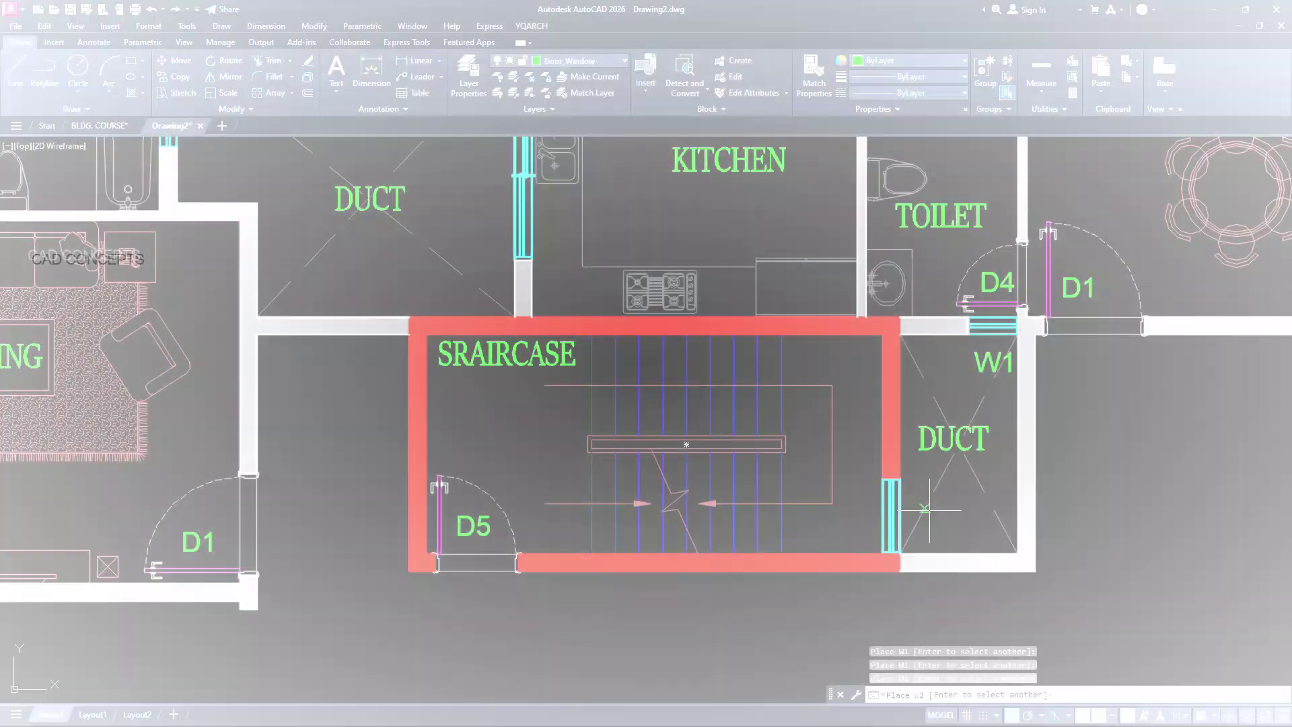
scroll(796, 207, "up", 5)
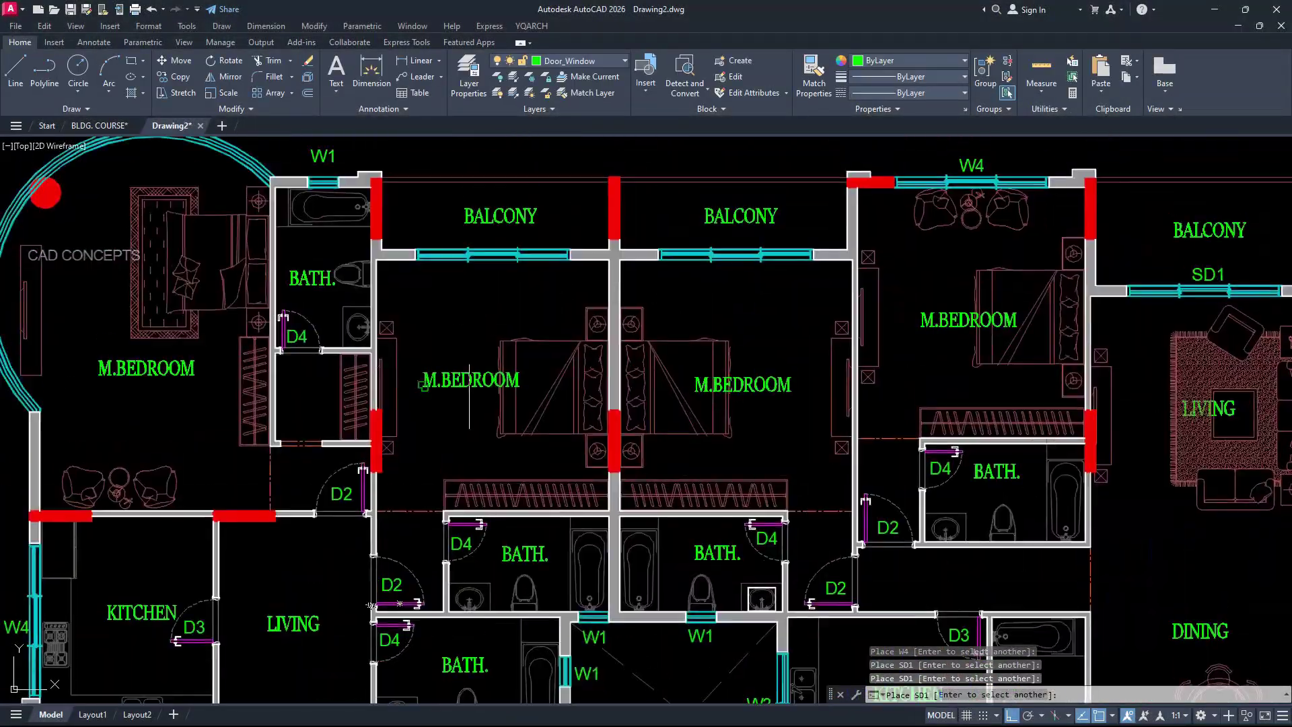
left_click(228, 237)
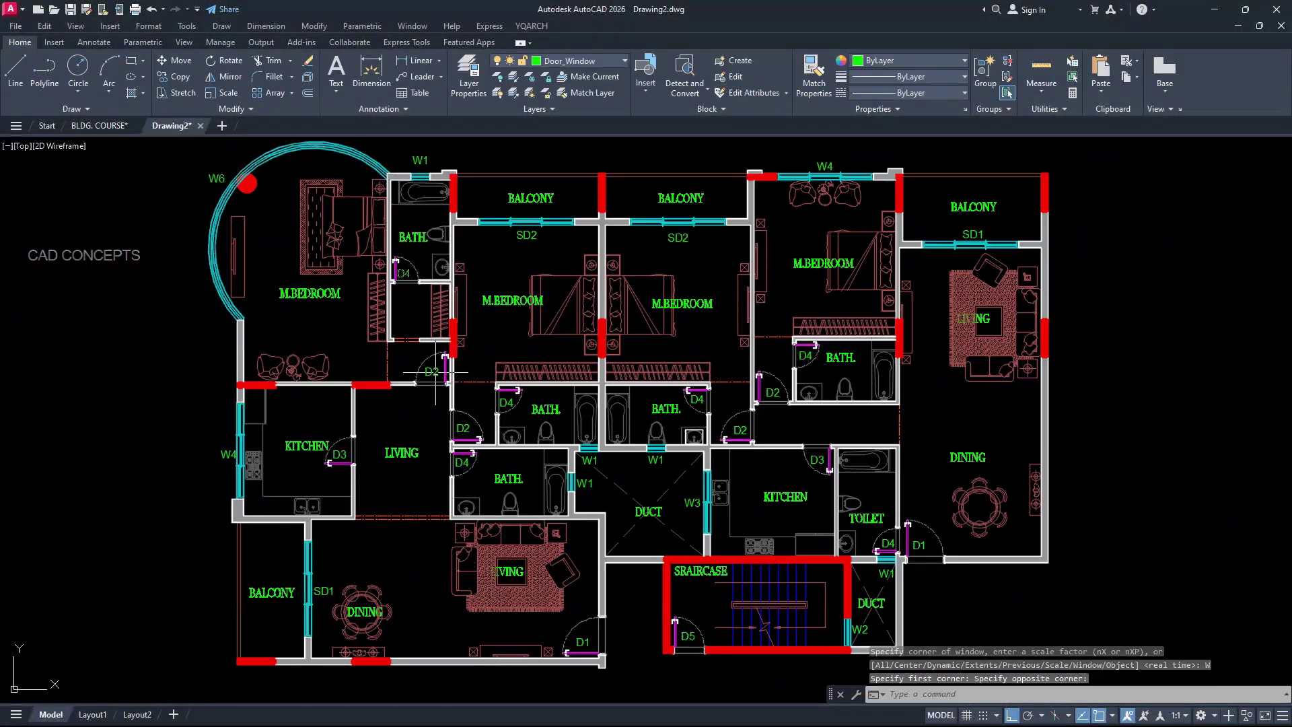
left_click(402, 452)
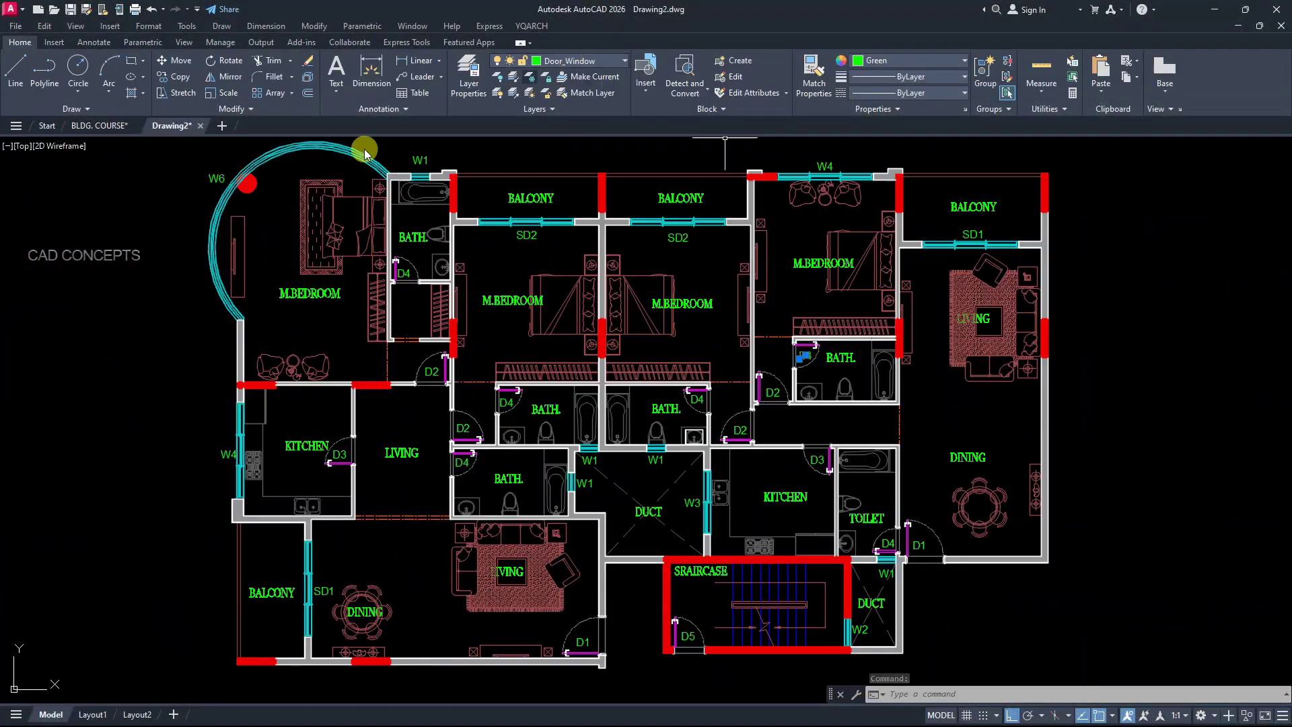
right_click(401, 452)
left_click(437, 639)
type("e")
key("Return")
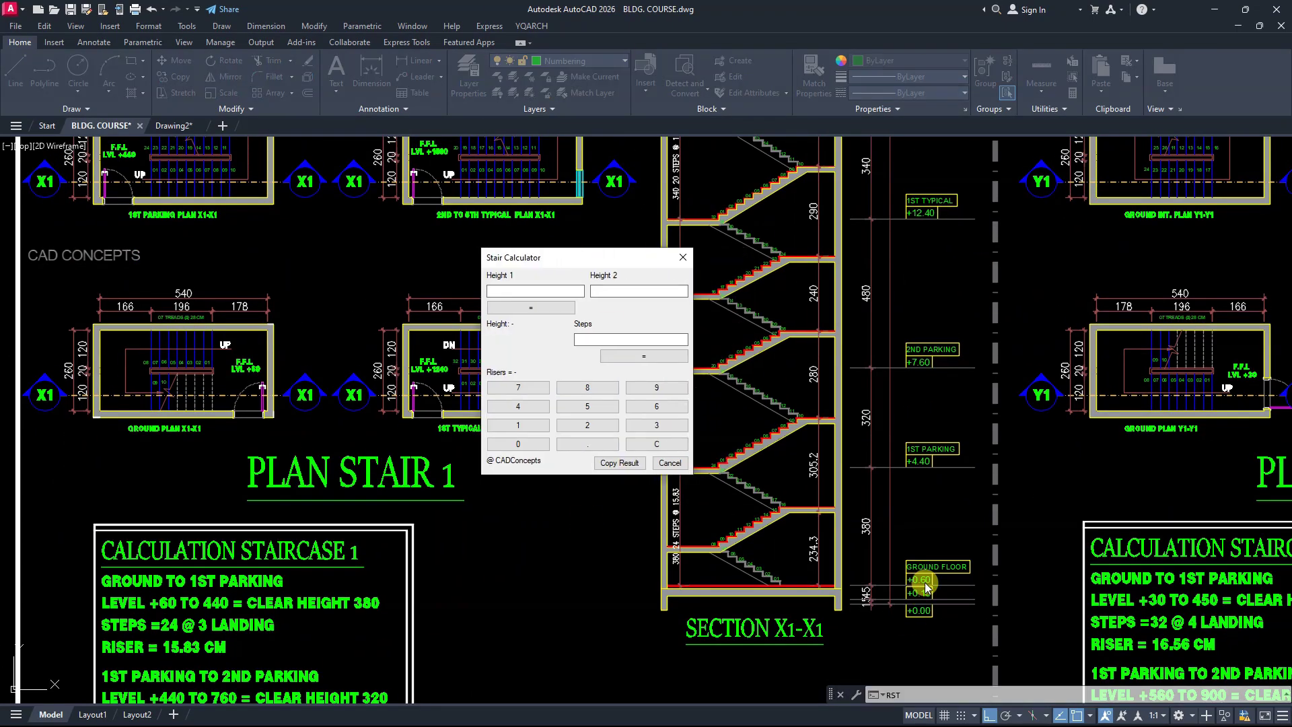
left_click(549, 310)
left_click(644, 356)
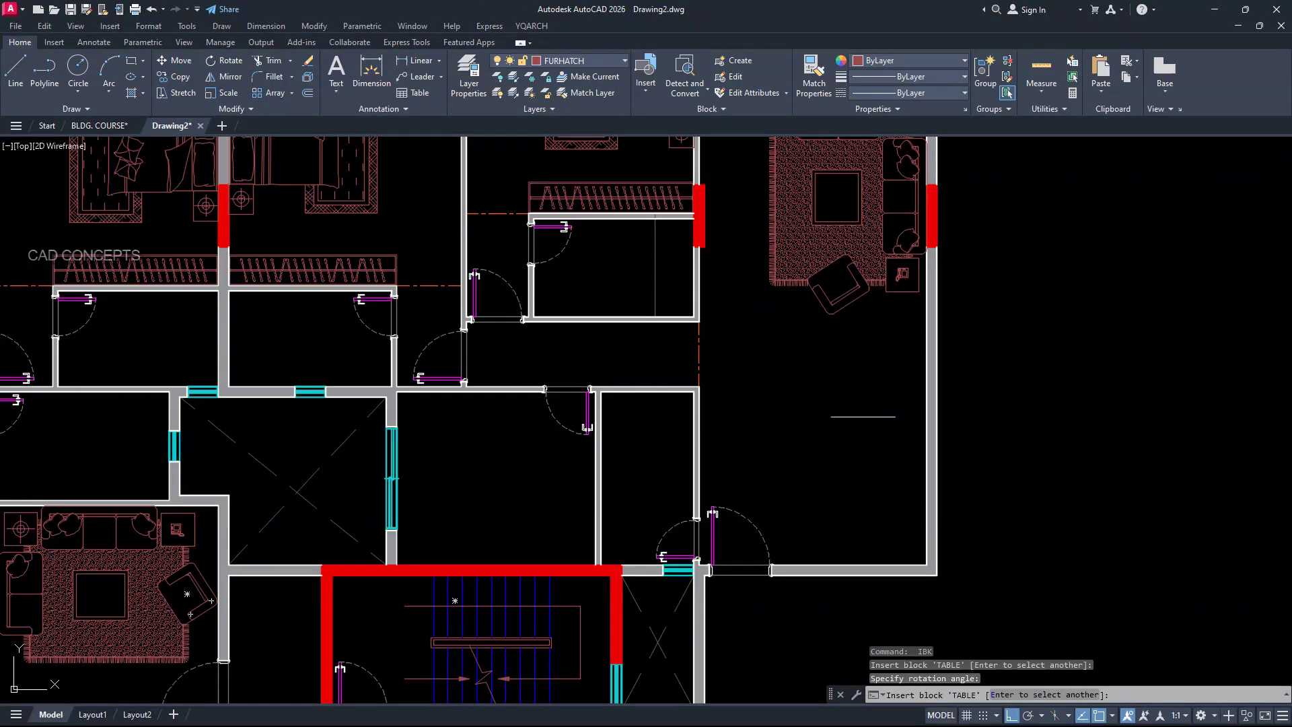
key("Return")
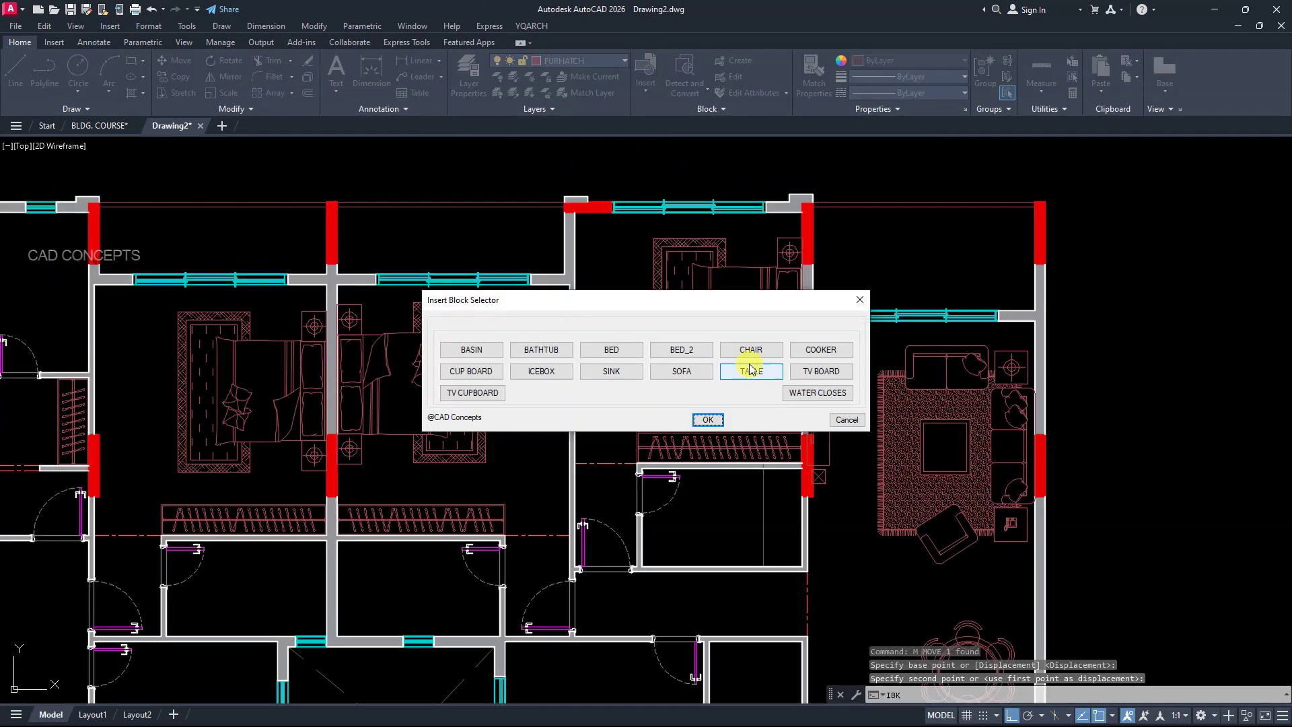
left_click(750, 369)
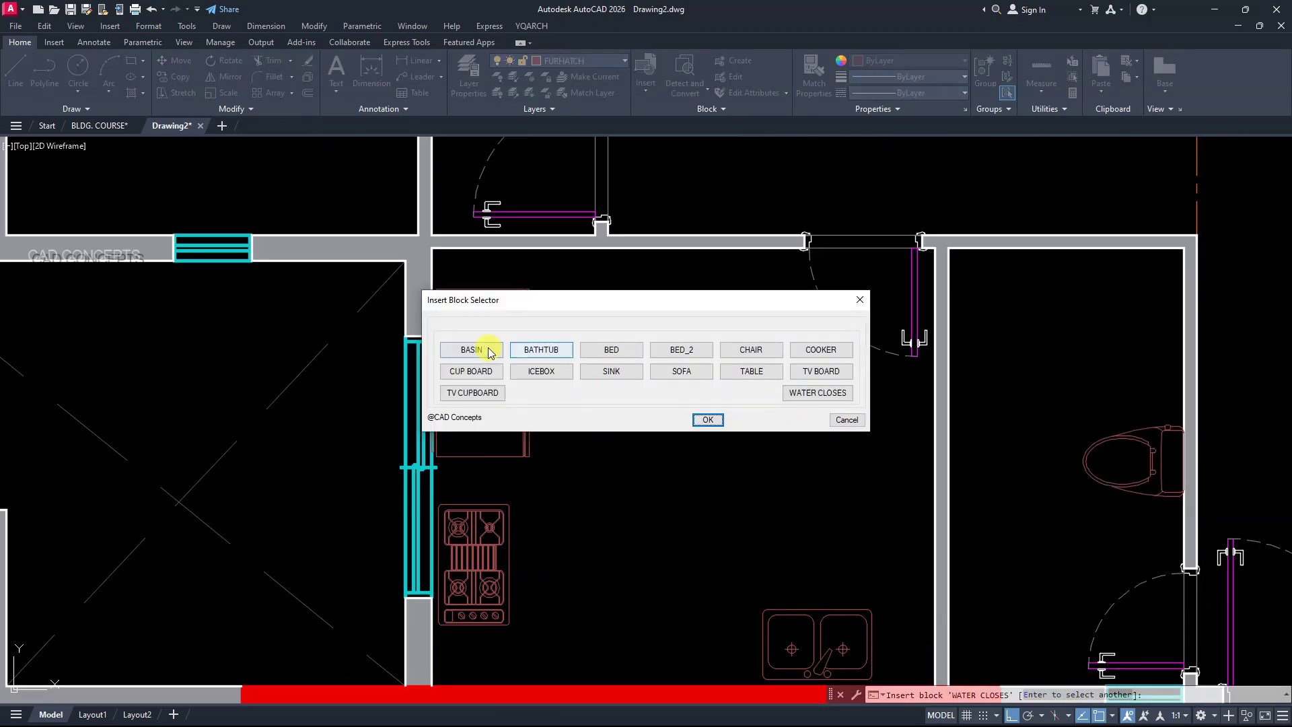
left_click(541, 349)
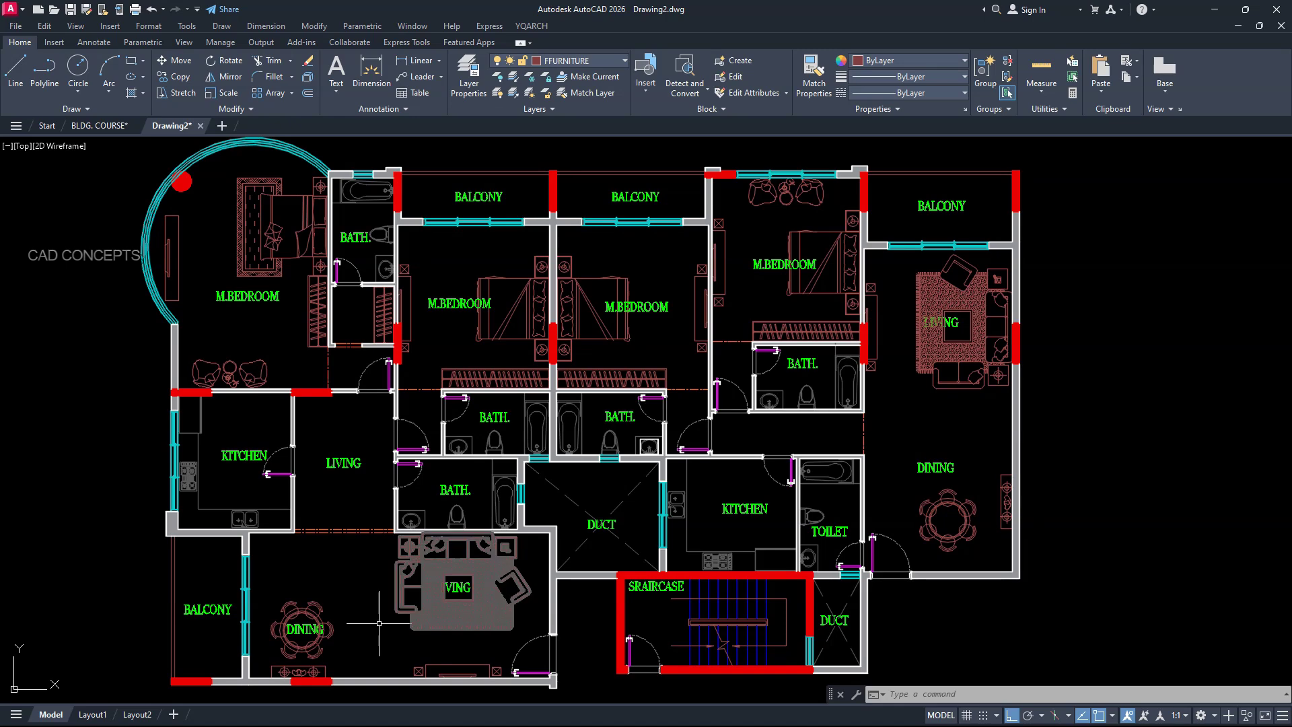
Run the DW command and place D1 tags at the entrance doors of the dining area and the lower living room
type("DW")
key("Return")
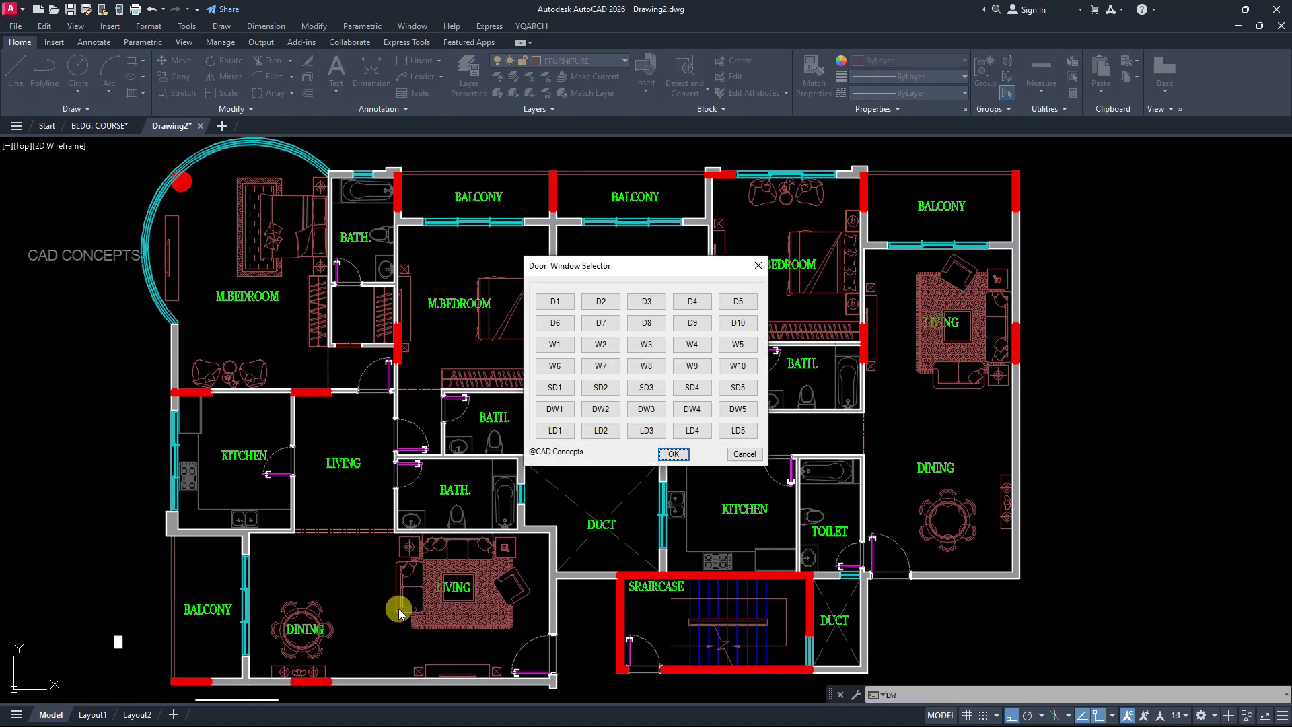
left_click(553, 303)
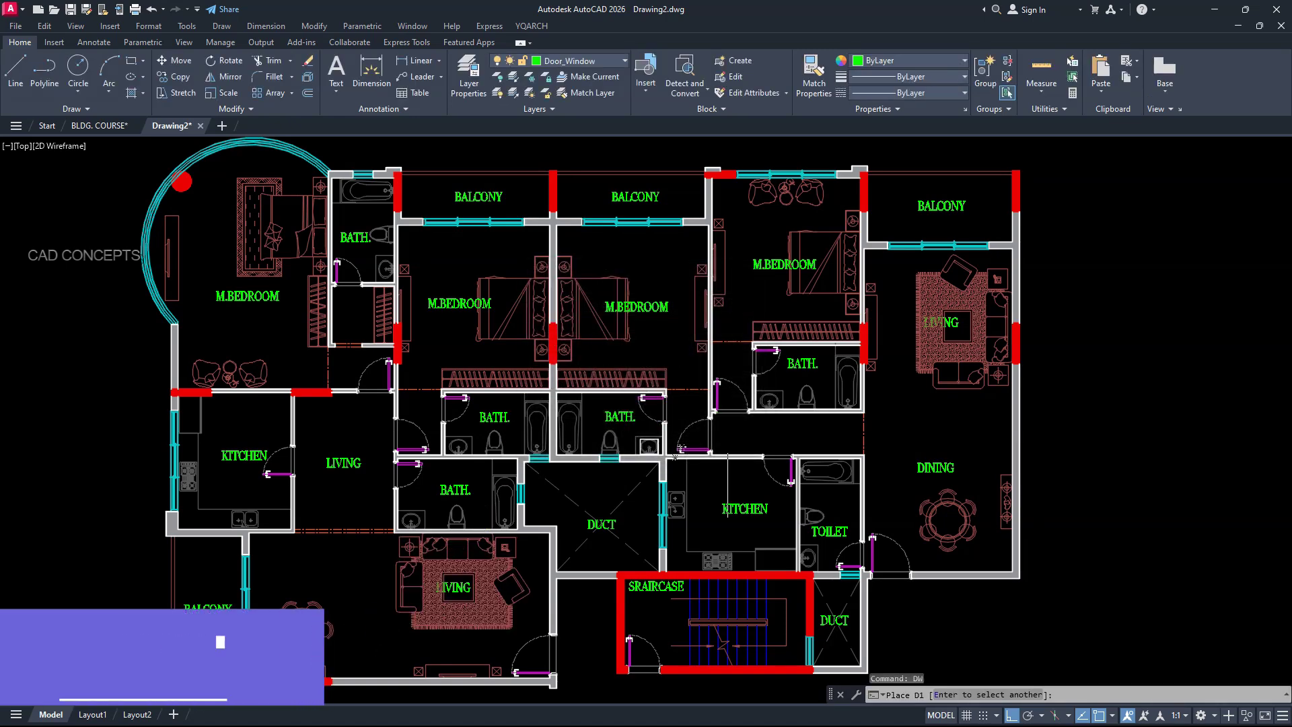
left_click(884, 559)
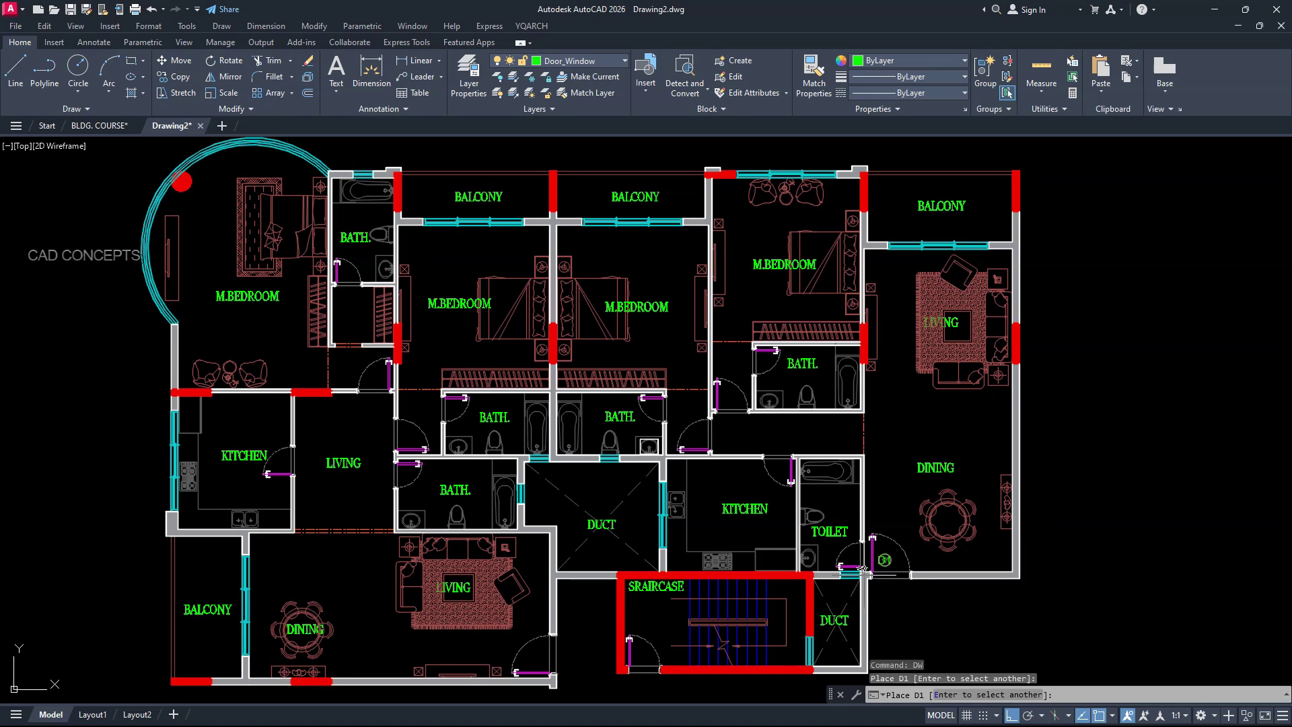
left_click(533, 663)
Place D2 tags at the four master bedroom doors
key("Return")
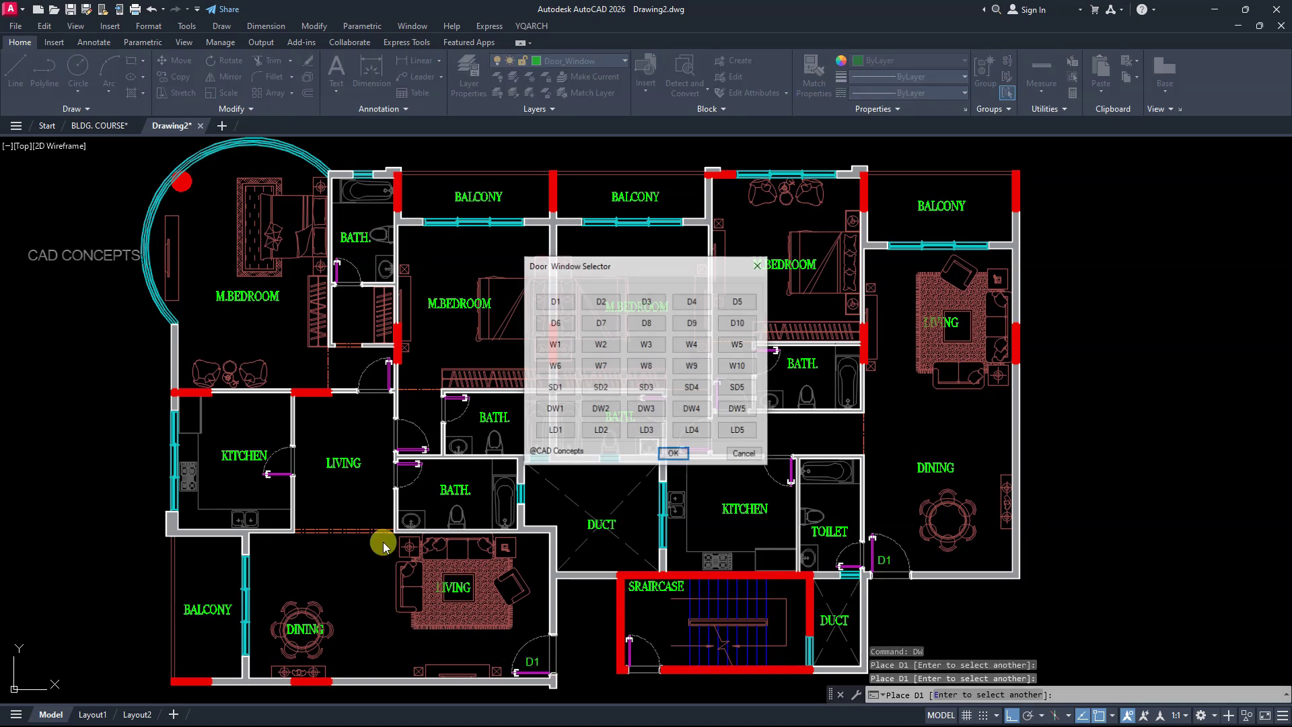
left_click(599, 302)
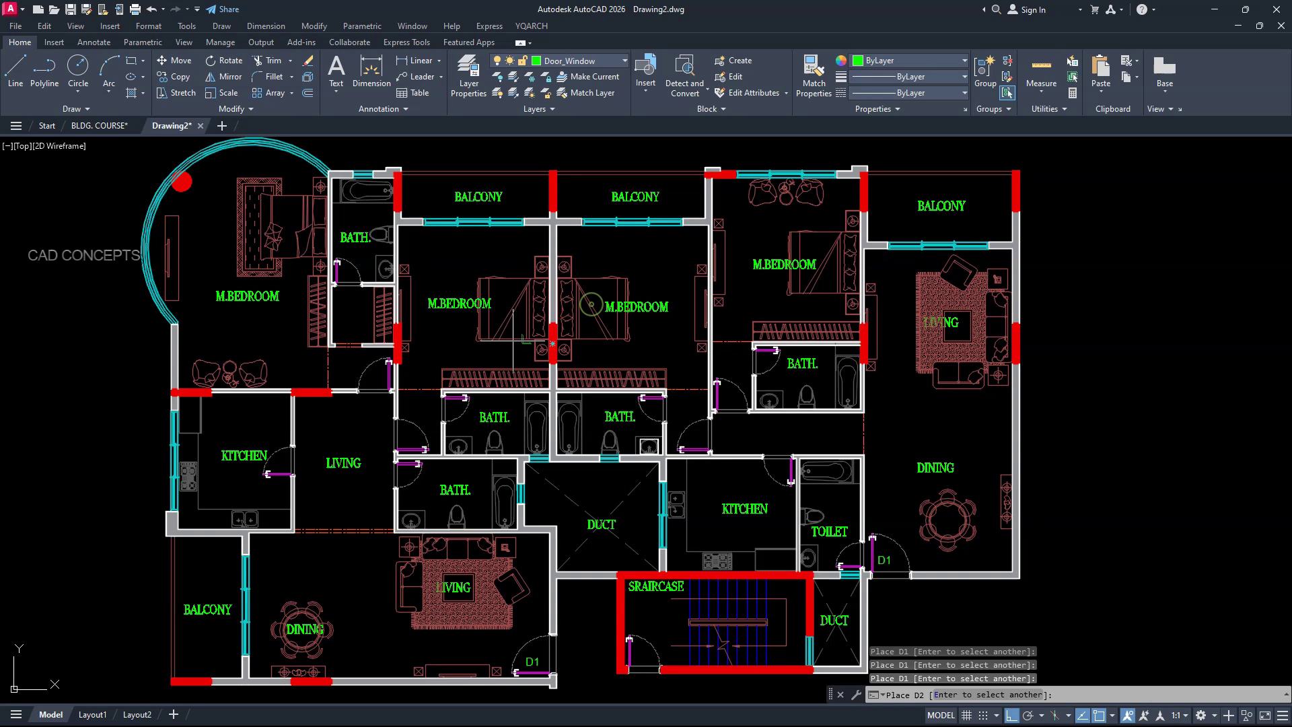
left_click(375, 378)
scroll(381, 440, "up", 2)
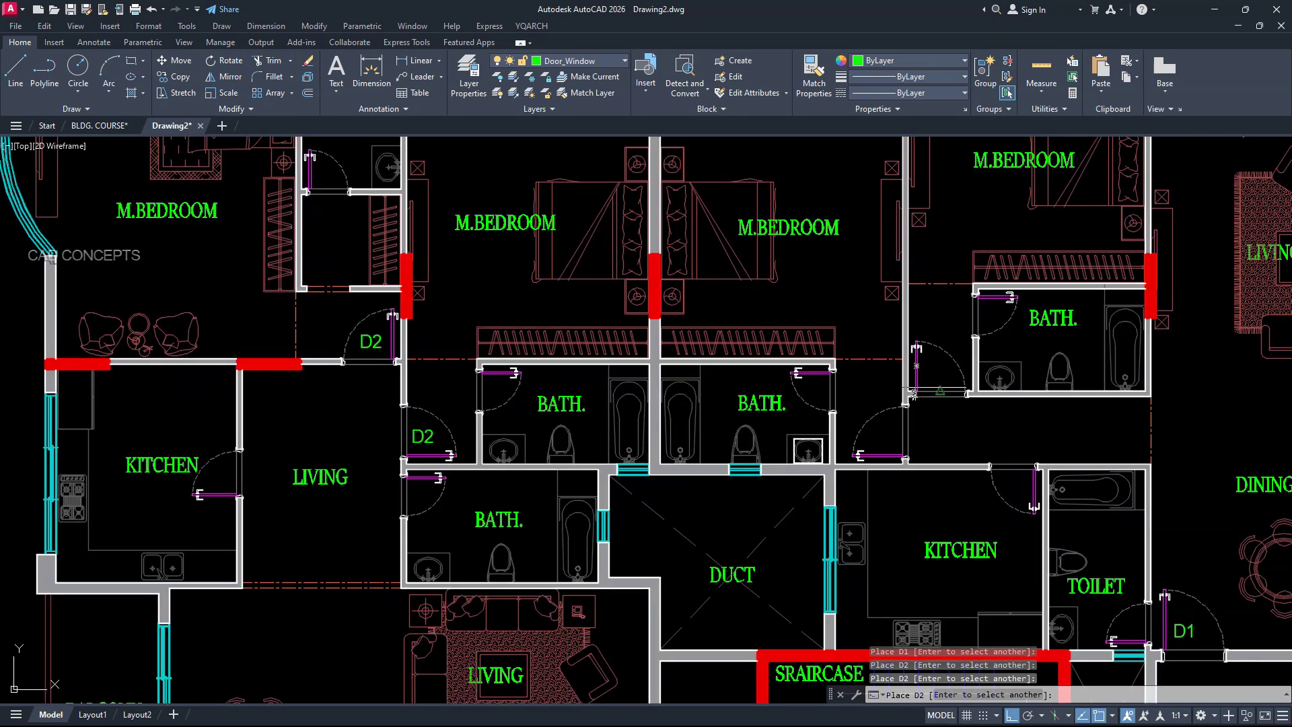
left_click(941, 376)
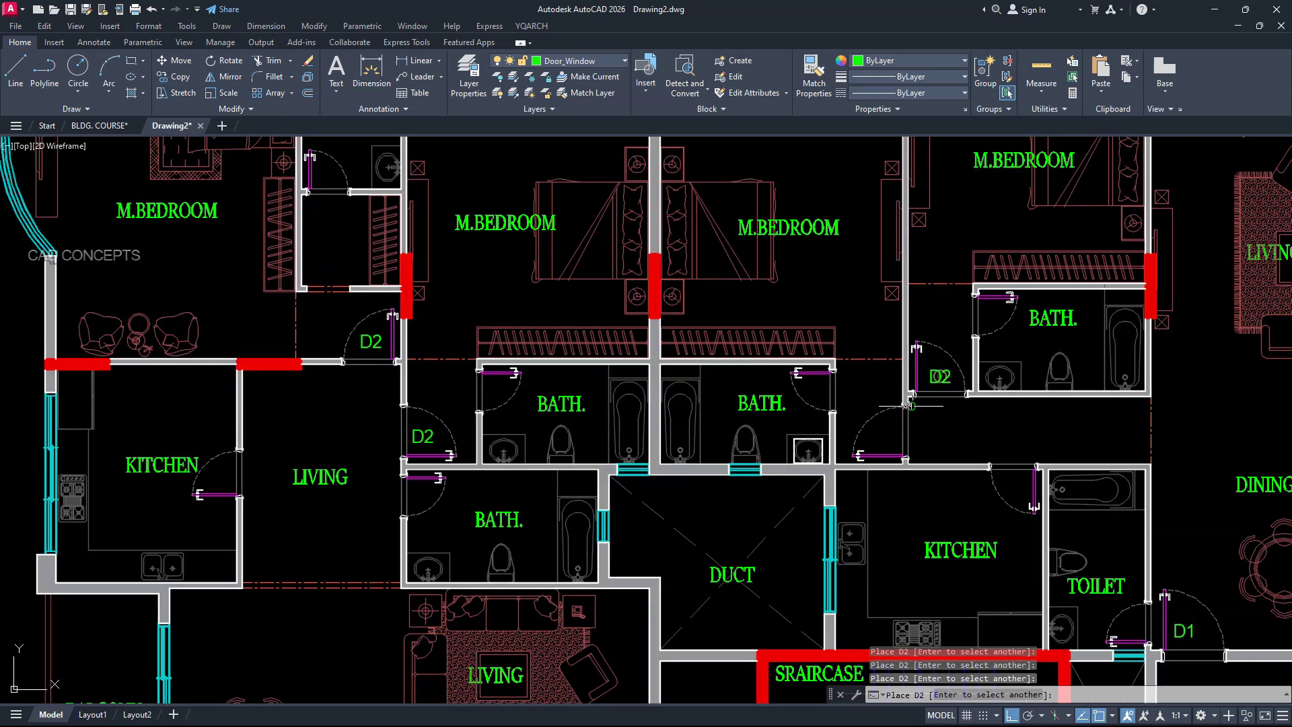
left_click(886, 439)
Place D3 tags at the doors of both kitchens
key("Return")
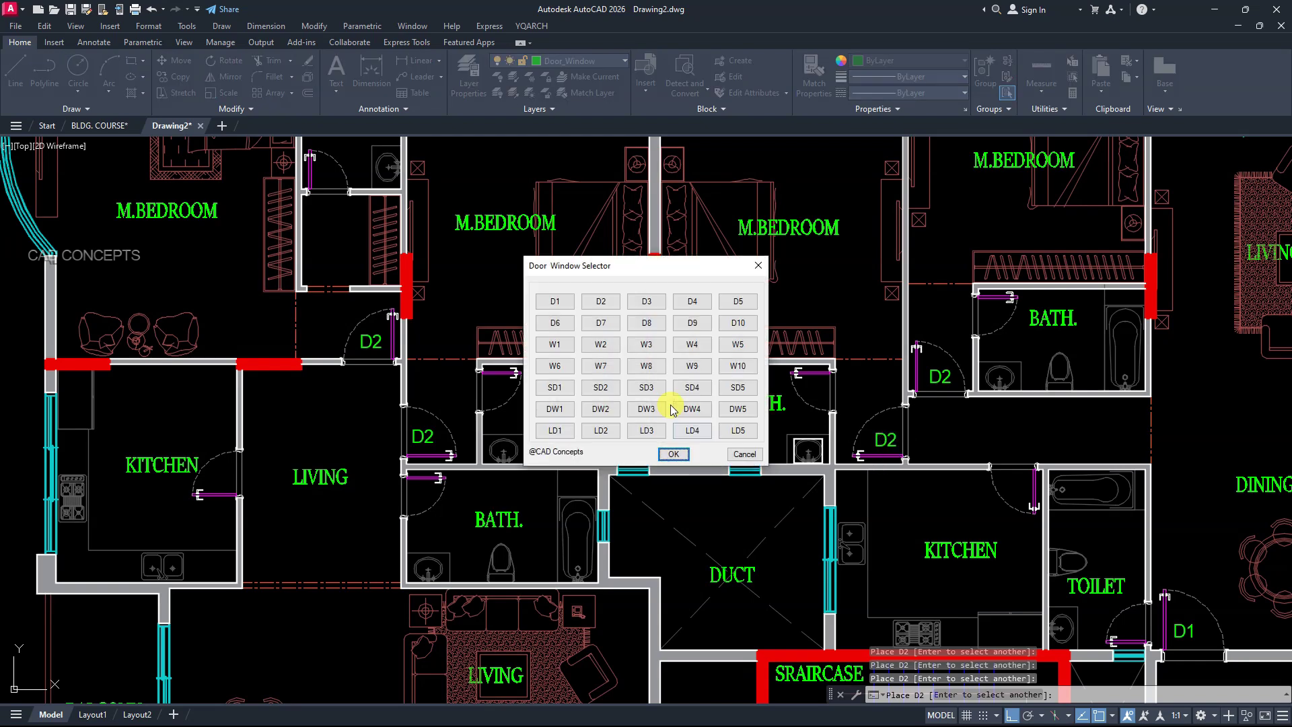
double_click(647, 302)
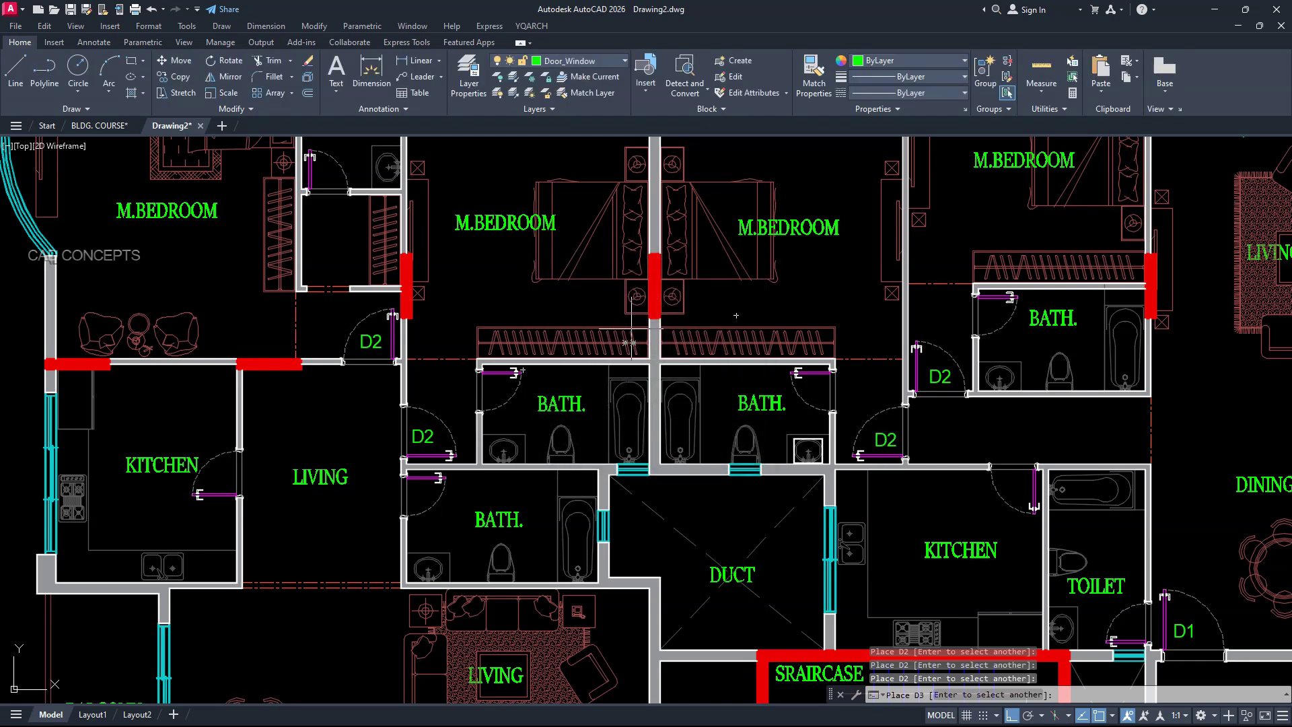
left_click(217, 479)
left_click(1014, 487)
Place D4 tags at all five bathroom doors and at the toilet door
key("Return")
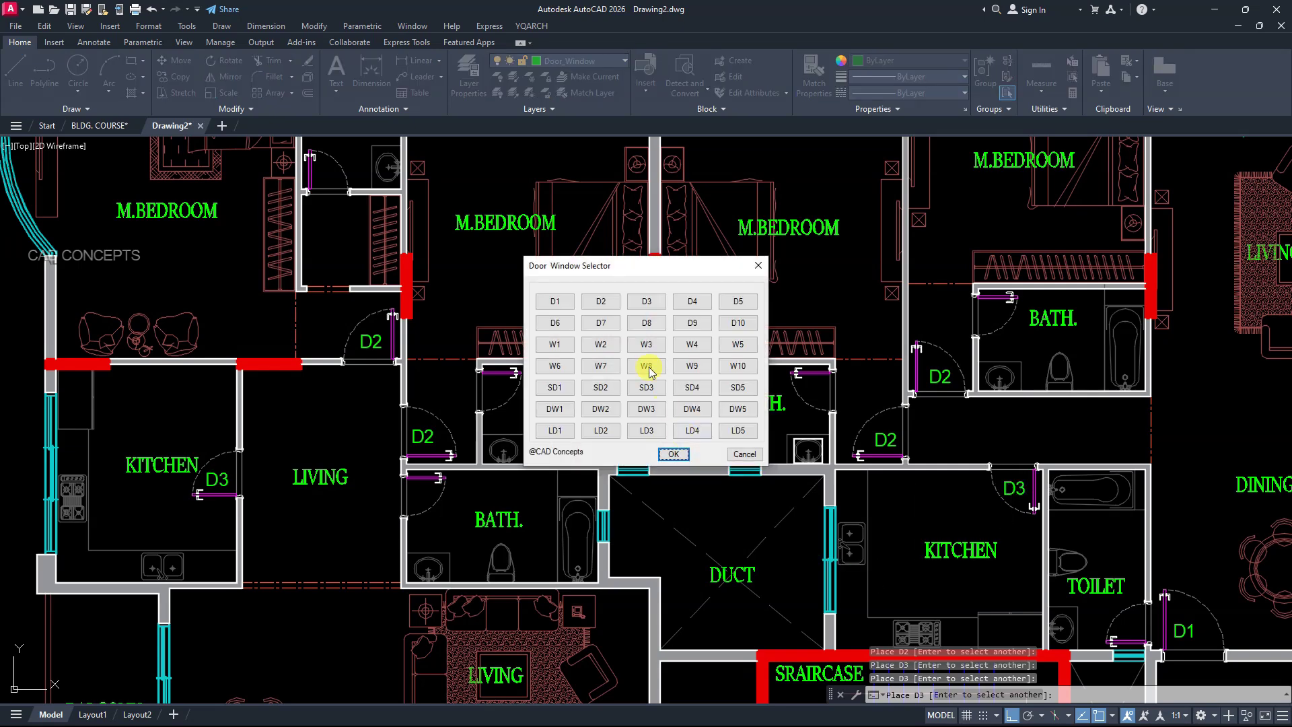
left_click(691, 301)
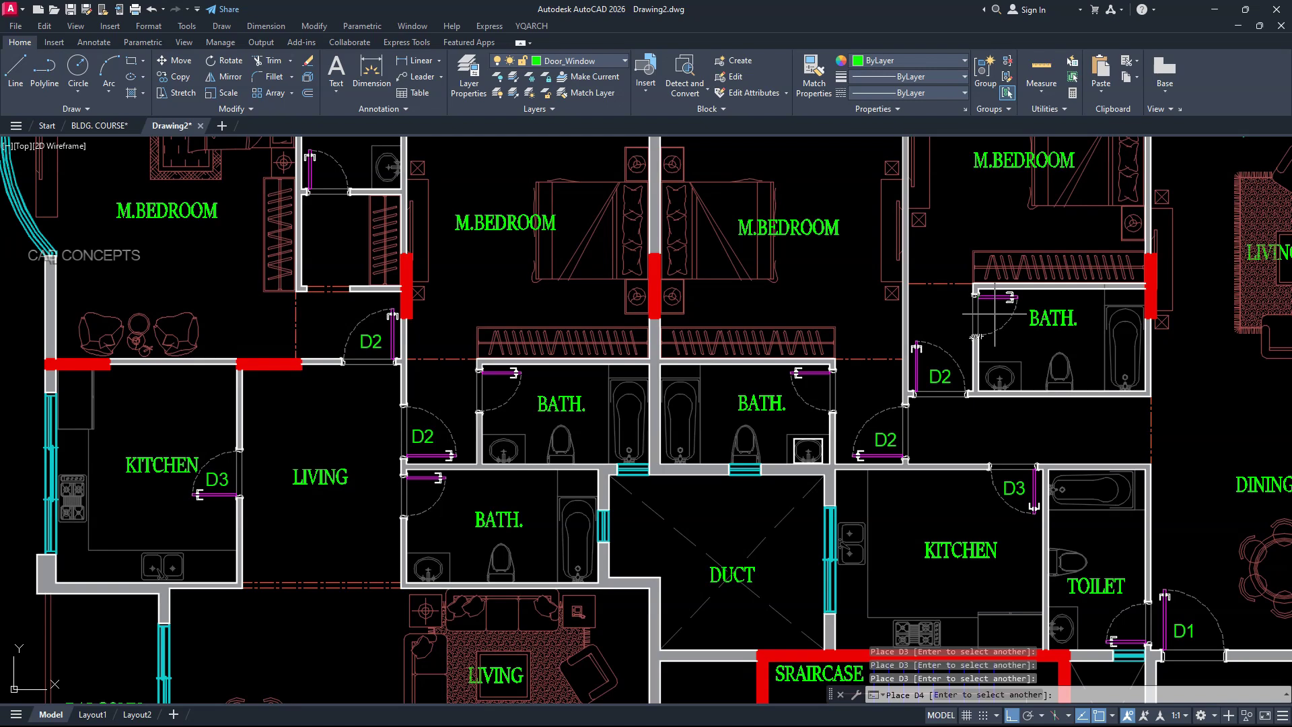
left_click(995, 313)
left_click(813, 388)
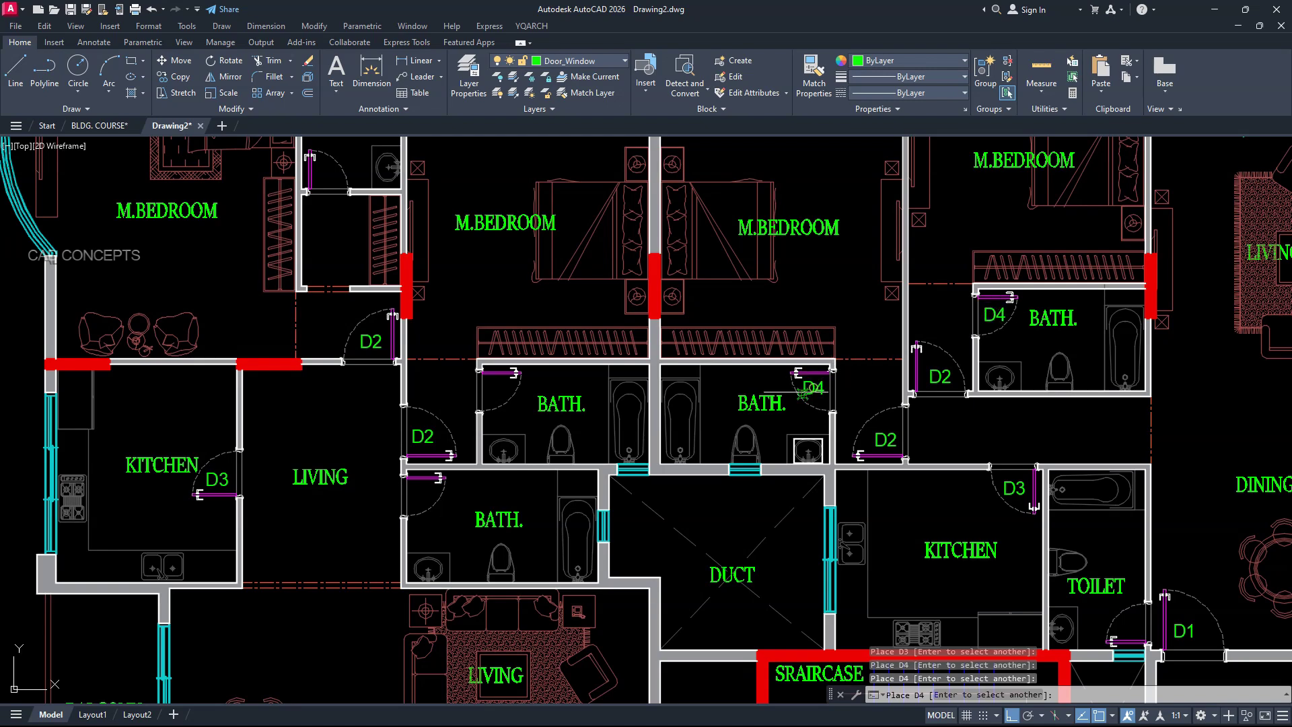
left_click(495, 393)
left_click(421, 491)
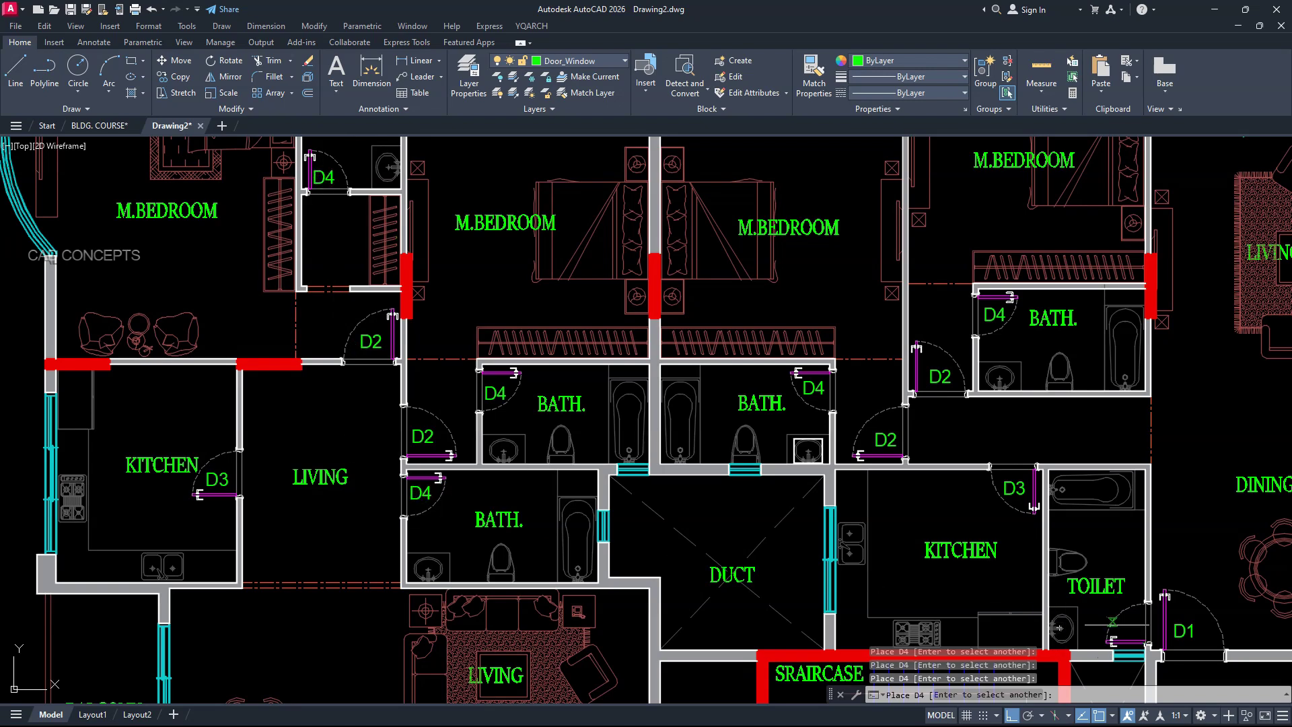
left_click(1132, 629)
Place a D5 tag at the staircase door
scroll(782, 436, "down", 2)
scroll(782, 436, "down", 1)
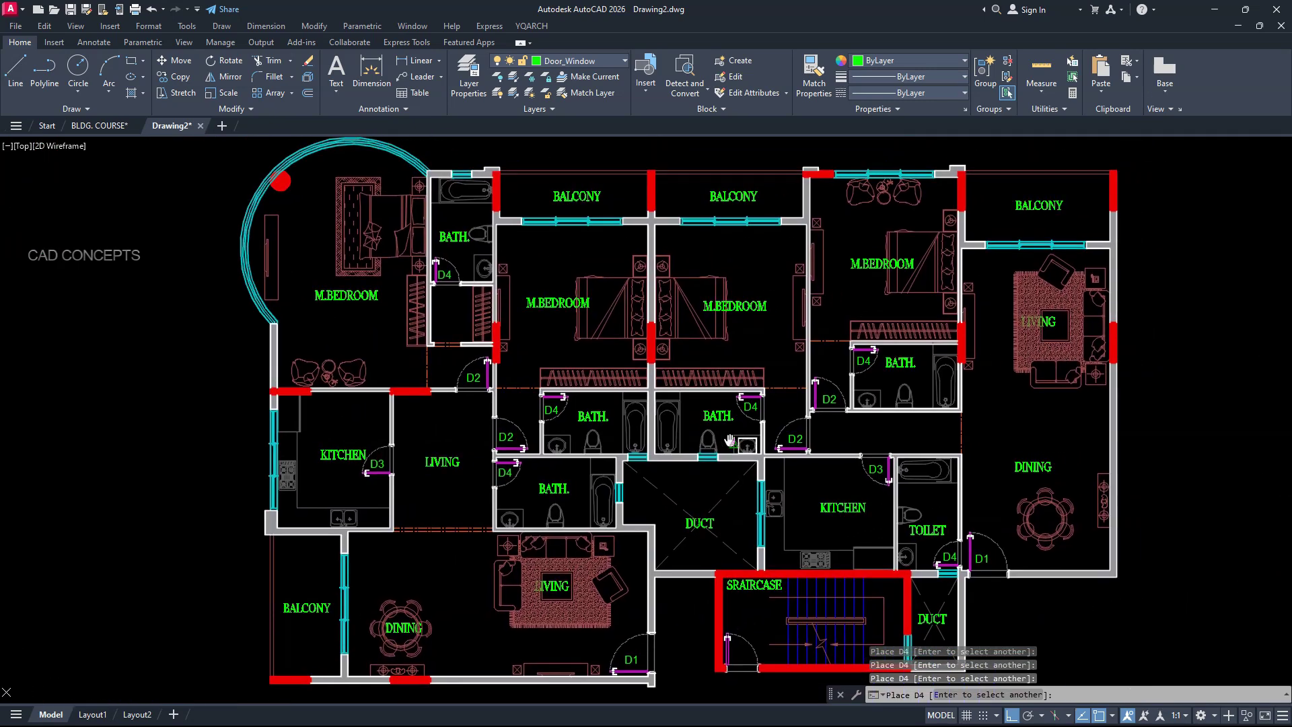
key("Return")
scroll(730, 673, "up", 5)
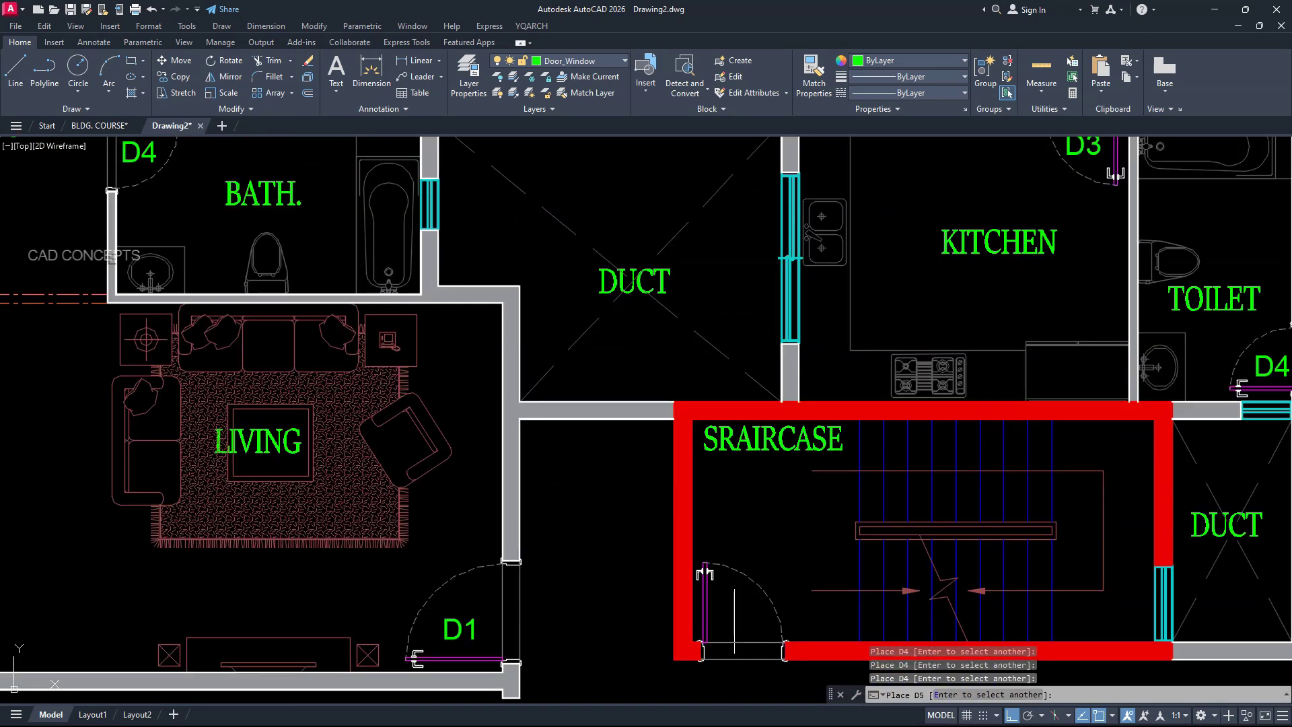
scroll(690, 640, "down", 2)
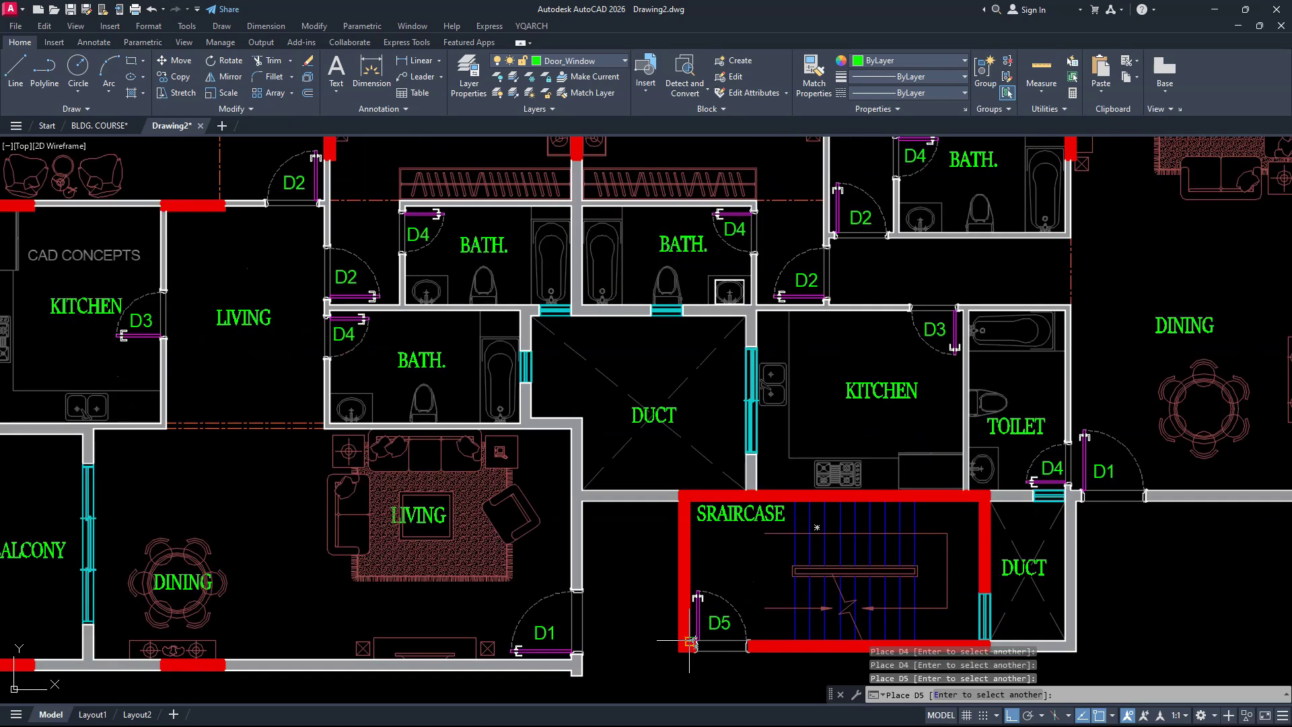
Place W1 tags at the curved bedroom's bath window, the three bath windows facing the central duct, and the toilet window
scroll(678, 549, "down", 2)
middle_click_drag(678, 549, 678, 609)
key("Return")
left_click(554, 344)
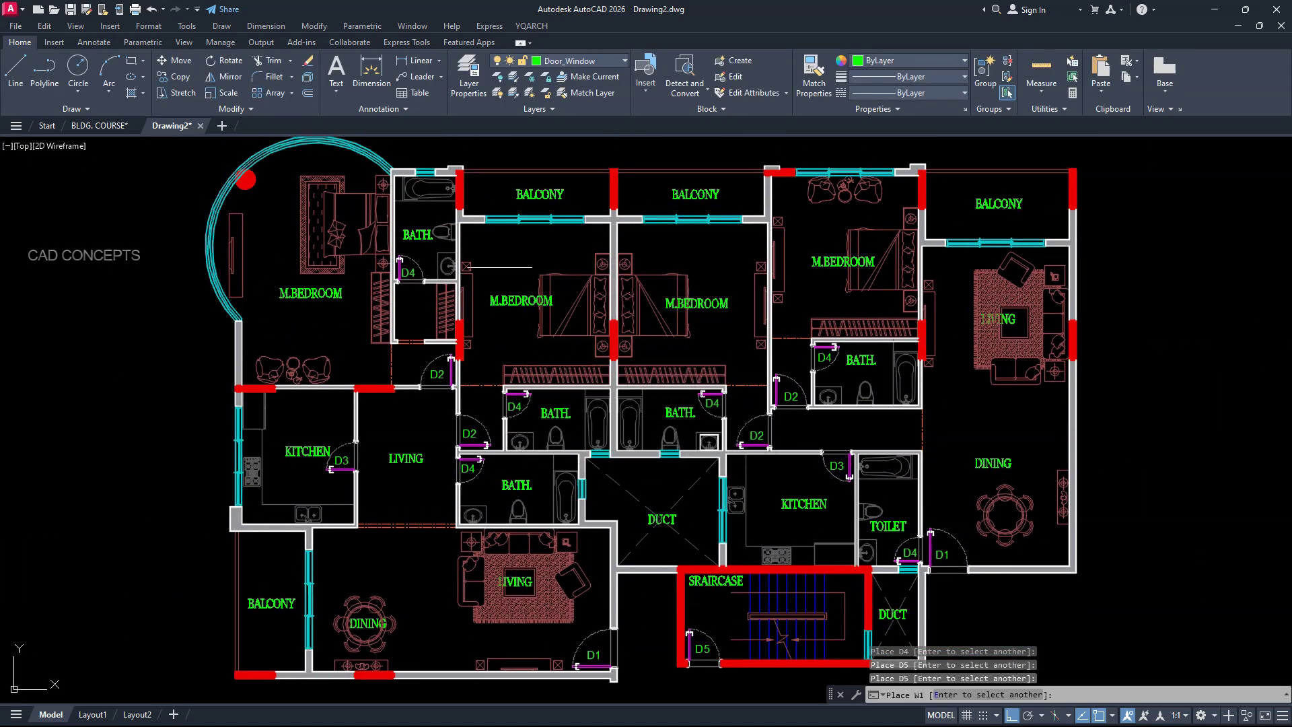
left_click(448, 185)
scroll(585, 496, "up", 5)
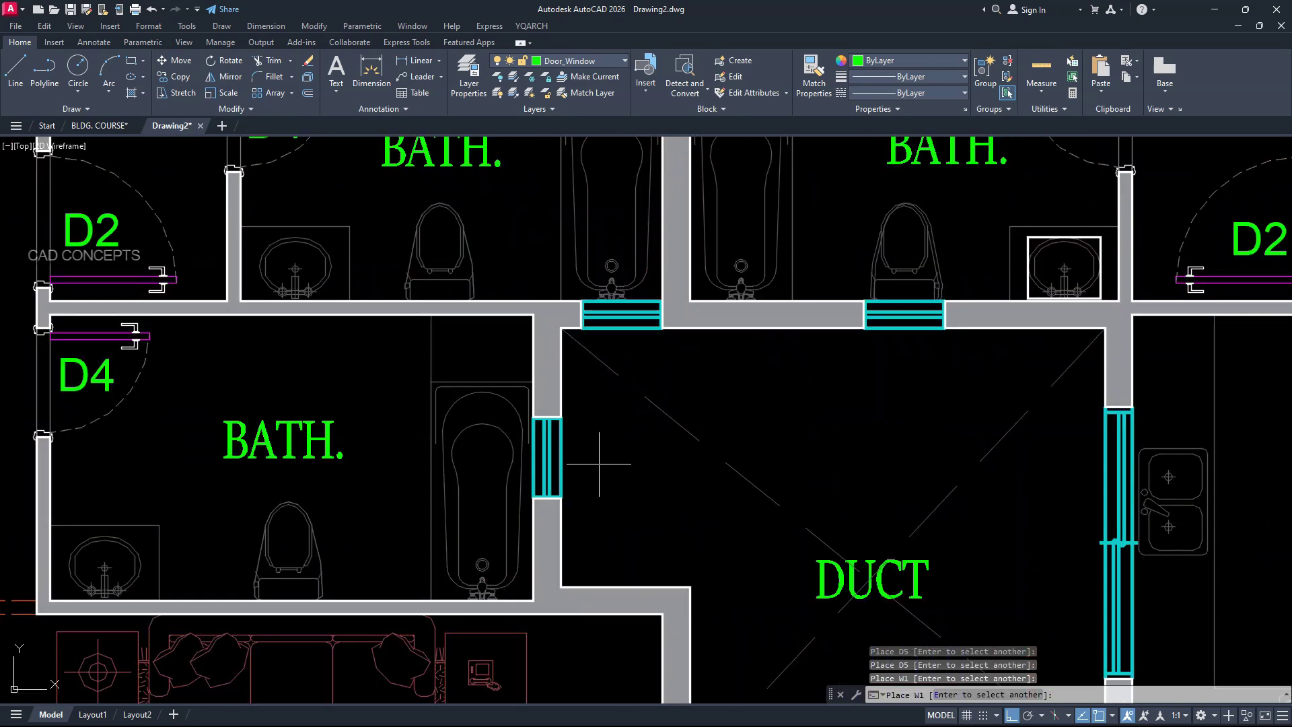
left_click(605, 463)
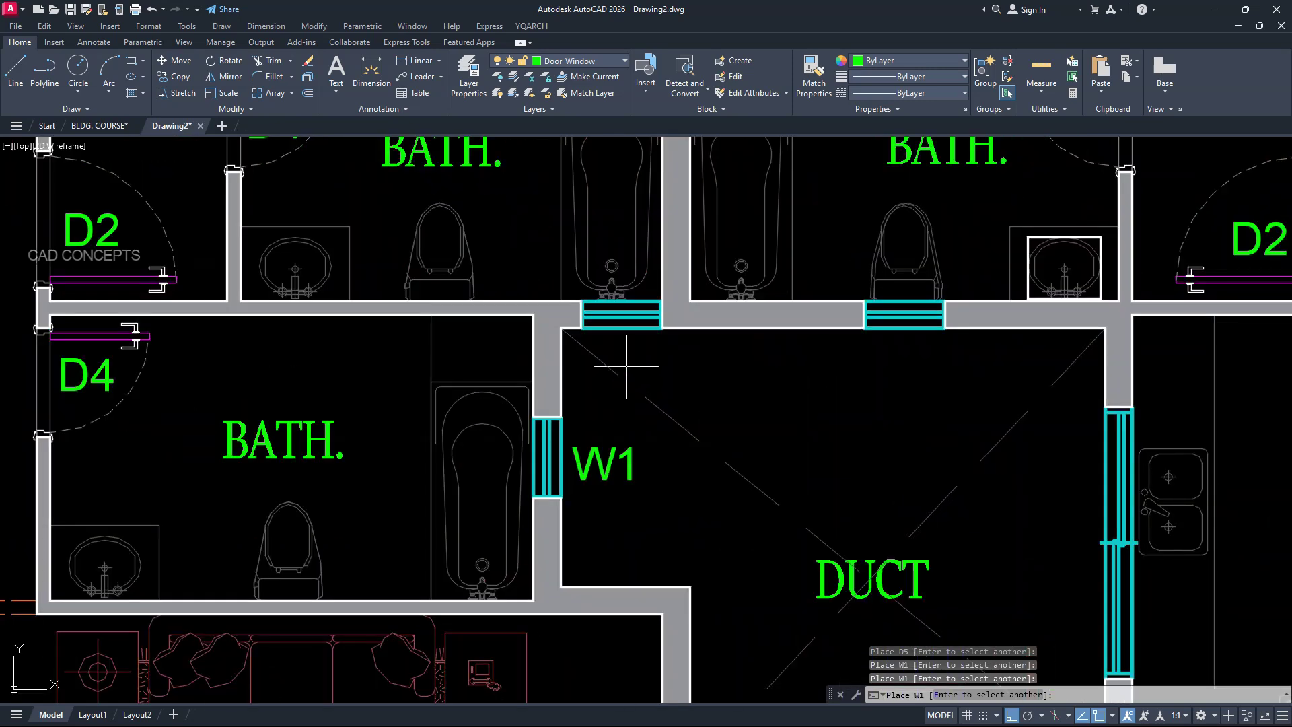
left_click(626, 368)
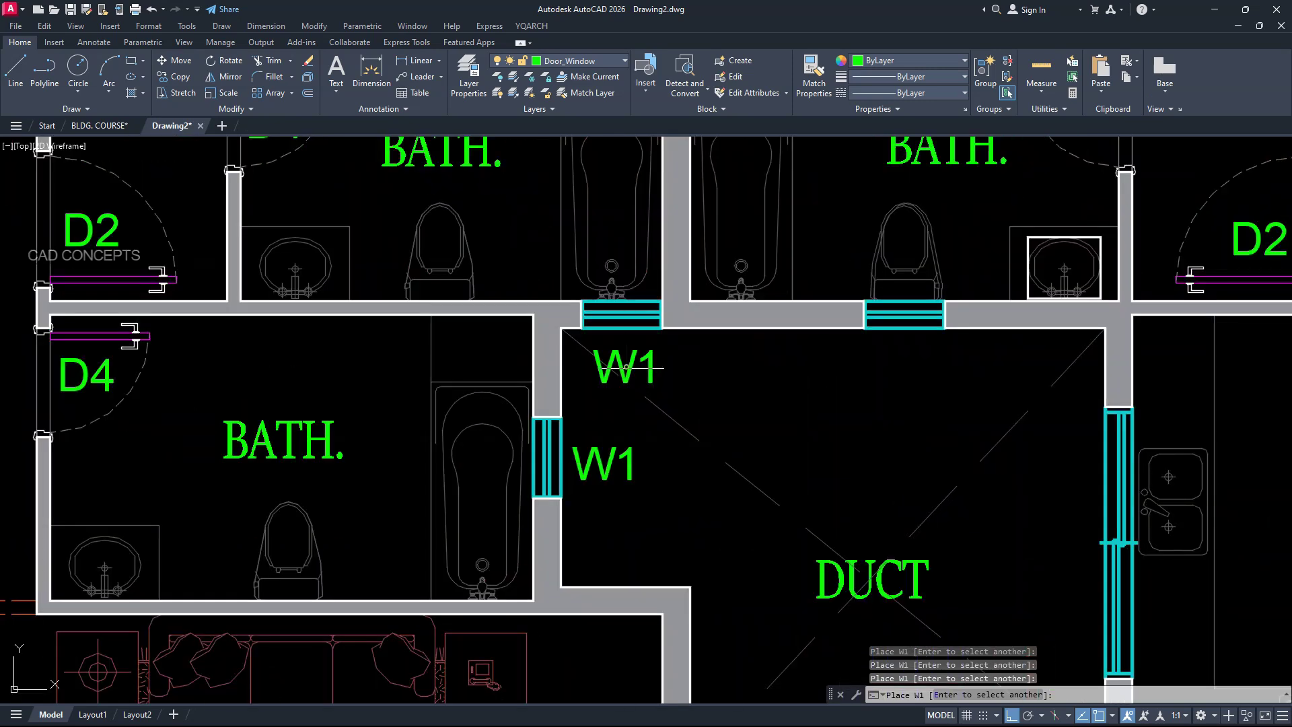
left_click(904, 363)
scroll(592, 313, "down", 4)
scroll(1074, 508, "up", 2)
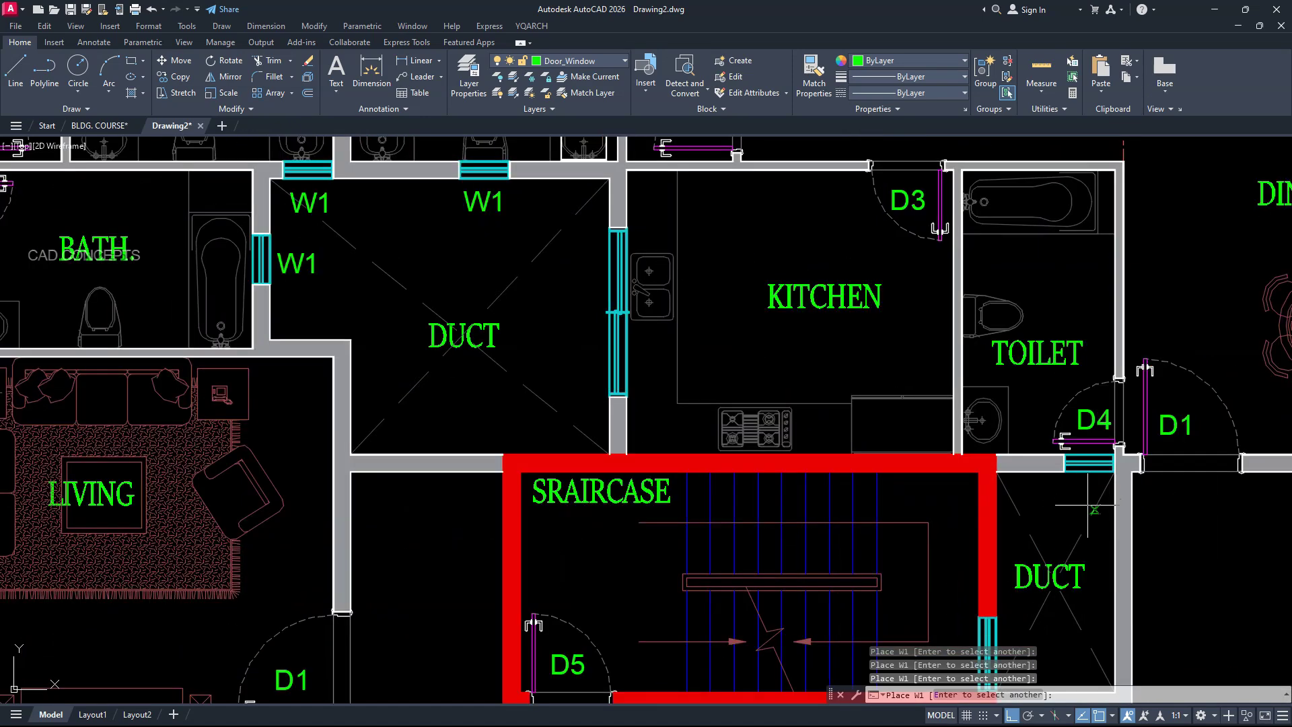
scroll(1090, 494, "up", 2)
left_click(1092, 496)
Place a W2 tag beside the staircase window facing the small duct
scroll(881, 360, "down", 4)
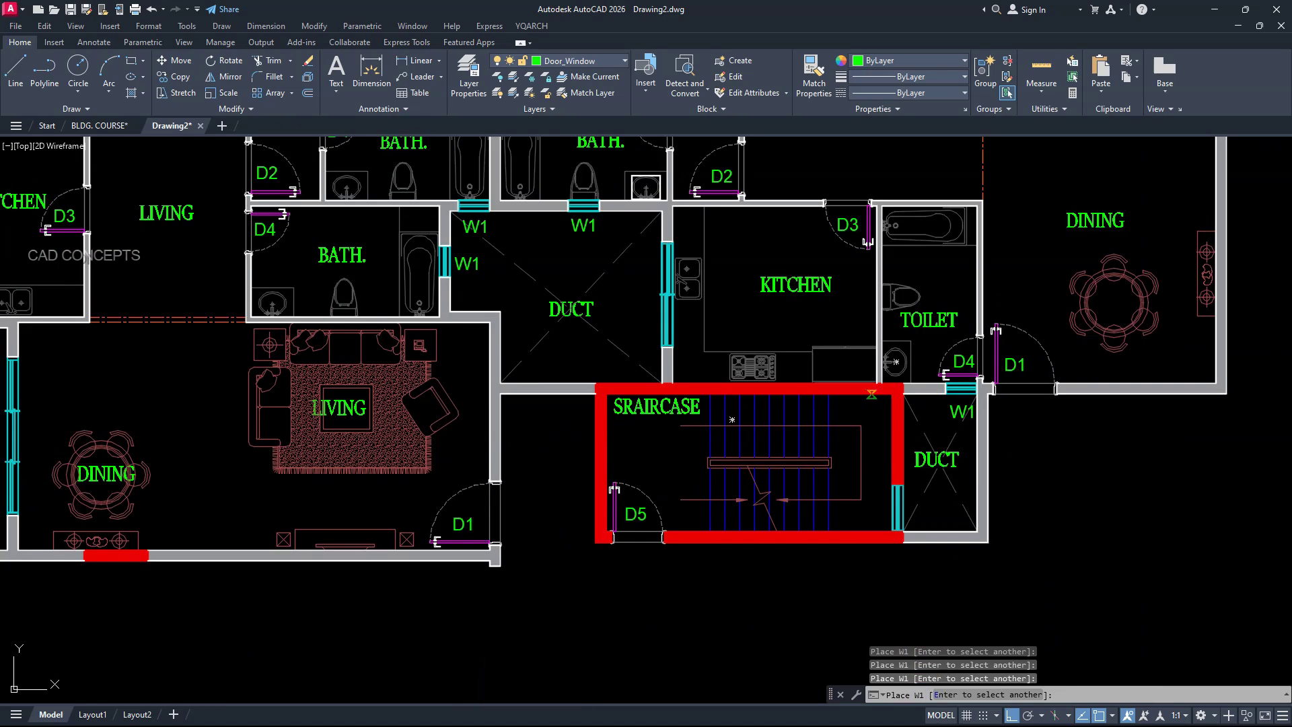
scroll(828, 515, "up", 3)
key("Return")
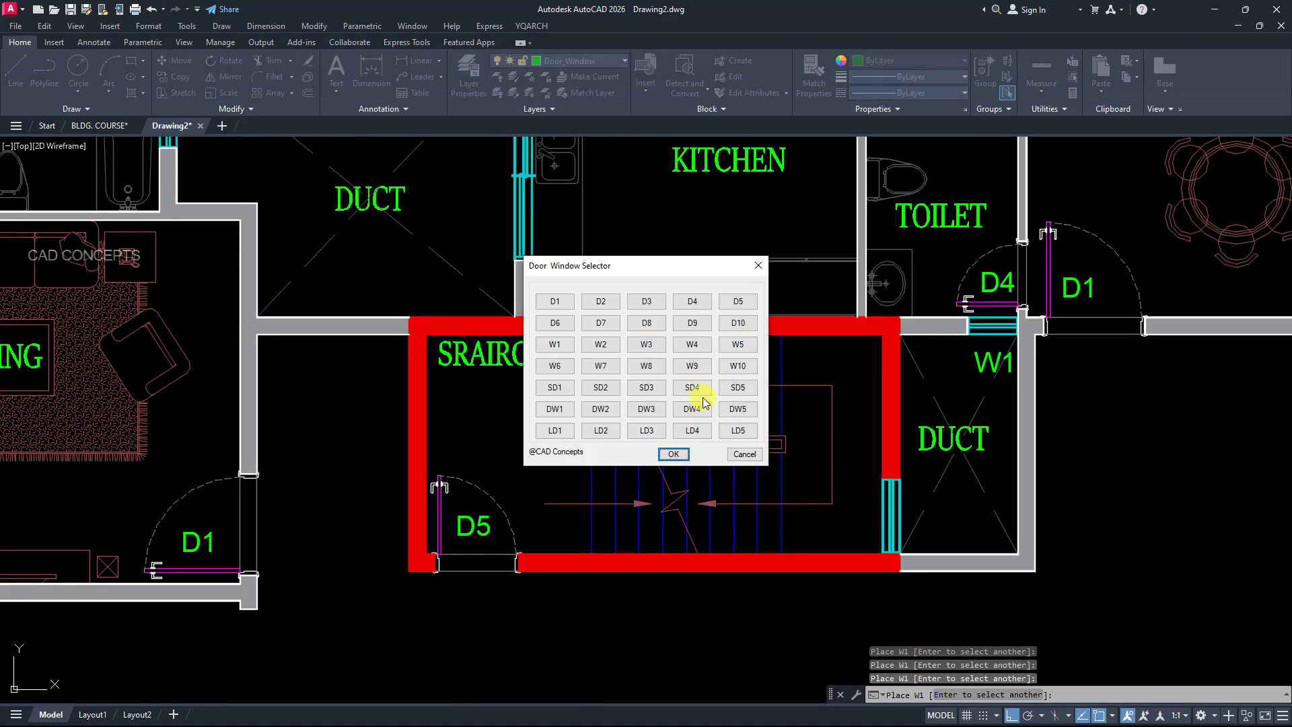
left_click(608, 345)
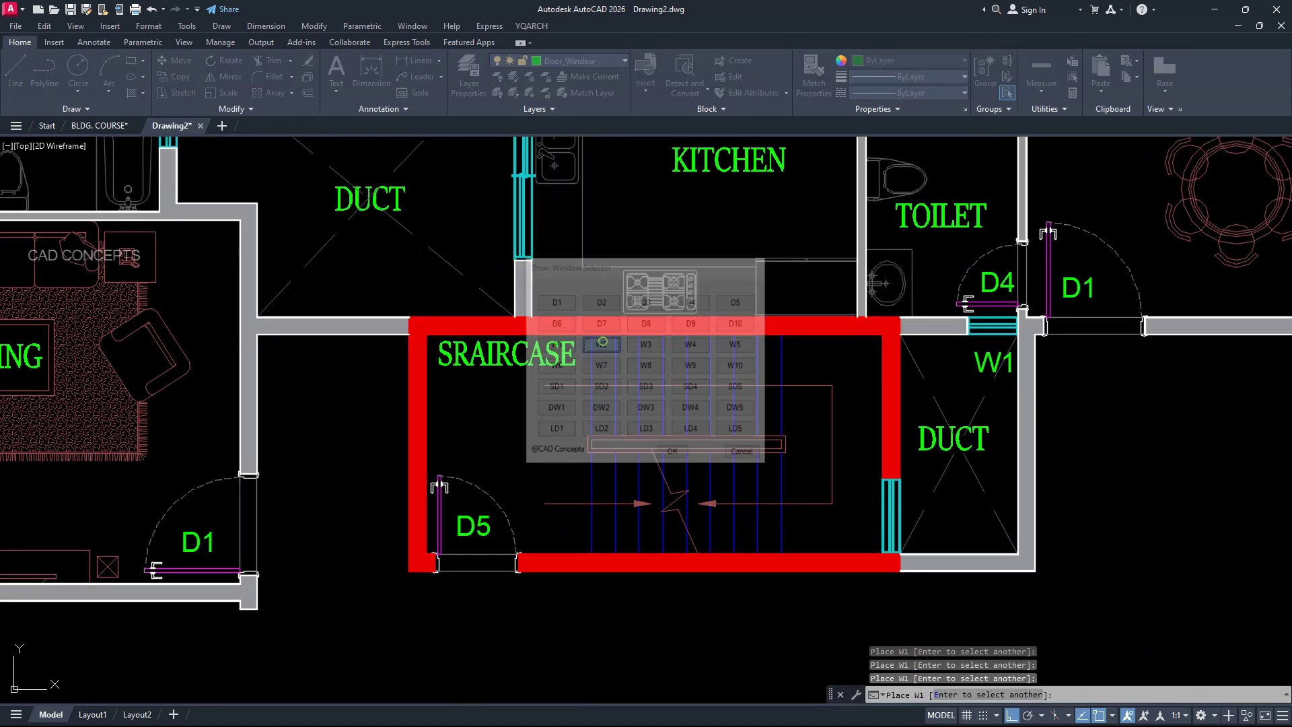
left_click(925, 509)
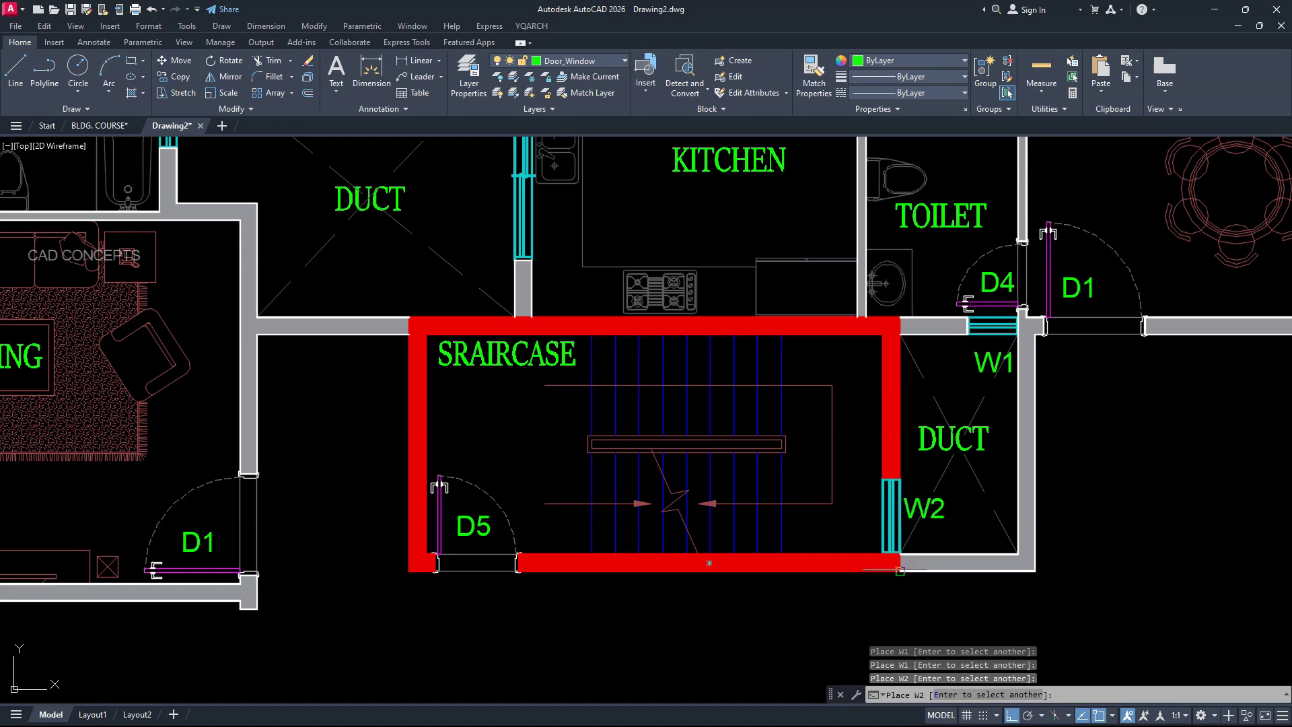
Place a W3 tag beside the kitchen window facing the central duct
scroll(895, 571, "down", 2)
scroll(839, 528, "down", 3)
scroll(753, 425, "up", 5)
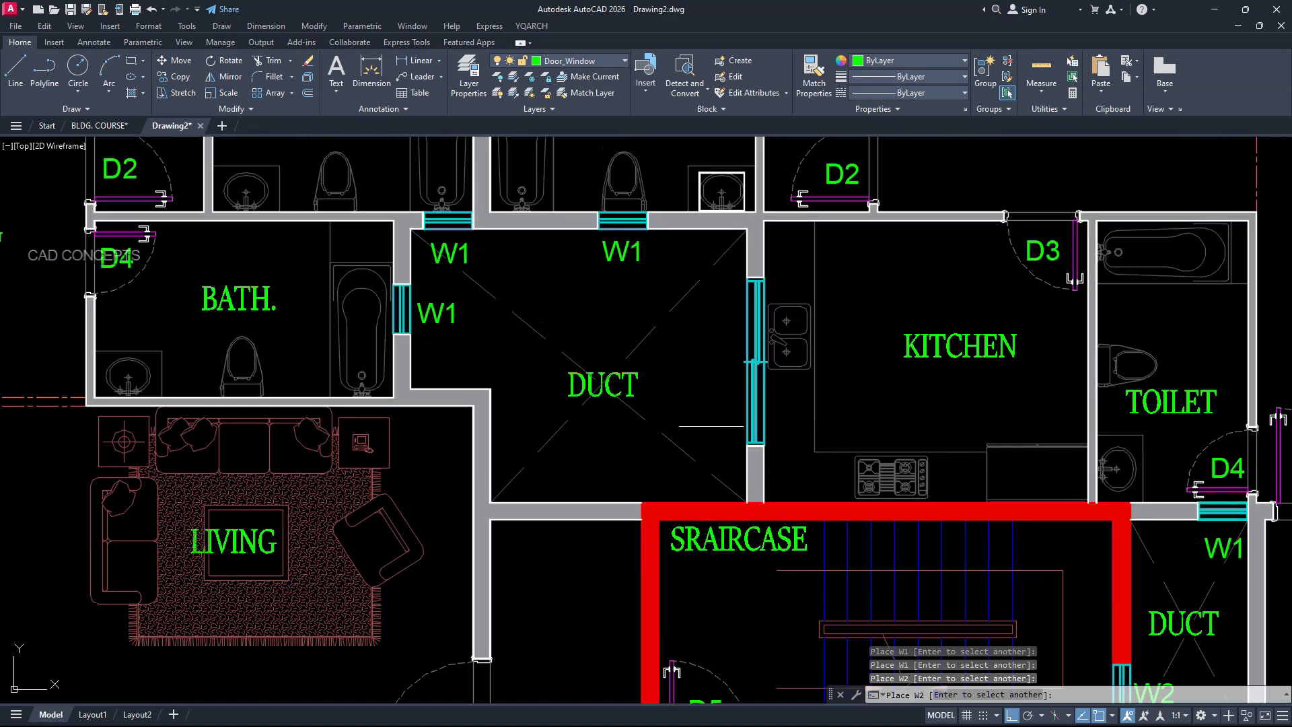
key("Return")
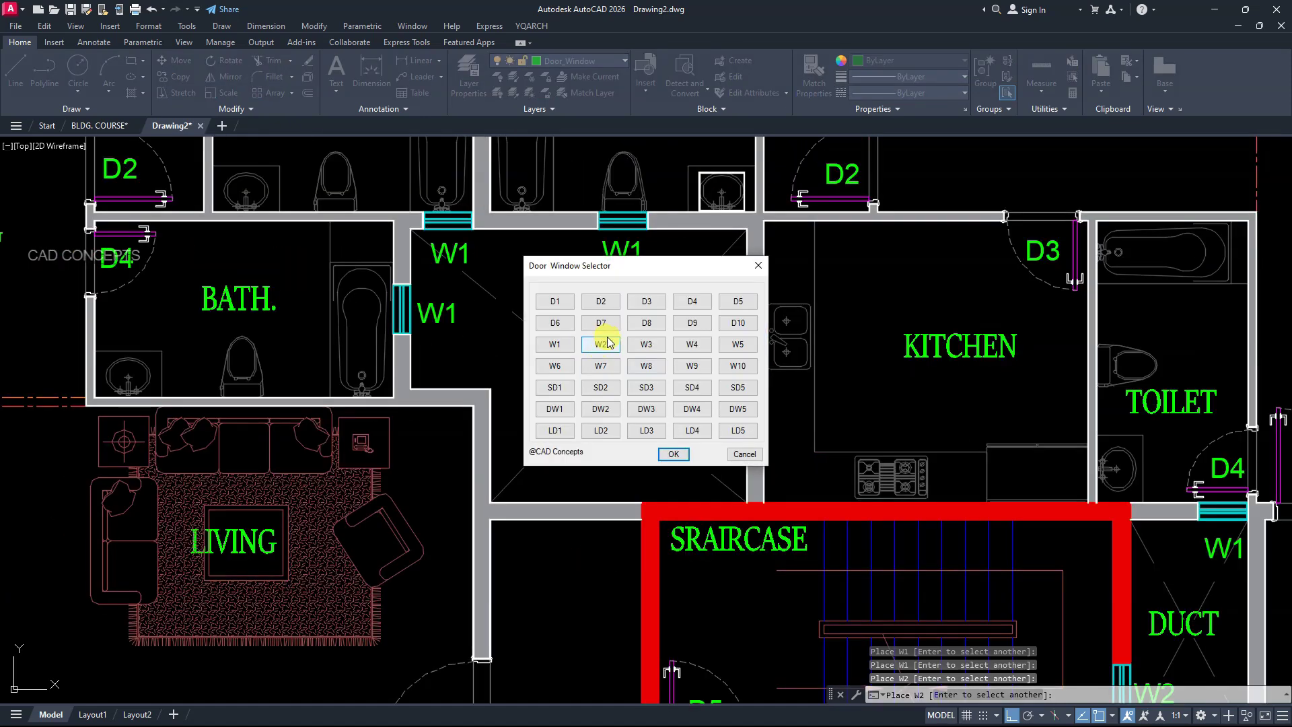
left_click(639, 345)
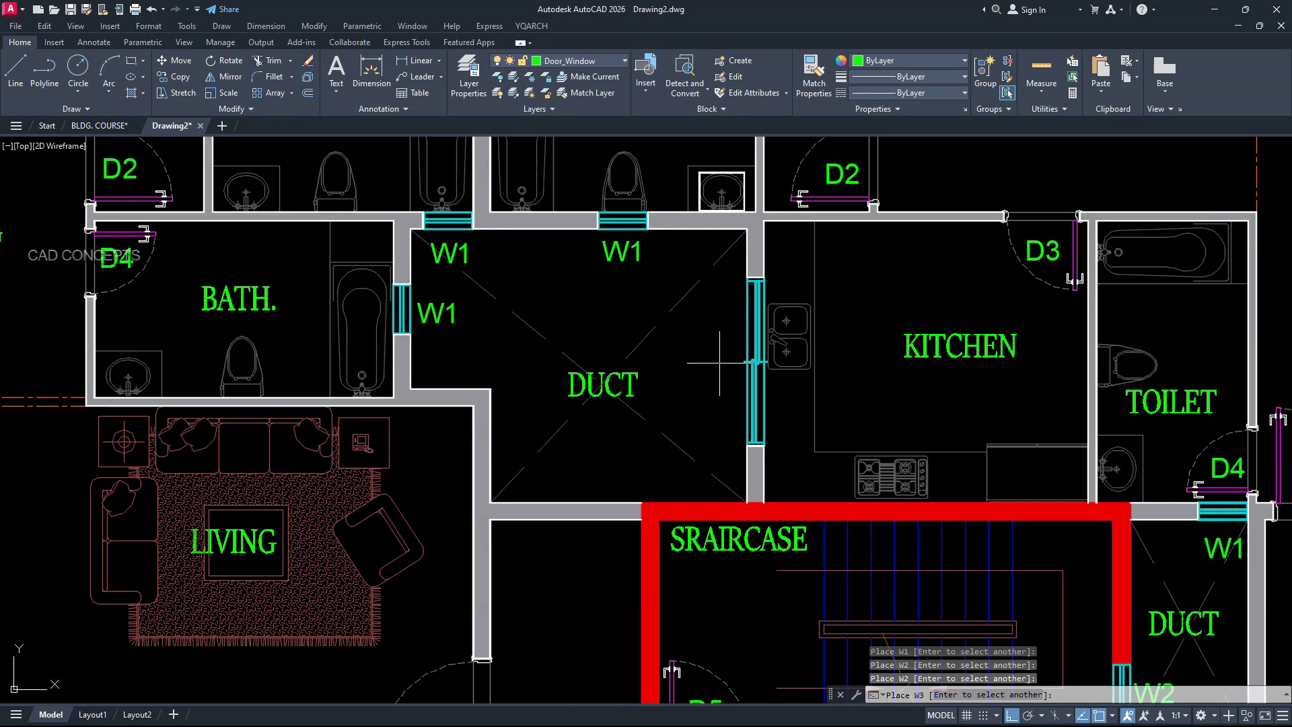
left_click(719, 363)
Place W4 tags at the outer window of the kitchen beside the small living area and at the M.BEDROOM window between the balconies
scroll(711, 496, "down", 4)
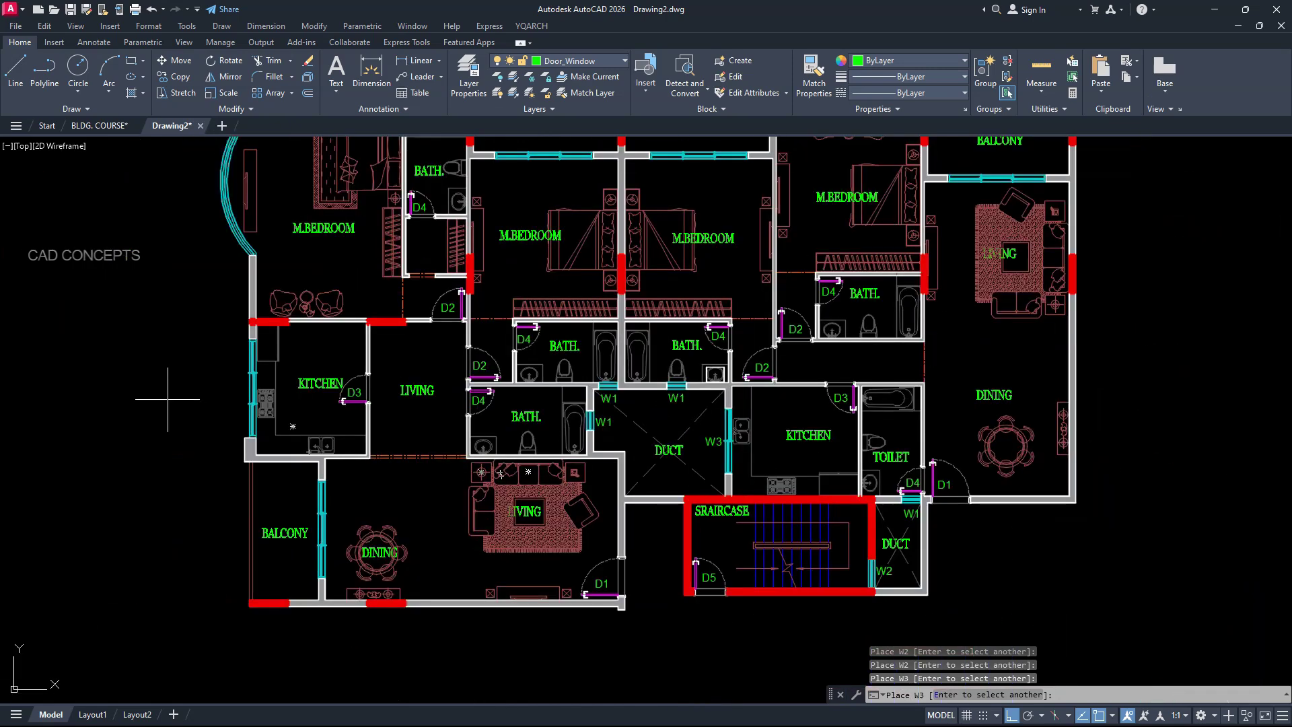
scroll(199, 397, "up", 2)
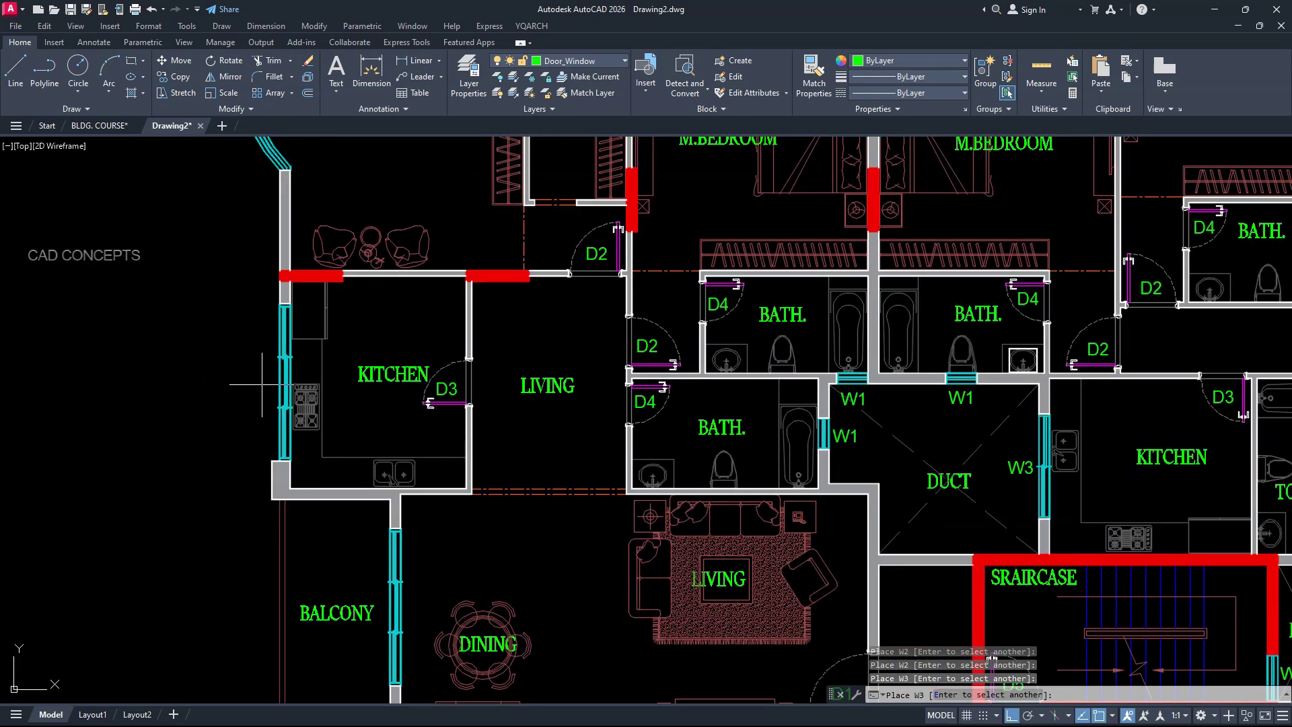
key("Return")
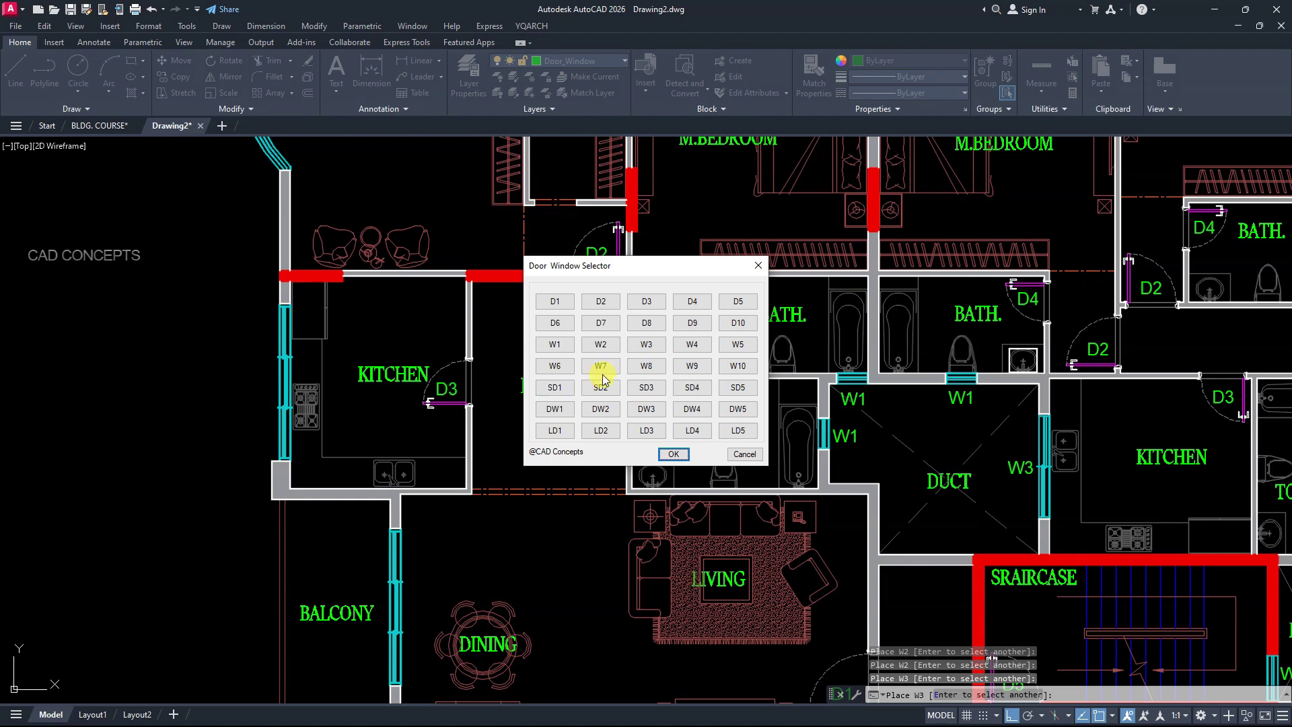
double_click(687, 345)
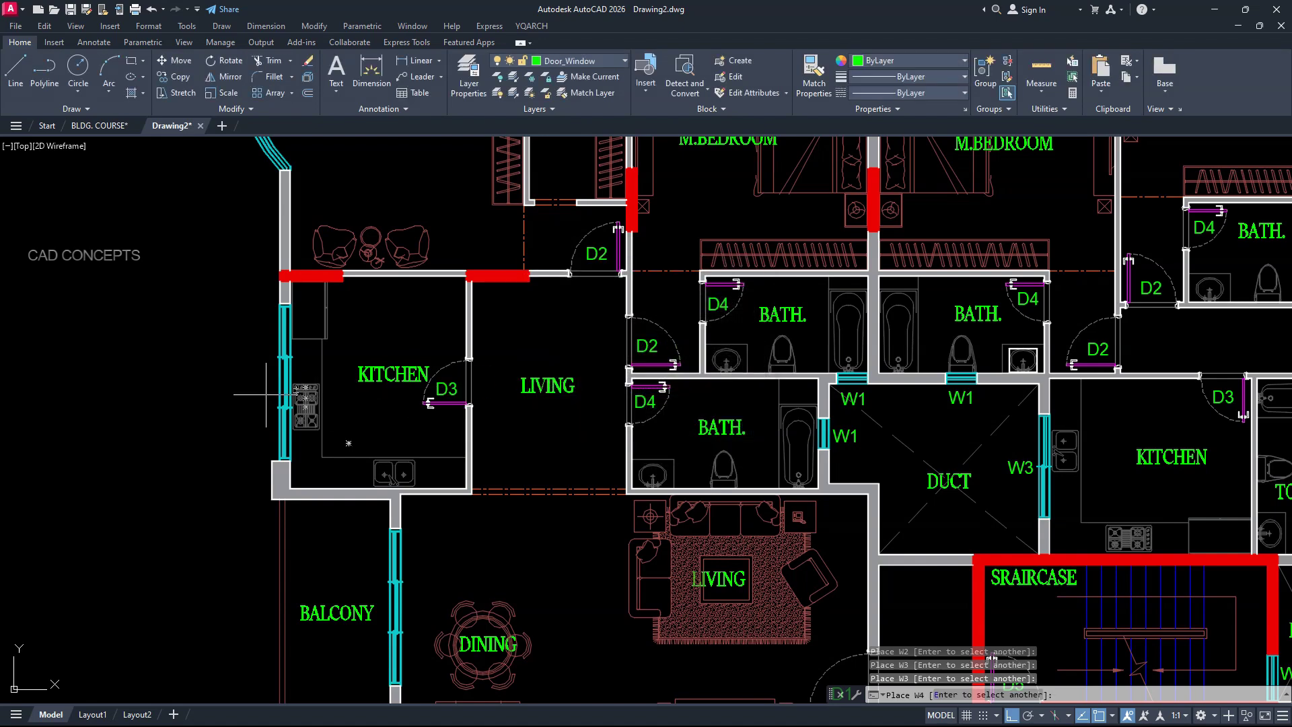
scroll(262, 387, "down", 2)
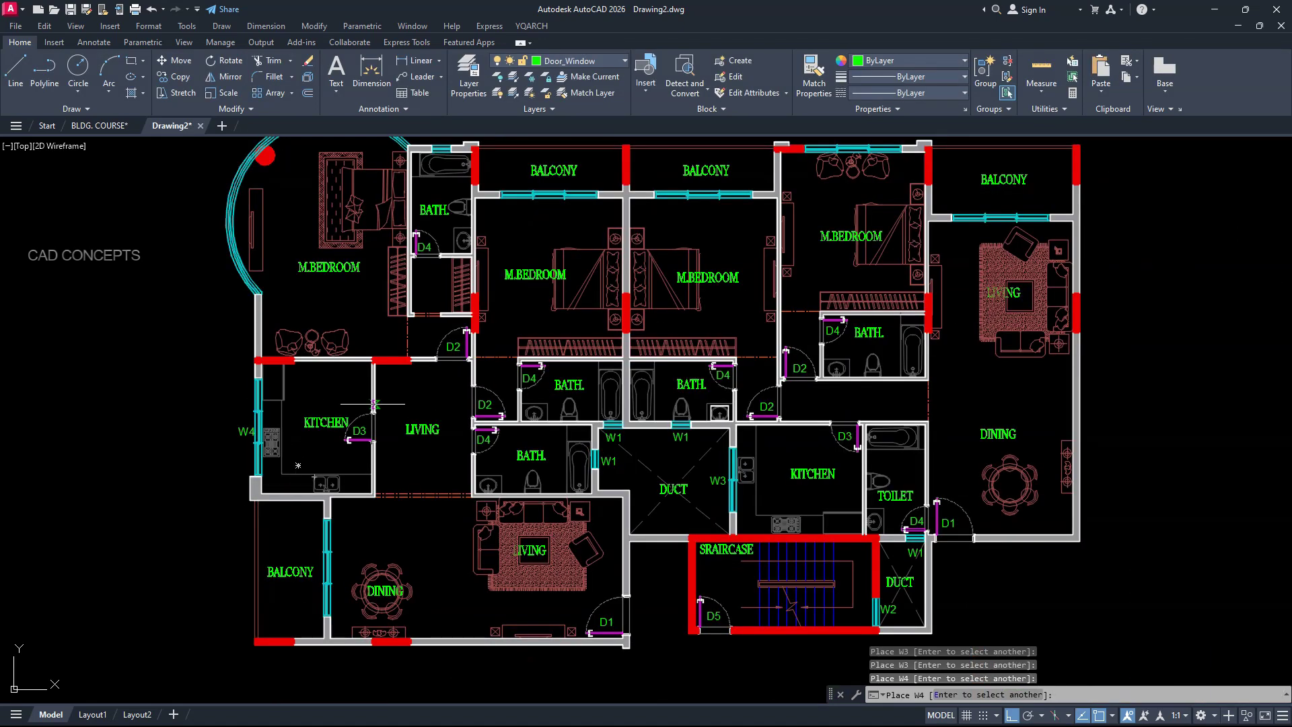
scroll(793, 217, "up", 2)
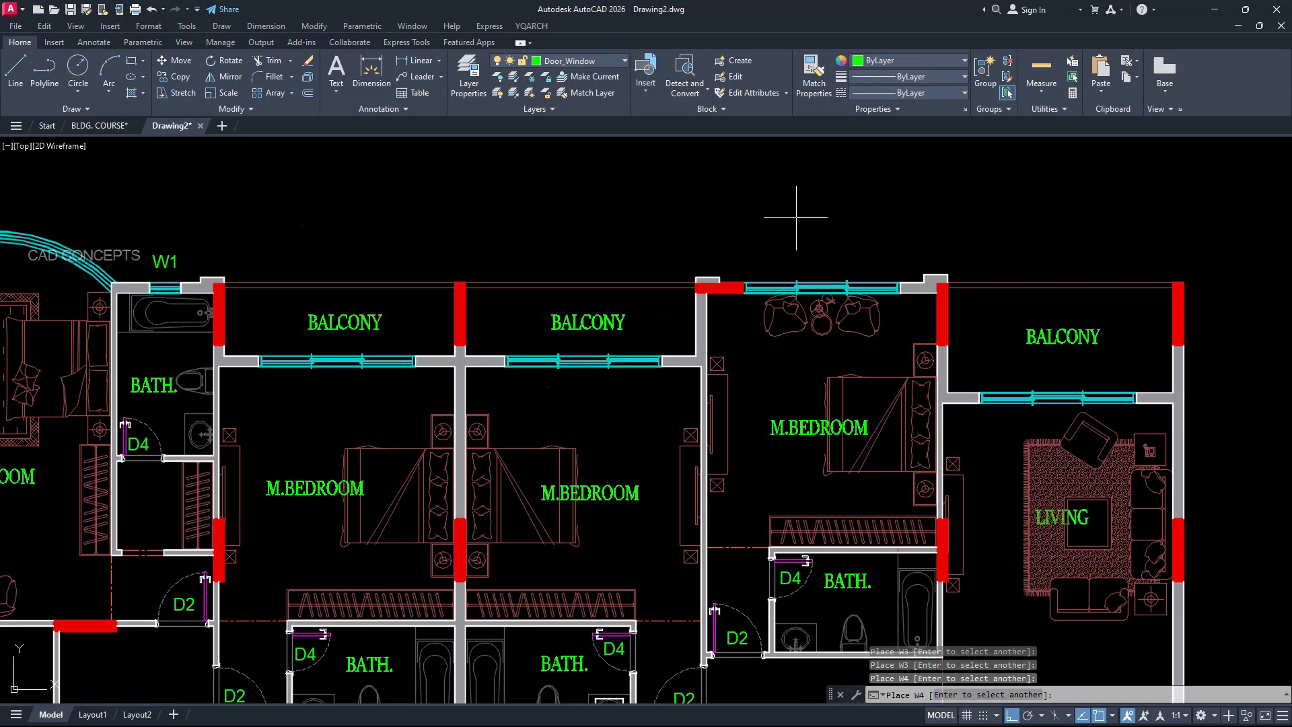
left_click(822, 269)
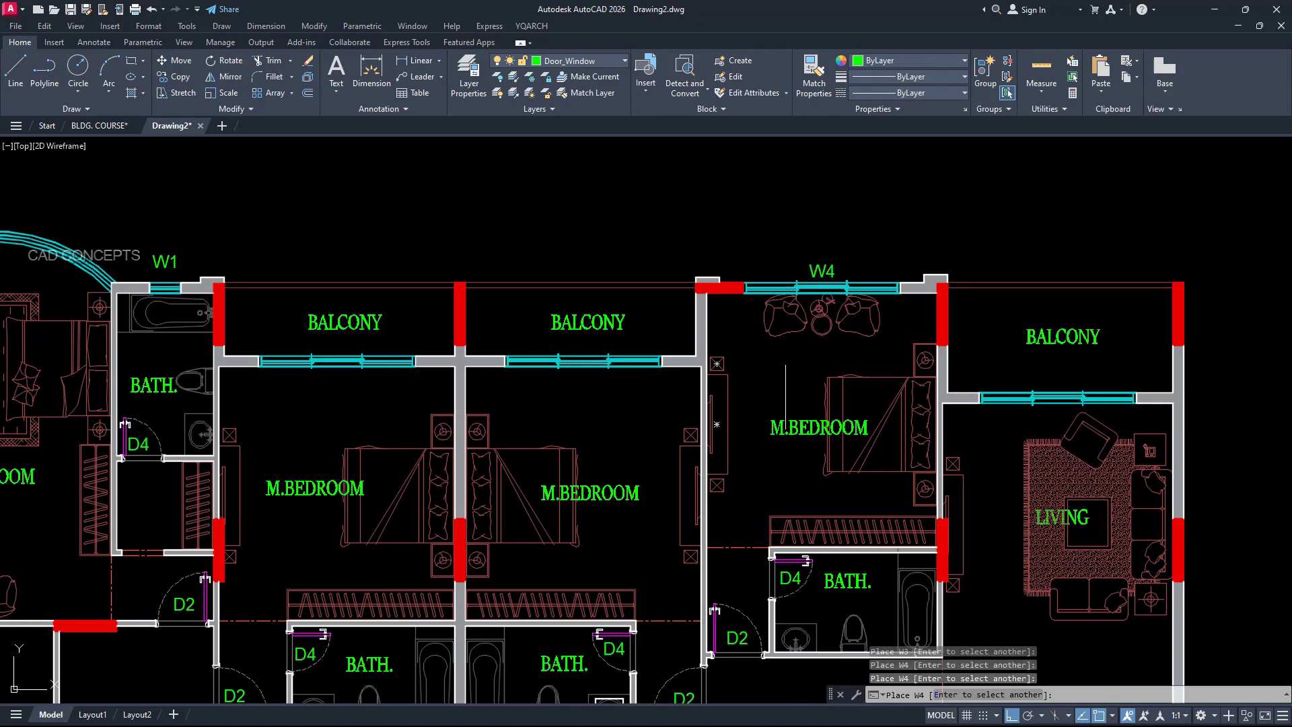
Place SD1 tags at the living room's balcony sliding door and at the sliding door between the dining area and its balcony
key("Return")
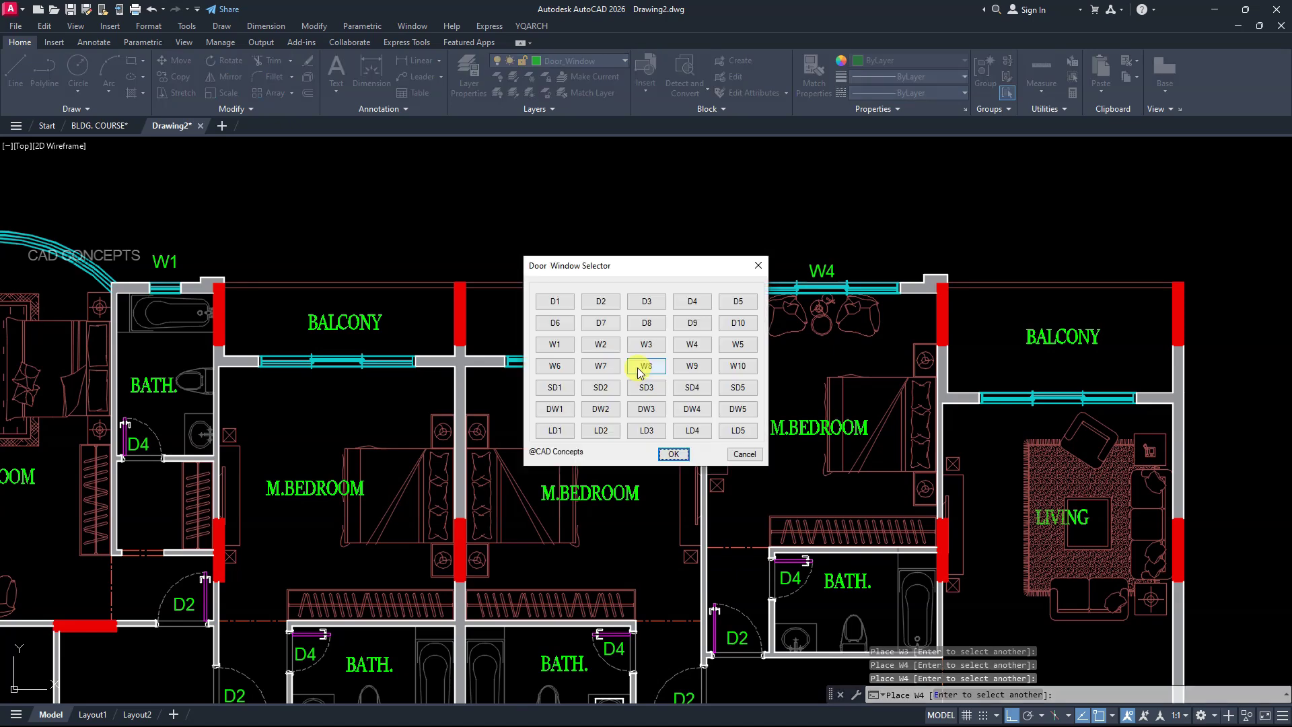
left_click(572, 387)
scroll(548, 384, "up", 3)
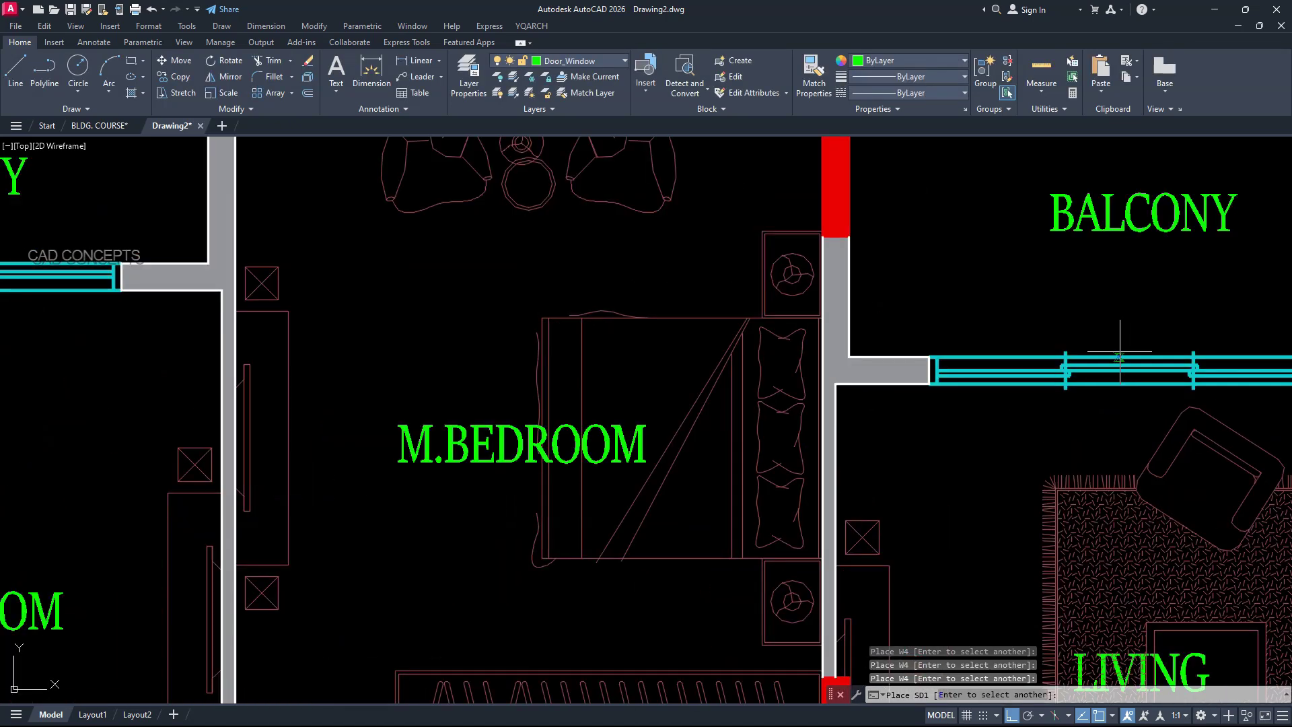
left_click(1134, 334)
scroll(1070, 277, "down", 5)
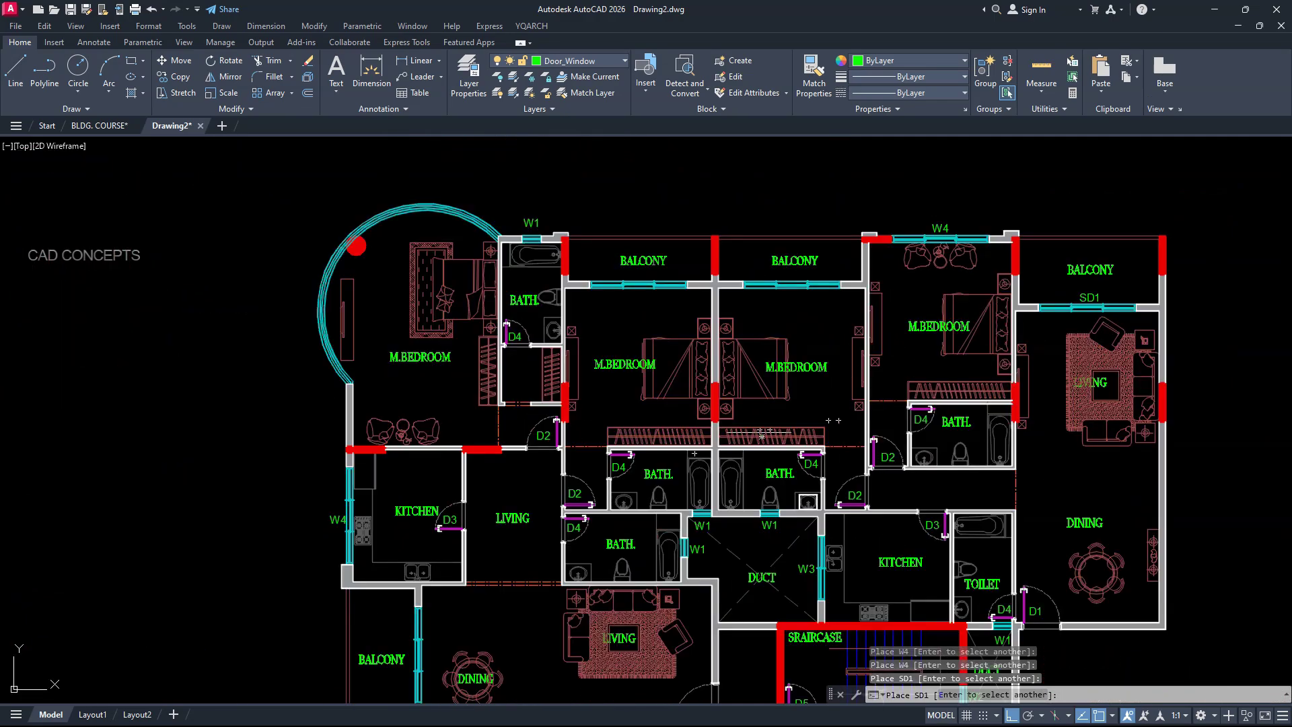
middle_click_drag(459, 626, 410, 549)
scroll(406, 534, "up", 5)
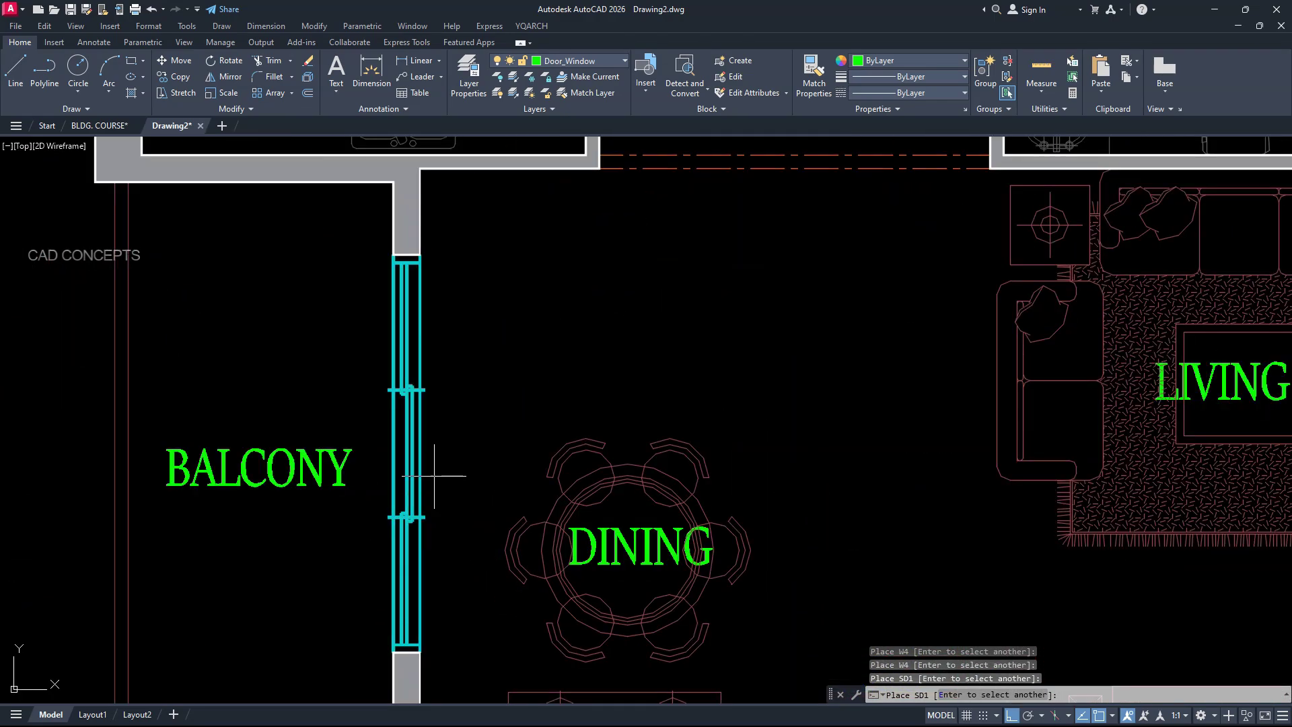
left_click(473, 462)
Place SD2 tags at the balcony sliding doors of the two middle master bedrooms
scroll(473, 462, "down", 5)
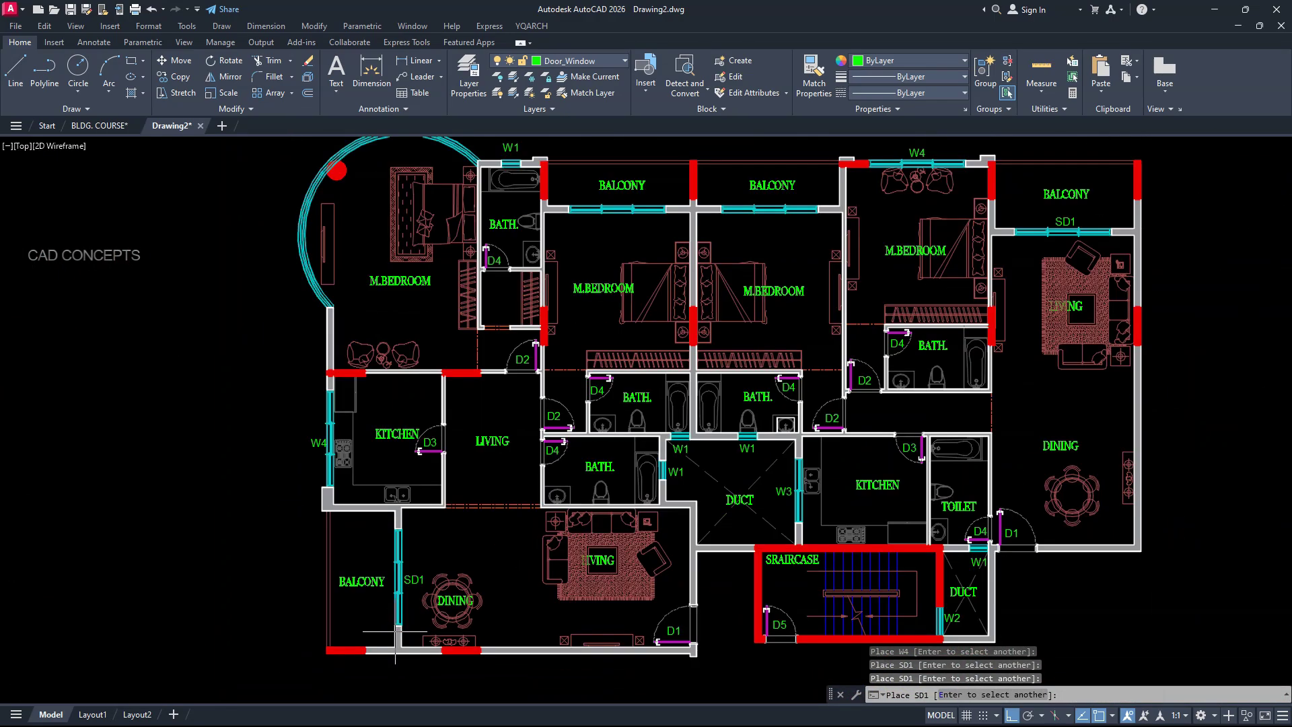
scroll(551, 434, "up", 3)
mouse_move(635, 296)
middle_mouse_down()
mouse_move(379, 563)
mouse_move(378, 594)
middle_mouse_up()
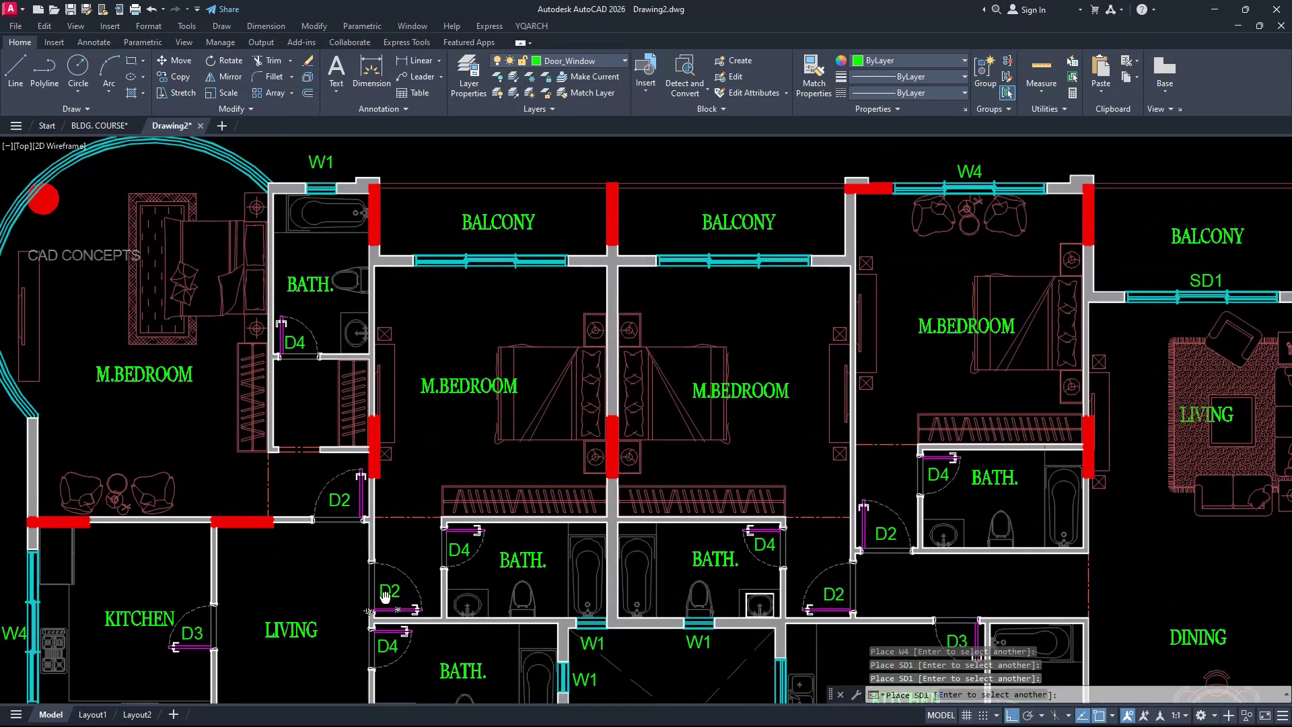
right_click(532, 306)
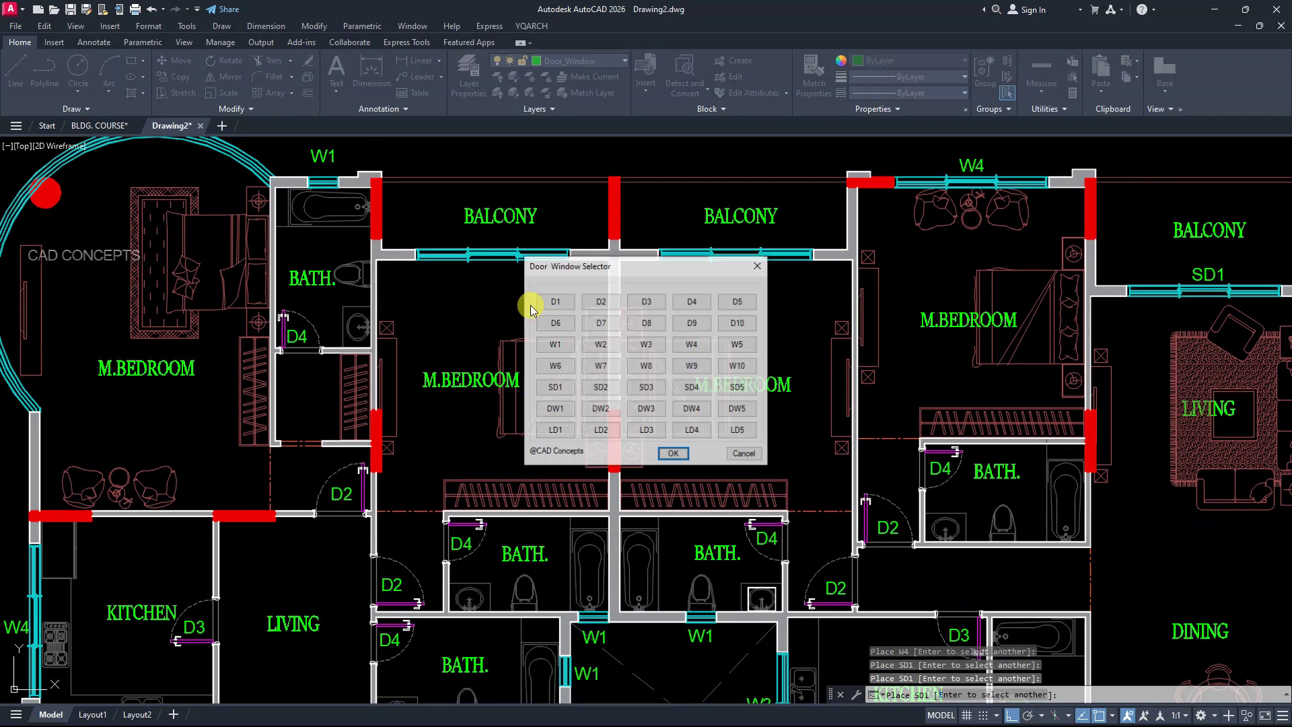
left_click(612, 392)
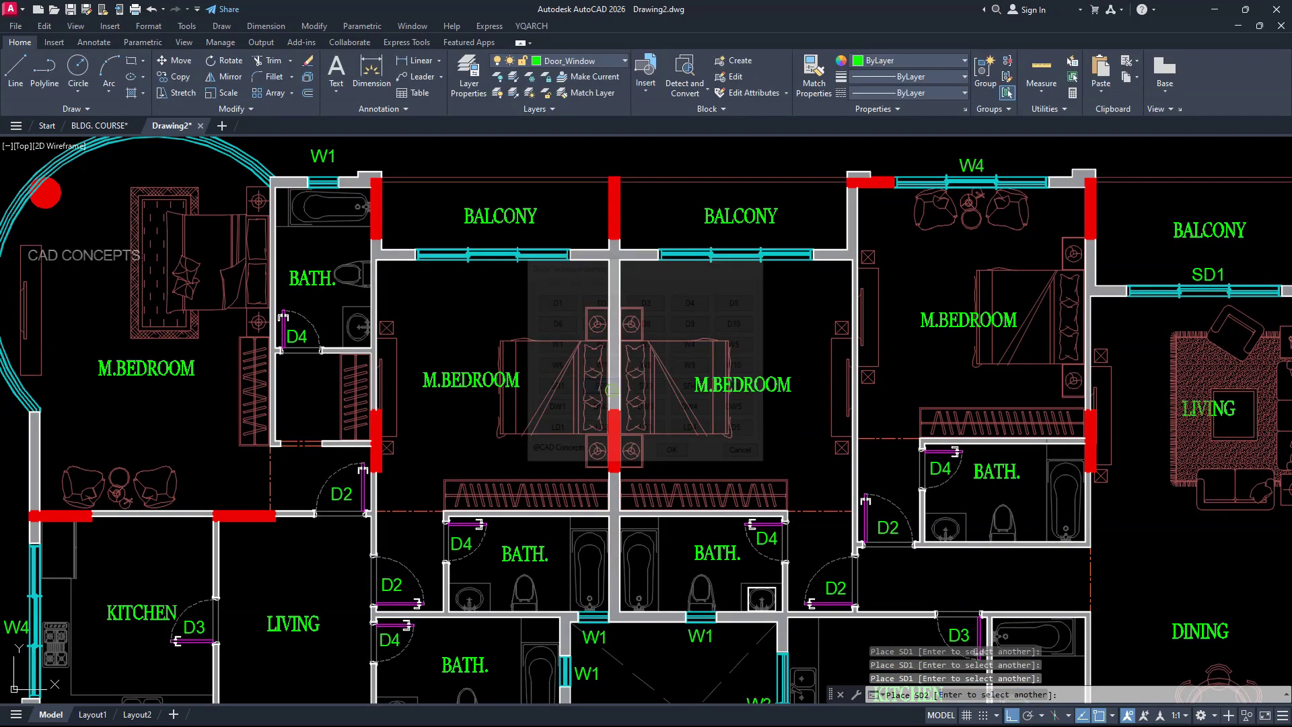
left_click(493, 273)
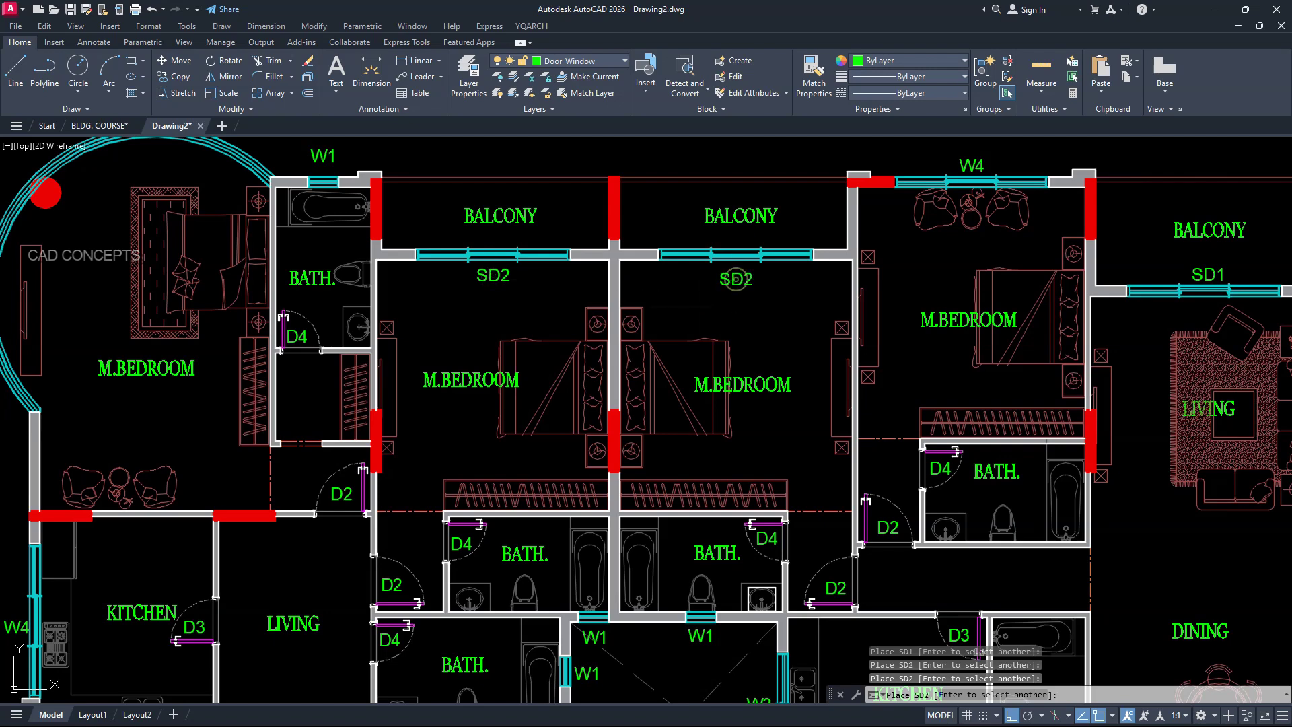
Place a W6 tag outside the curved window of the rounded master bedroom
key("Return")
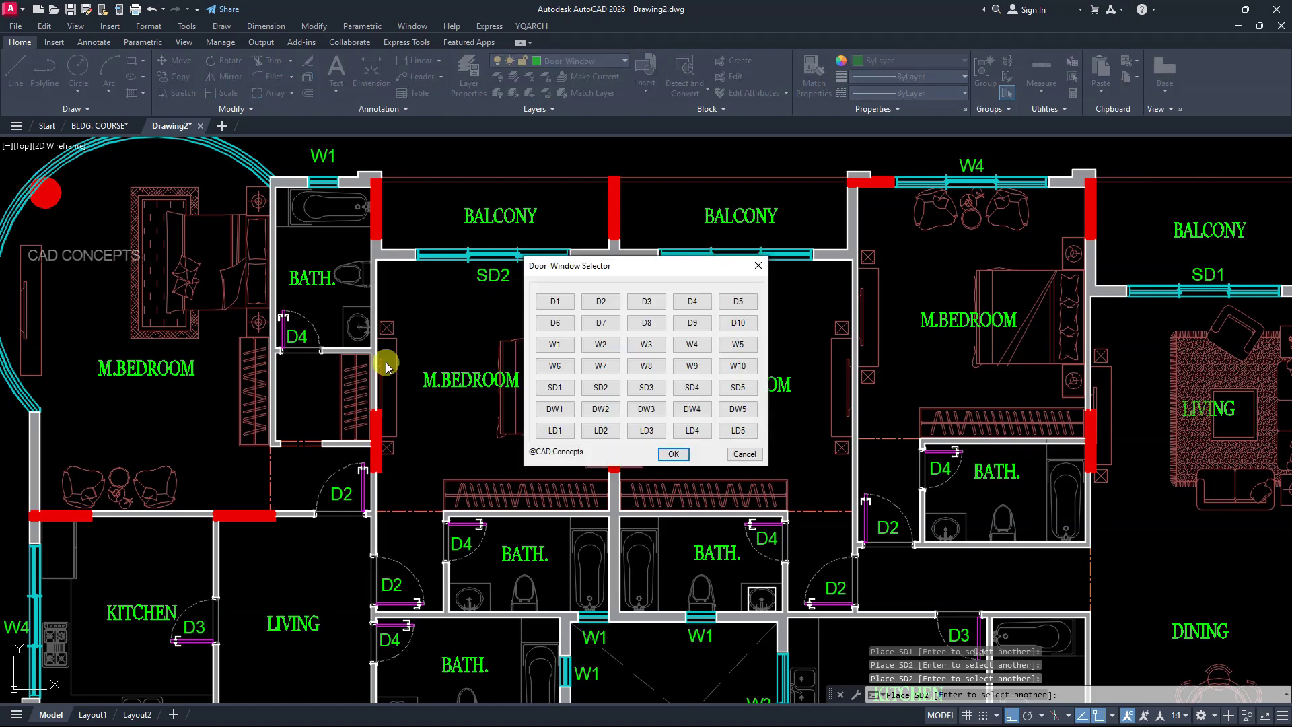
left_click(554, 366)
scroll(638, 322, "down", 2)
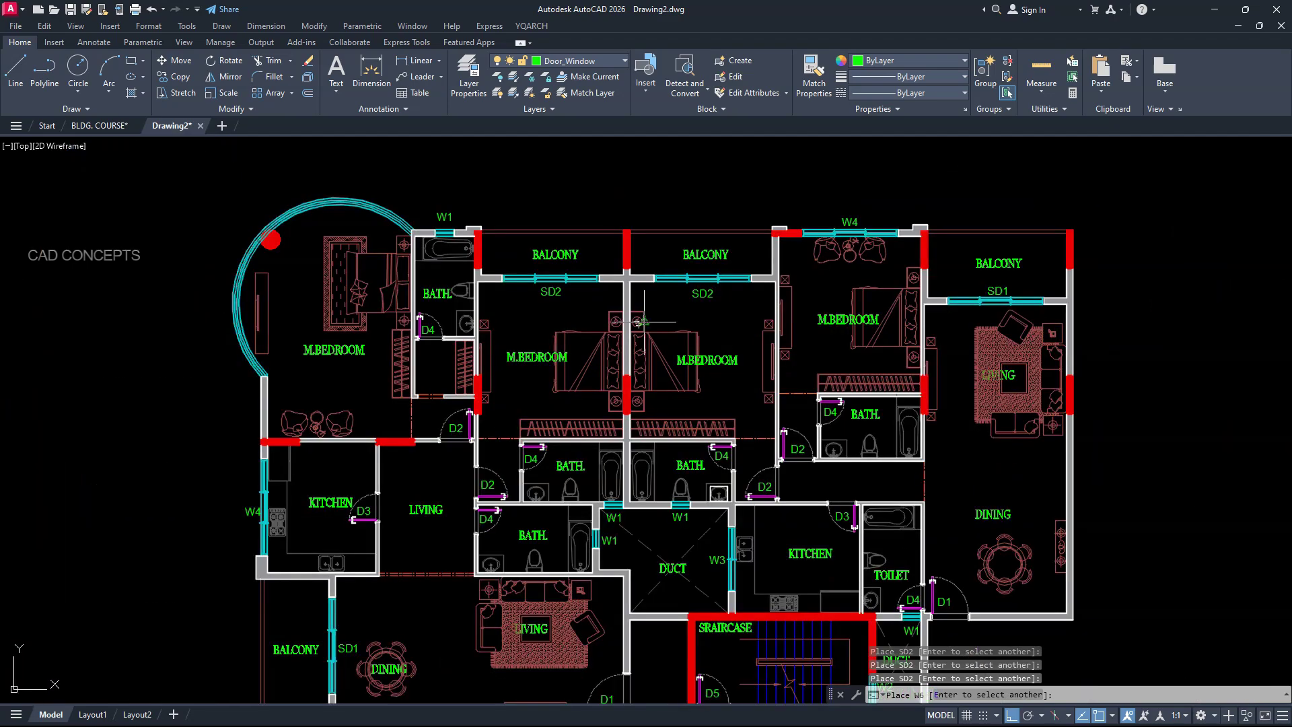
scroll(227, 236, "up", 4)
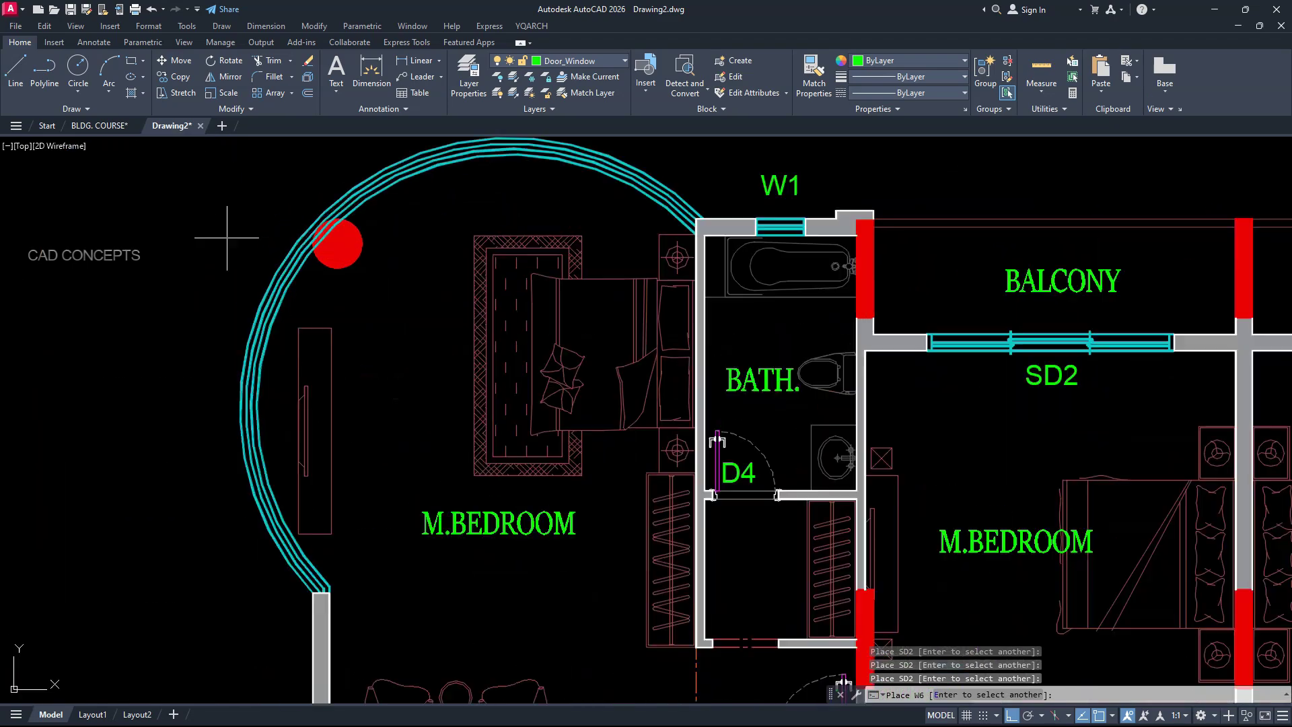
left_click(261, 230)
End the tagging command and fit the whole floor plan in view with a window zoom
scroll(259, 229, "down", 4)
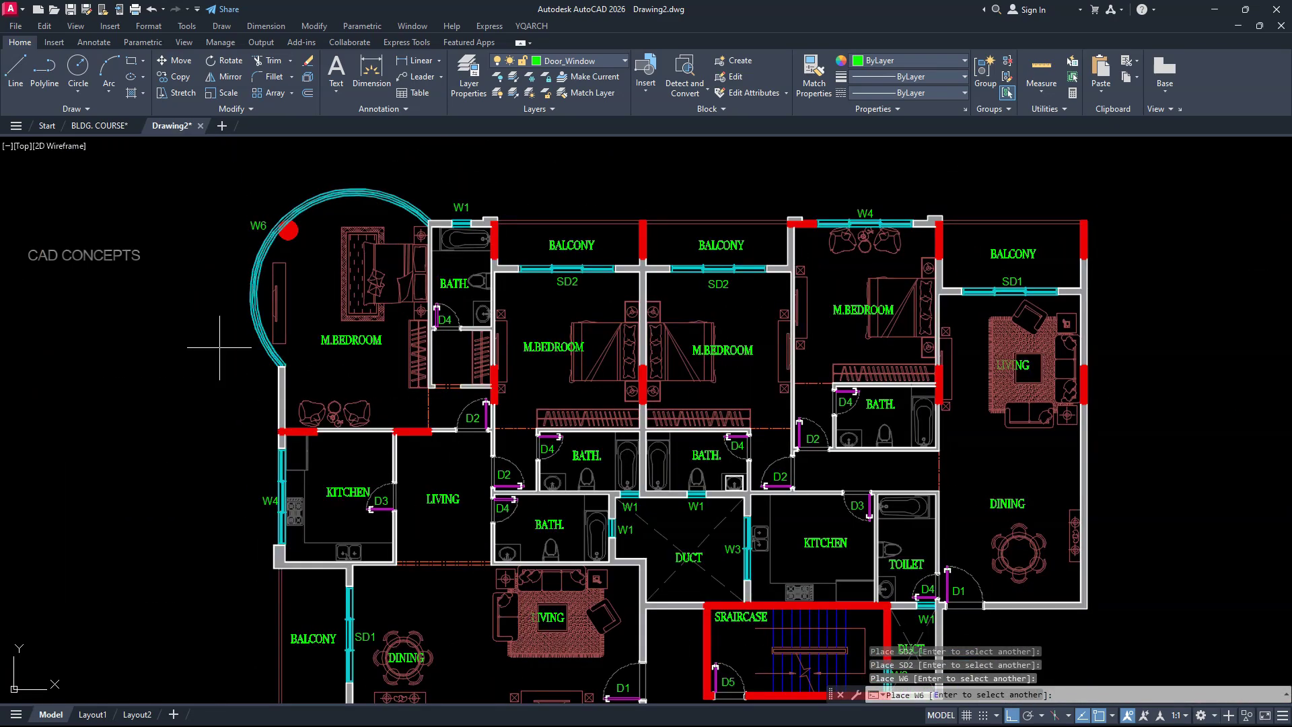
scroll(220, 351, "down", 2)
middle_click_drag(380, 455, 412, 466)
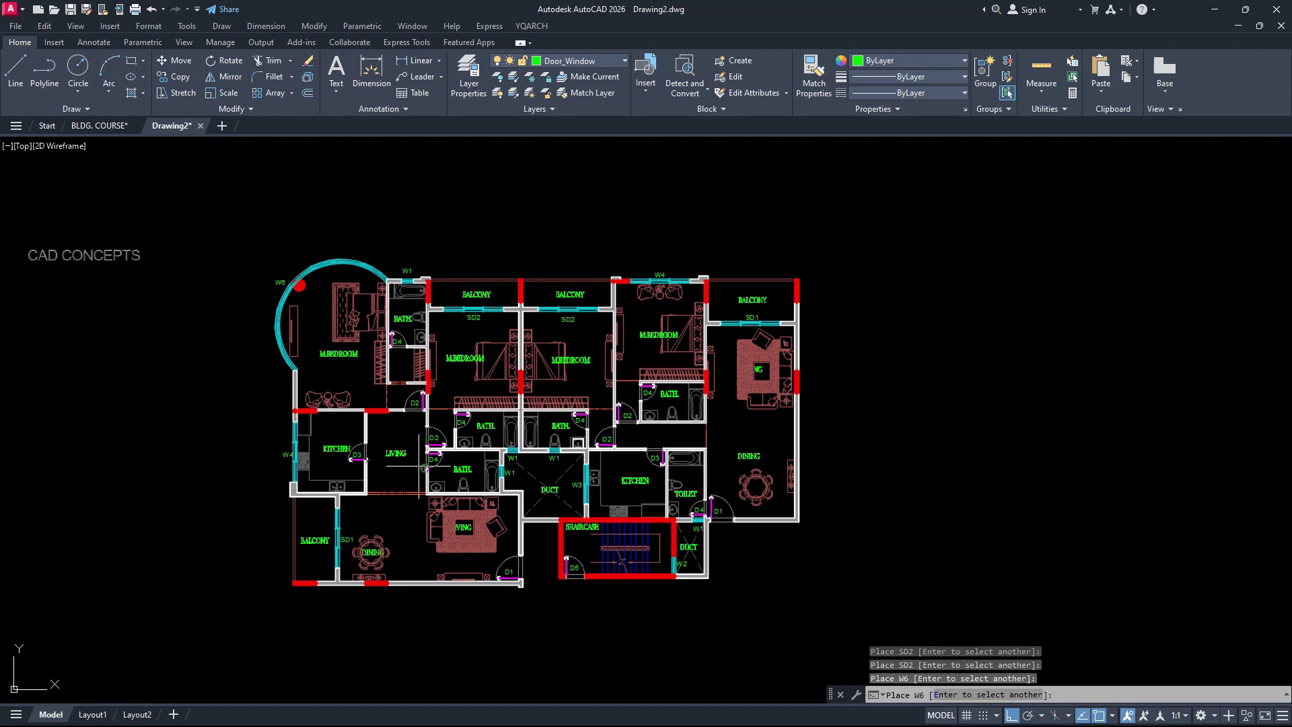
key("Escape")
type("z")
key("Return")
type("w")
key("Return")
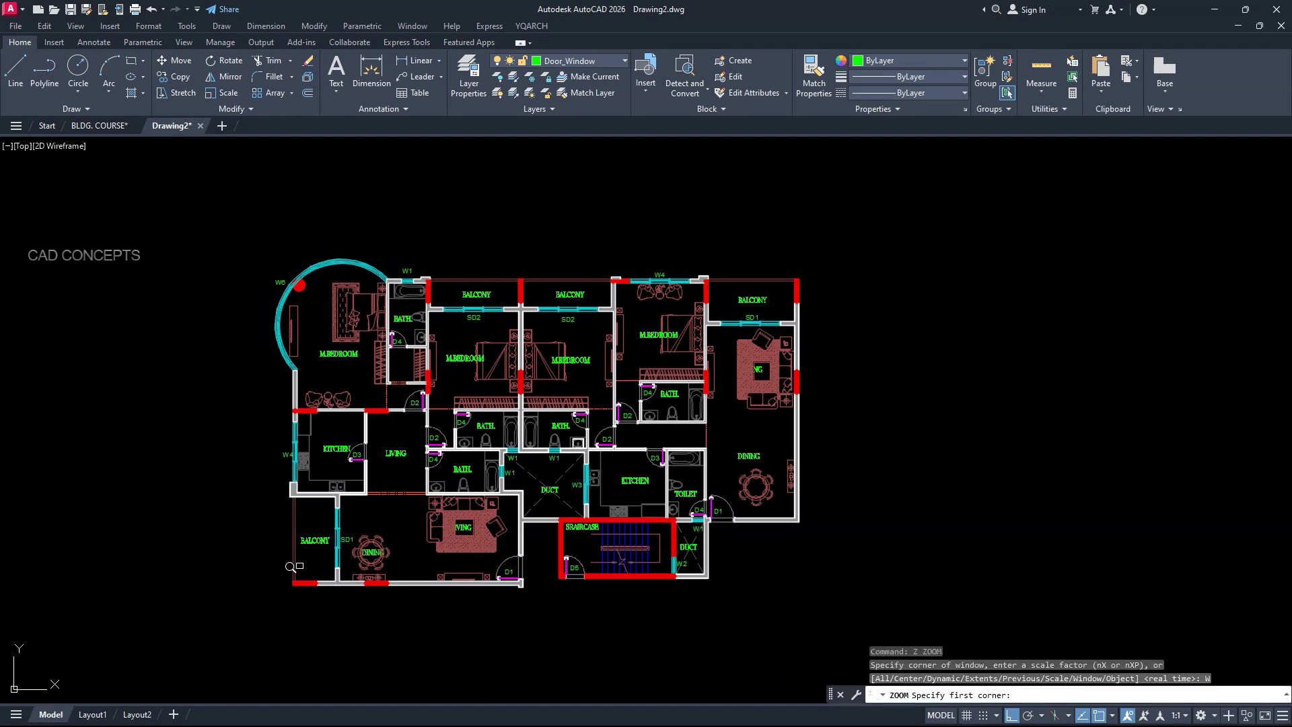
left_click(236, 609)
left_click(856, 260)
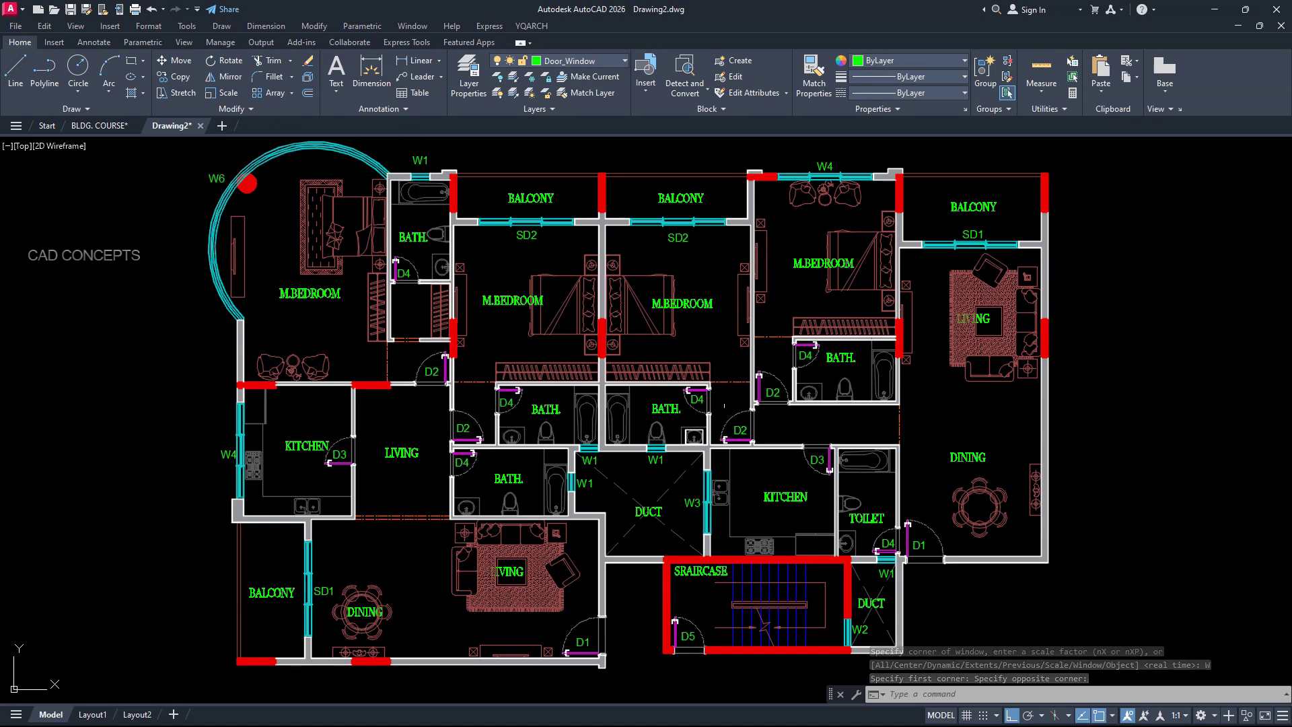
Turn on all layers with the YQArch ERAA command
left_click(805, 355)
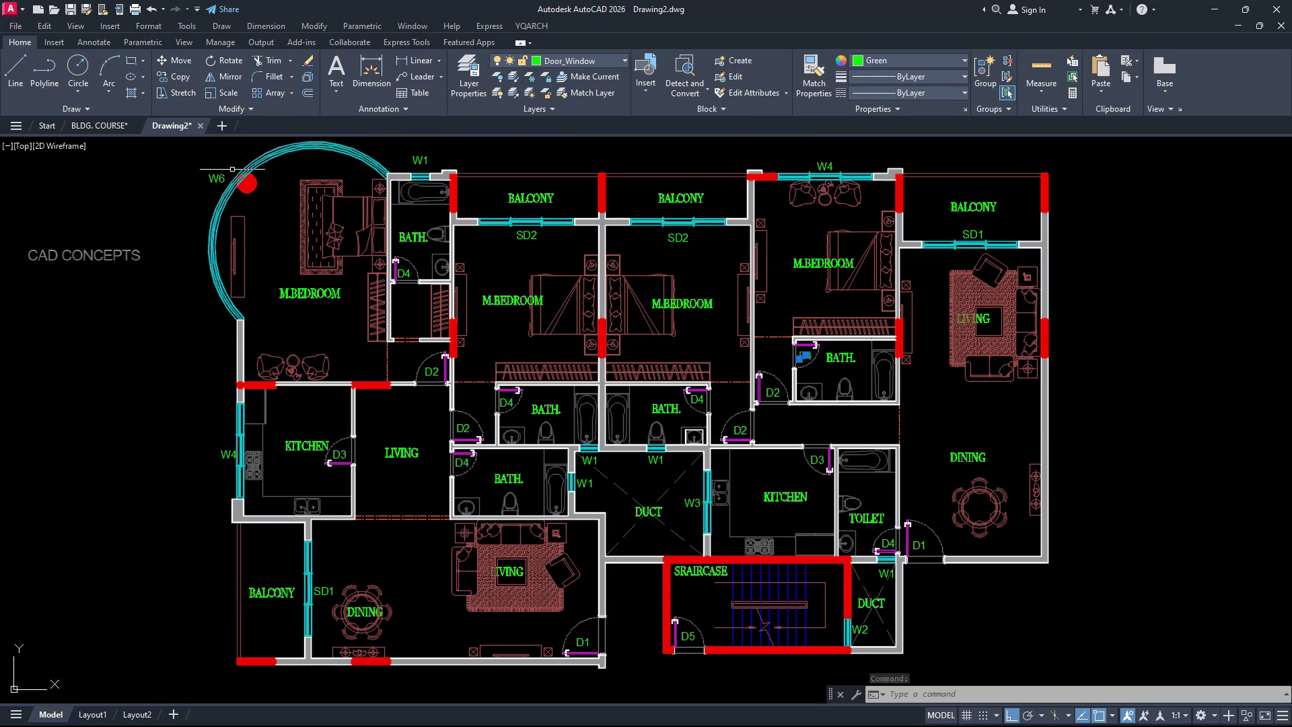
type("ERF")
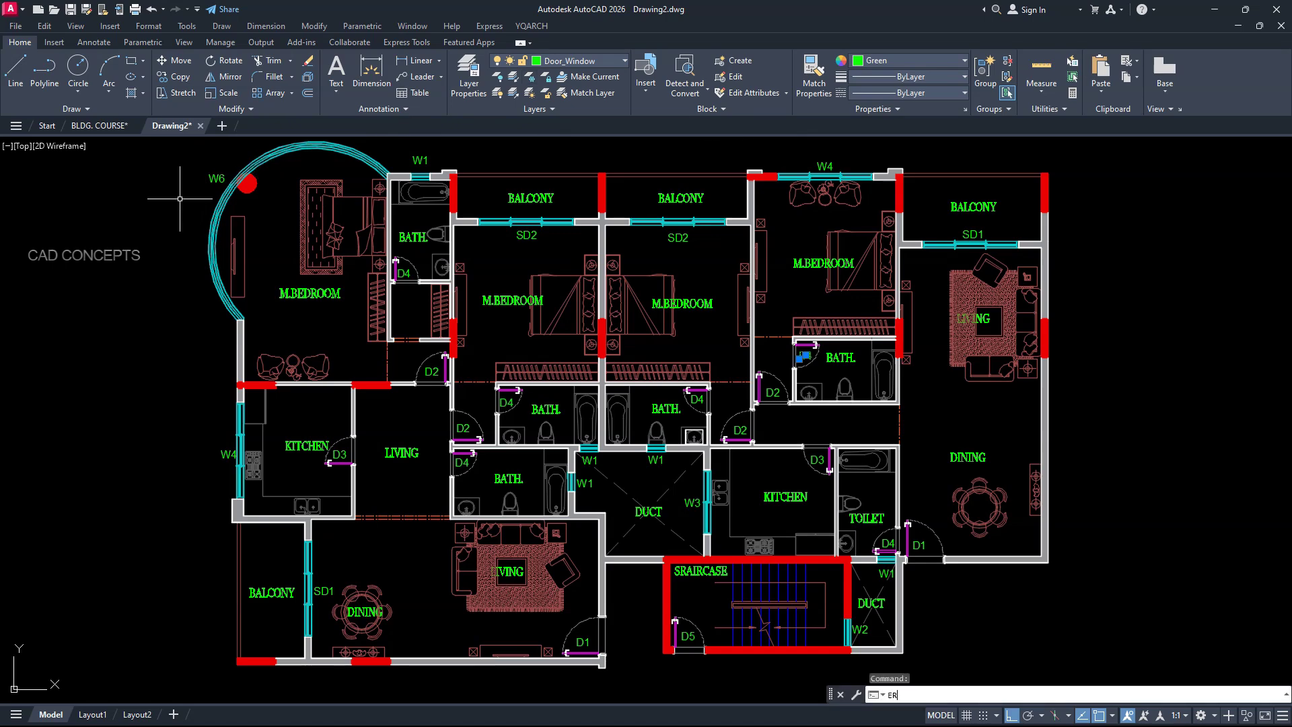
key("Return")
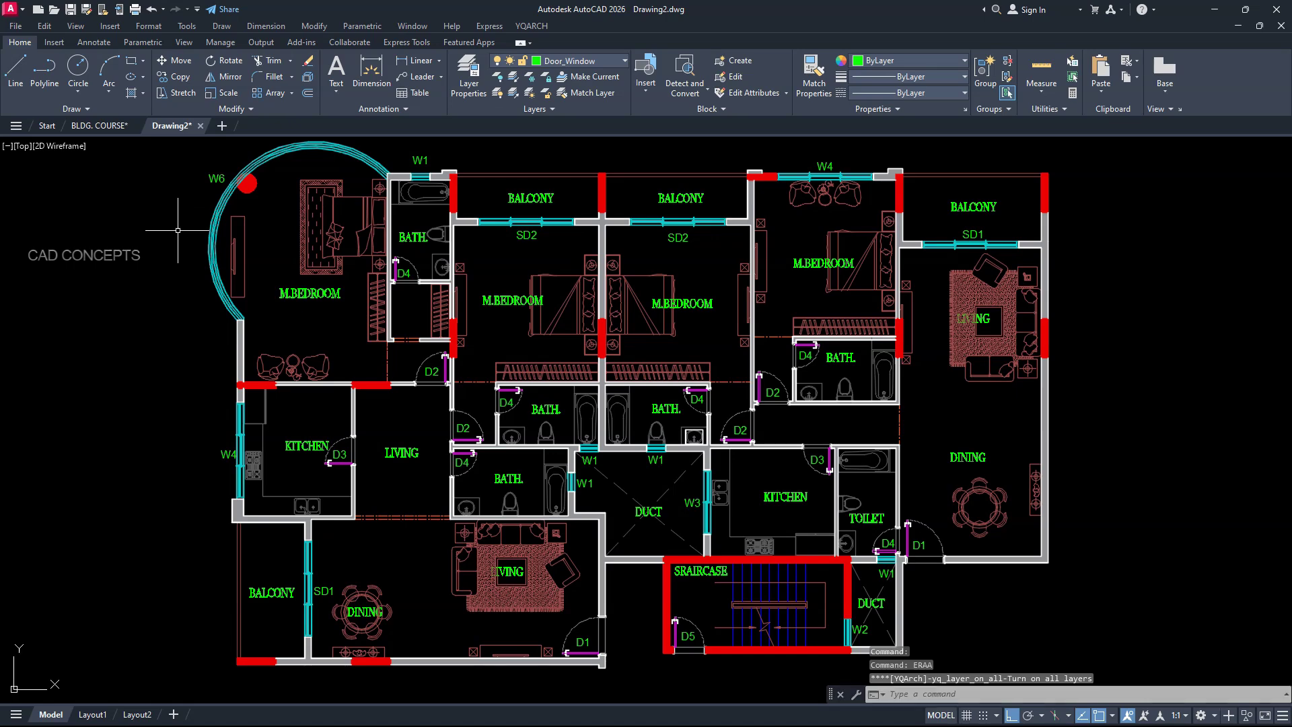
Select all room-name labels similar to the BATH. text in the curved bedroom's bath and erase them
left_click(399, 237)
right_click(401, 239)
mouse_move(421, 440)
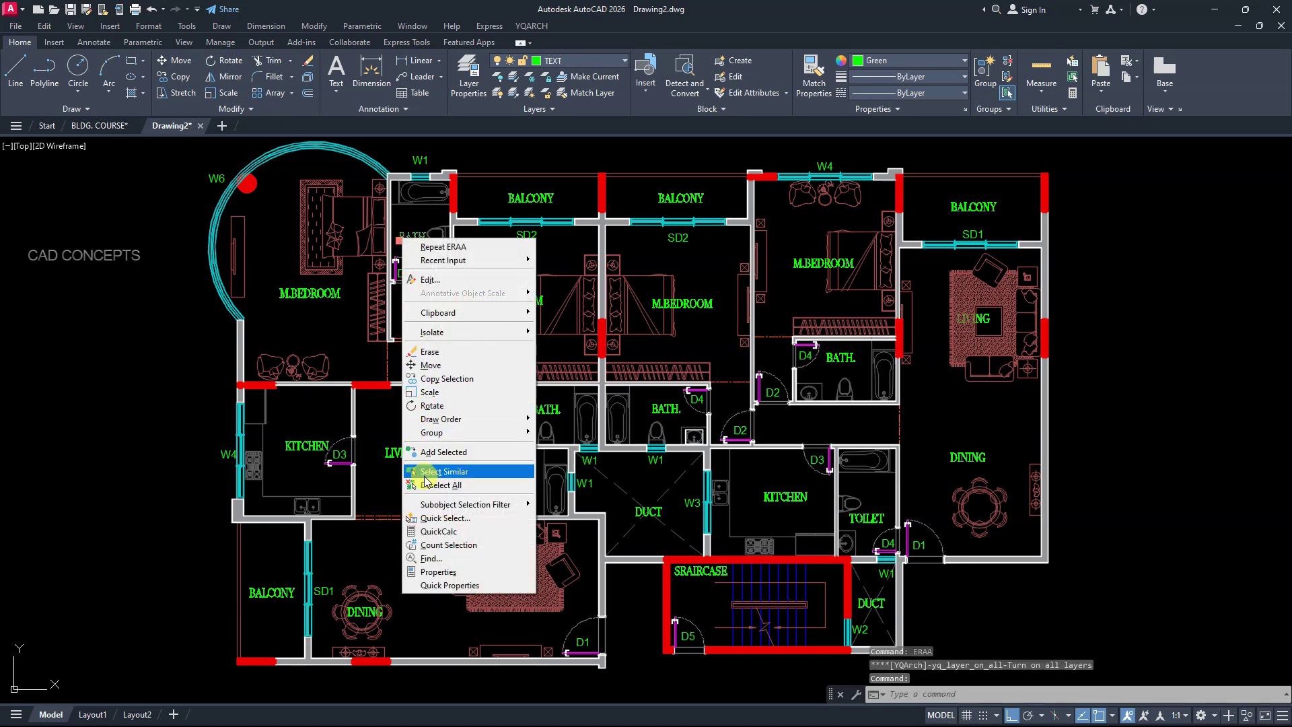
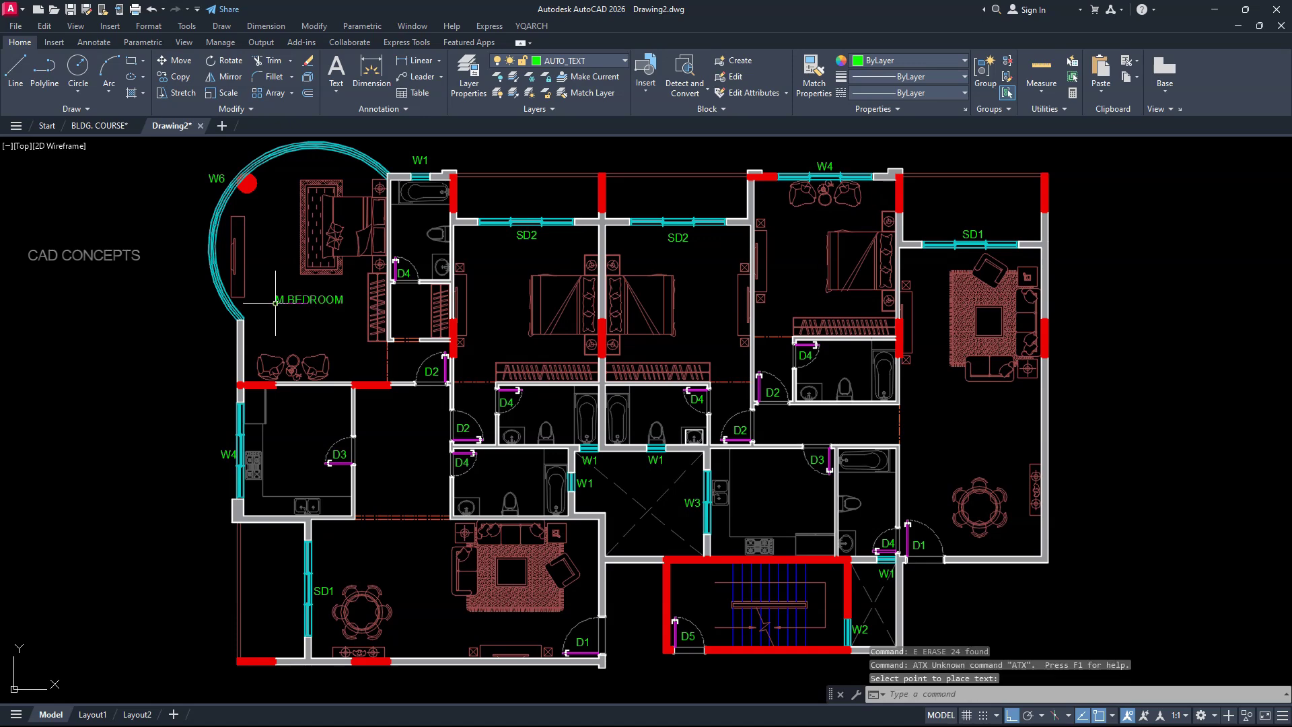
Place M.BEDROOM labels with the ATX command in the two adjoining middle bedrooms and in the bedroom with window W4
key("Return")
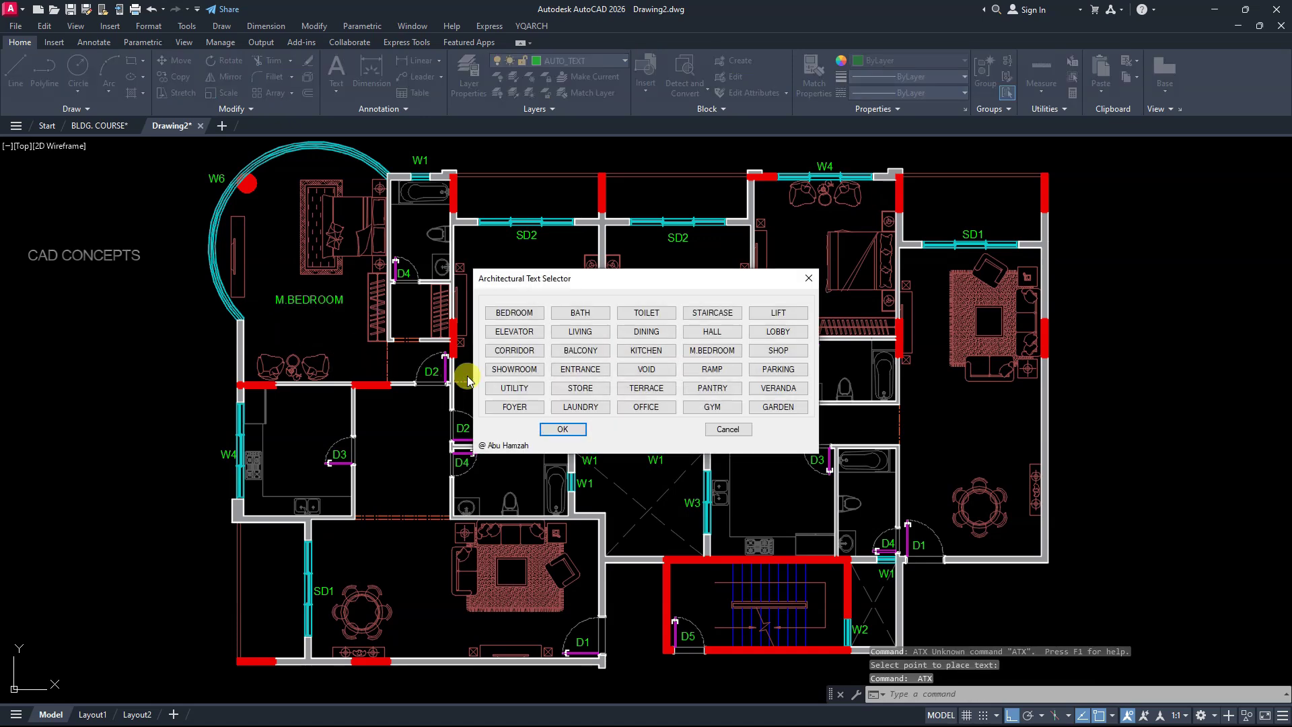
left_click(707, 352)
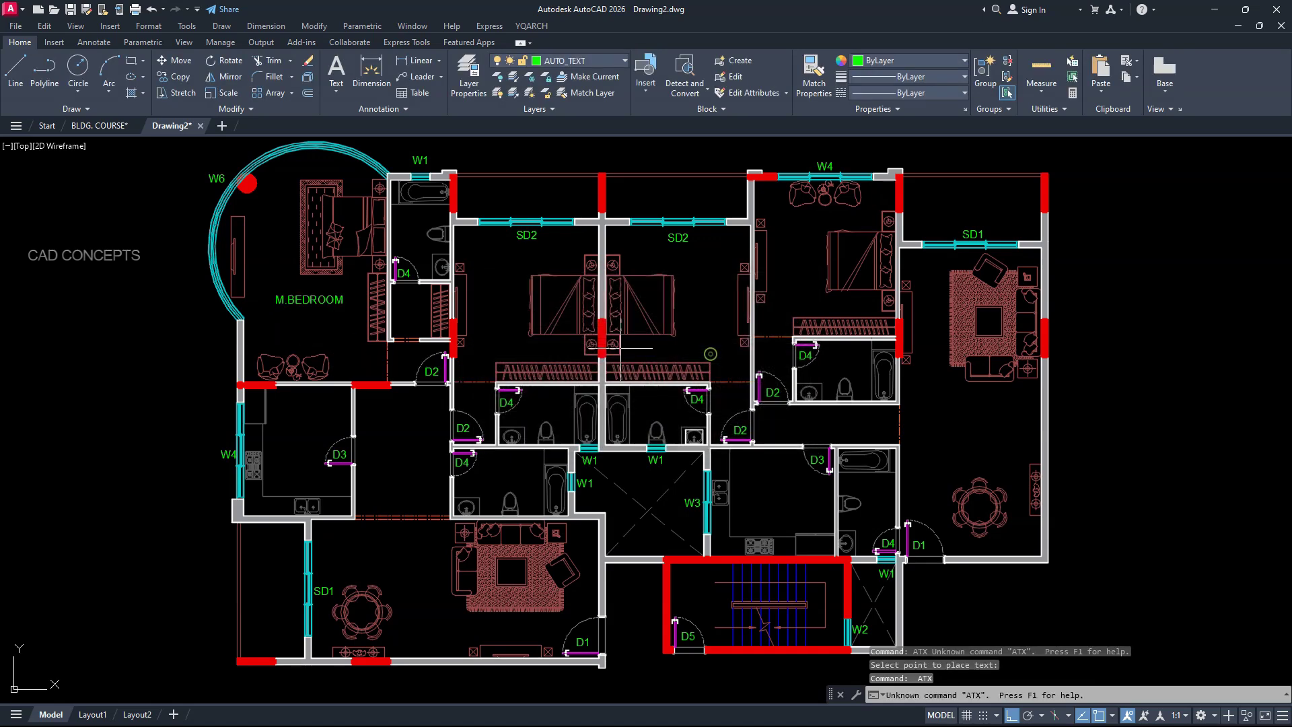
left_click(496, 309)
key("Return")
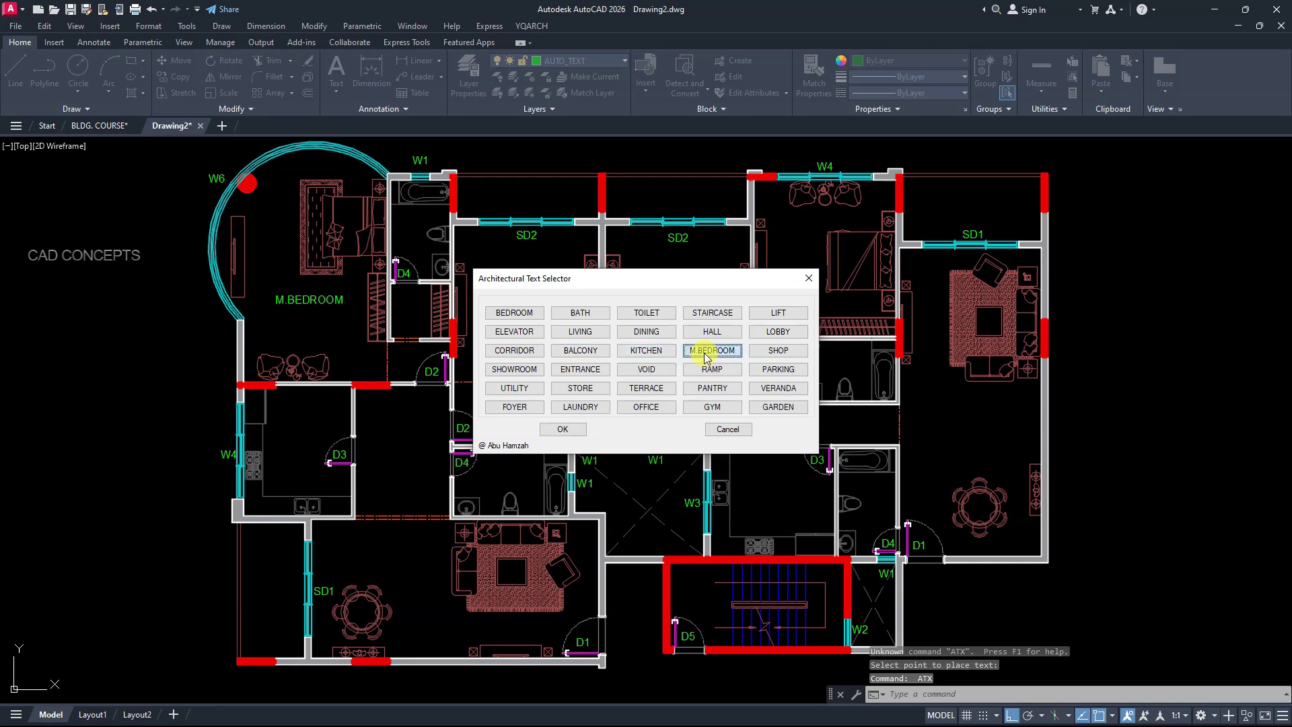
left_click(705, 353)
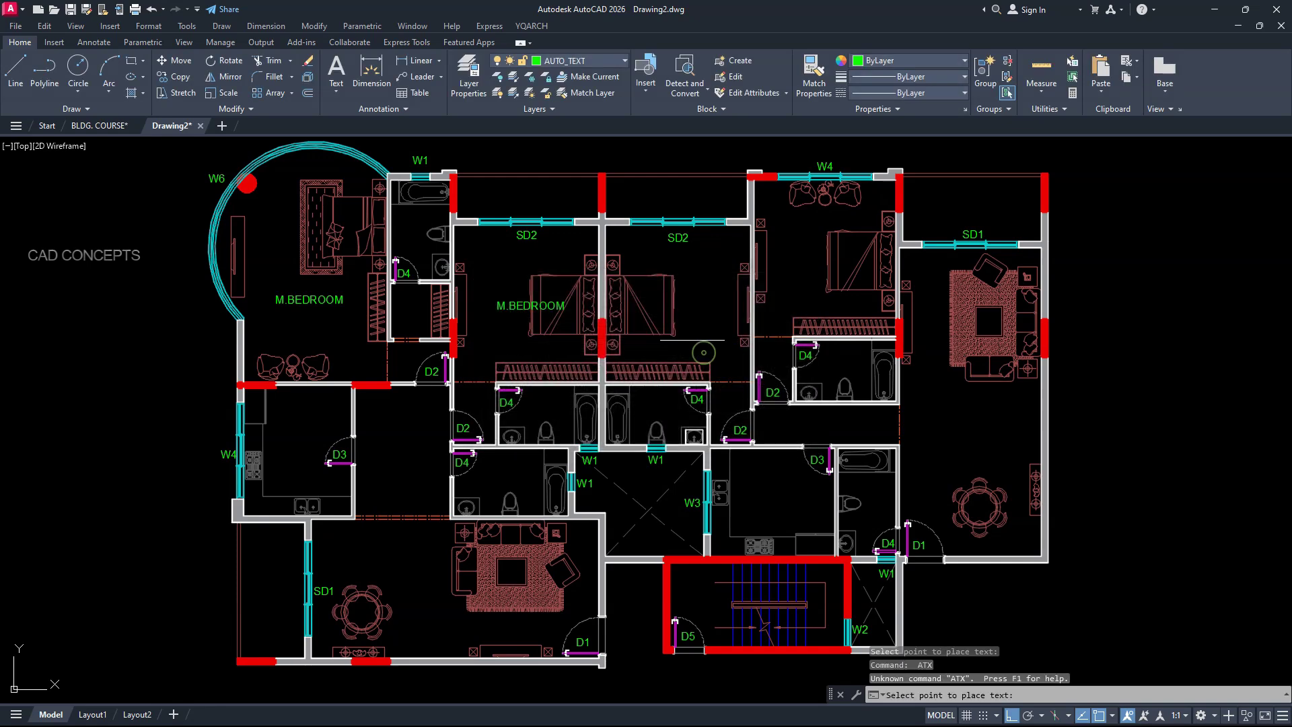
left_click(640, 309)
key("Return")
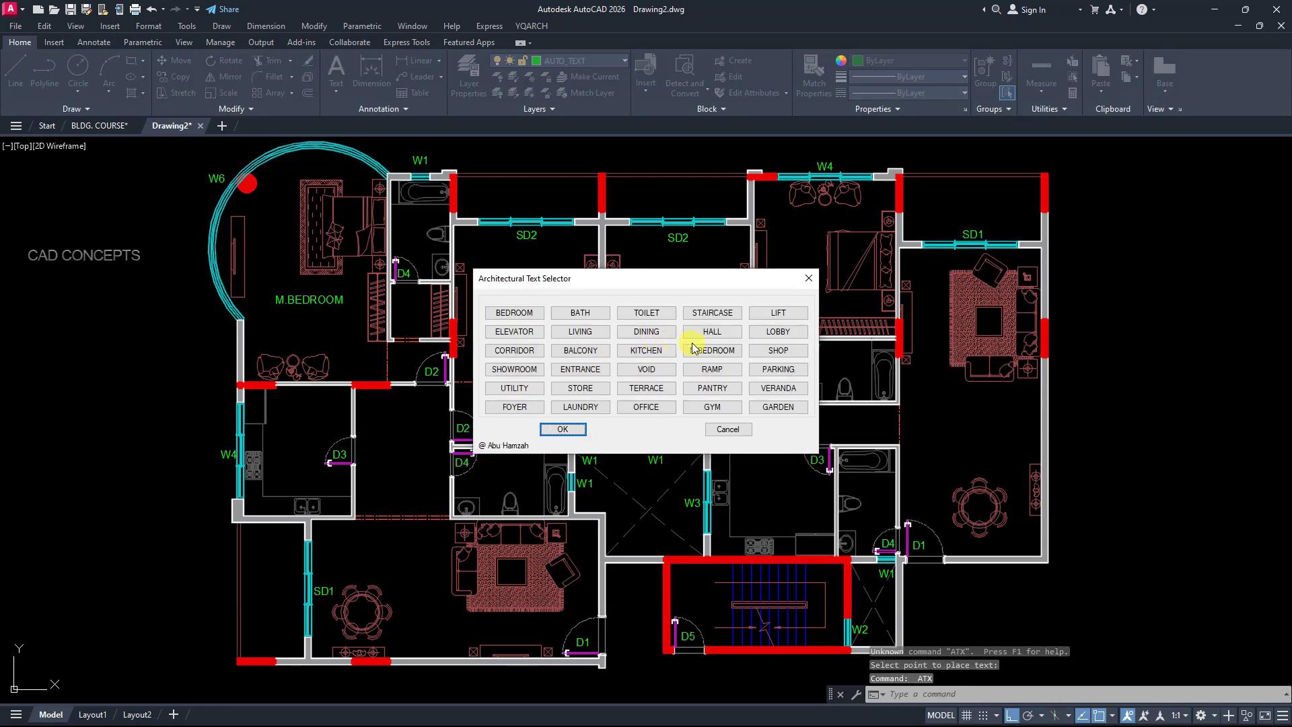
left_click(706, 347)
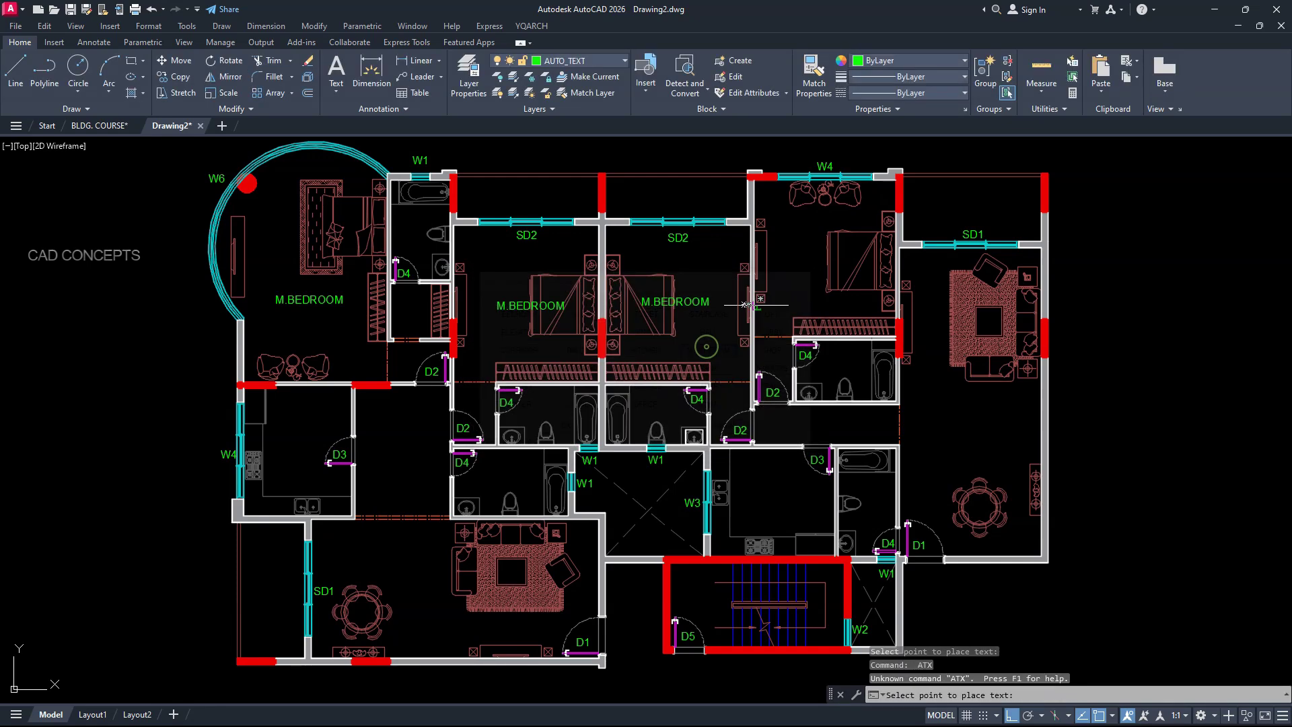
left_click(801, 270)
Place a DINING label at each apartment's round dining table with the ATX command
key("Return")
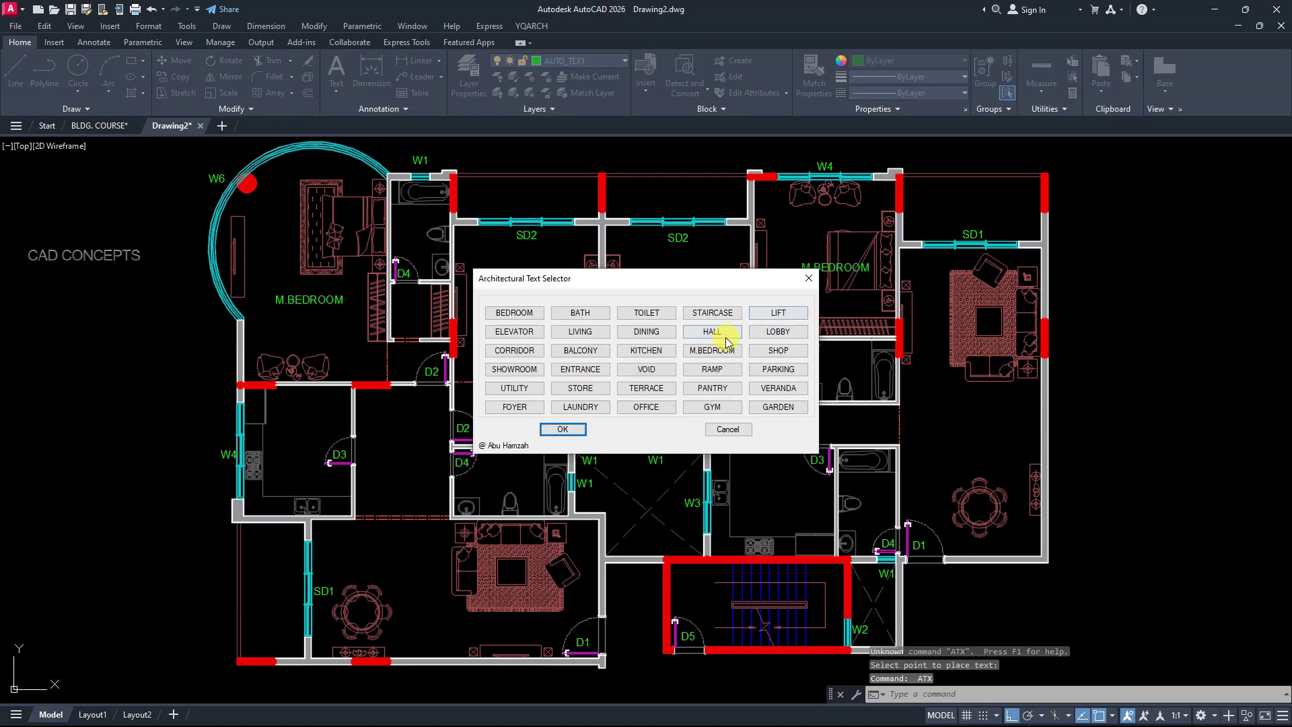
left_click(646, 331)
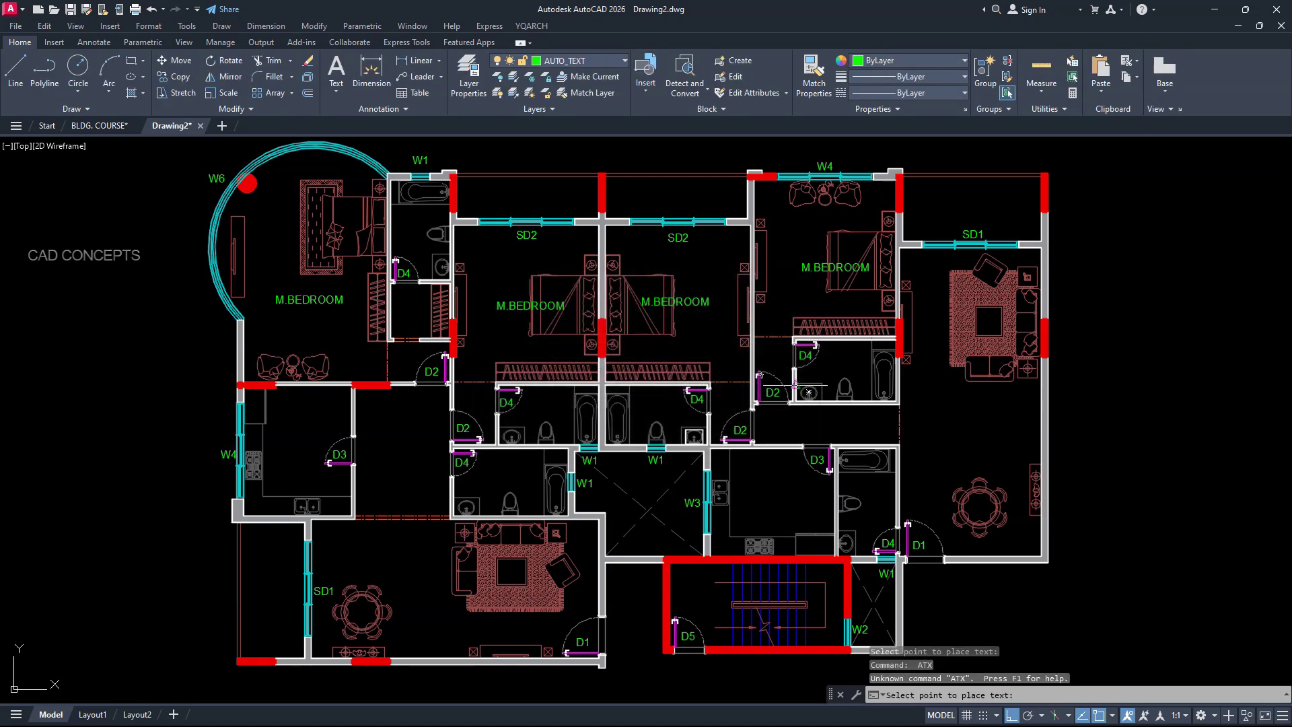
left_click(942, 468)
key("Return")
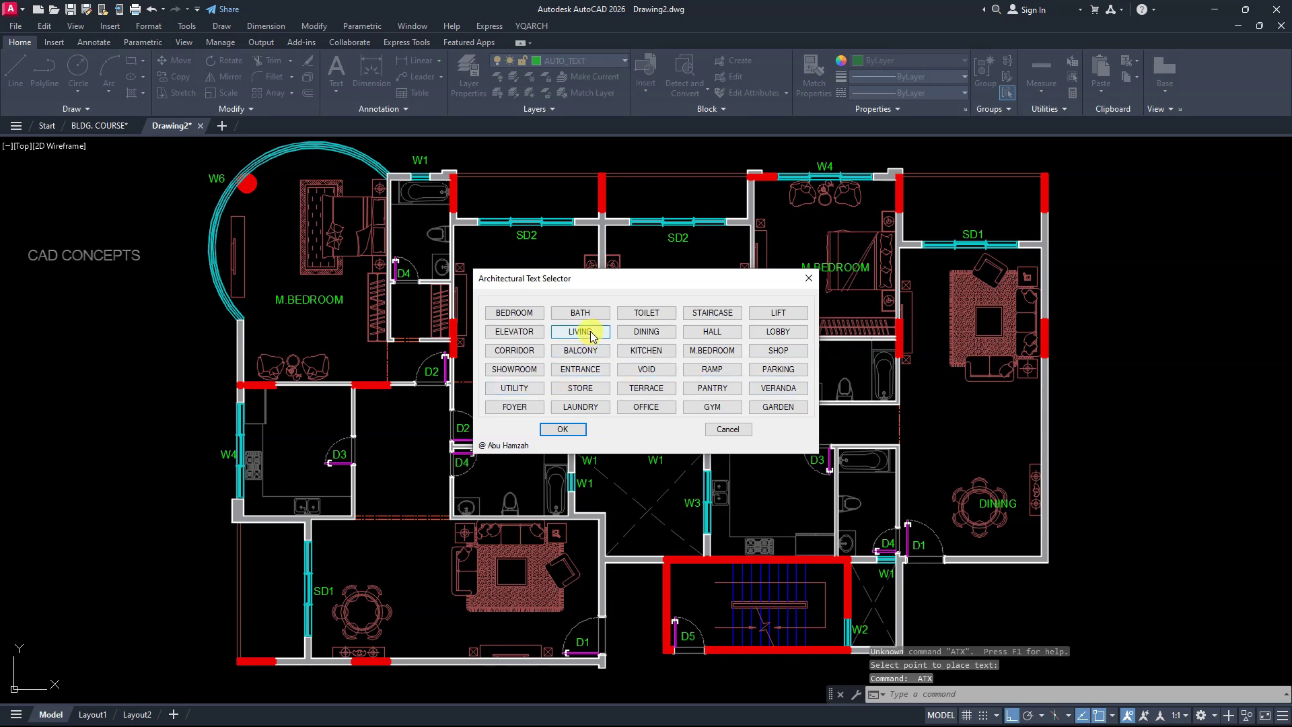
left_click(643, 331)
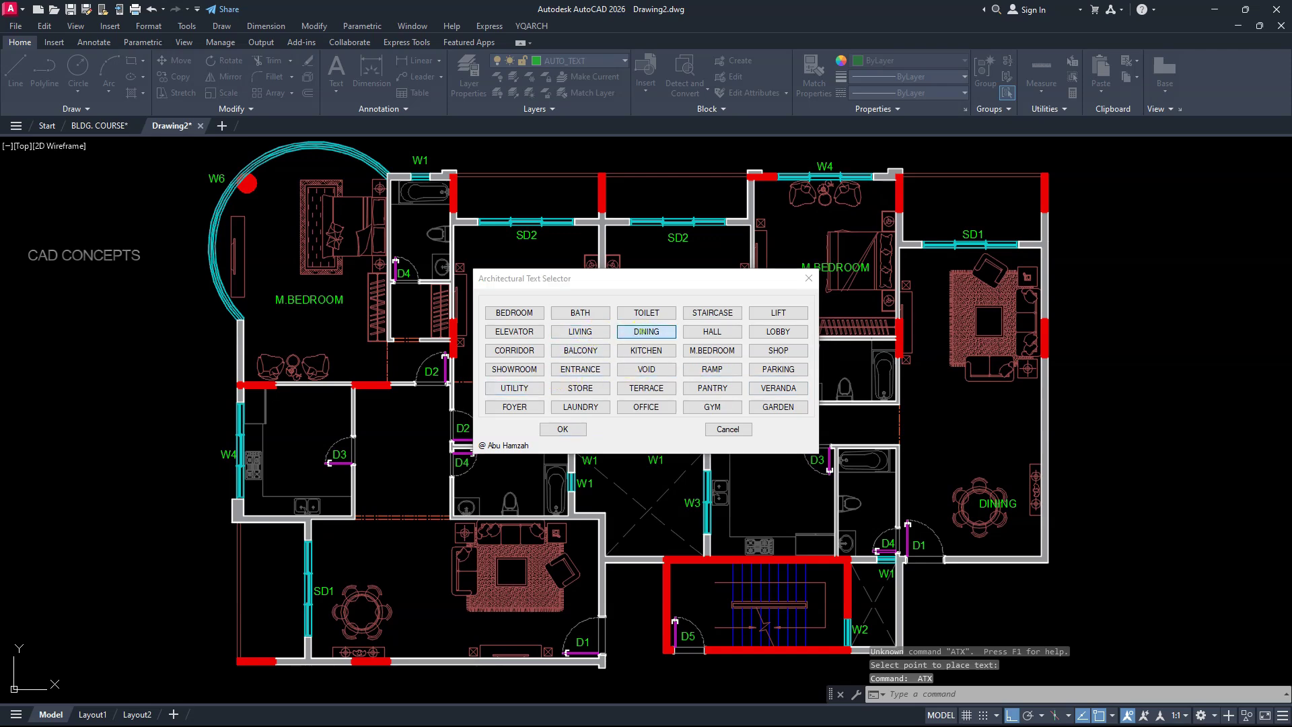
left_click(376, 612)
Place LIVING labels with ATX on both sofa groups and in the open space beside the kitchen with window W4
key("Return")
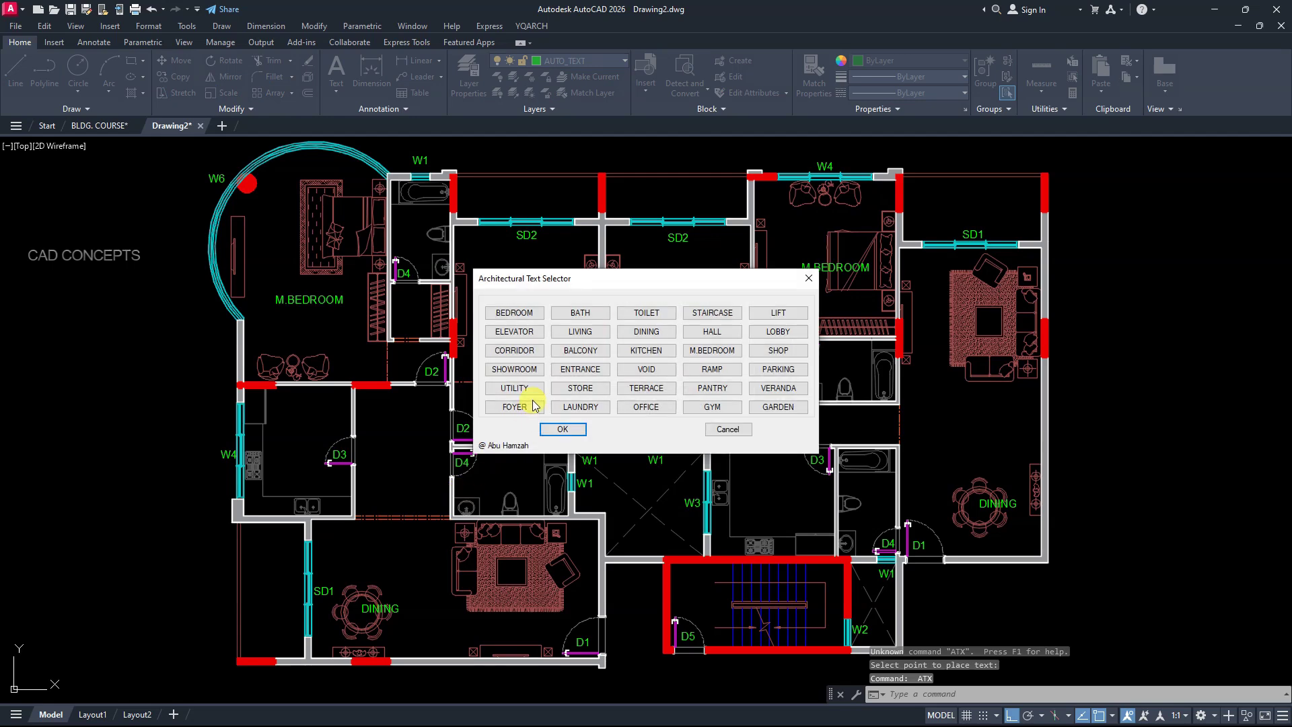
left_click(583, 332)
left_click(957, 318)
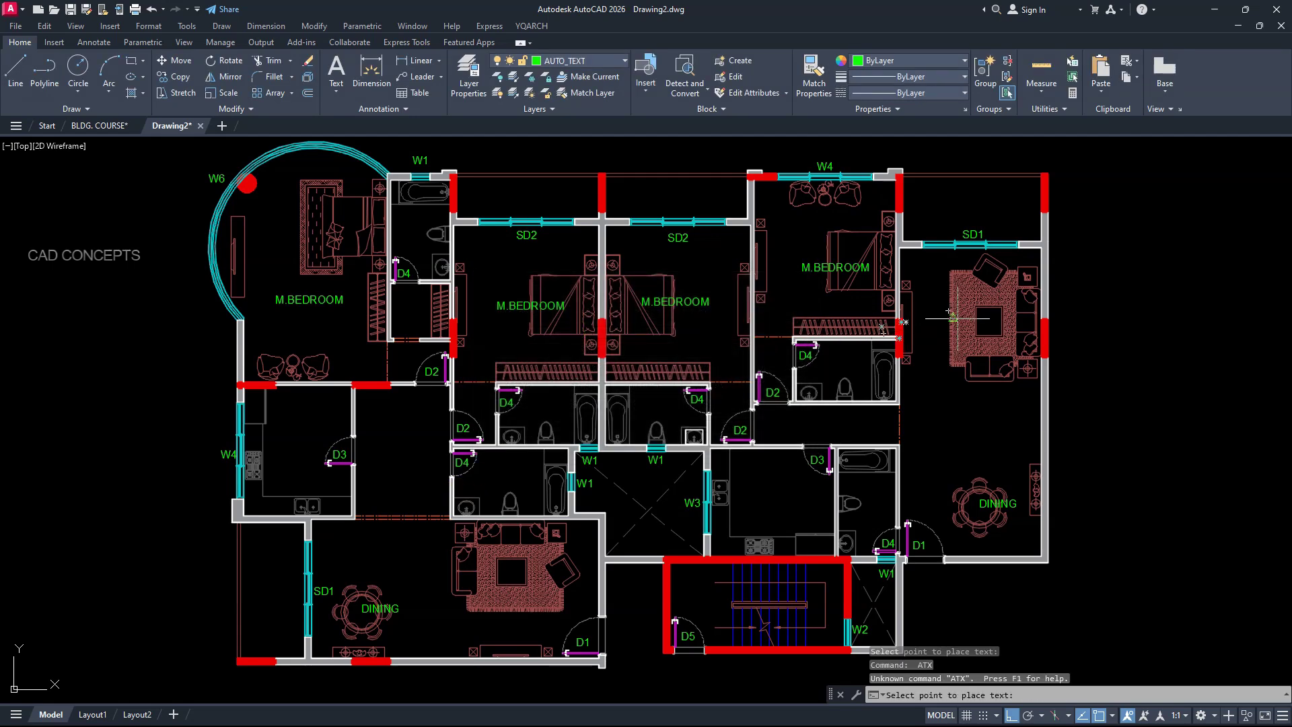
key("Return")
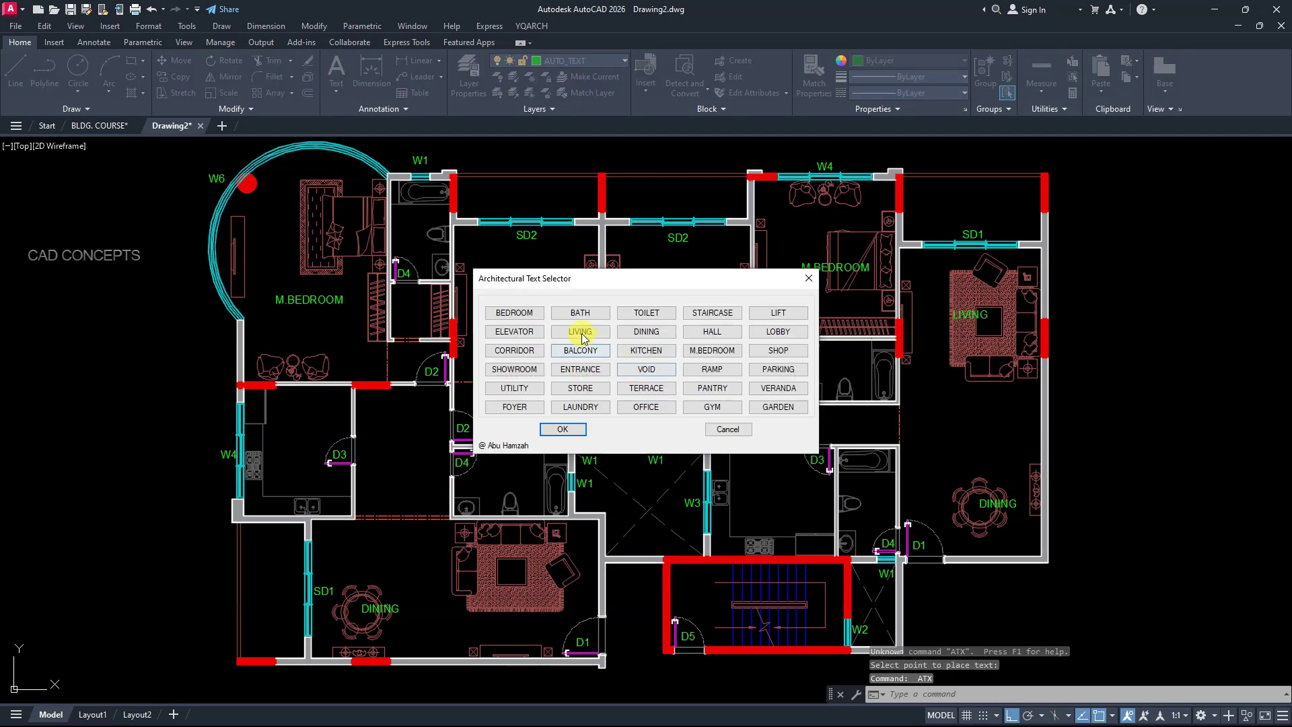
left_click(575, 333)
left_click(512, 571)
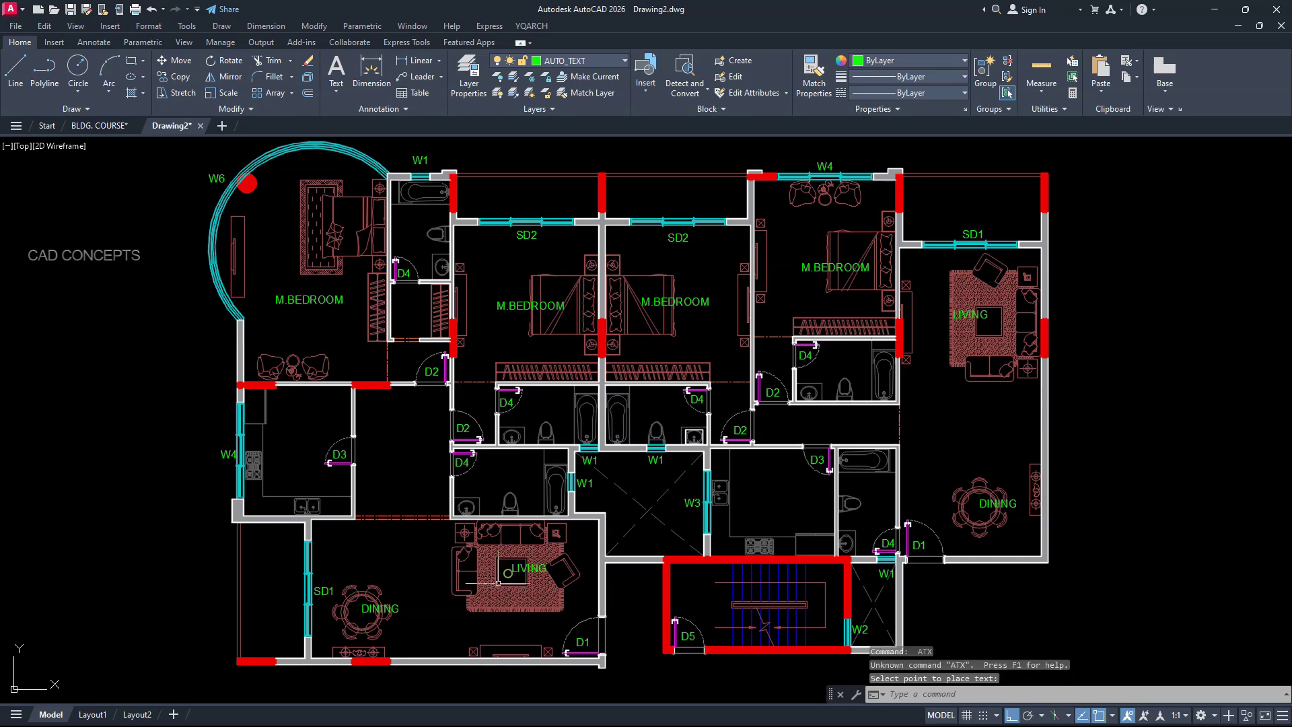
key("Return")
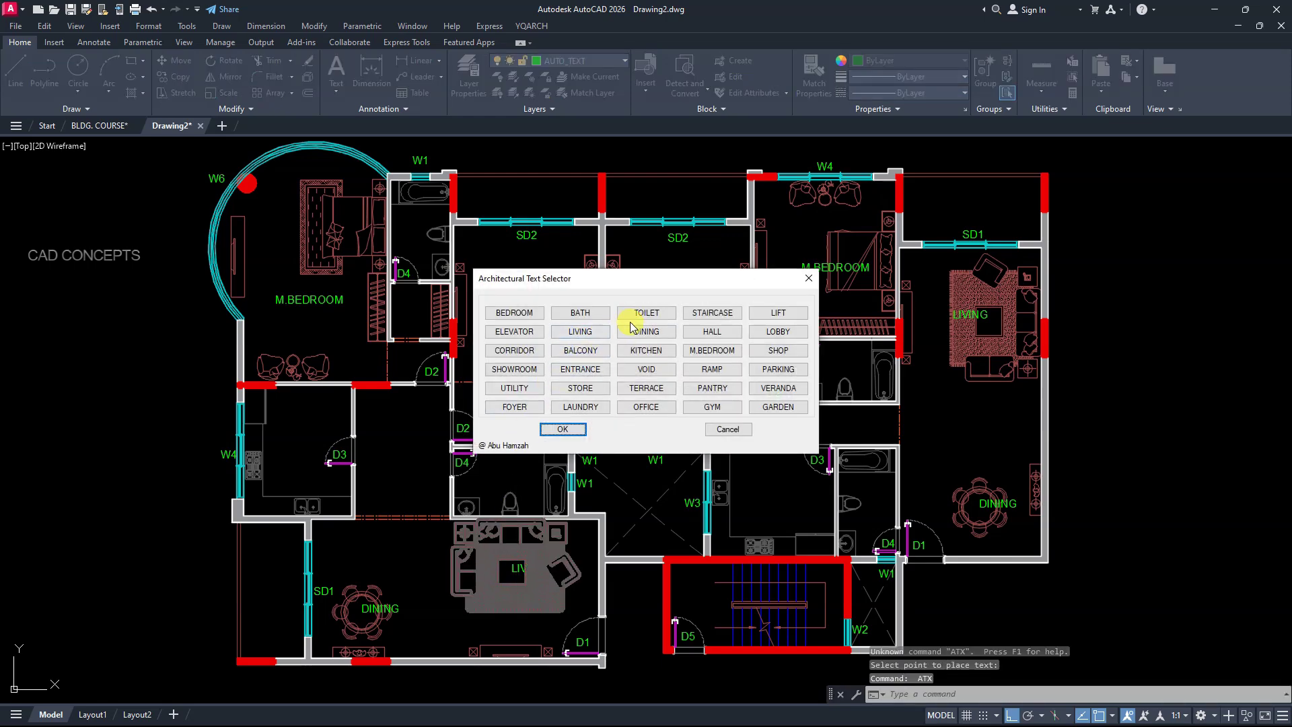
left_click(590, 334)
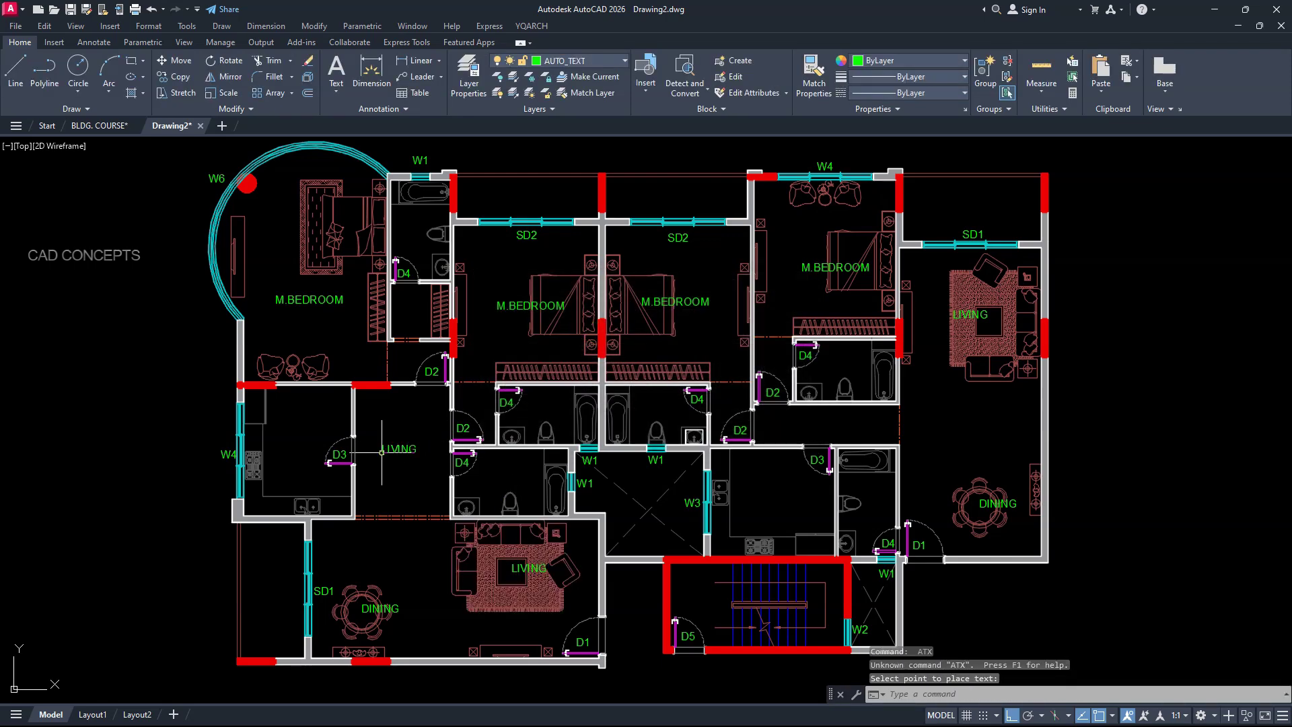
left_click(385, 477)
Place KITCHEN labels with ATX in the kitchen with window W4 and the kitchen with window W3
key("Return")
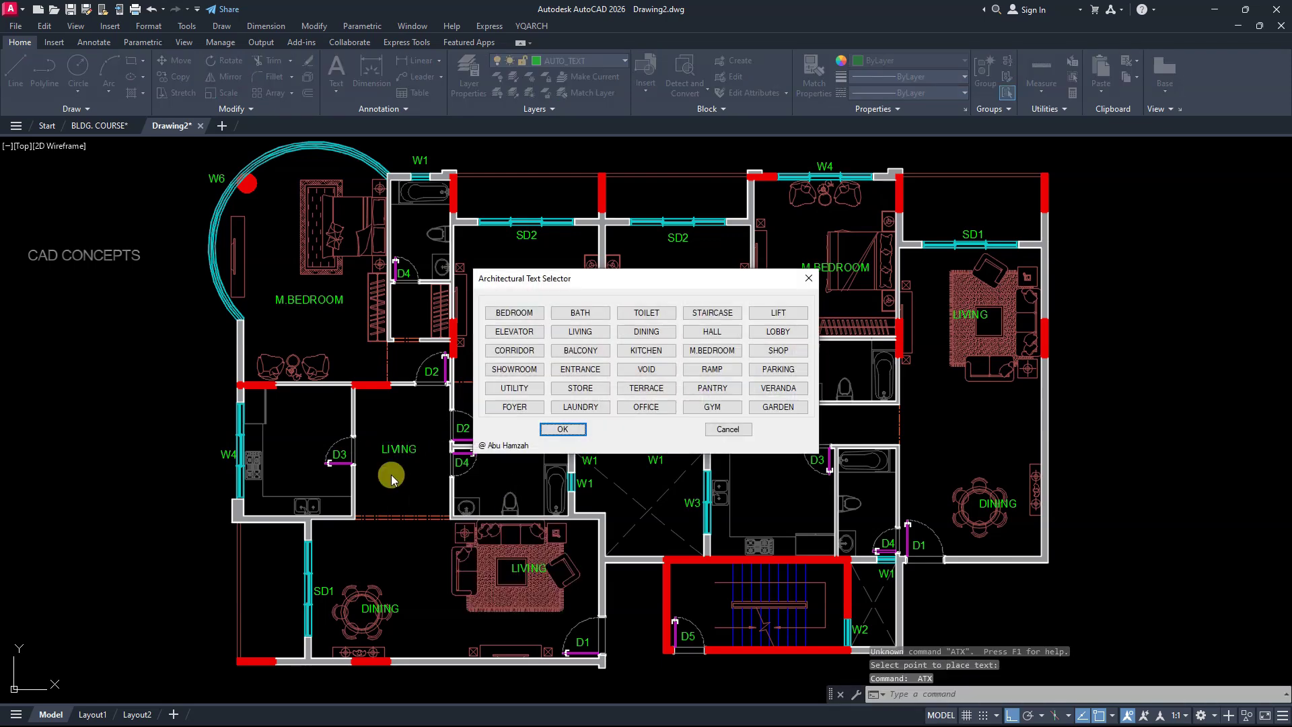
left_click(639, 349)
left_click(281, 449)
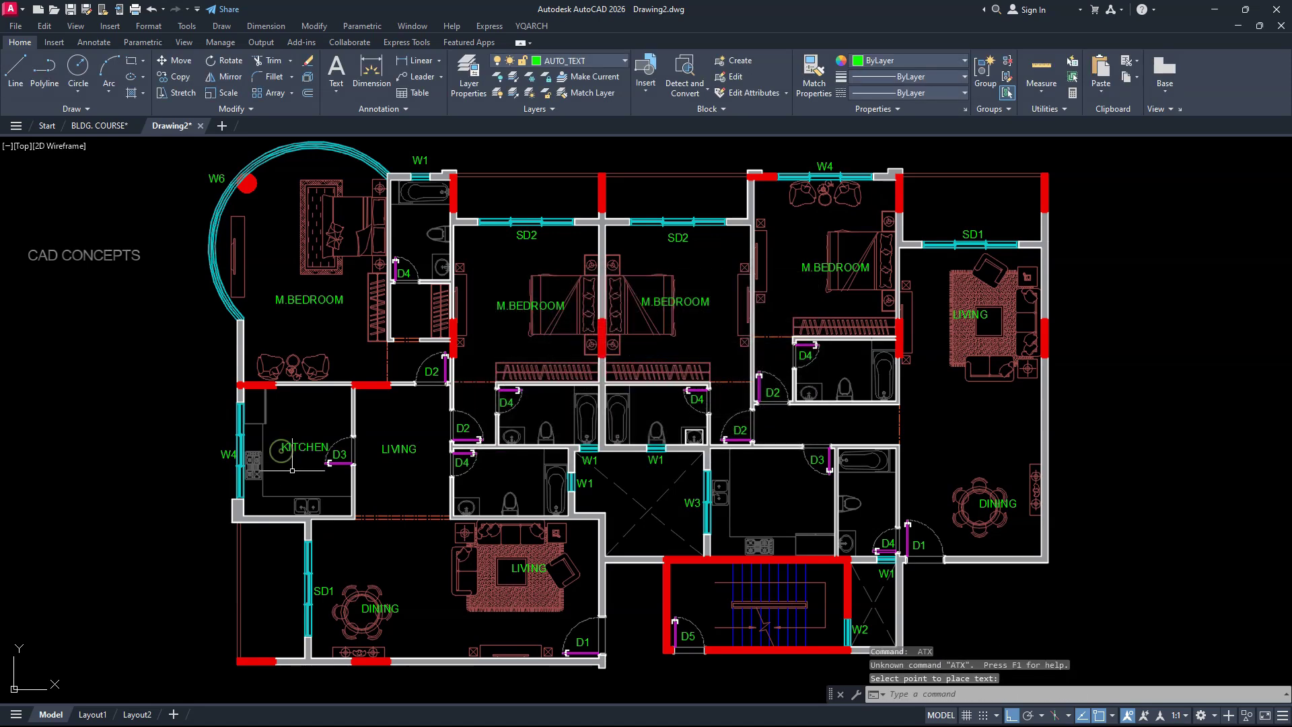
key("Return")
left_click(639, 351)
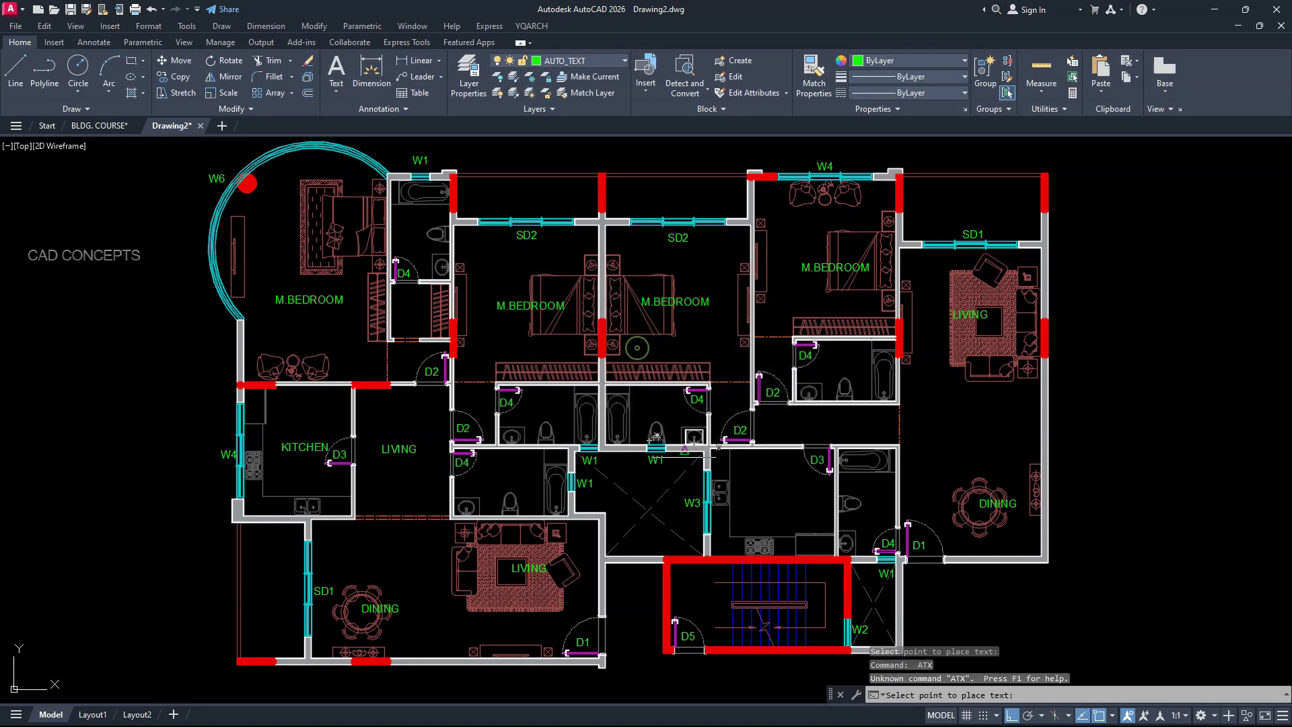
left_click(757, 497)
key("Return")
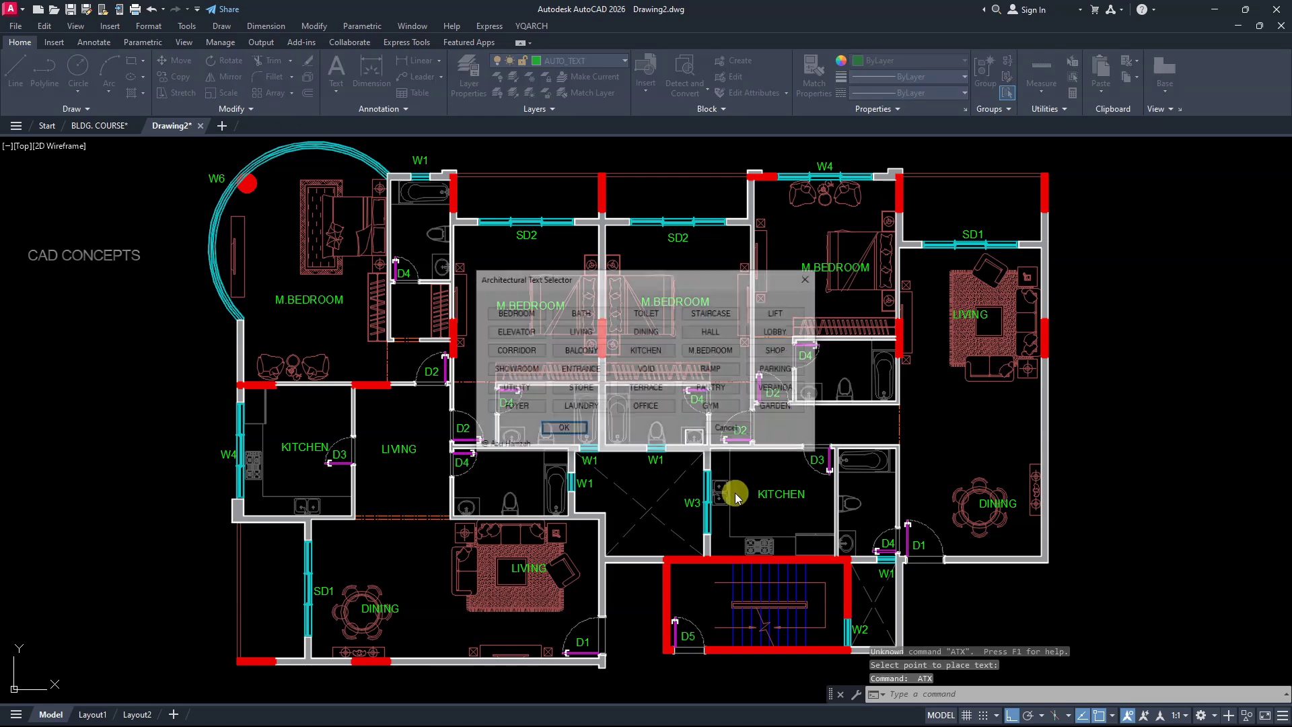
left_click(712, 372)
left_click(645, 371)
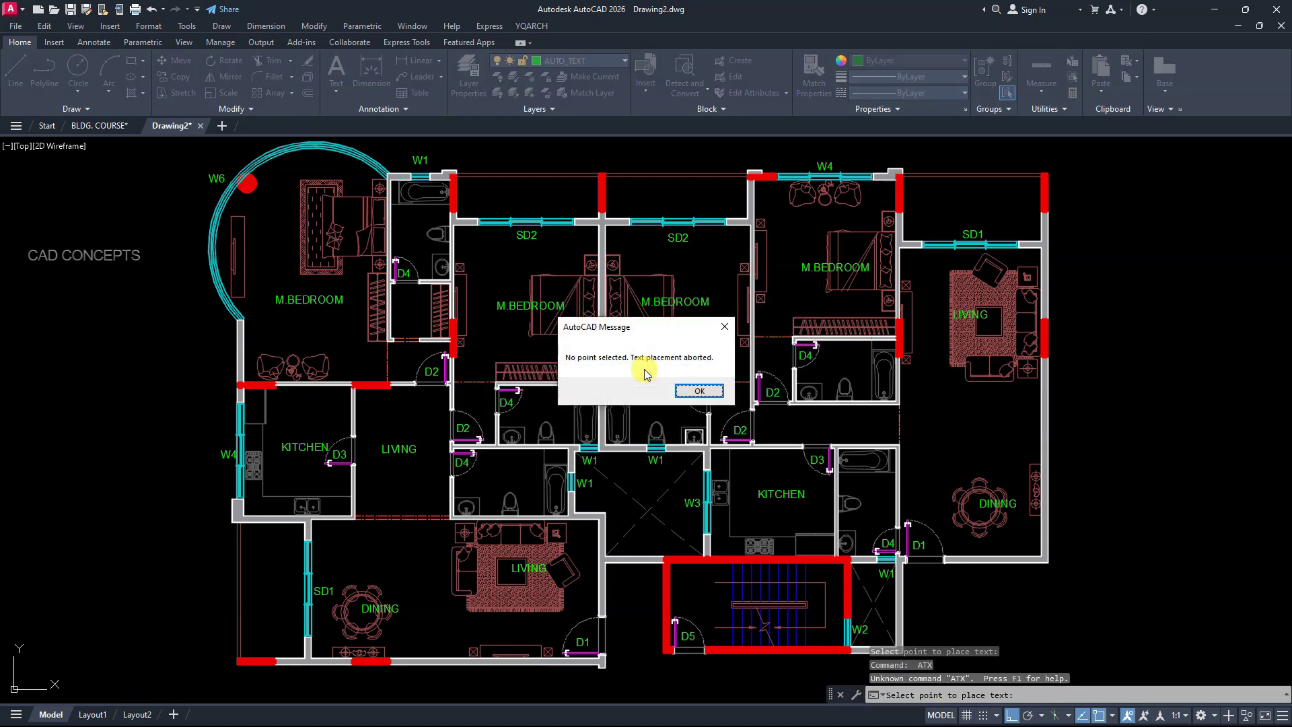
key("Escape")
Place BATH labels with ATX below the W4 bedroom, above the lower sofa group, below the first middle bedroom and beside the curved bedroom
key("Return")
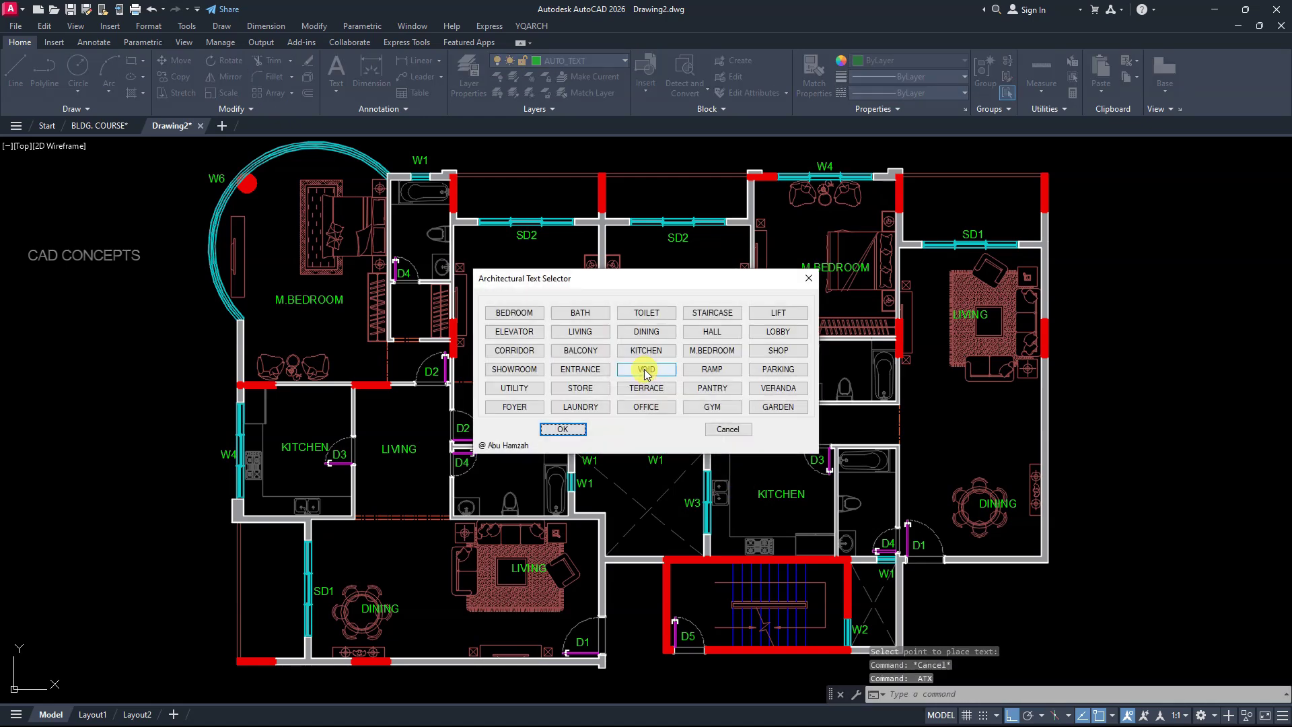
left_click(580, 313)
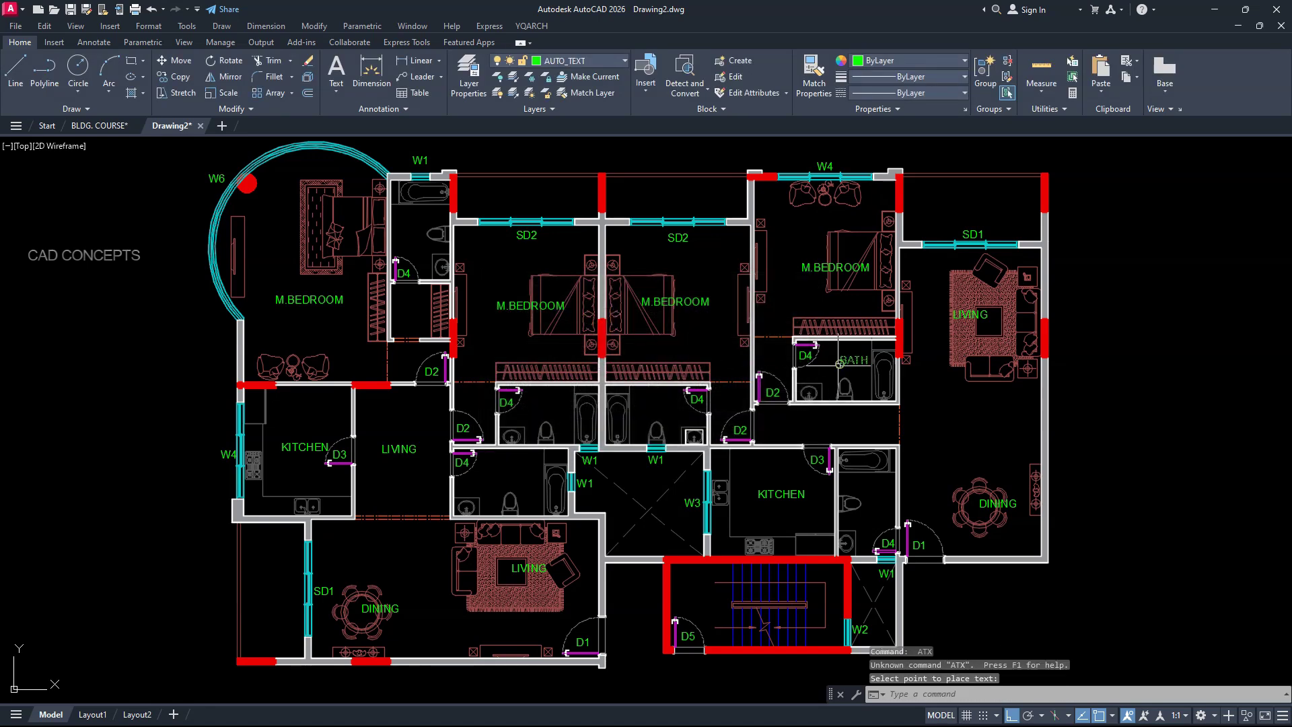
left_click(838, 365)
left_click(482, 481)
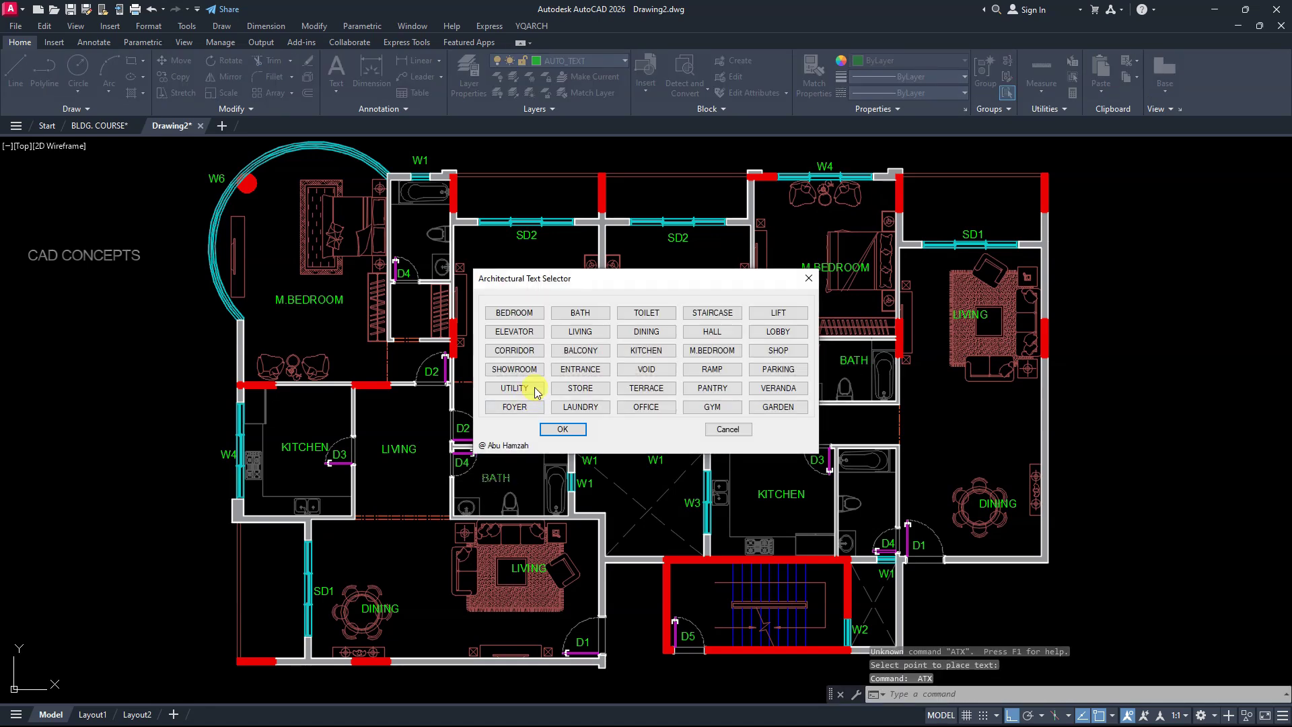
left_click(583, 313)
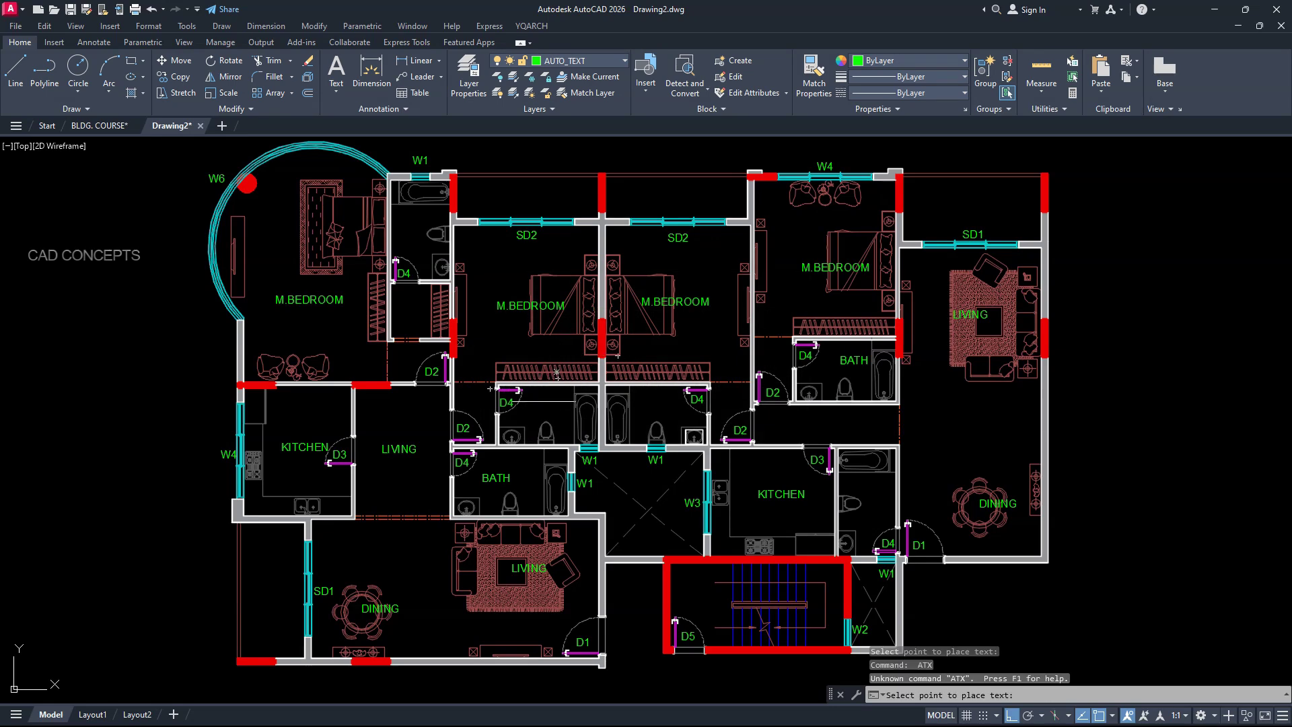
left_click(524, 415)
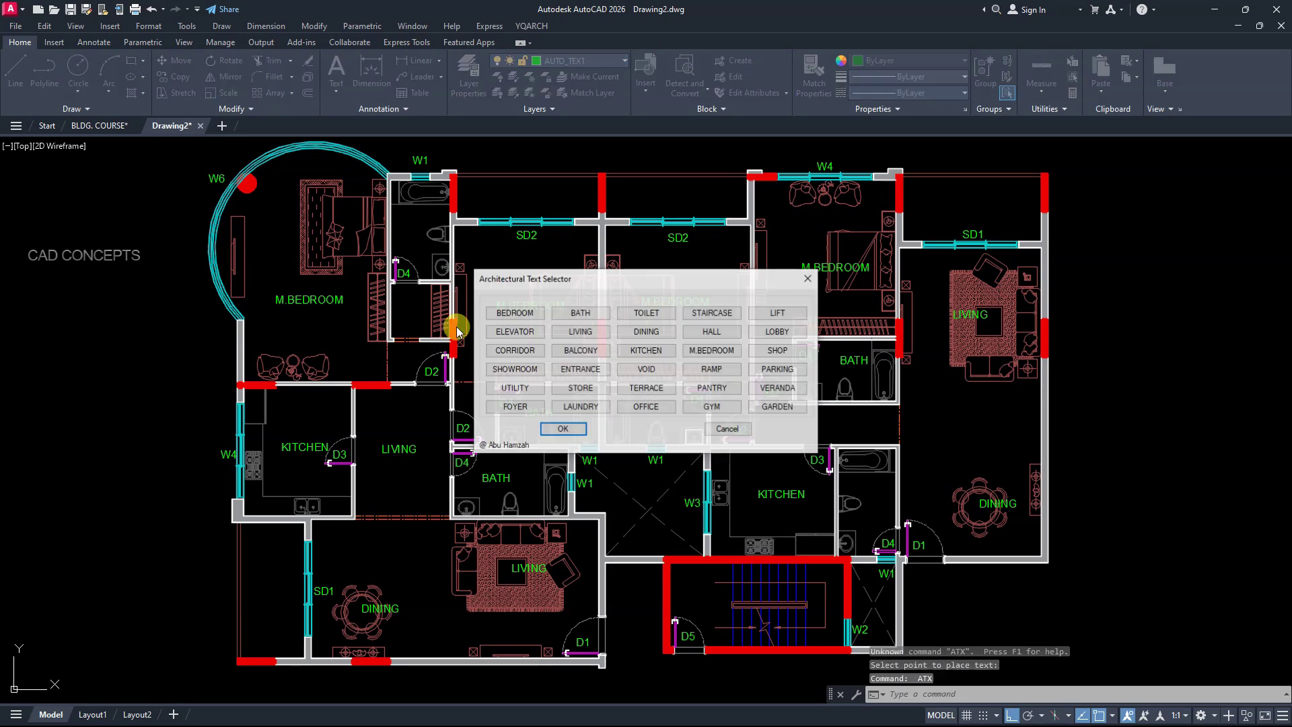
left_click(579, 312)
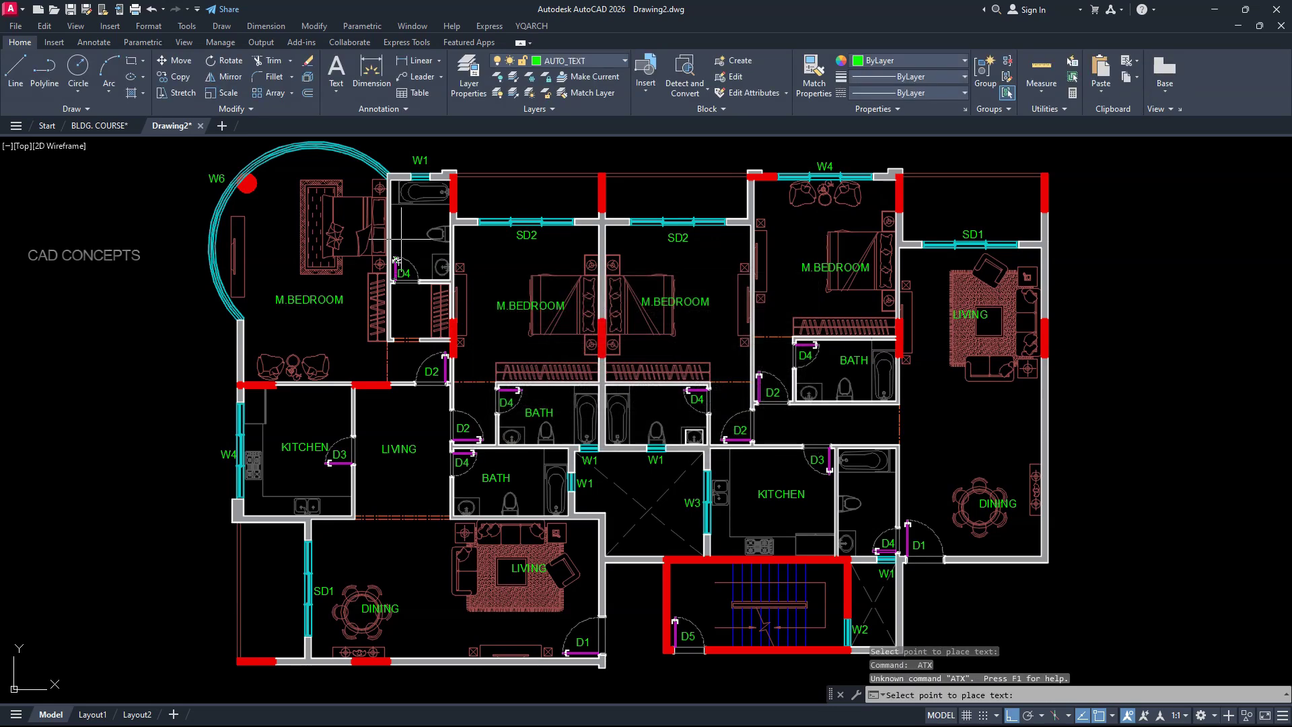
left_click(405, 237)
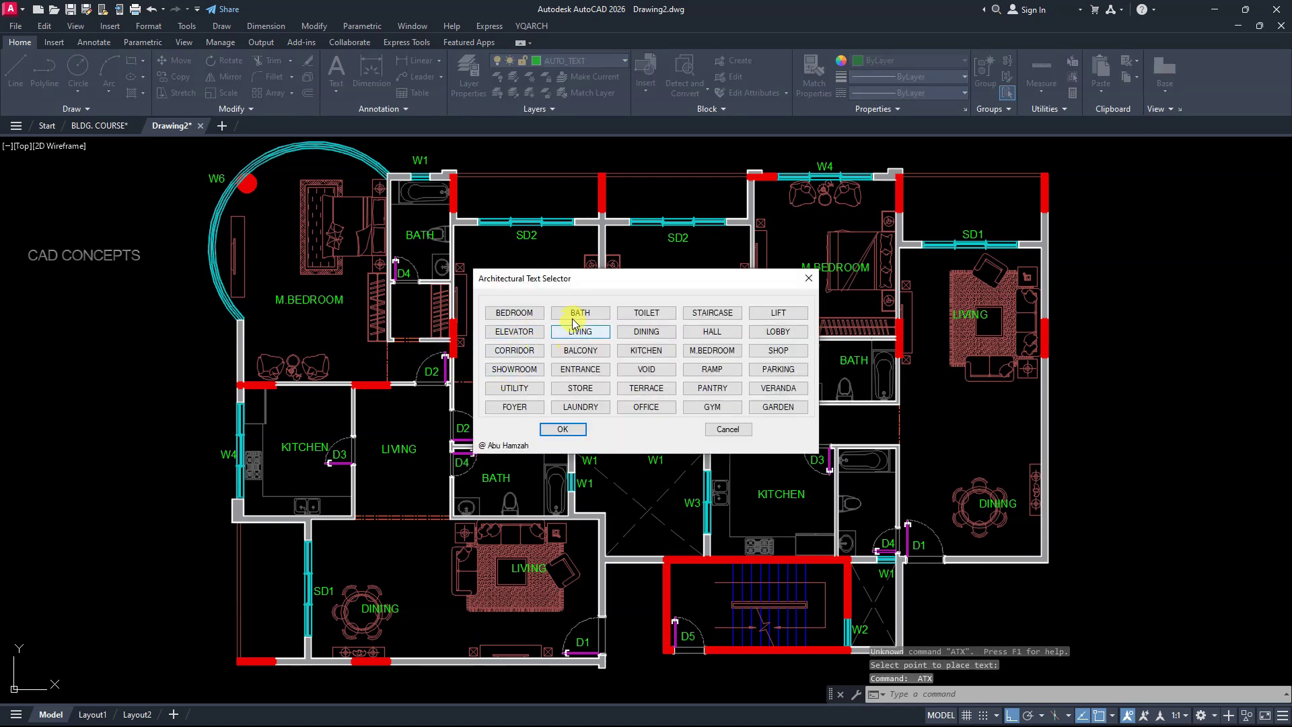
Place a TOILET label in the bathroom beside entrance door D1 and a LOBBY label in the passage above the W3 kitchen
left_click(646, 312)
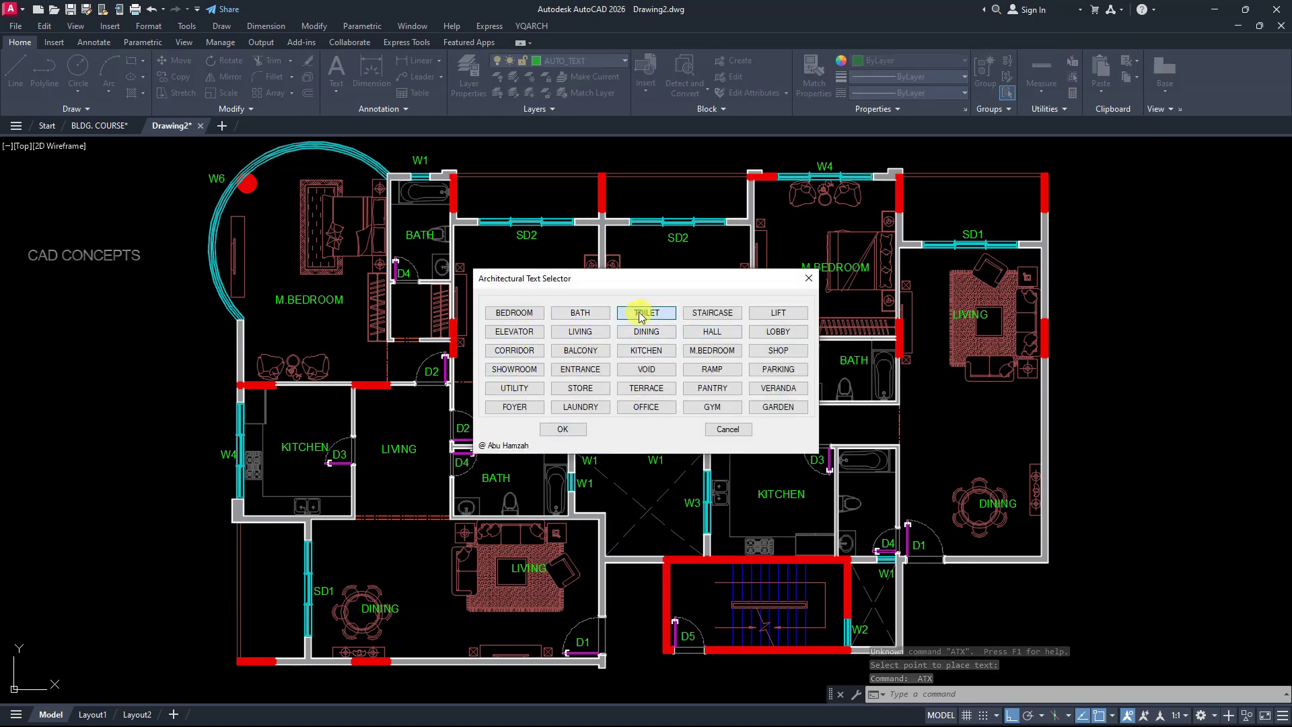
left_click(853, 519)
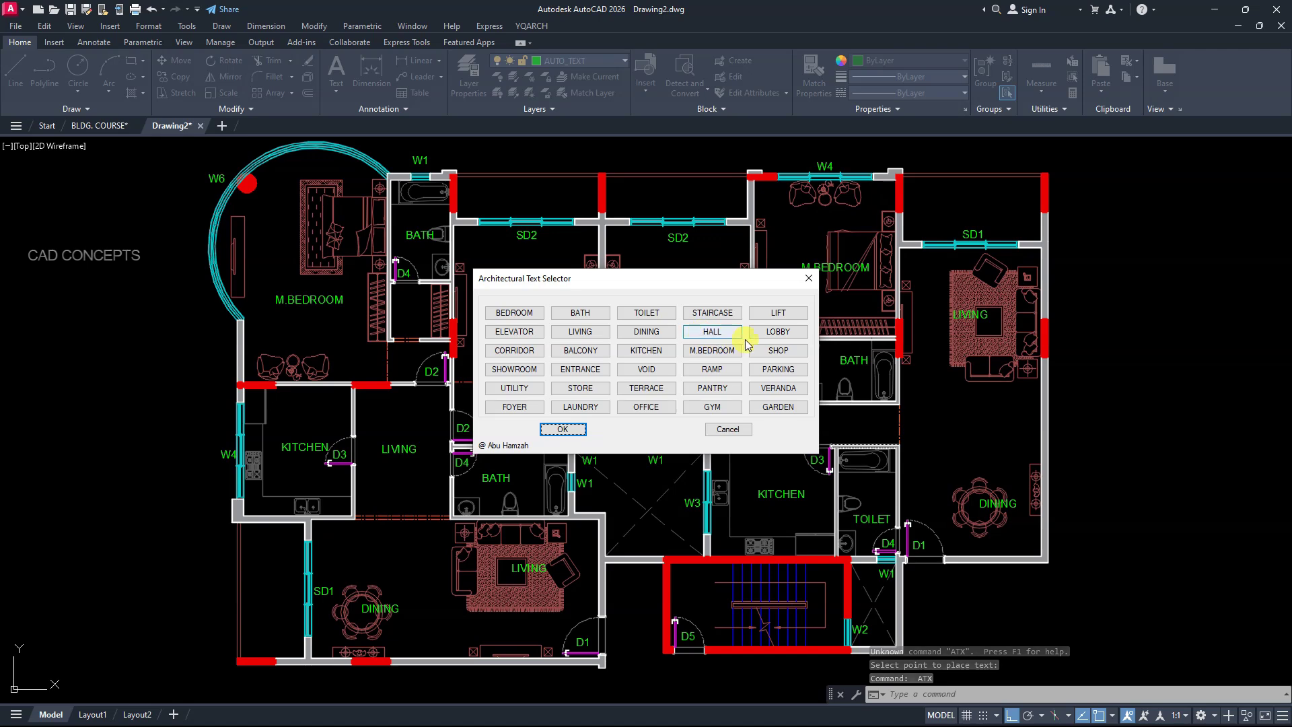
left_click(777, 331)
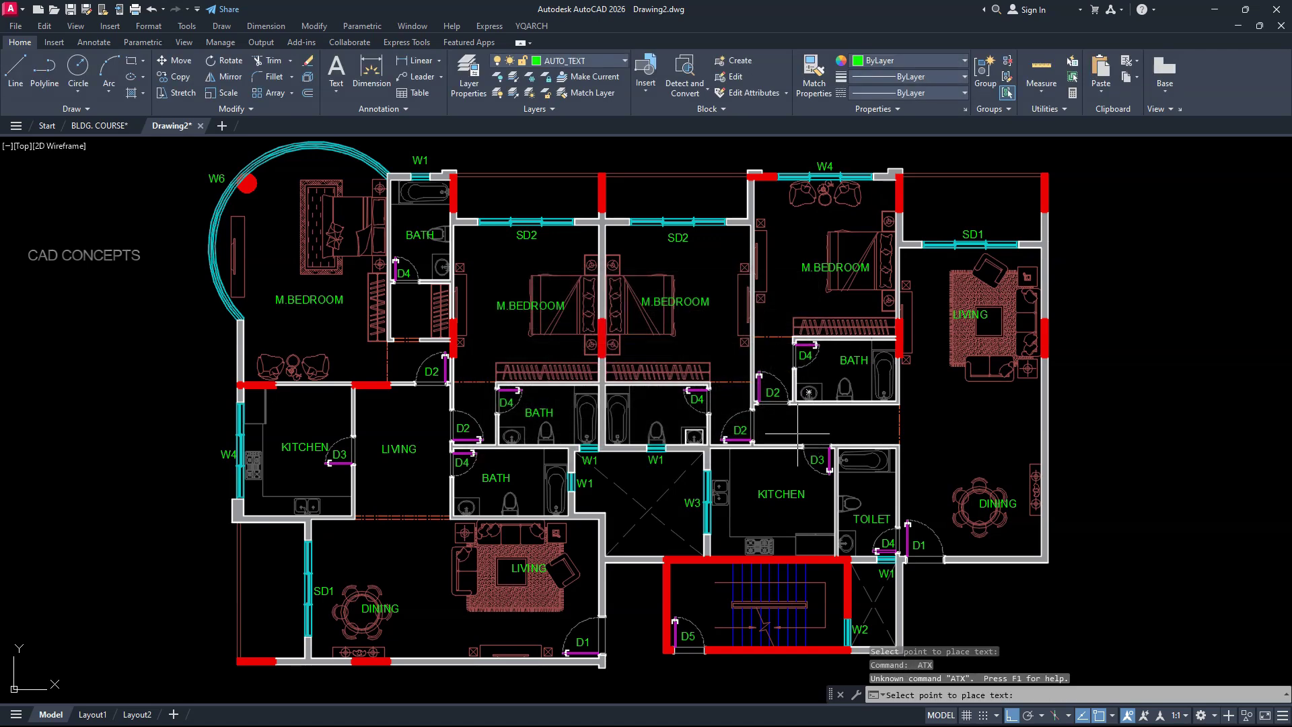
left_click(798, 434)
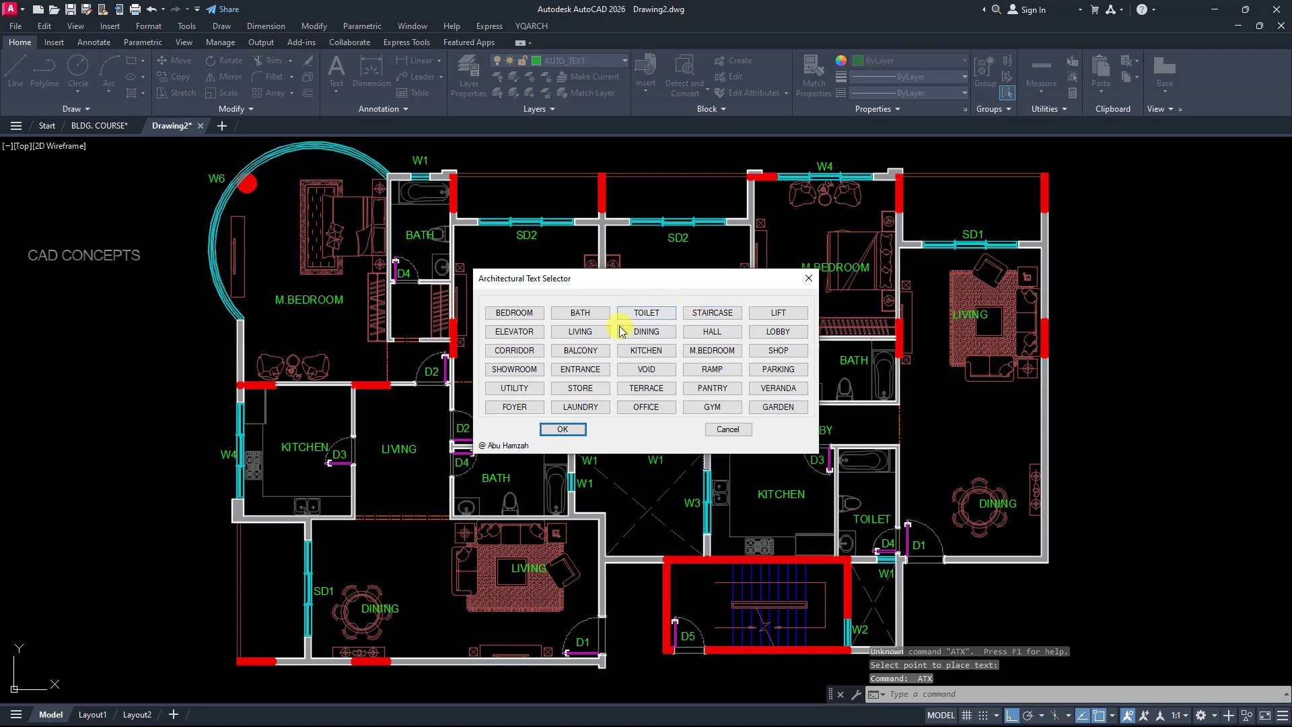
Place a STAIRCASE label in the stairwell and a BALCONY label outside the first middle bedroom's sliding door SD2
left_click(708, 313)
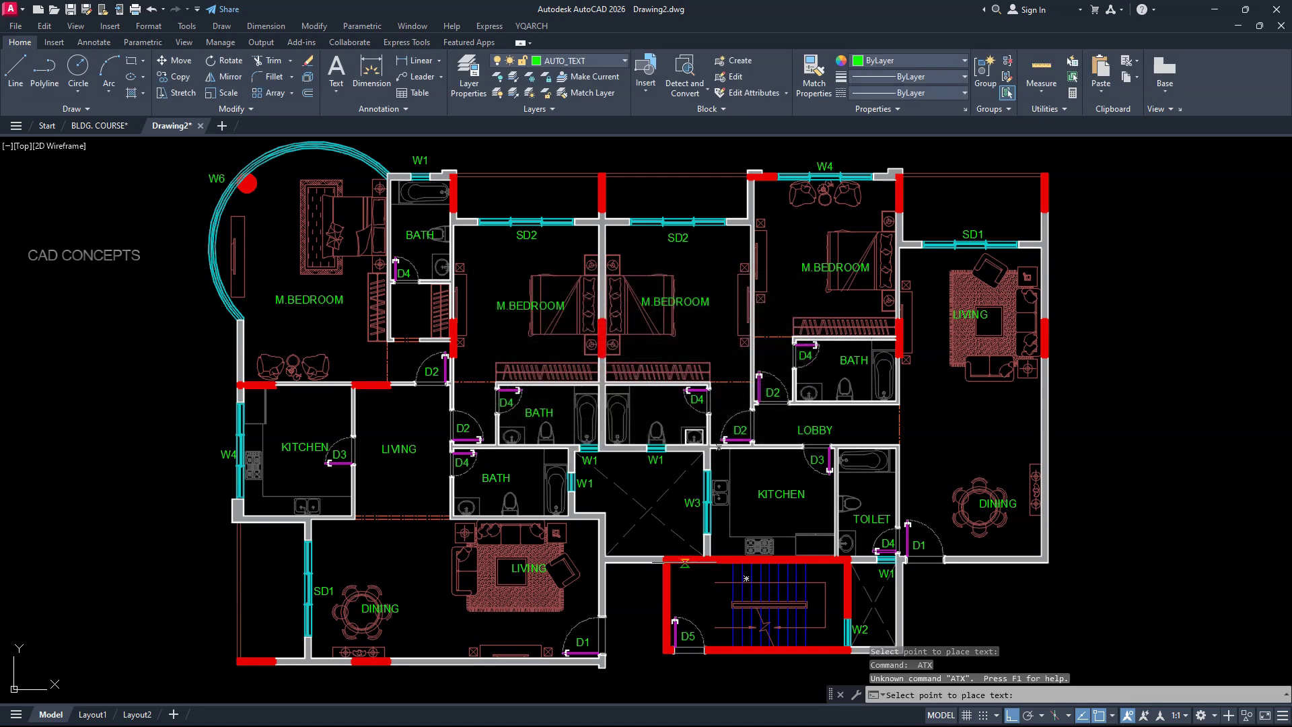
left_click(678, 577)
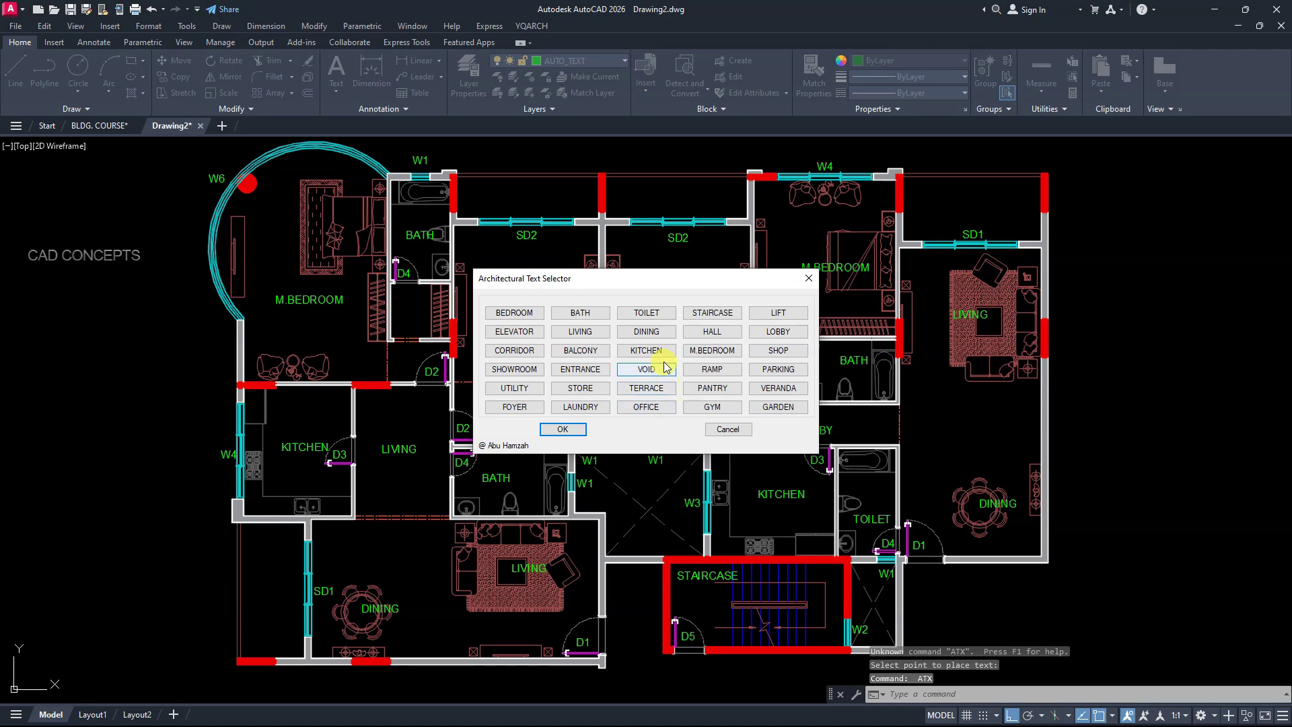
left_click(569, 349)
left_click(500, 201)
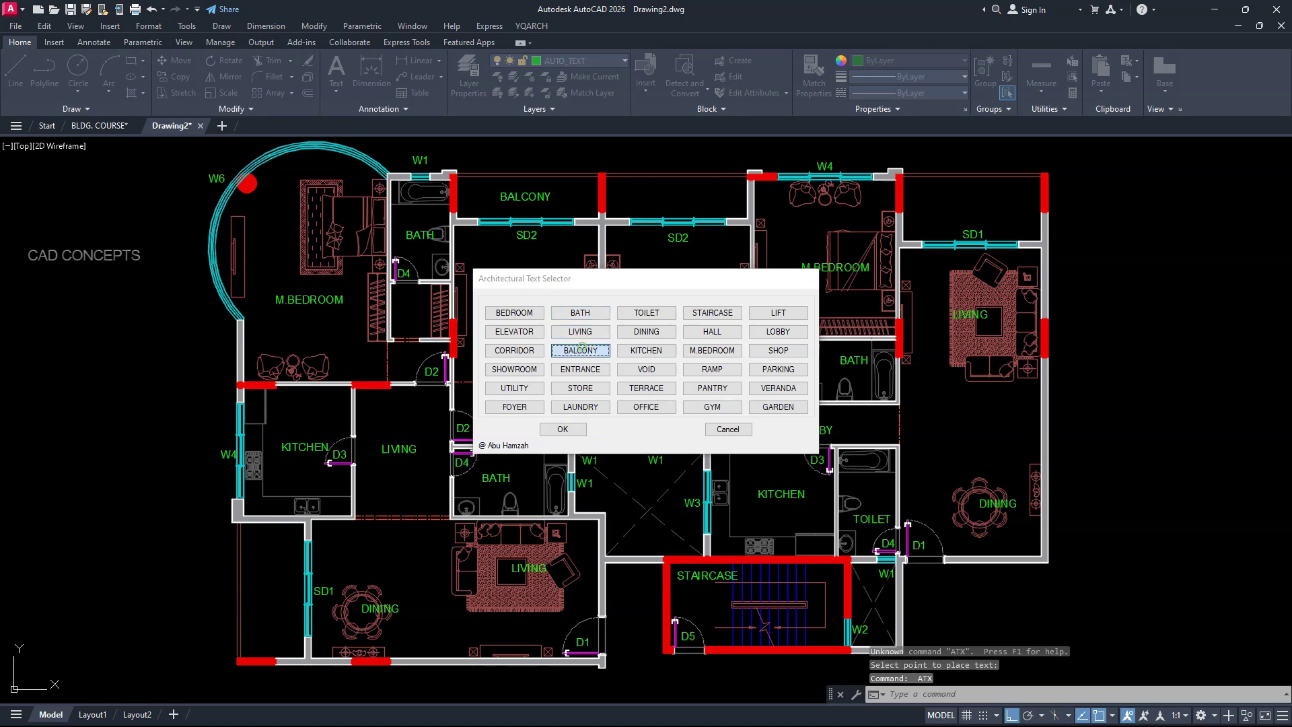
Place BALCONY labels with ATX outside the second middle bedroom's SD2, outside the upper living room's SD1 and beside the lower dining area's SD1
left_click(580, 349)
left_click(658, 199)
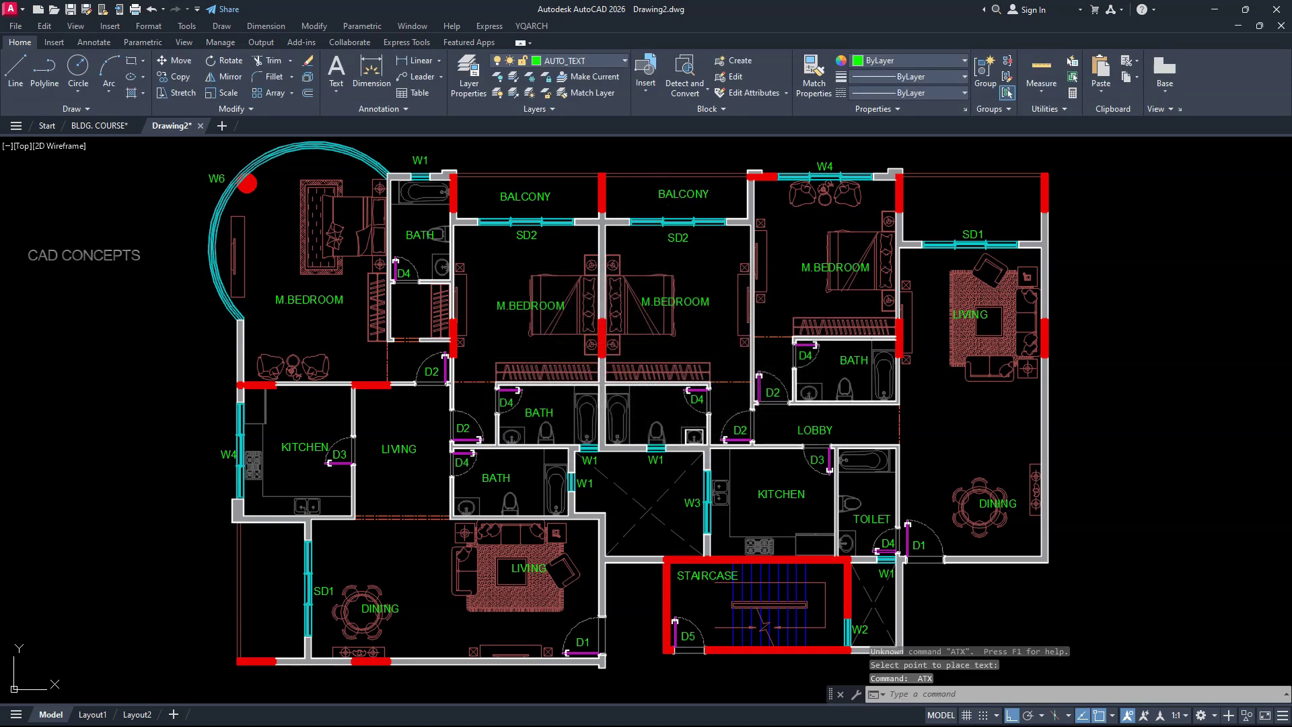
left_click(609, 354)
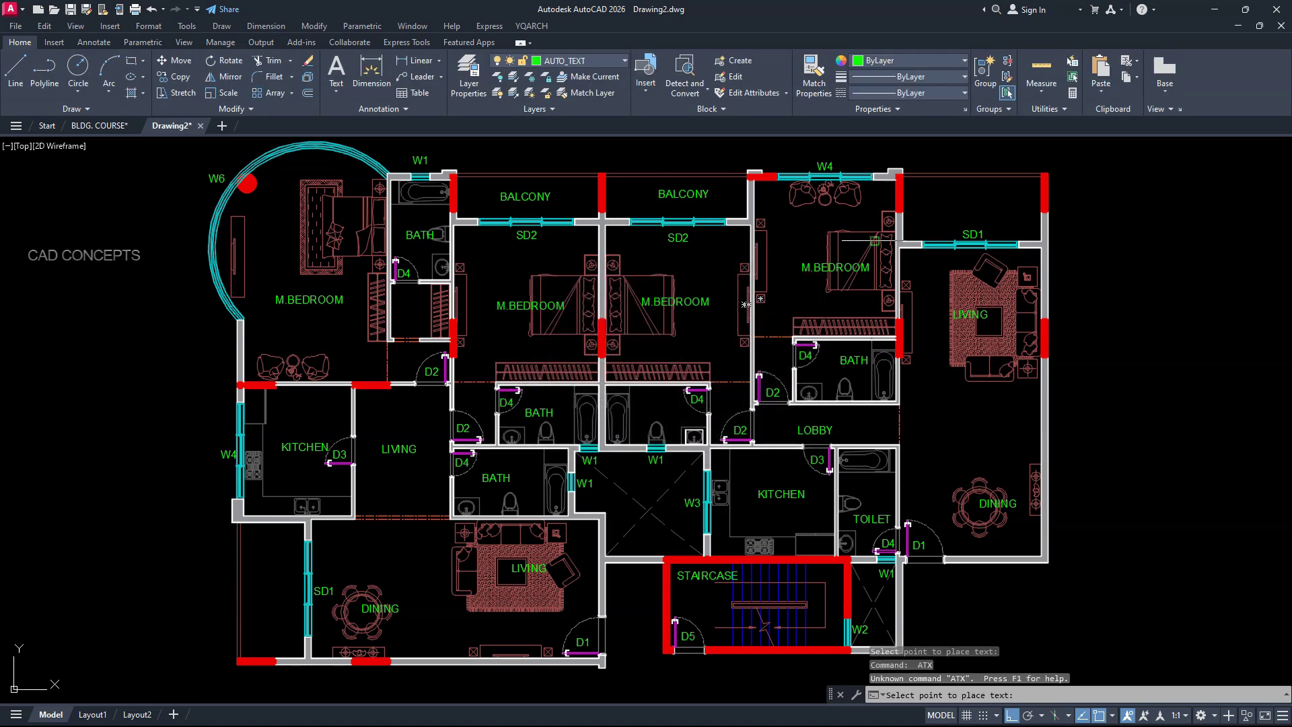
left_click(936, 207)
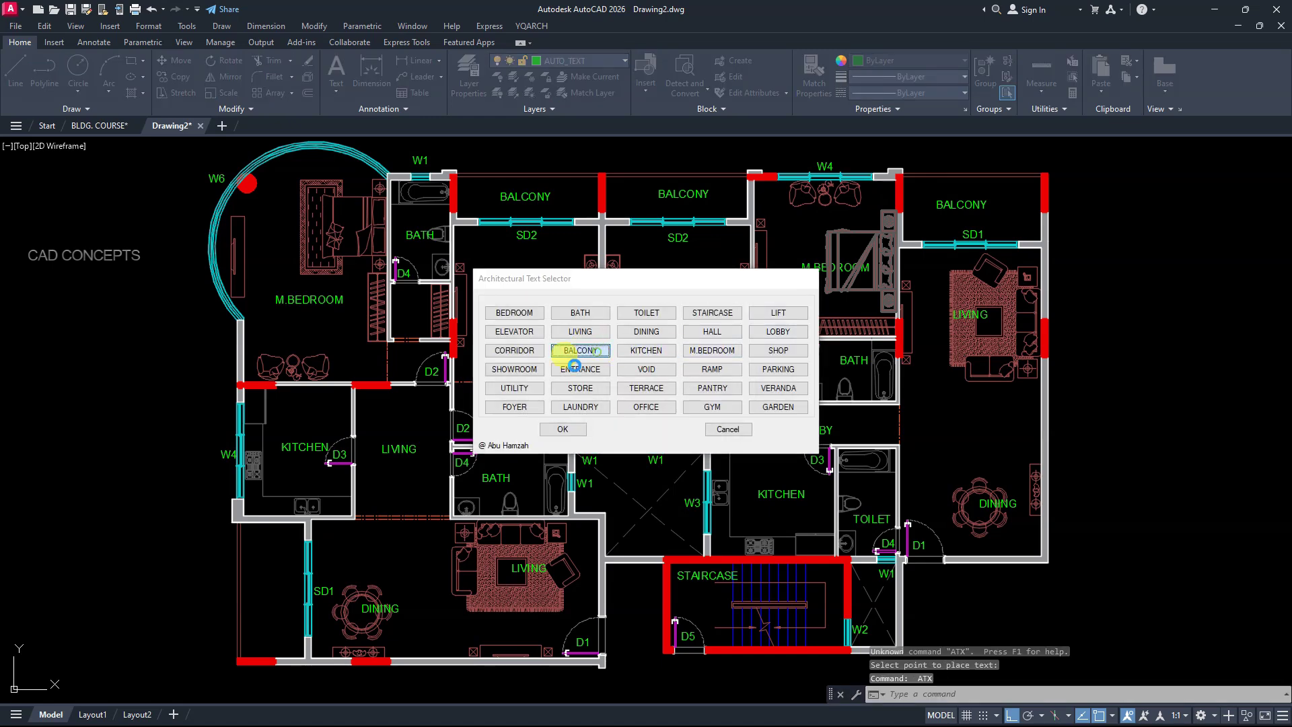
left_click(598, 354)
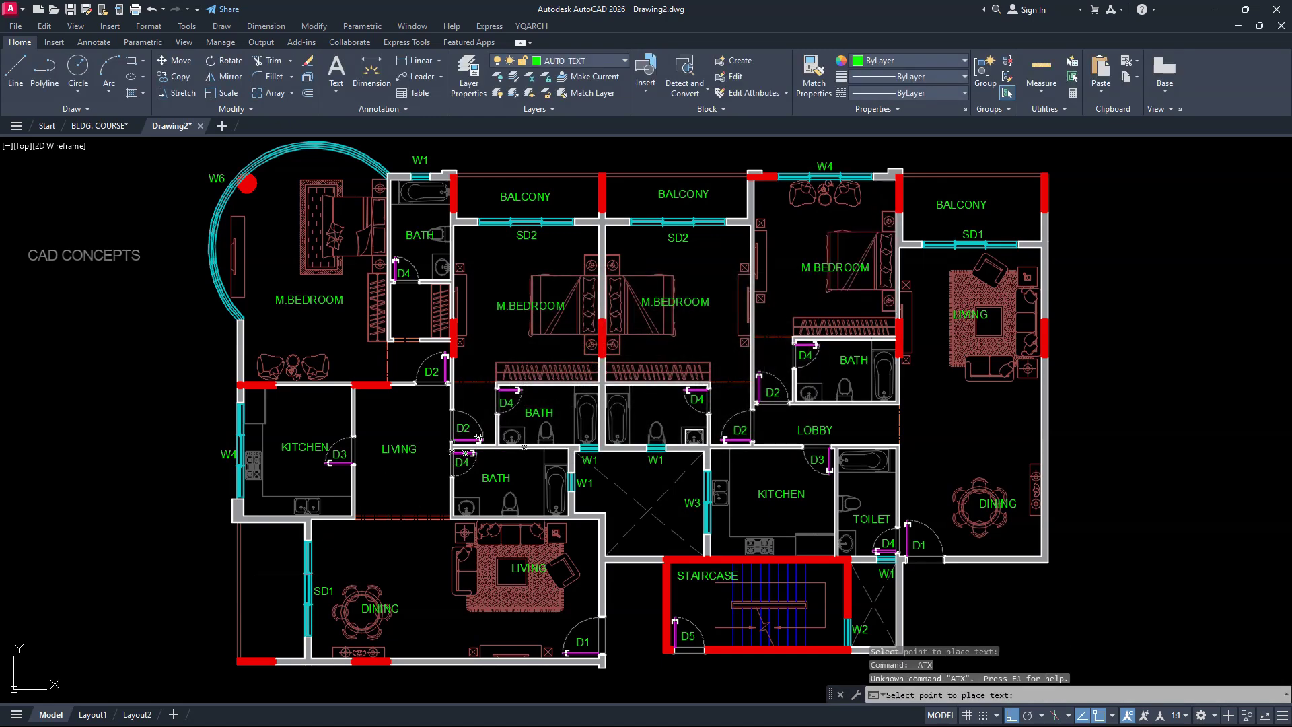
left_click(250, 600)
key("Escape")
key("Escape")
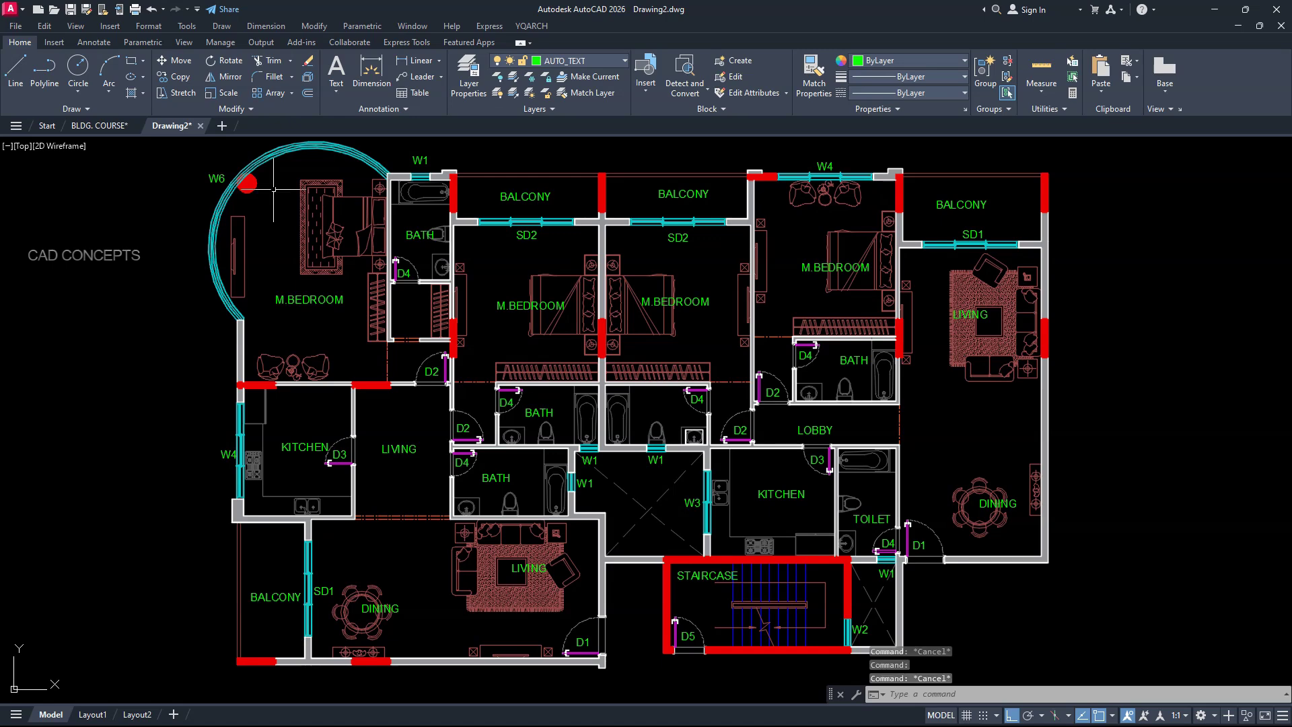
Turn off the room-name label layer with ERF and turn all layers back on with ERAA
left_click(218, 179)
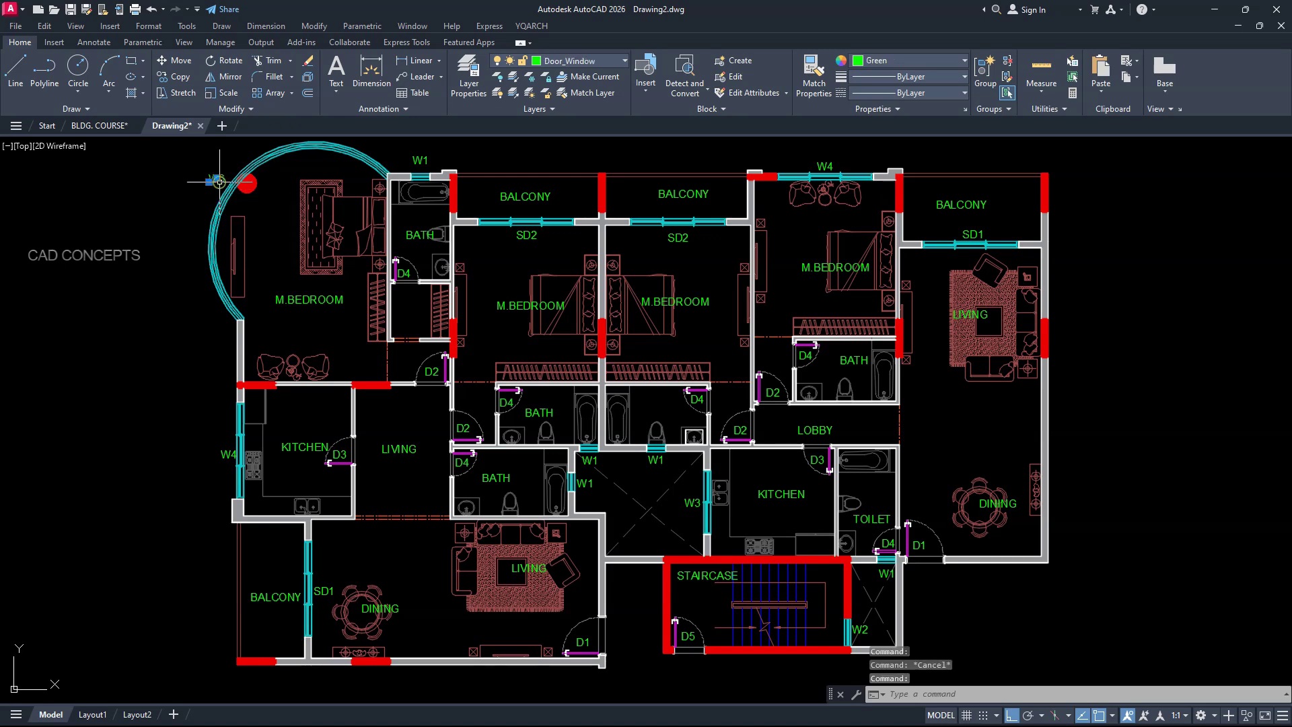
key("Escape")
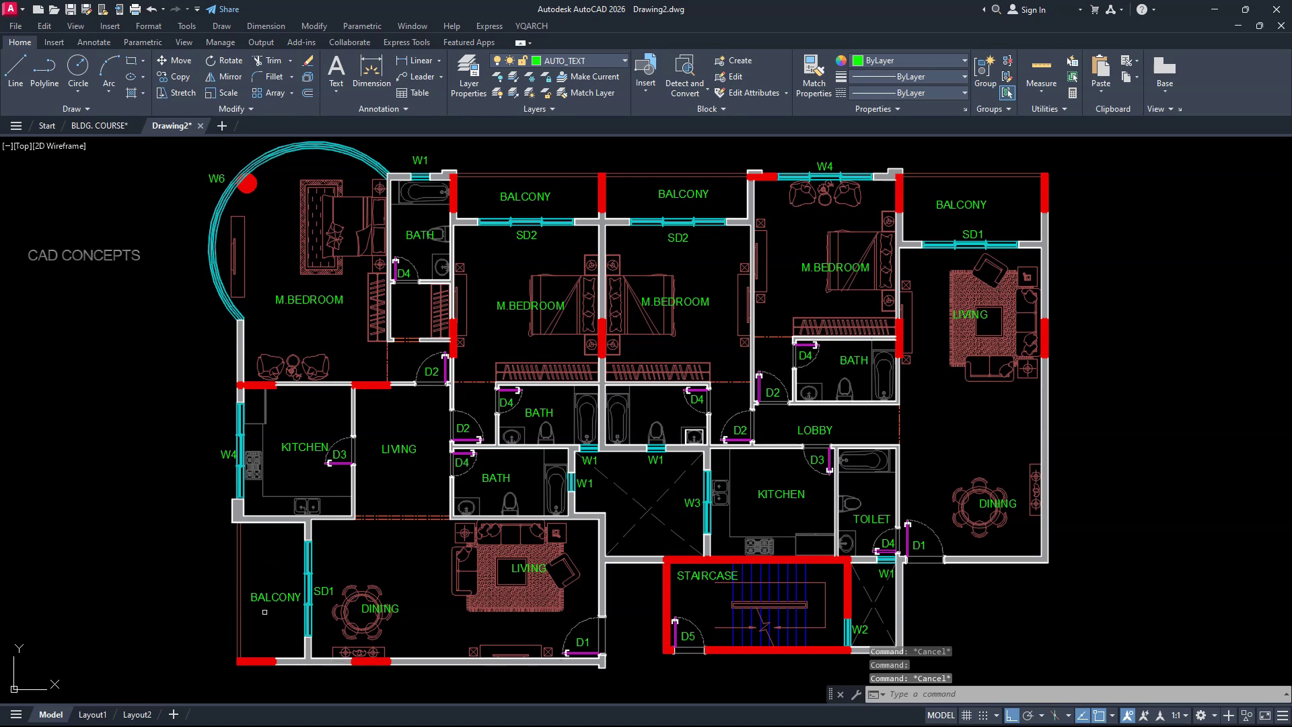
middle_click_drag(1107, 494, 1064, 501)
type("erf")
key("Return")
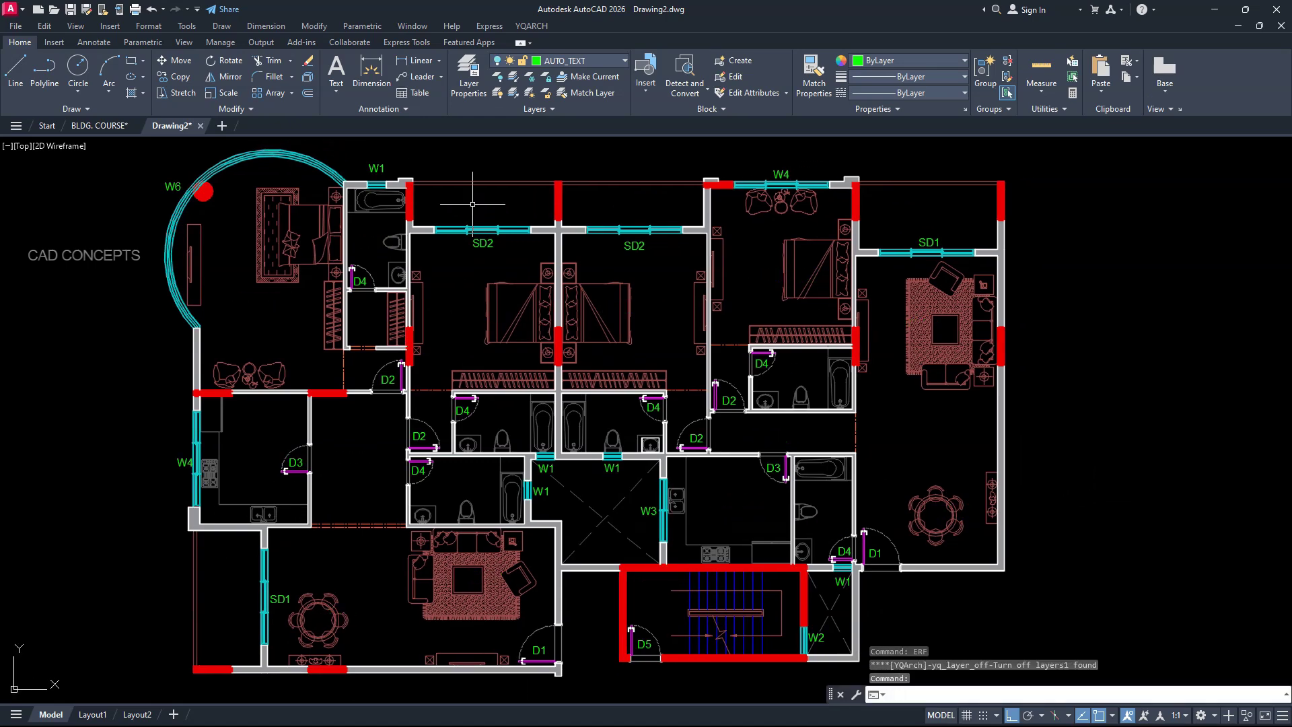
type("ern")
key("Return")
Turn off the door and window tag layer with ERF and restore all layers with ERAA
type("erf")
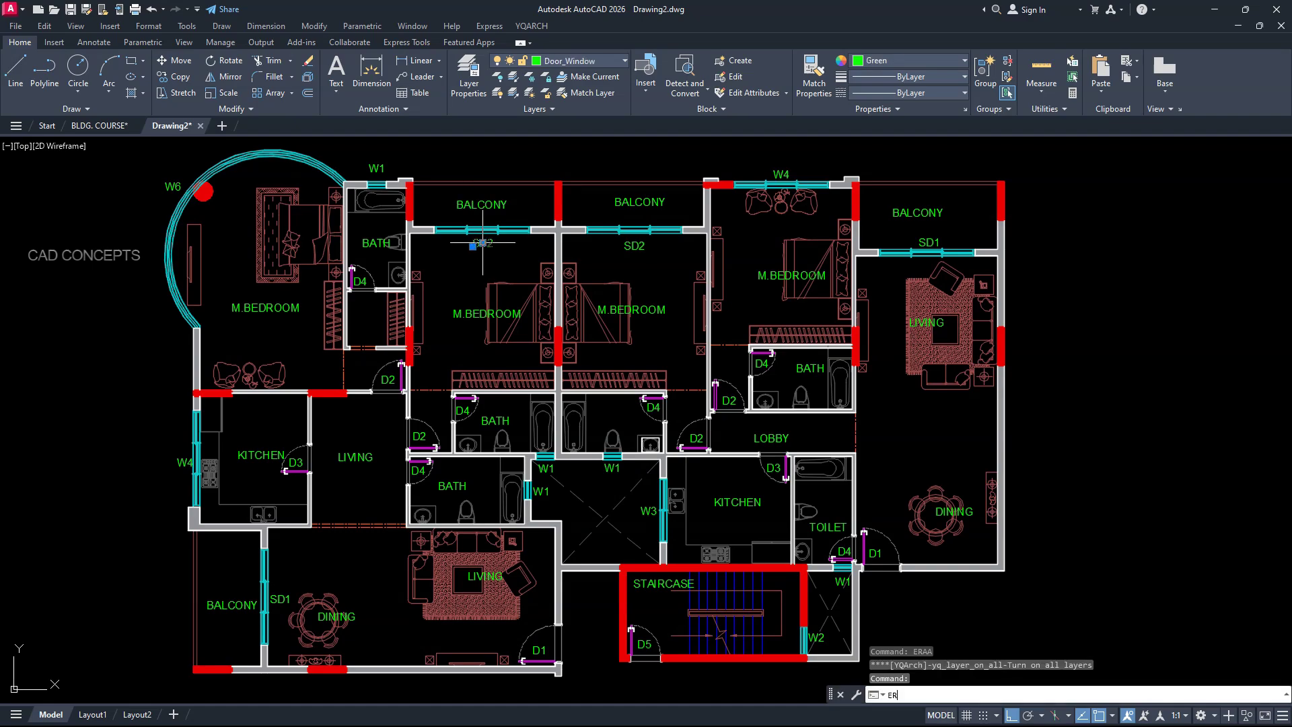
key("Return")
type("eraa")
key("Return")
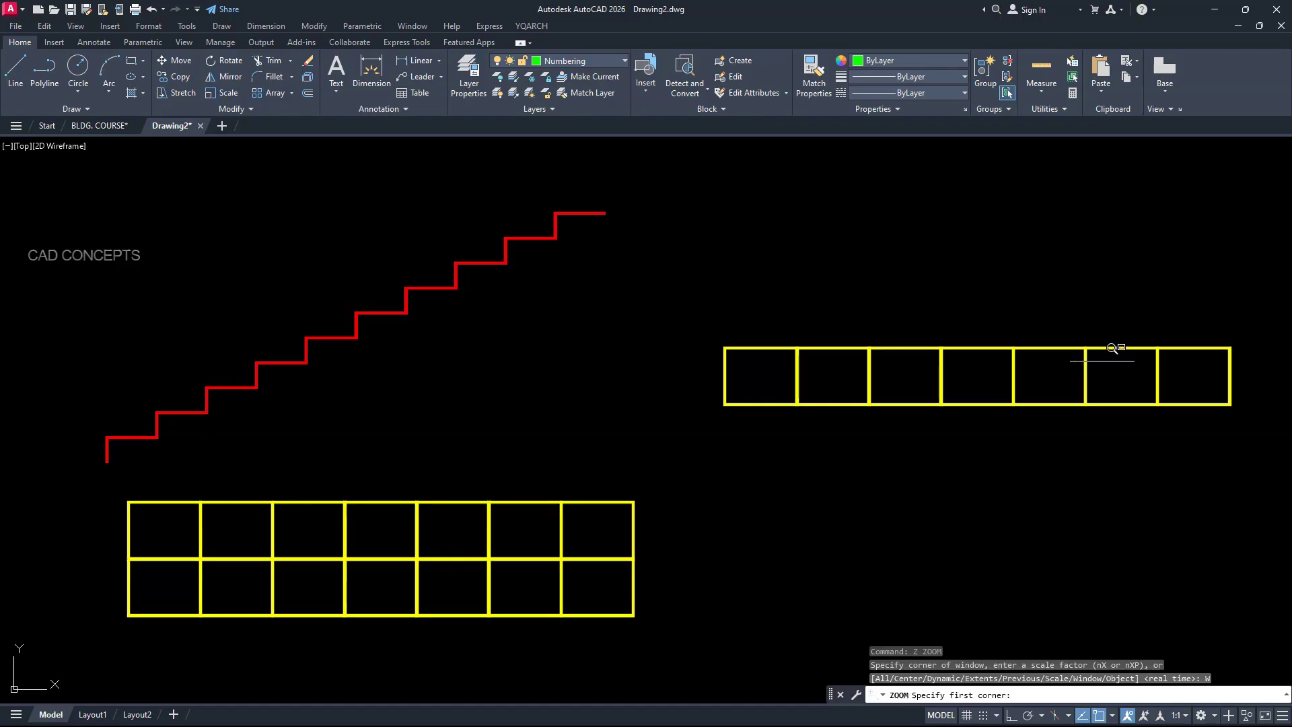
Set up NMB numbering for the red stair profile with circle frames and an increment of 1
left_click(72, 487)
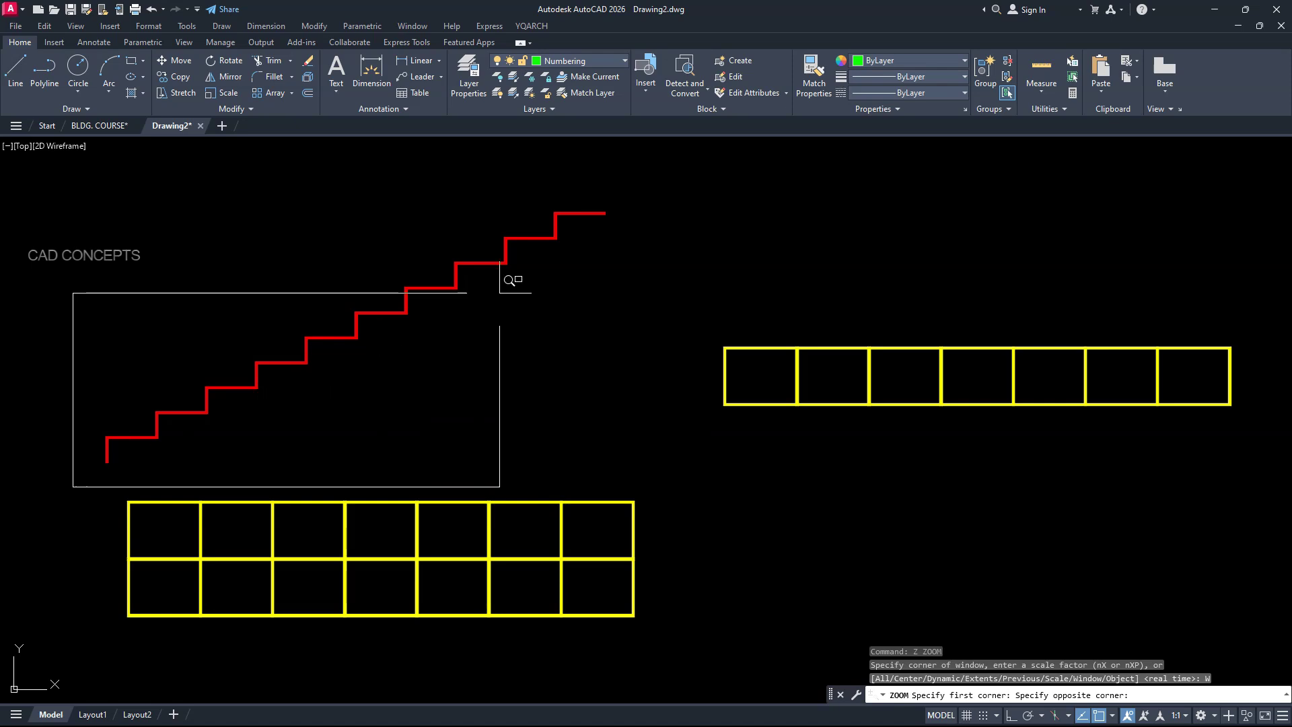
left_click(639, 193)
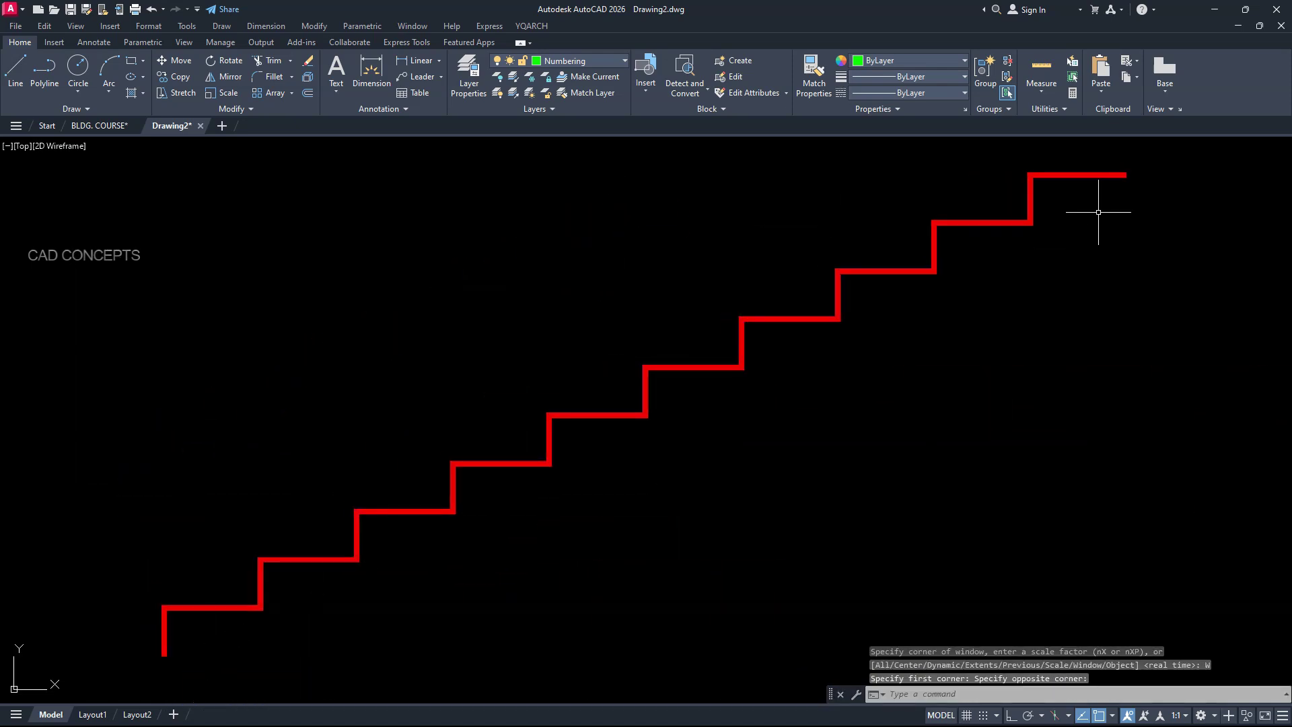
middle_click_drag(931, 361, 917, 409)
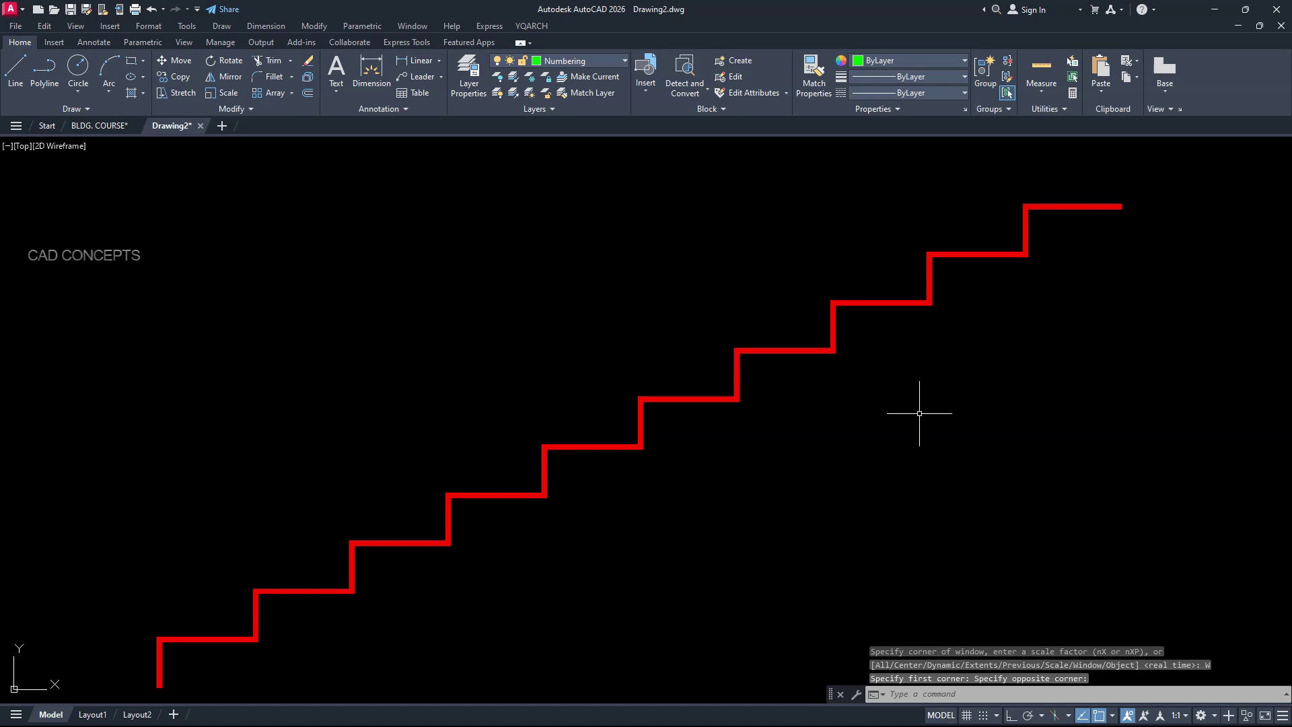
type("NM")
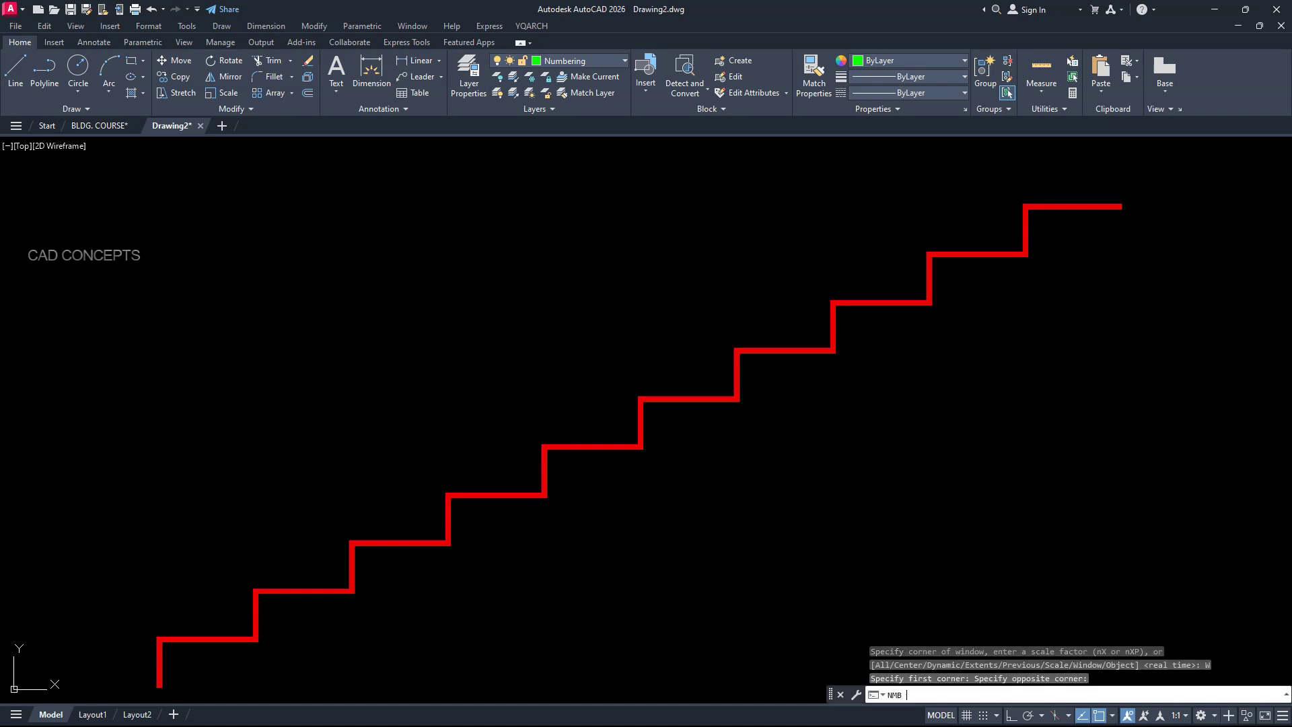
type("B")
key("Return")
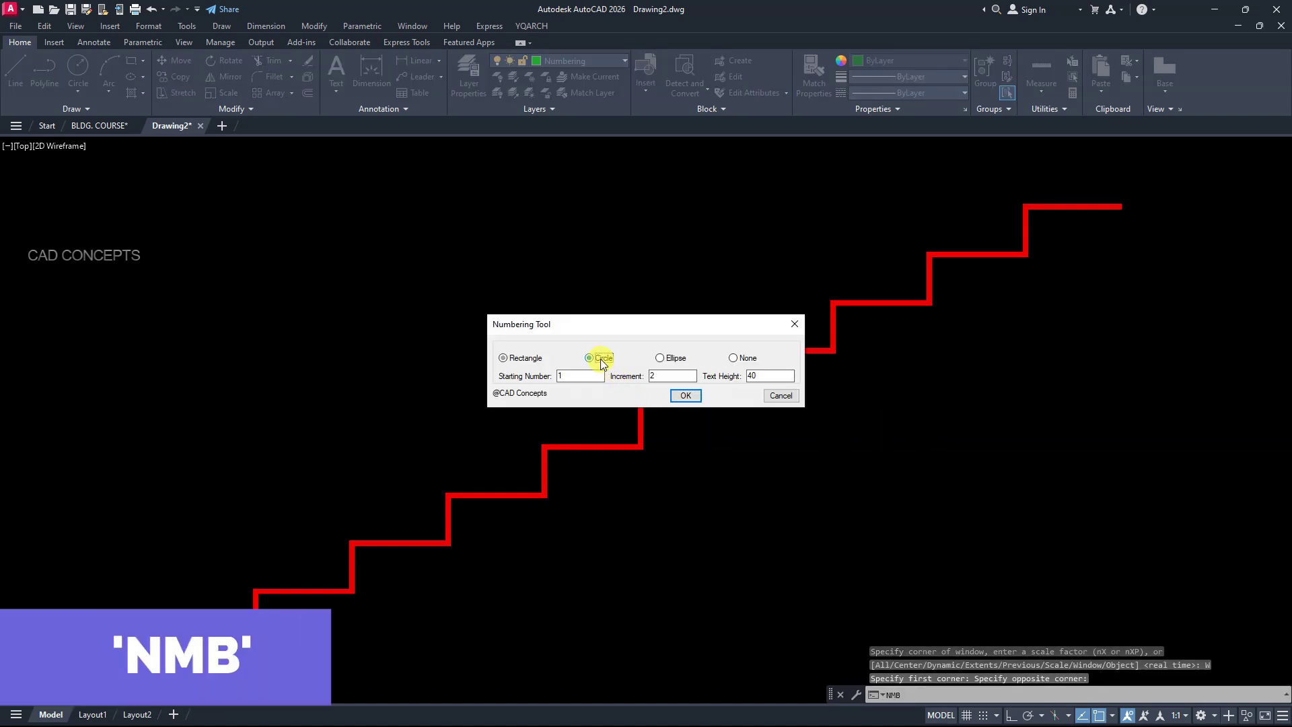
left_click(602, 359)
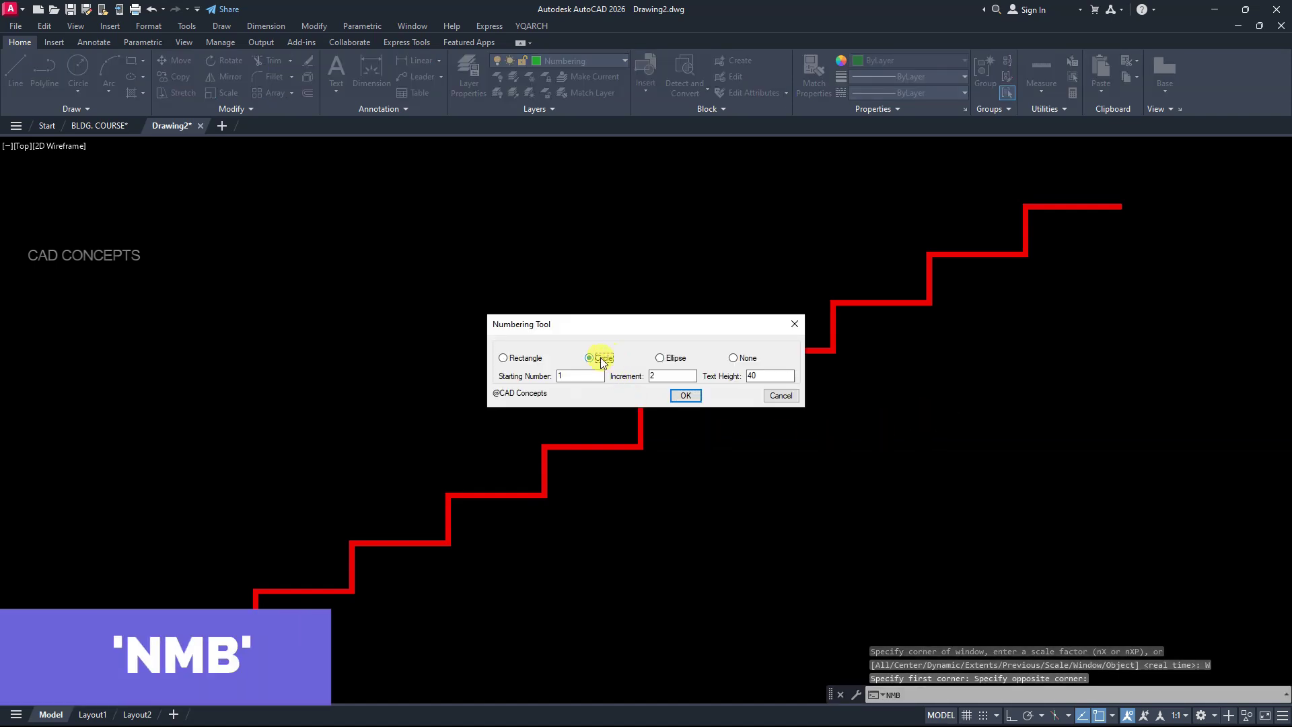
double_click(656, 375)
type("1")
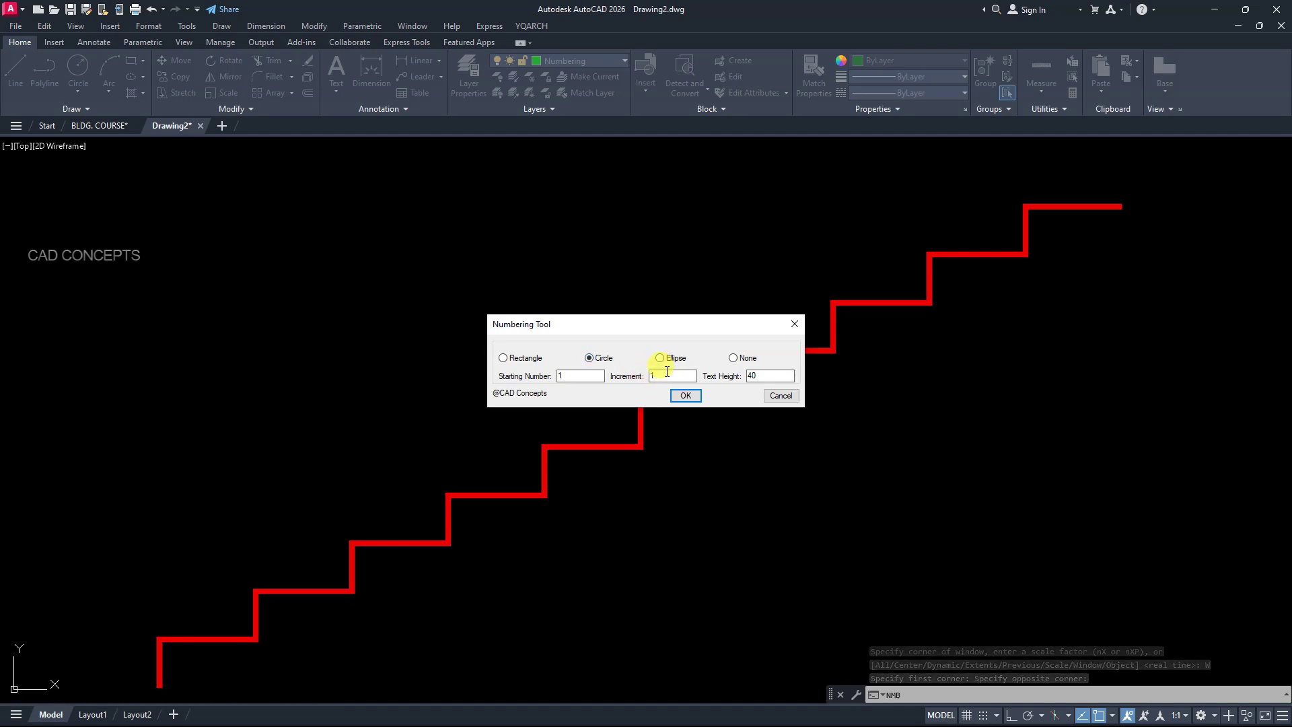
left_click(681, 397)
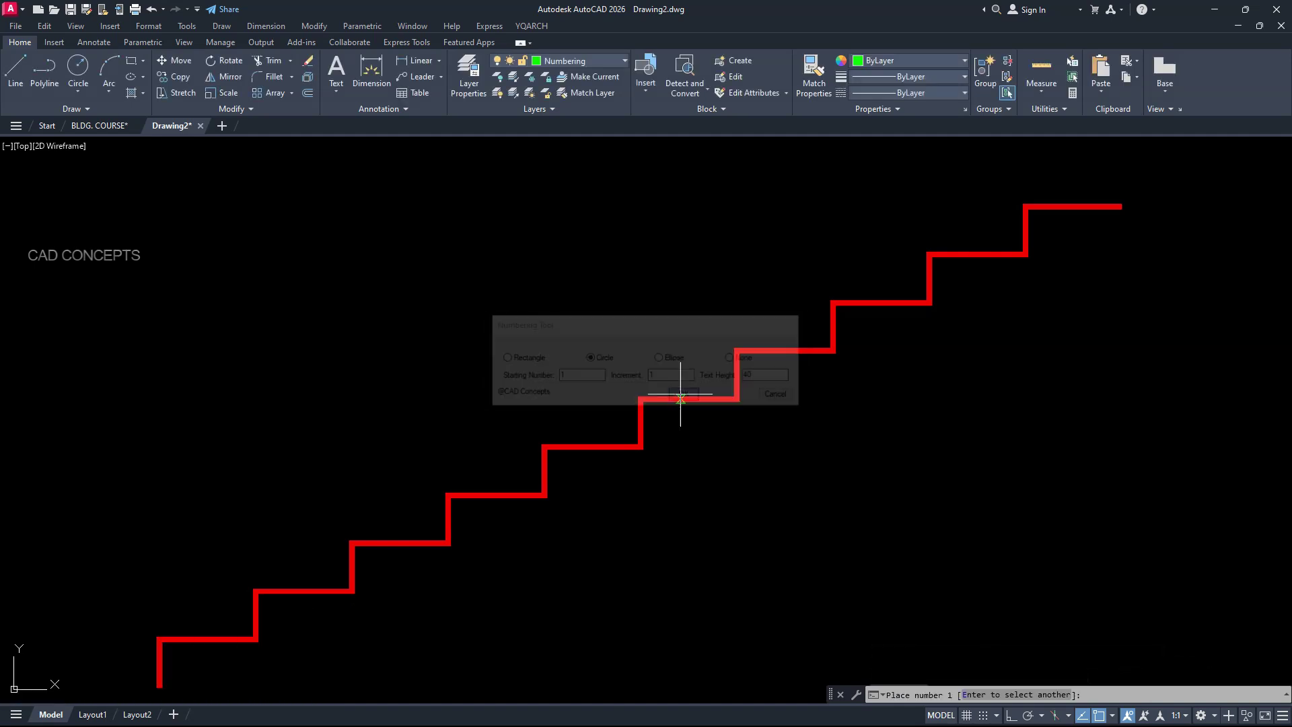
Place circled numbers 1 to 10 above the stair treads, from the lowest tread to the highest
left_click(203, 609)
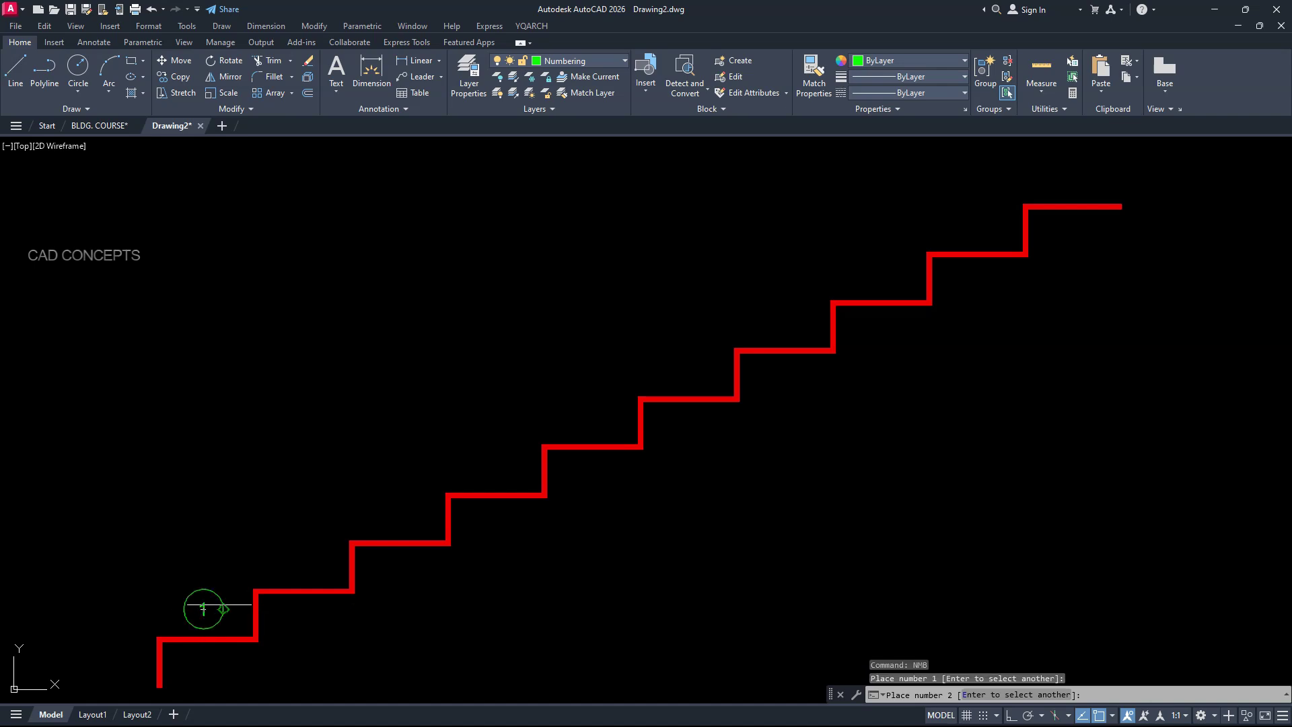
left_click(300, 560)
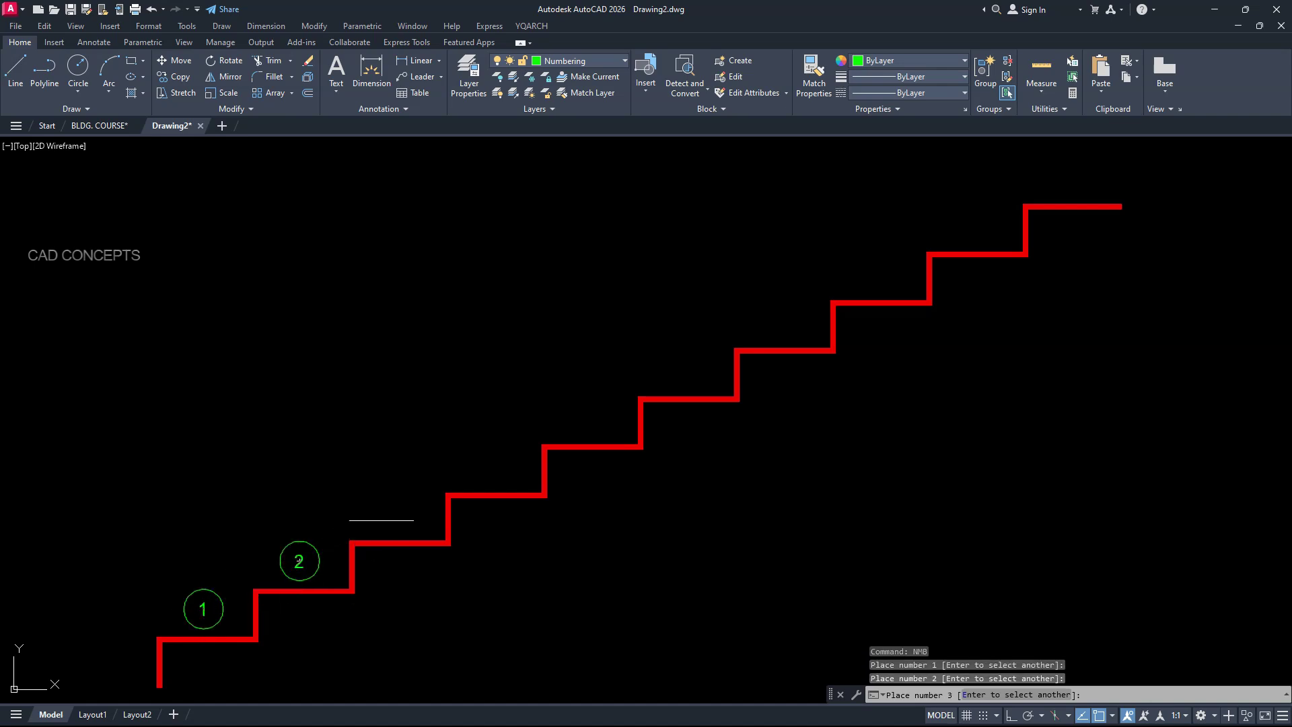
left_click(396, 512)
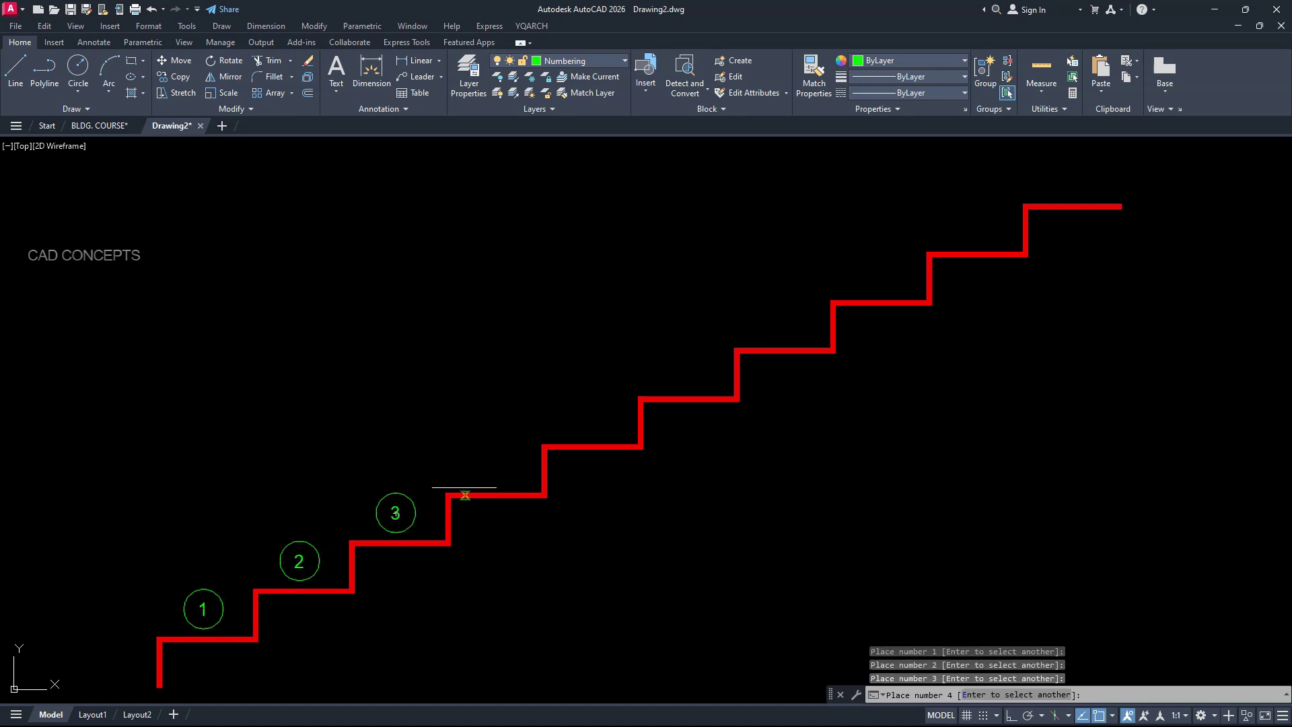
left_click(491, 464)
left_click(588, 416)
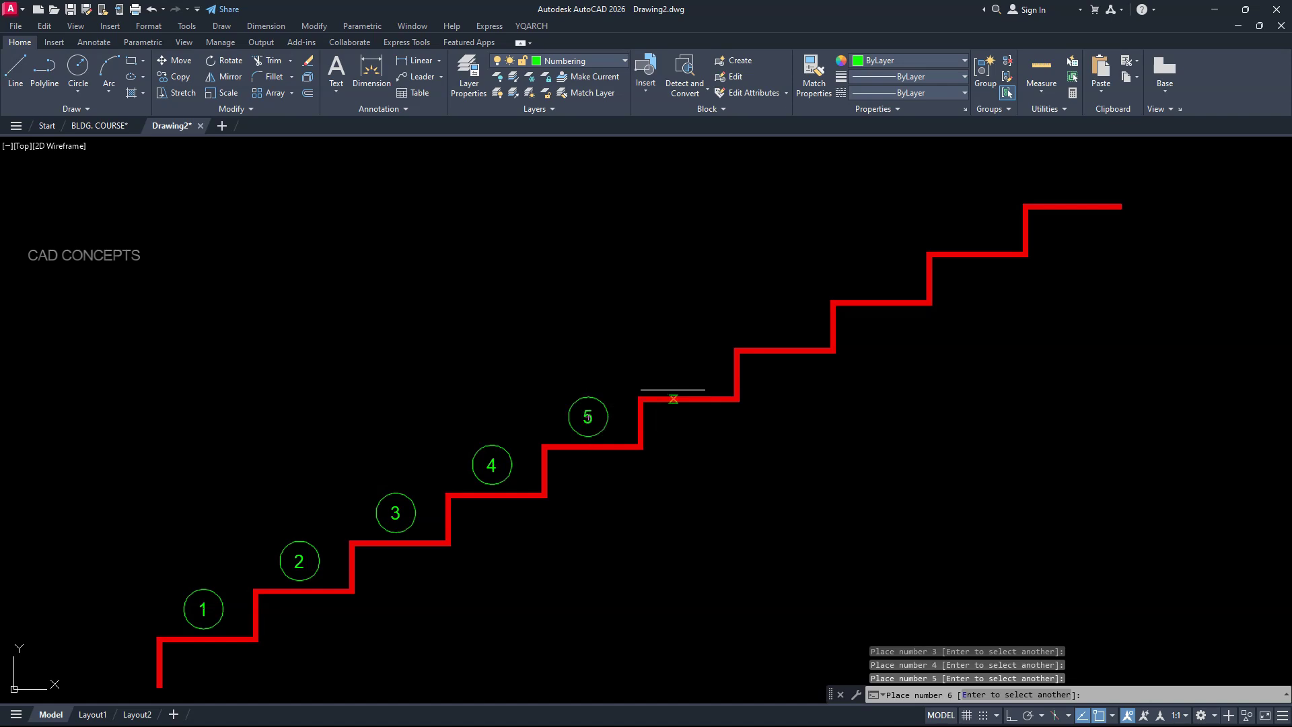
left_click(684, 369)
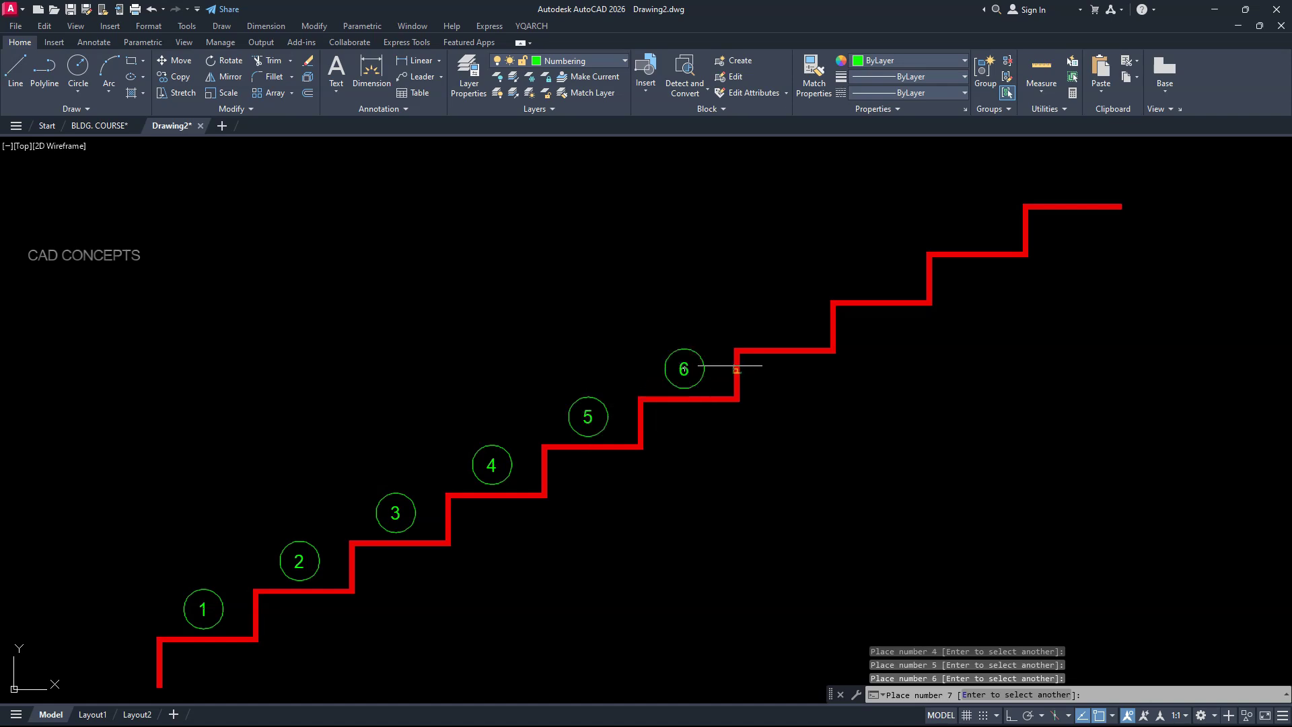
left_click(780, 320)
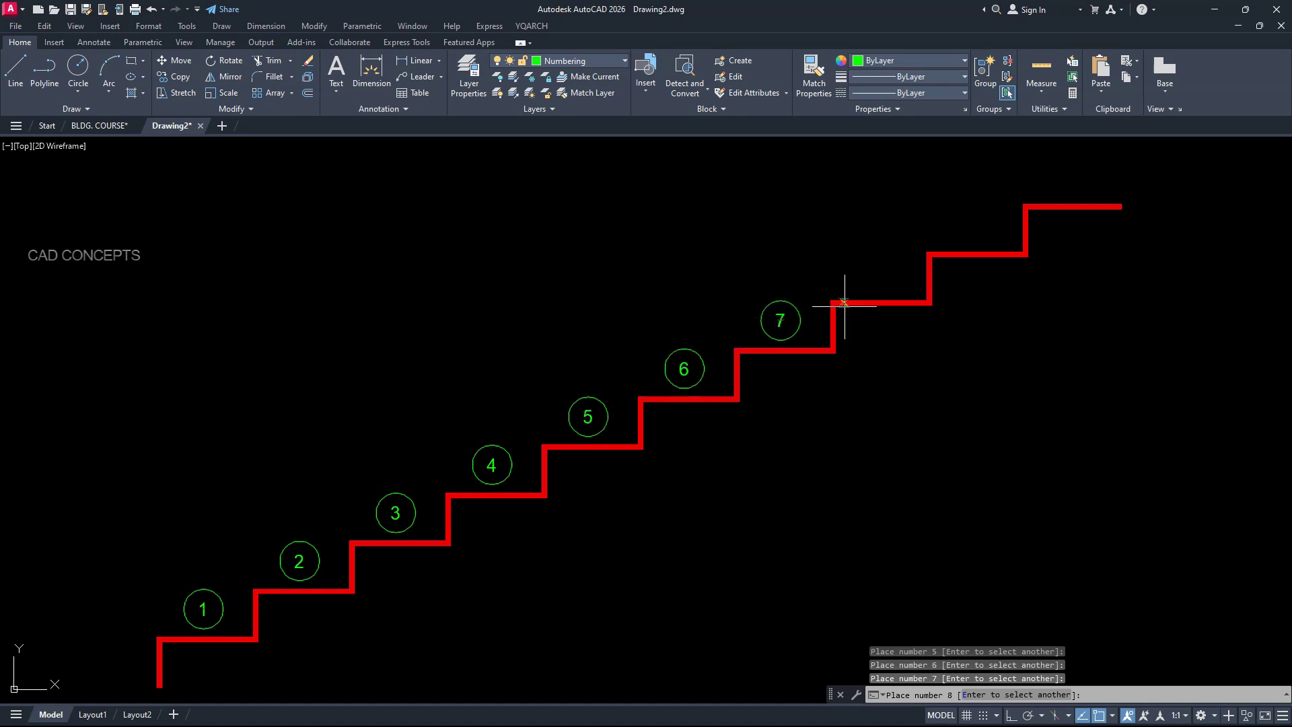
left_click(876, 272)
left_click(972, 224)
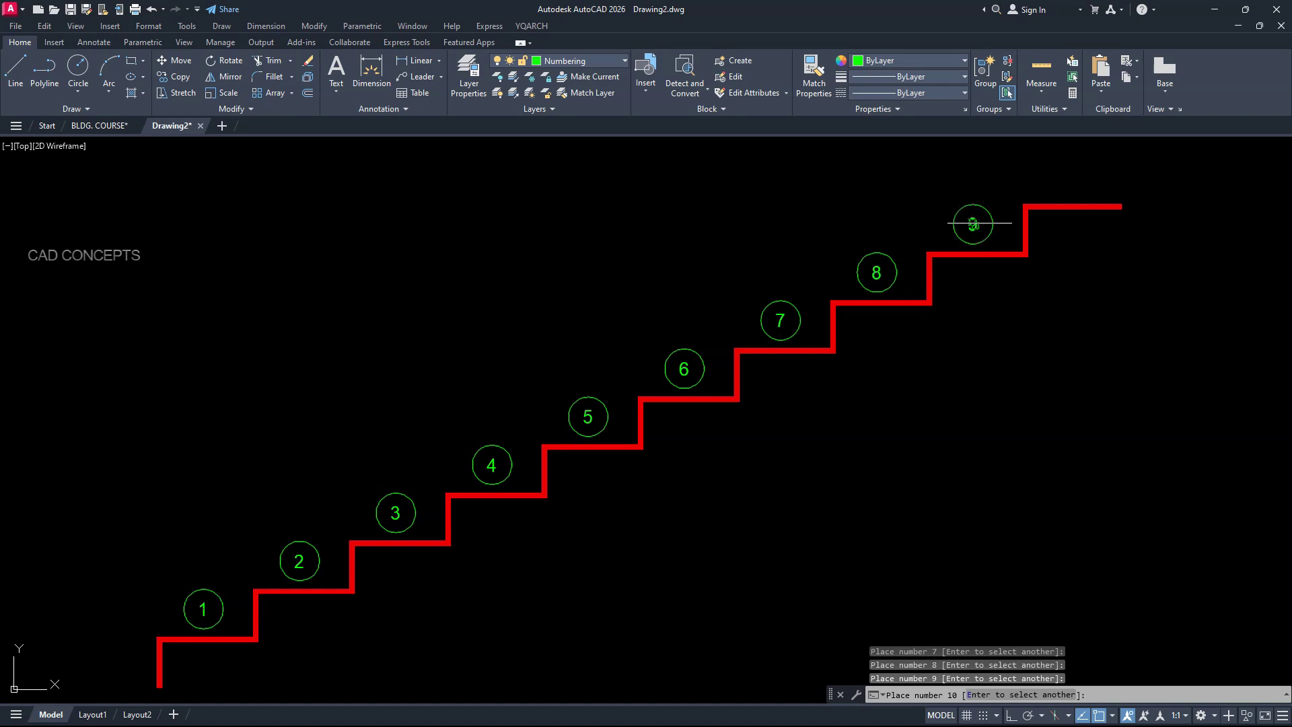
left_click(1069, 176)
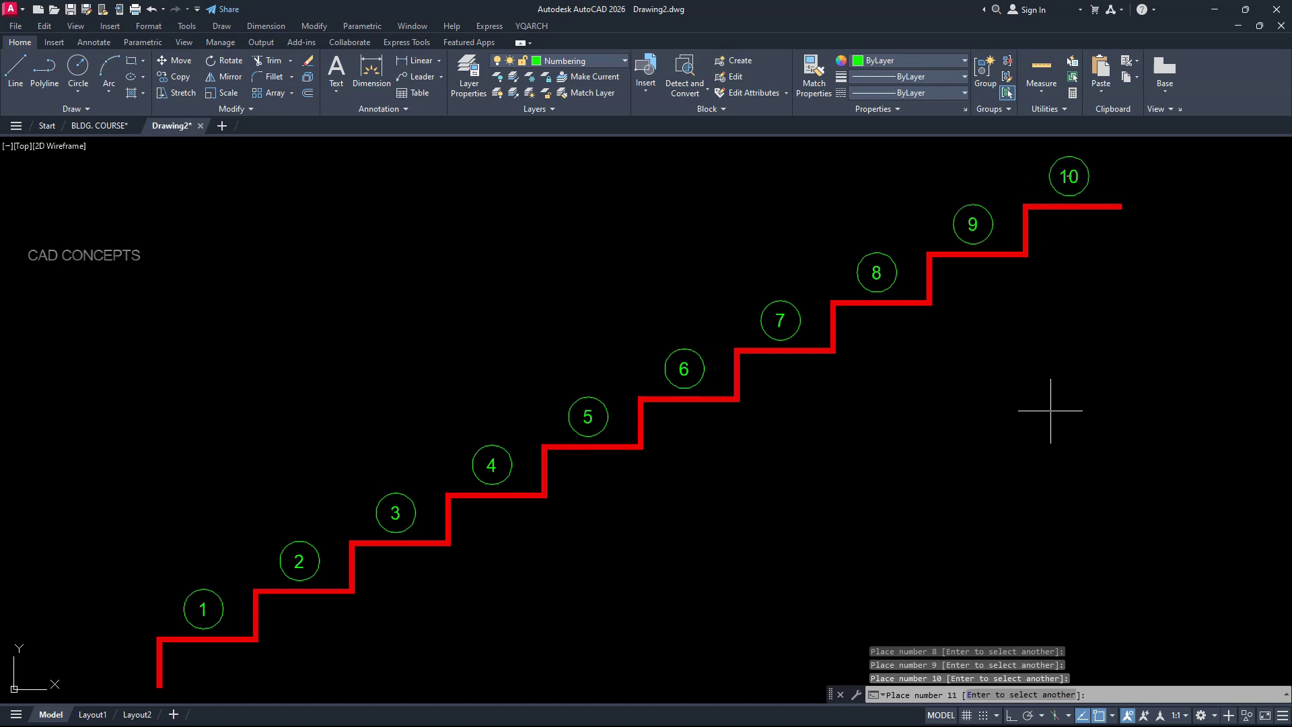
key("Escape")
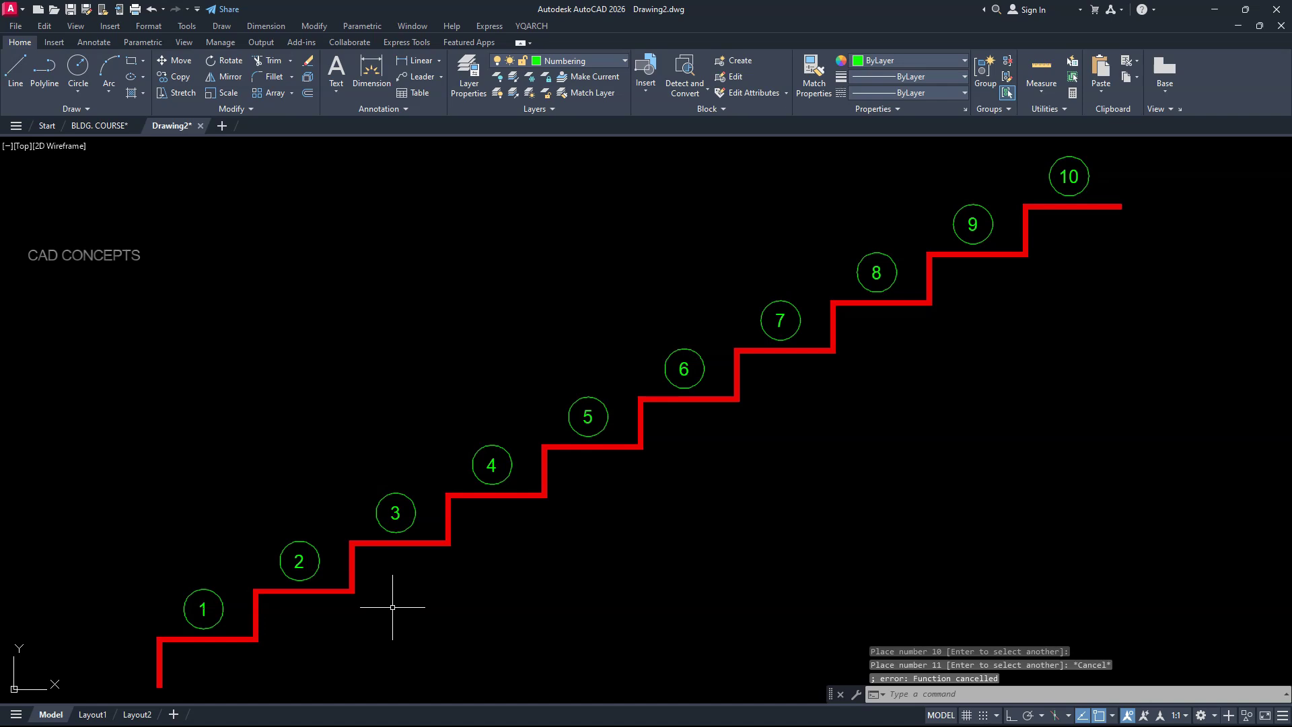
Set up NMB numbering for the two-row yellow grid with rectangle frames and an increment of 2
type("z")
key("Return")
type("w")
key("Return")
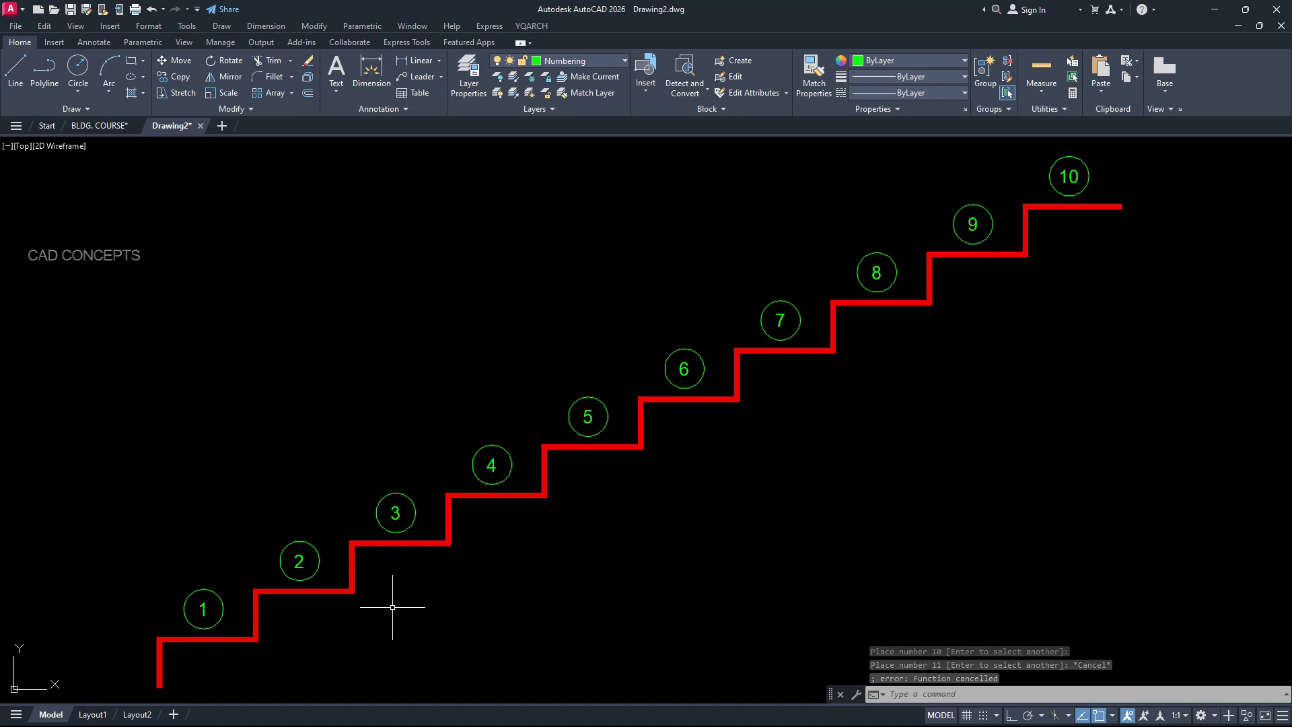
scroll(339, 246, "down", 4)
left_click(267, 543)
left_click(695, 438)
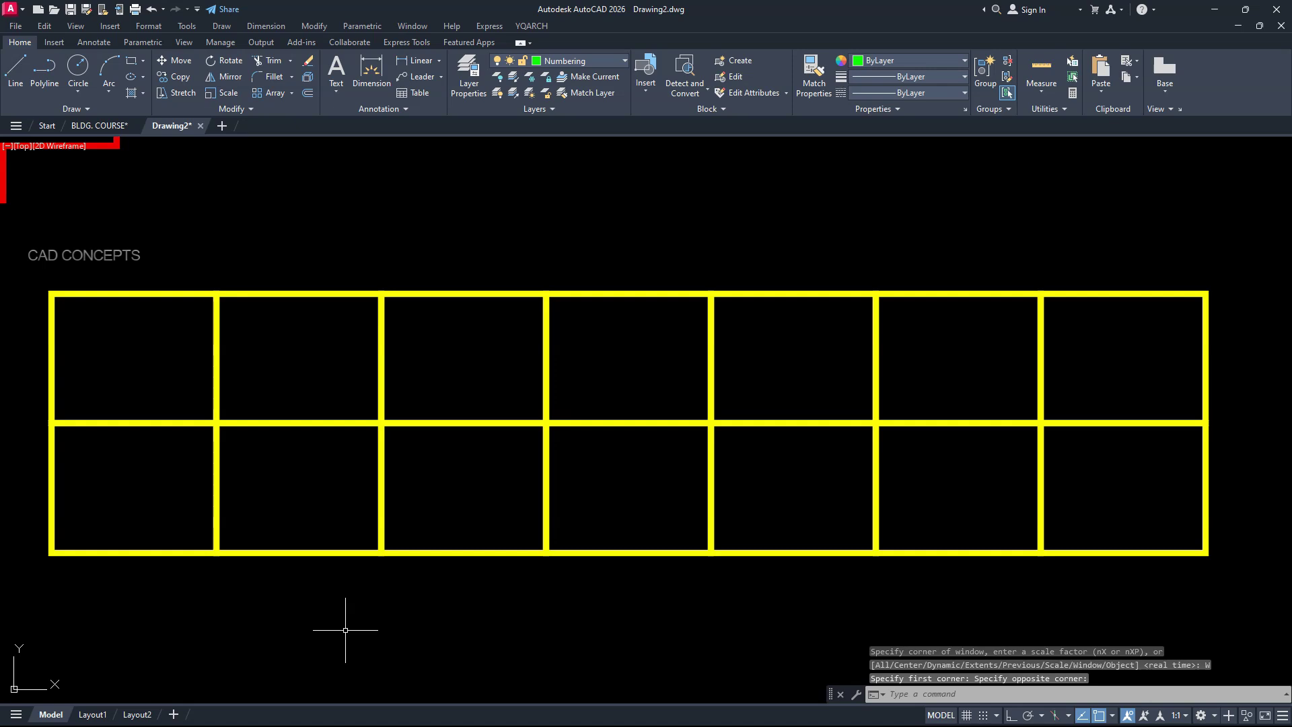
type("NBM")
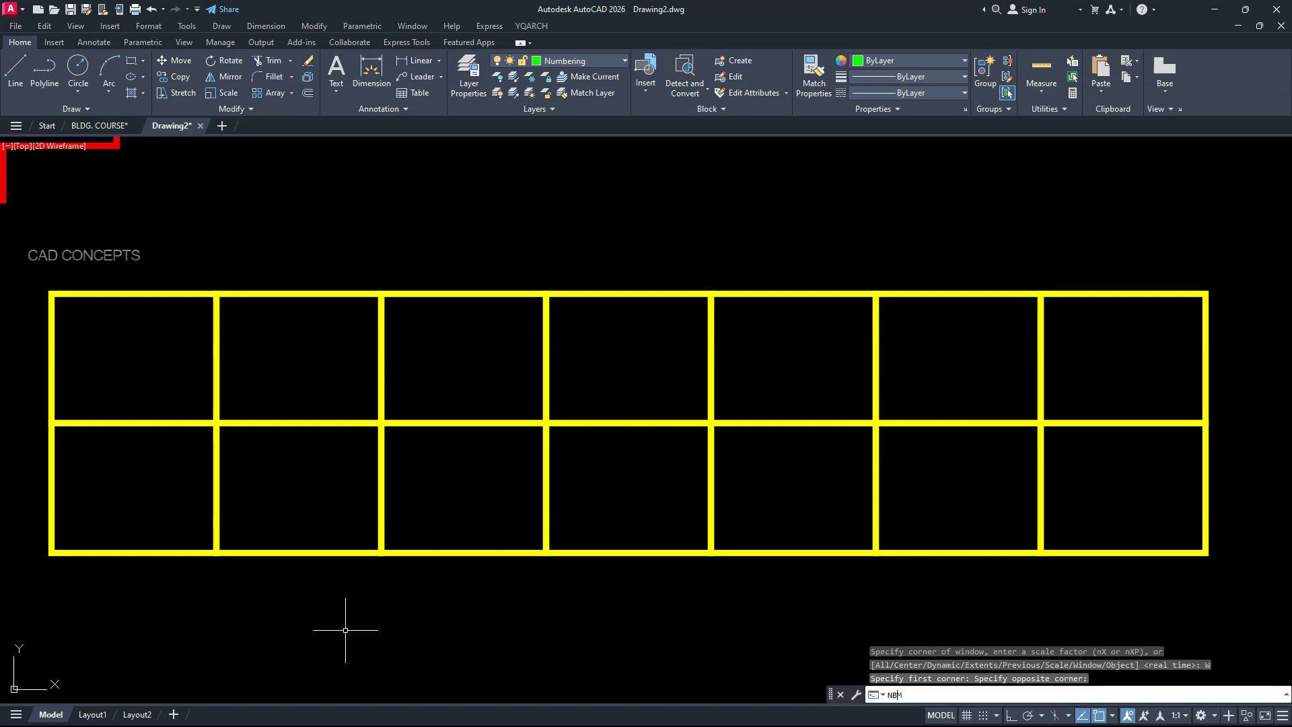
key("Return")
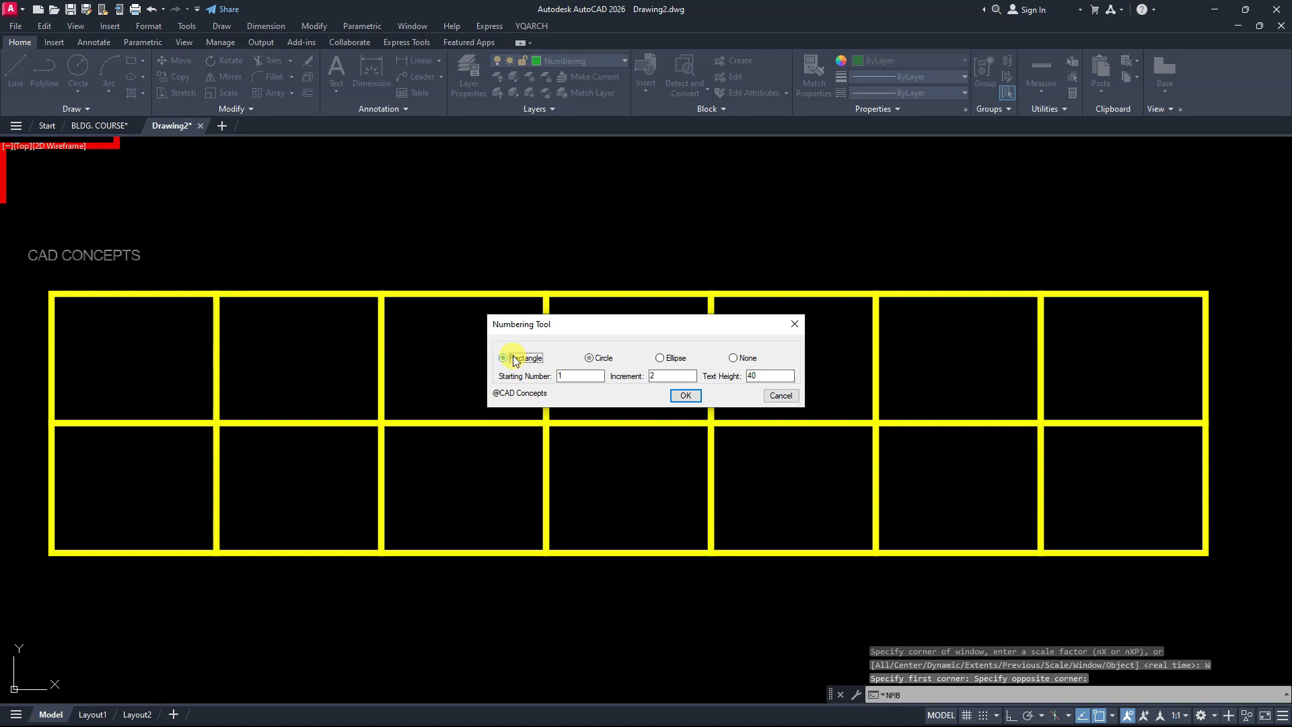
left_click(514, 359)
double_click(651, 376)
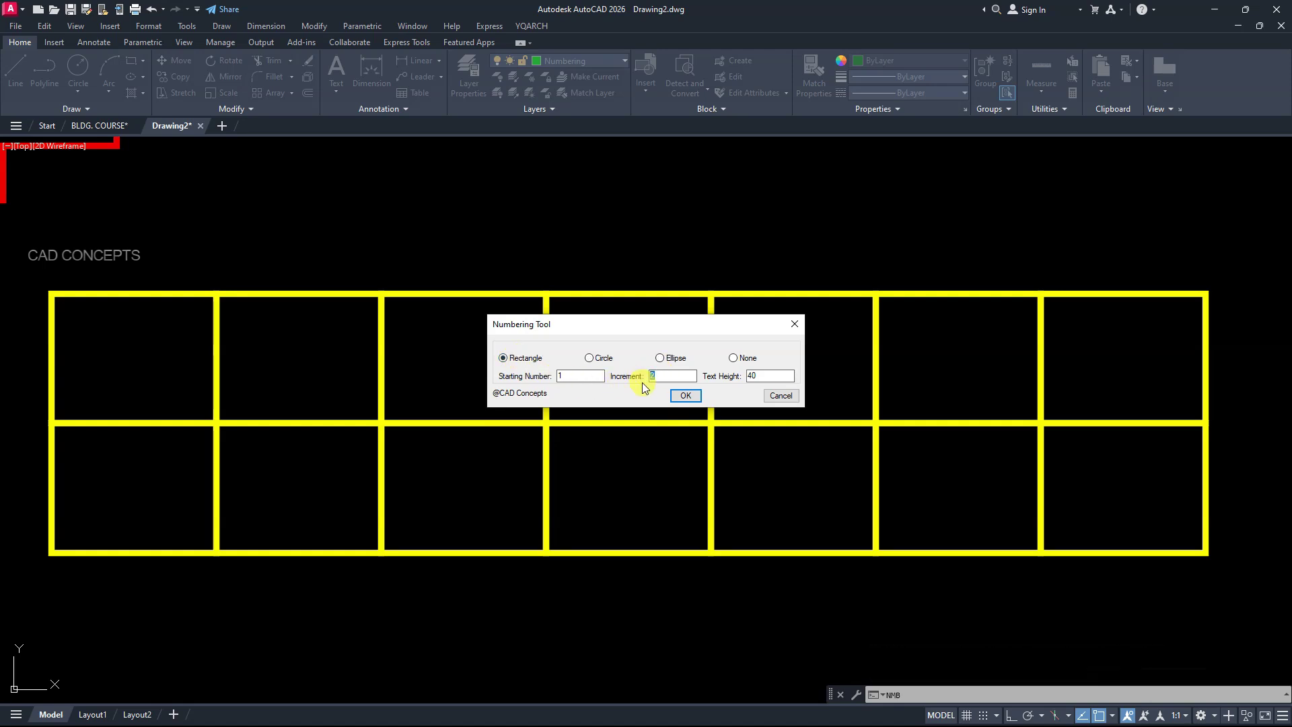
left_click(685, 396)
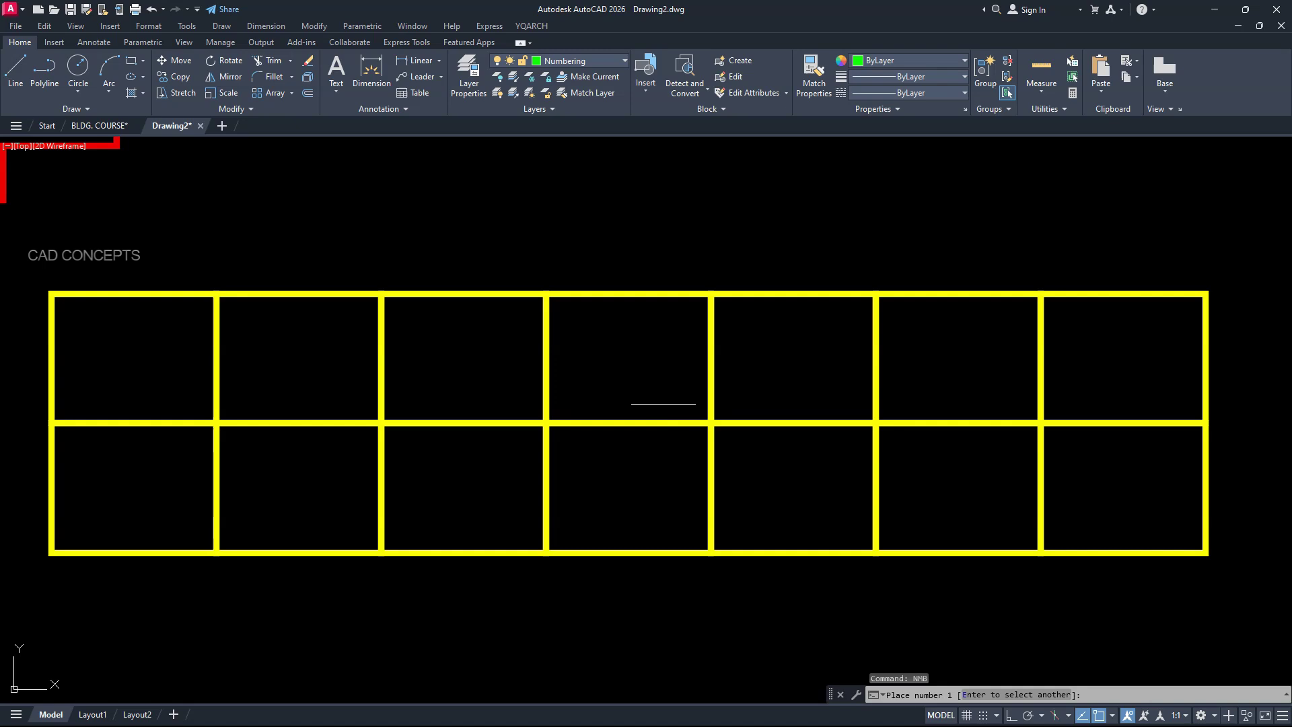
Place rectangle-framed odd numbers 1 to 13 at the centres of the upper-row cells in the two-row yellow grid
left_click(133, 359)
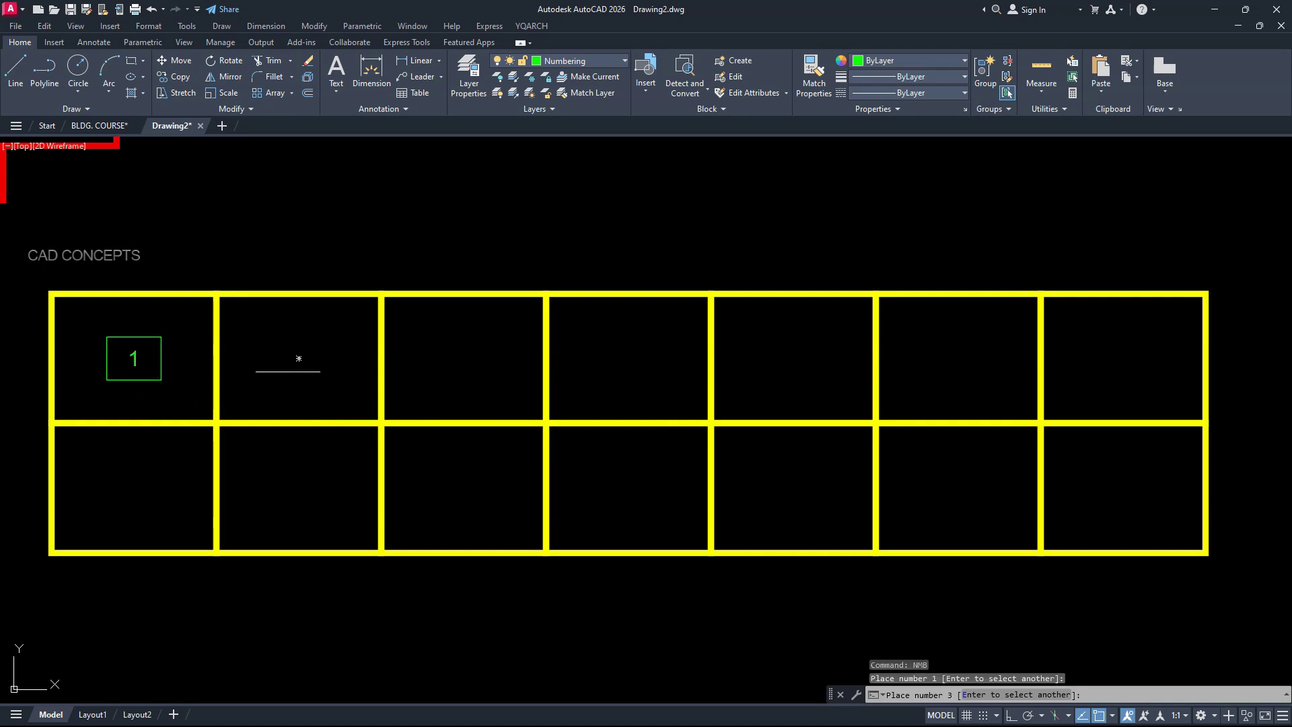
left_click(299, 358)
left_click(464, 359)
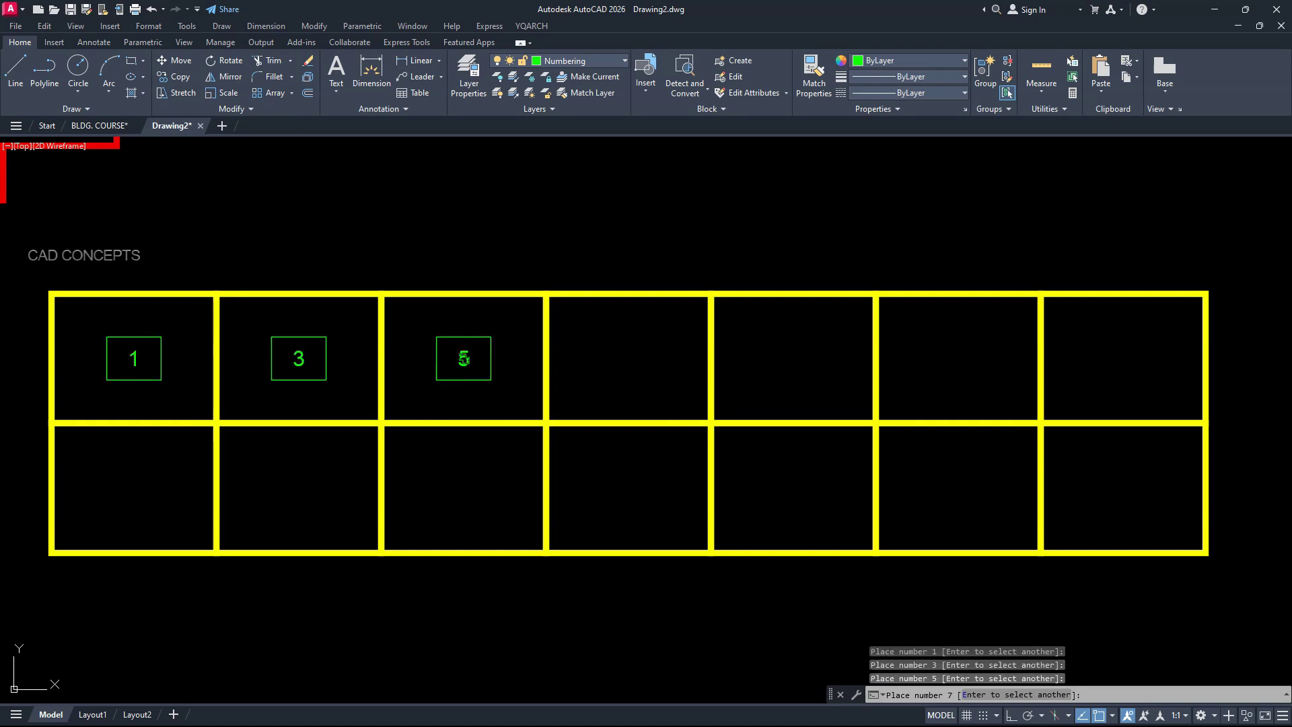
left_click(628, 359)
left_click(793, 359)
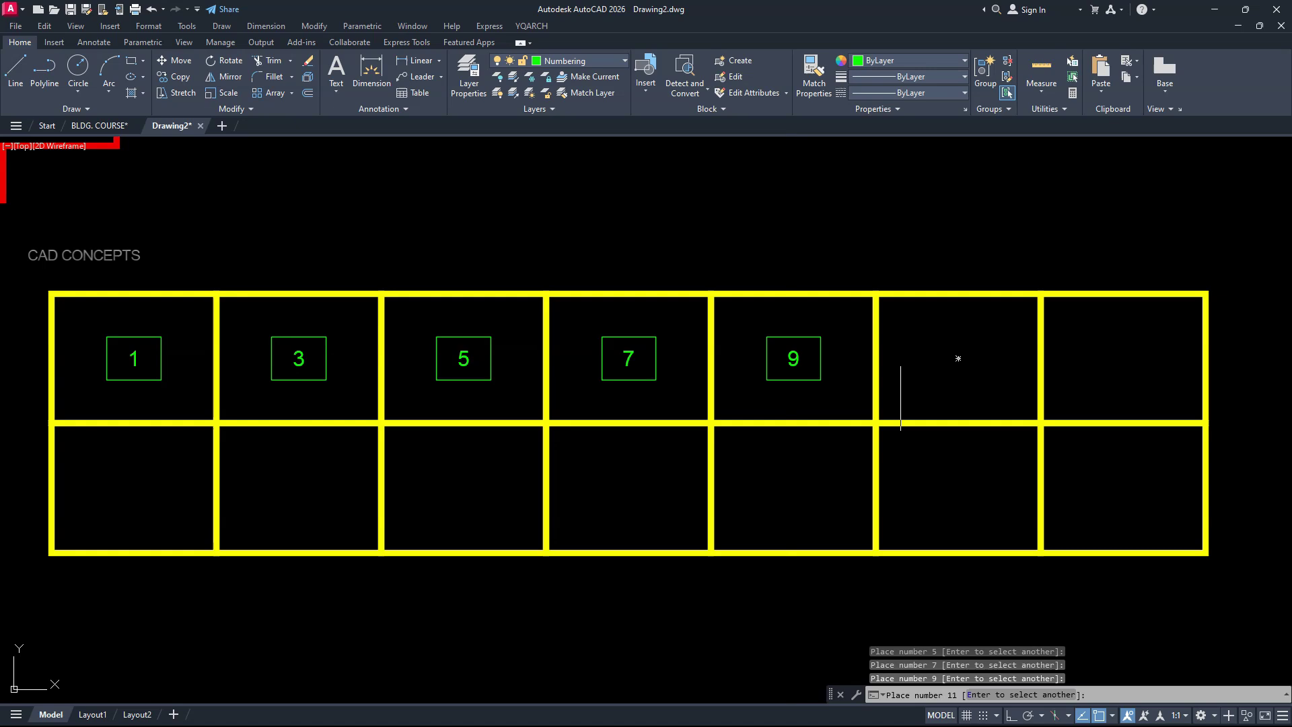
left_click(958, 358)
left_click(1123, 359)
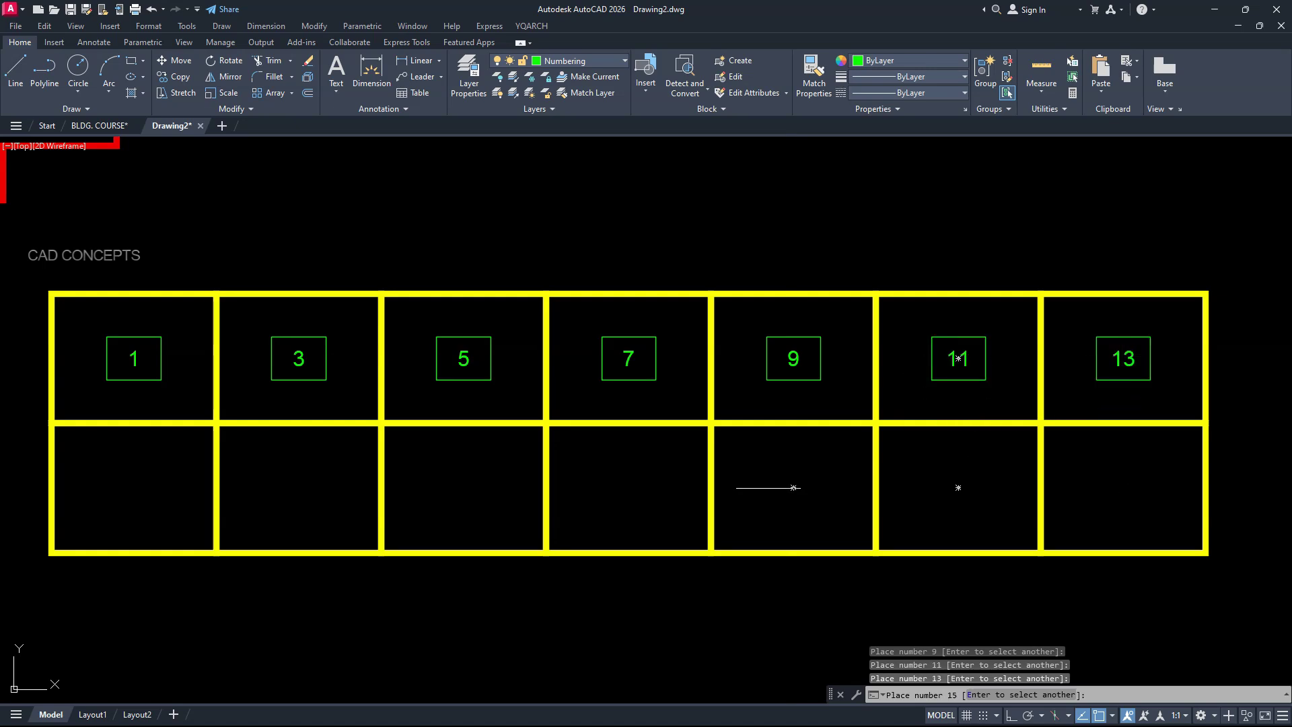
Place rectangle-framed odd numbers 15 to 27 at the centres of the lower-row cells, from left to right
left_click(133, 488)
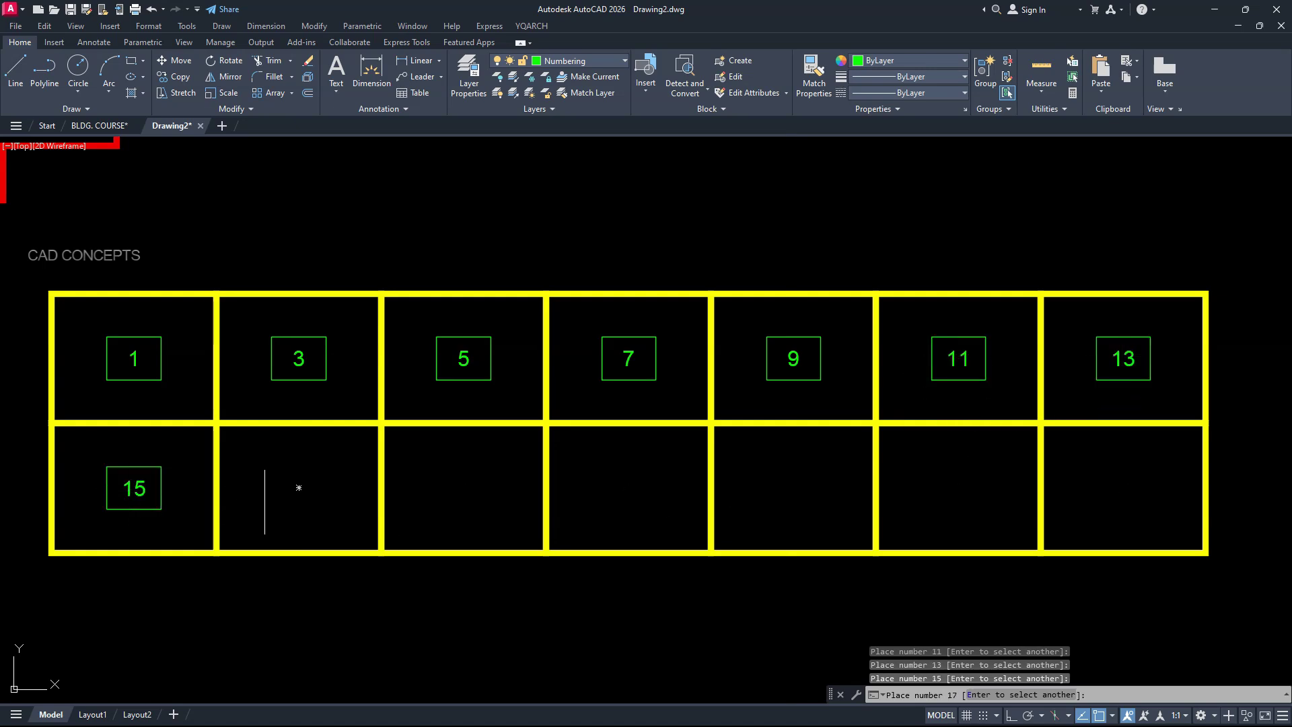
left_click(294, 489)
left_click(464, 488)
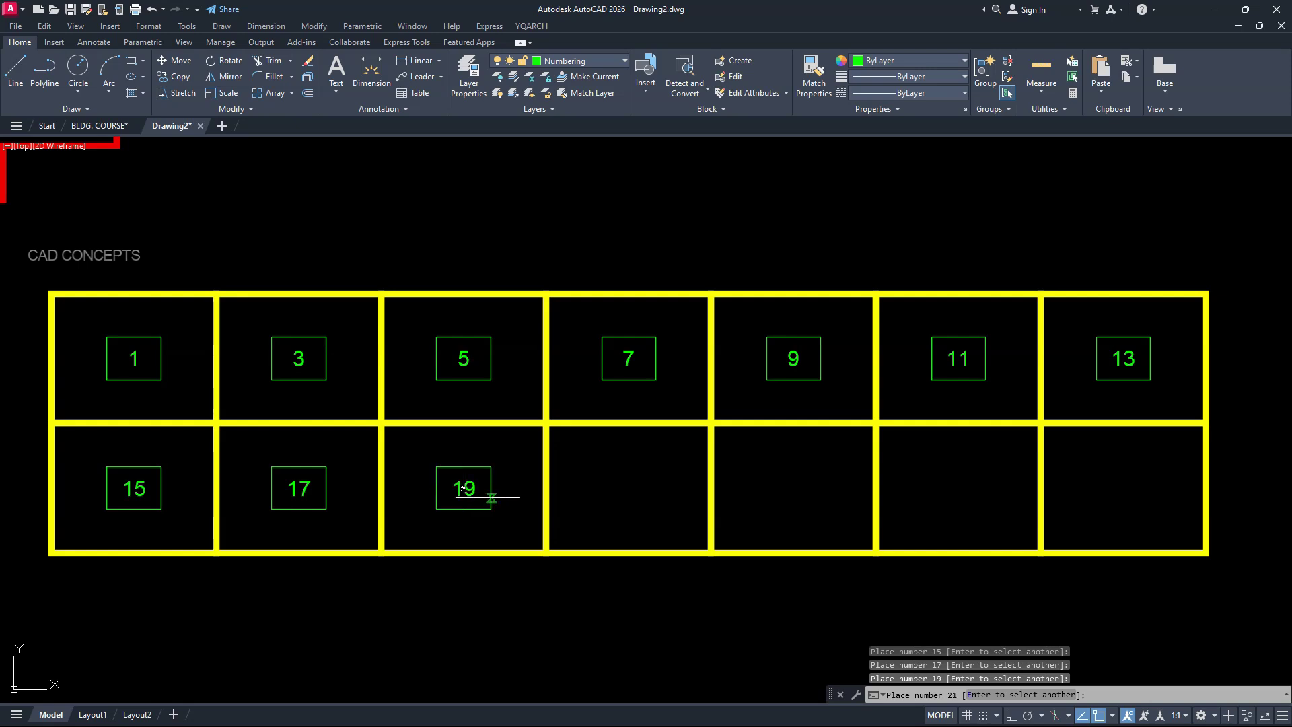
left_click(627, 487)
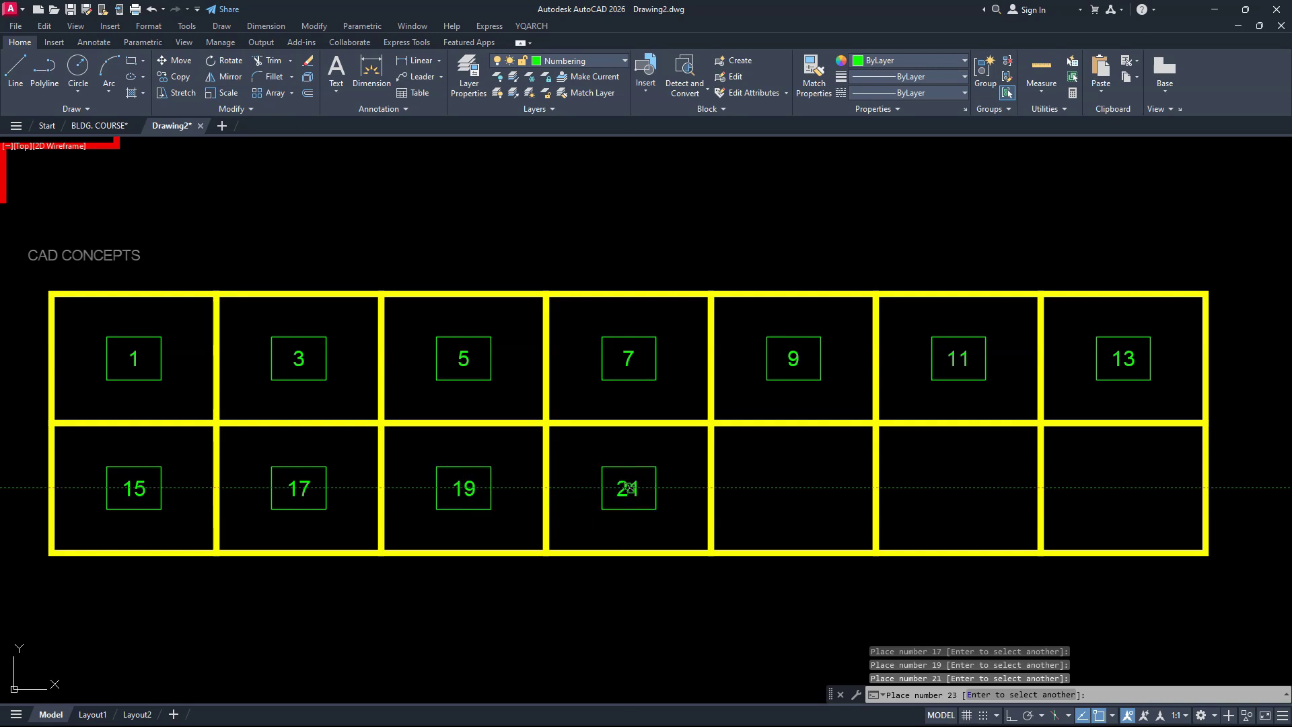
left_click(793, 487)
left_click(958, 488)
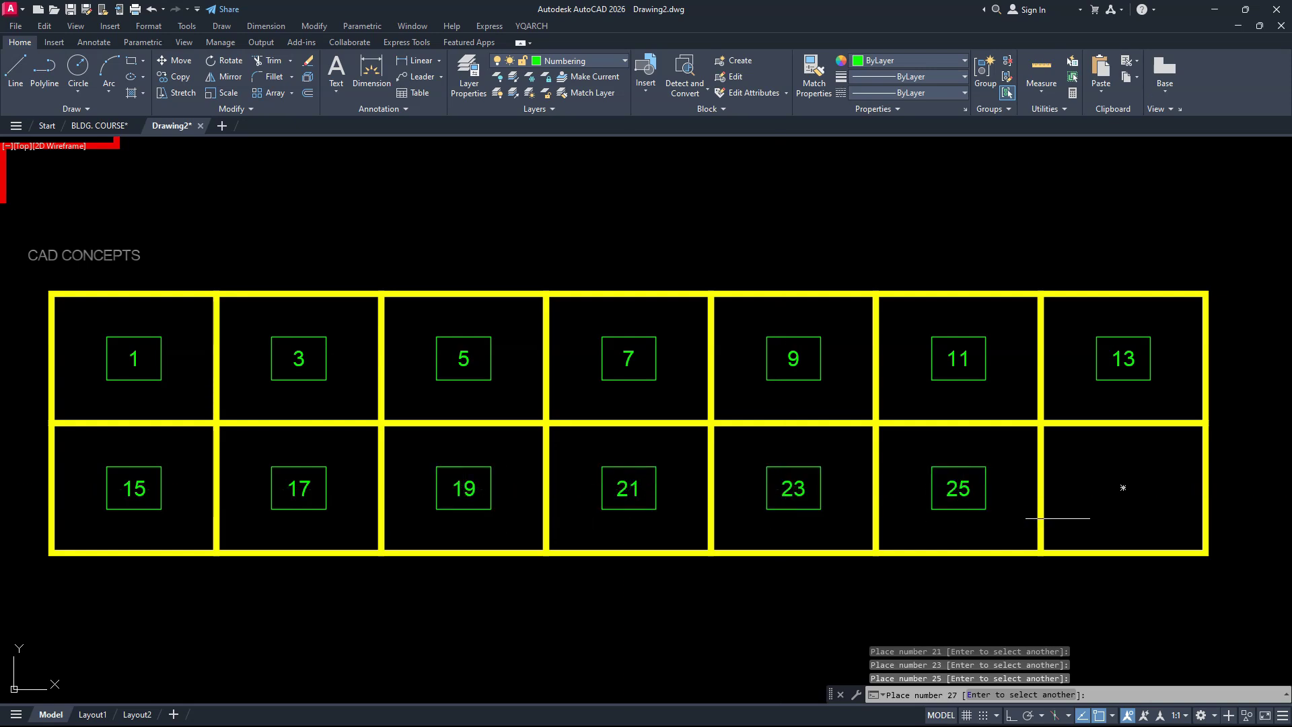
left_click(1123, 487)
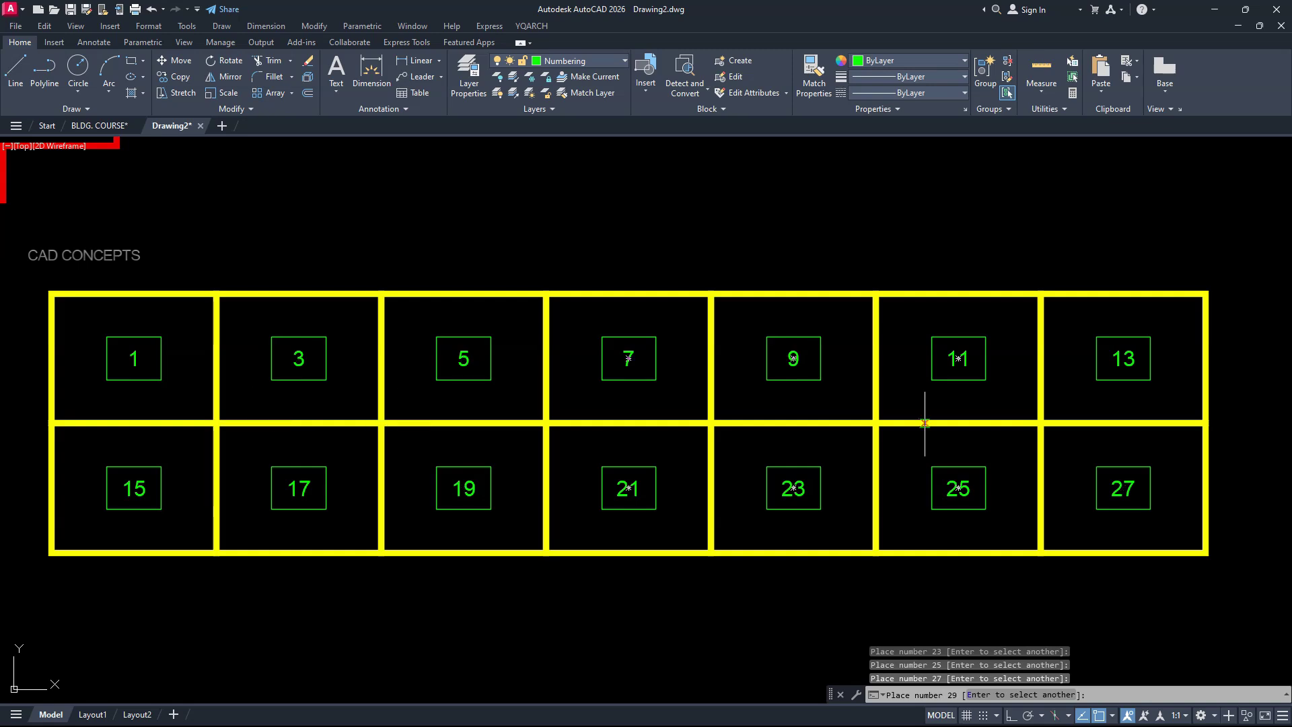
Set up NMB numbering for the single-row yellow grid with ellipse frames, starting number 1 and an increment of 1
left_click(658, 341)
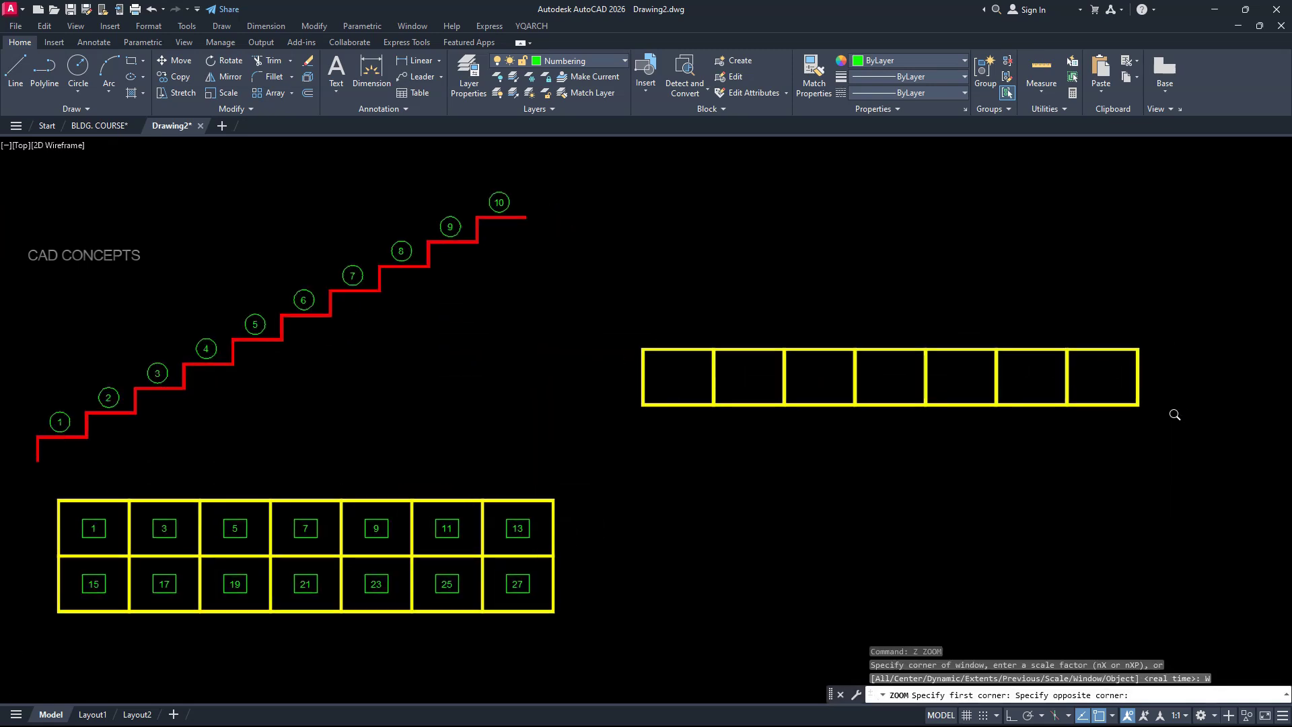
left_click(1175, 414)
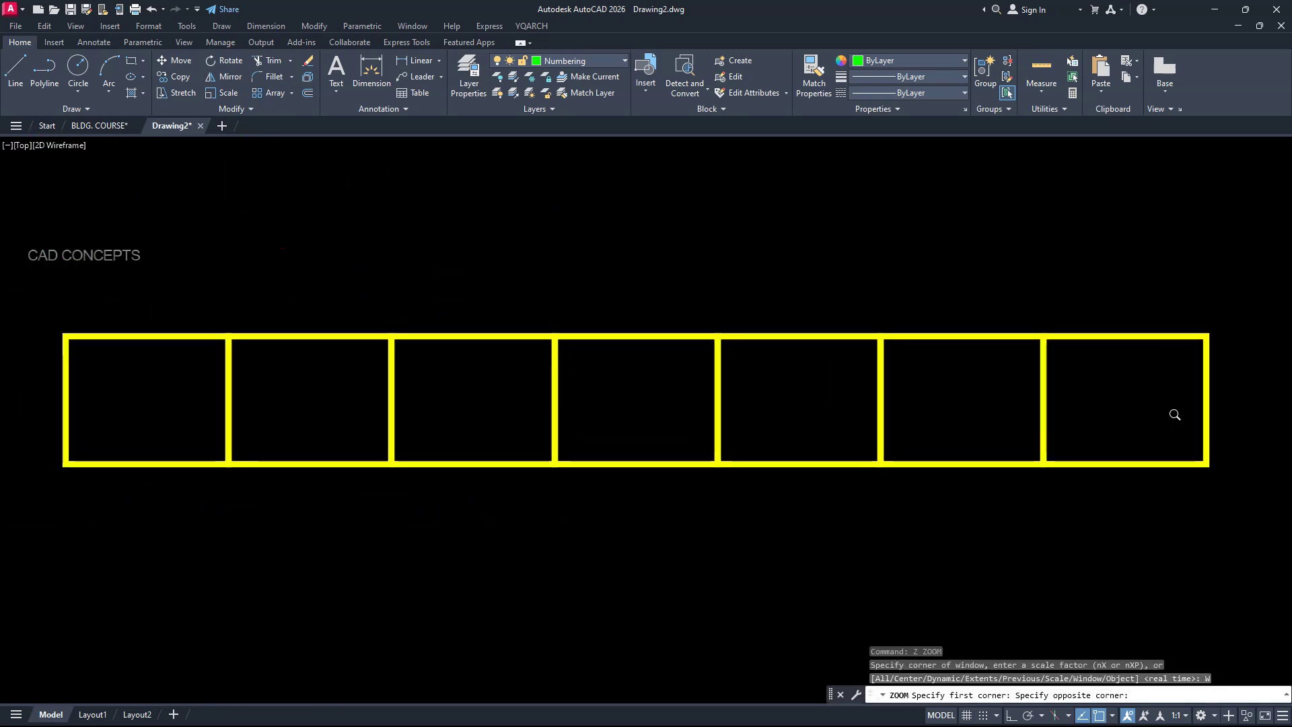
type("NMB")
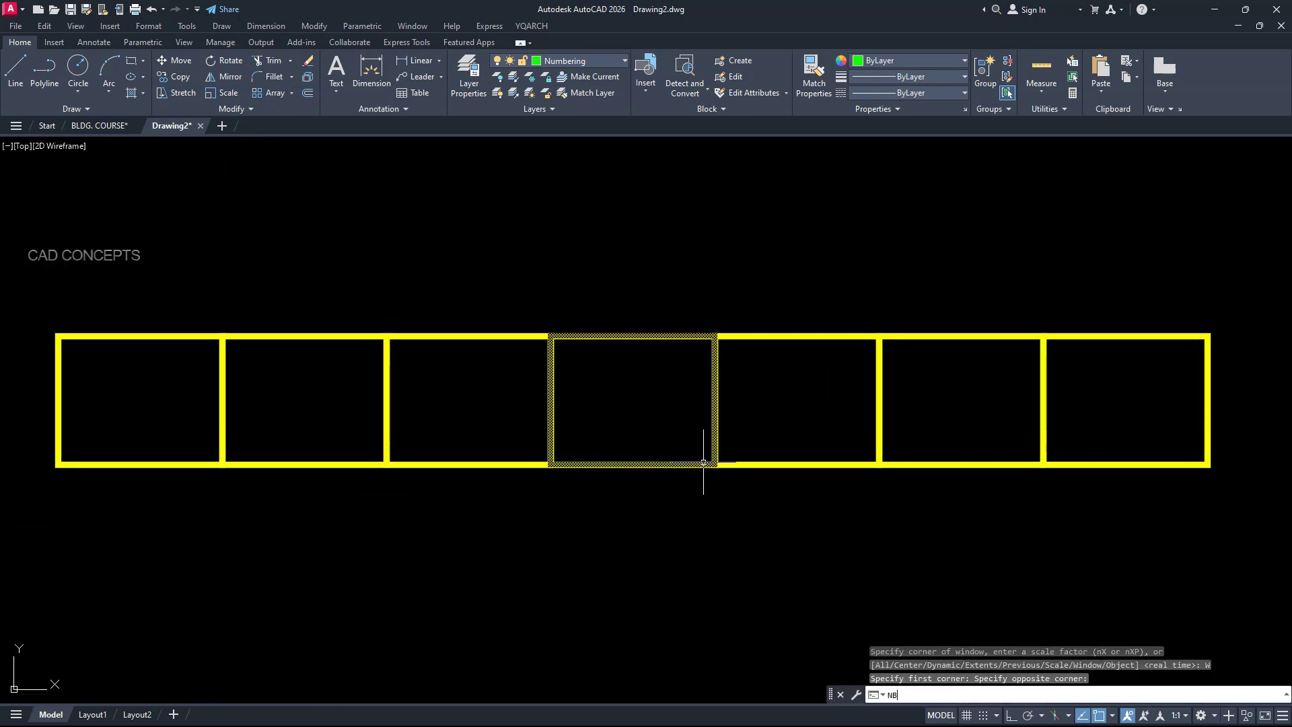
key("Return")
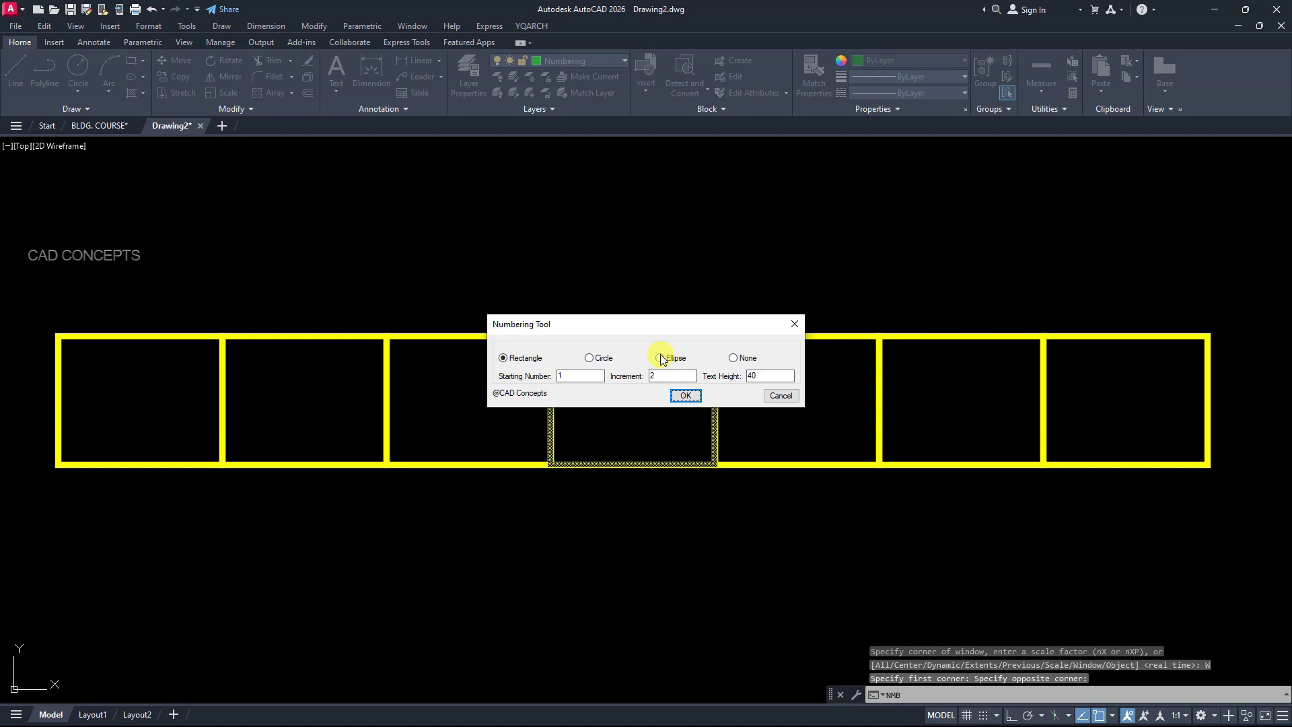
left_click(660, 356)
double_click(654, 375)
type("1")
left_click(684, 396)
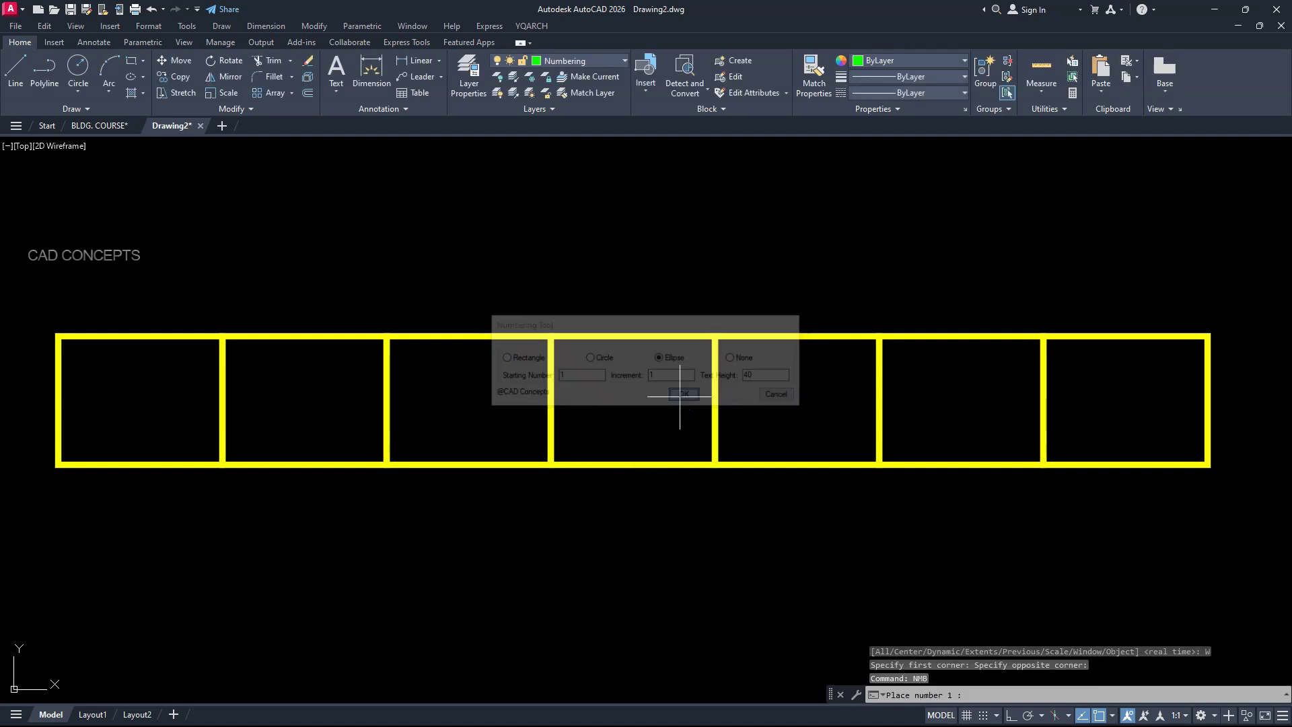
Place ellipse-framed numbers 1 to 7 at the centres of the single-row grid's cells and end the numbering
left_click(140, 401)
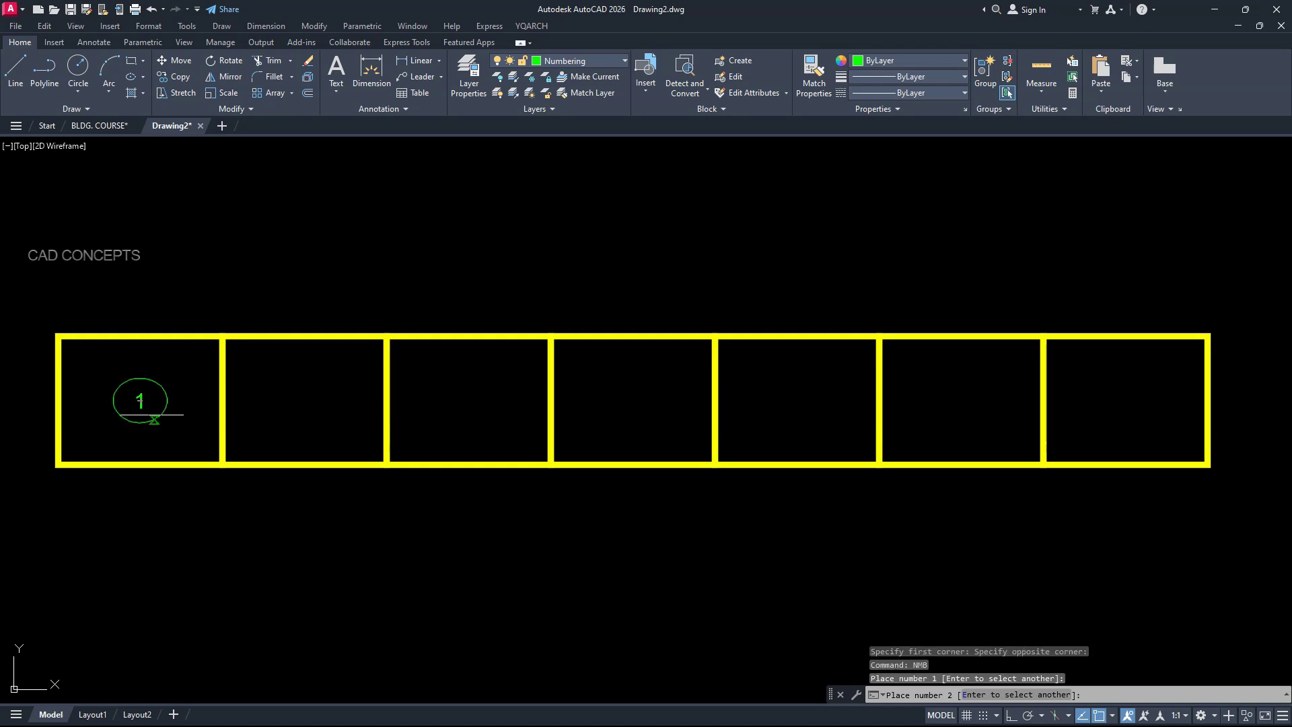
left_click(305, 401)
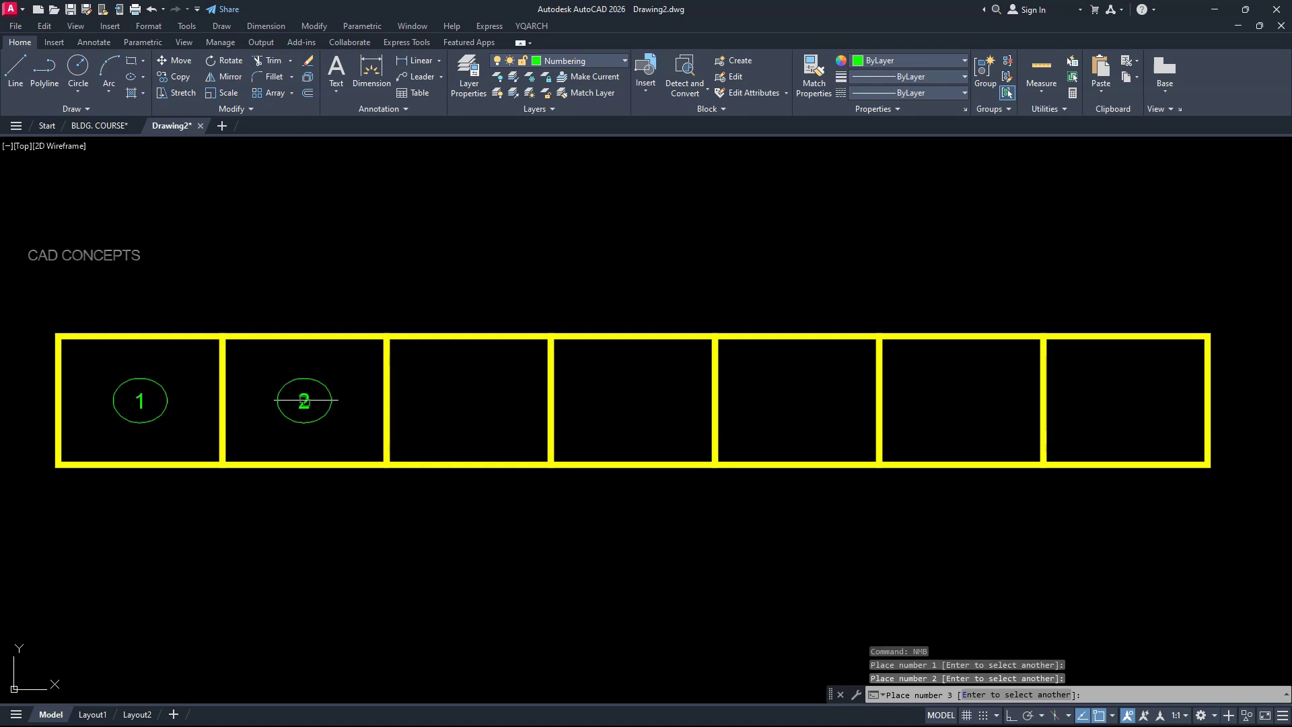
left_click(469, 401)
left_click(633, 401)
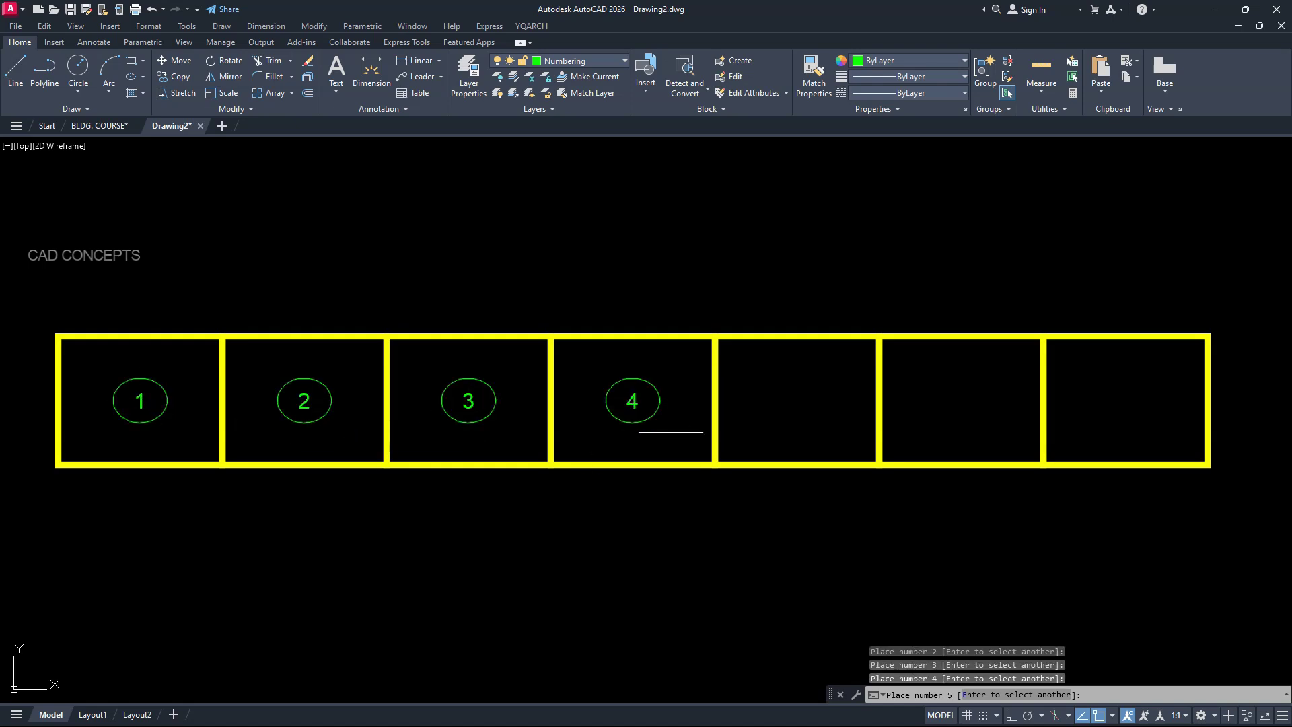
left_click(796, 401)
left_click(961, 401)
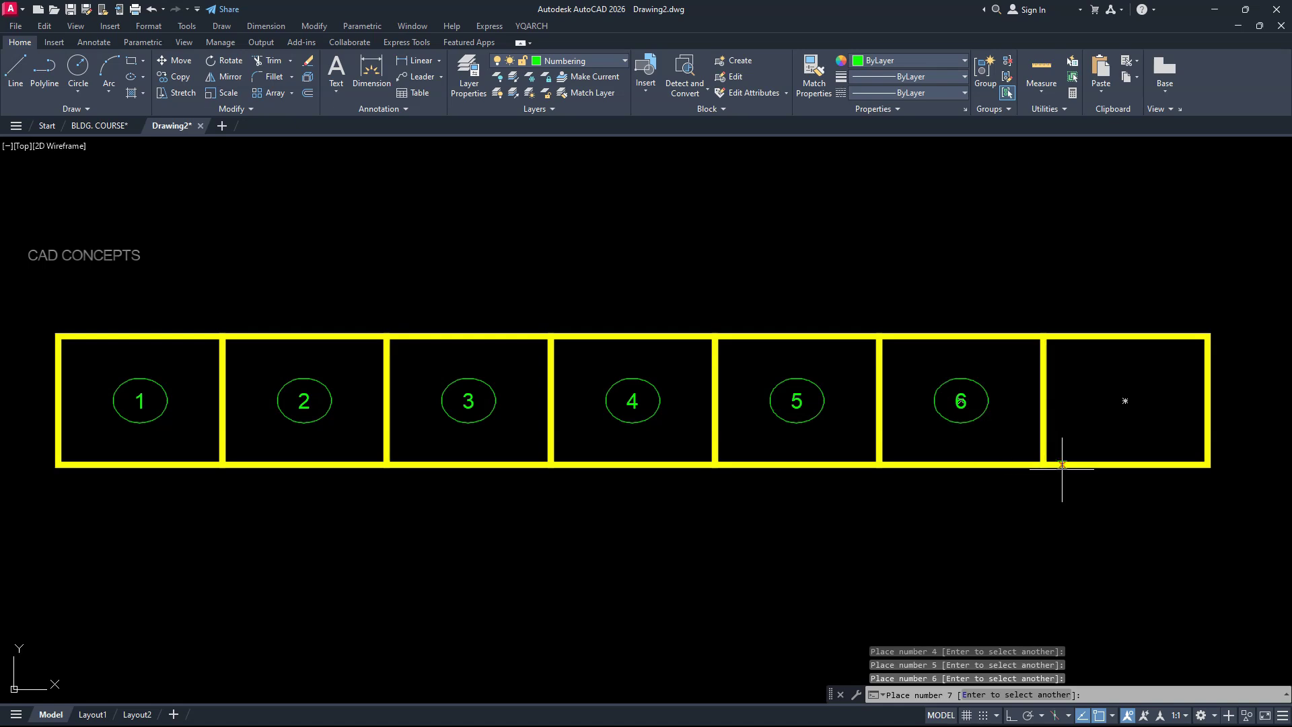
left_click(1124, 401)
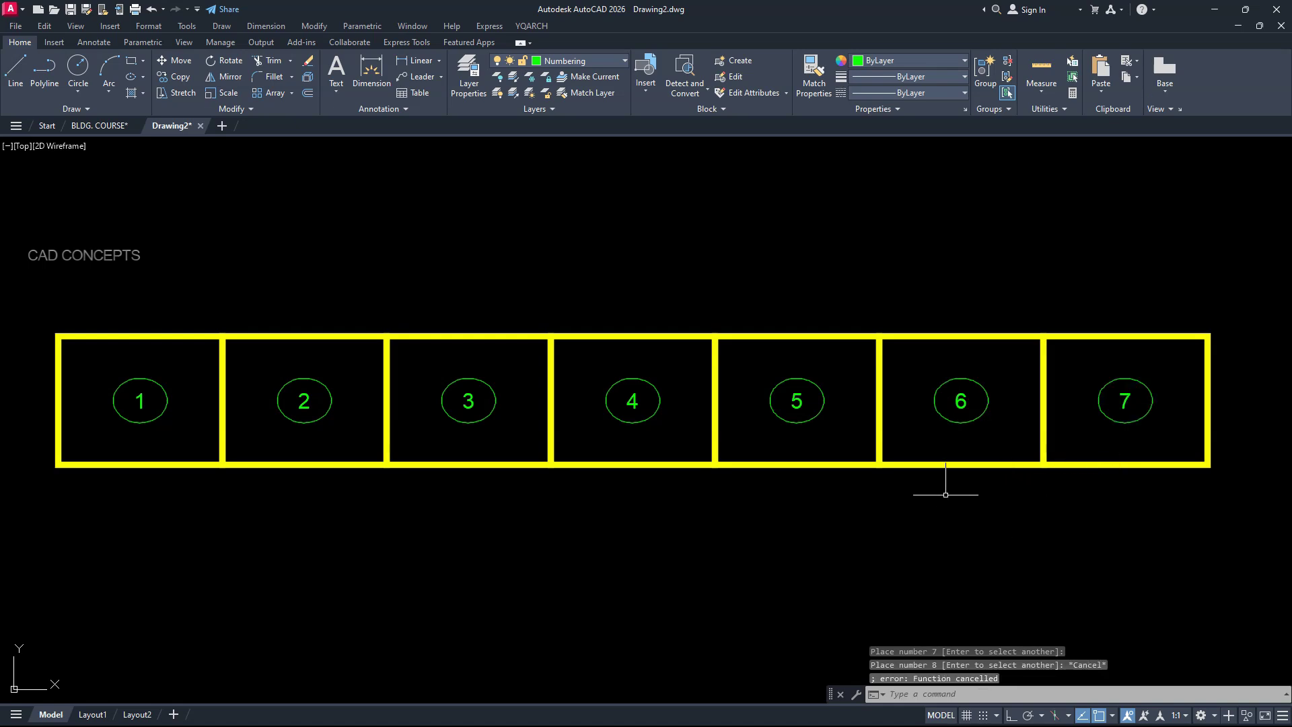
key("Escape")
Set up NMB numbering without a frame, with starting number 1, an increment of 1 and a text height of 40
scroll(1016, 373, "down", 3)
type("z")
key("Return")
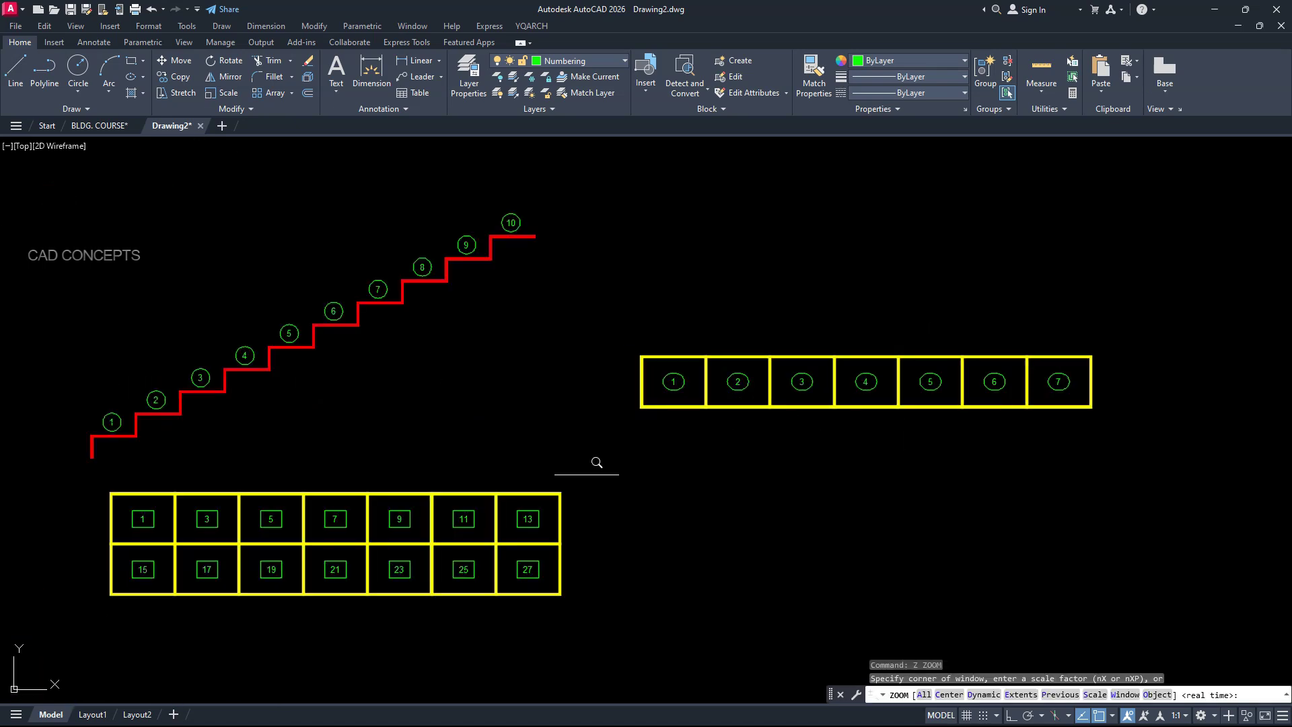
type("w")
key("Return")
left_click(56, 618)
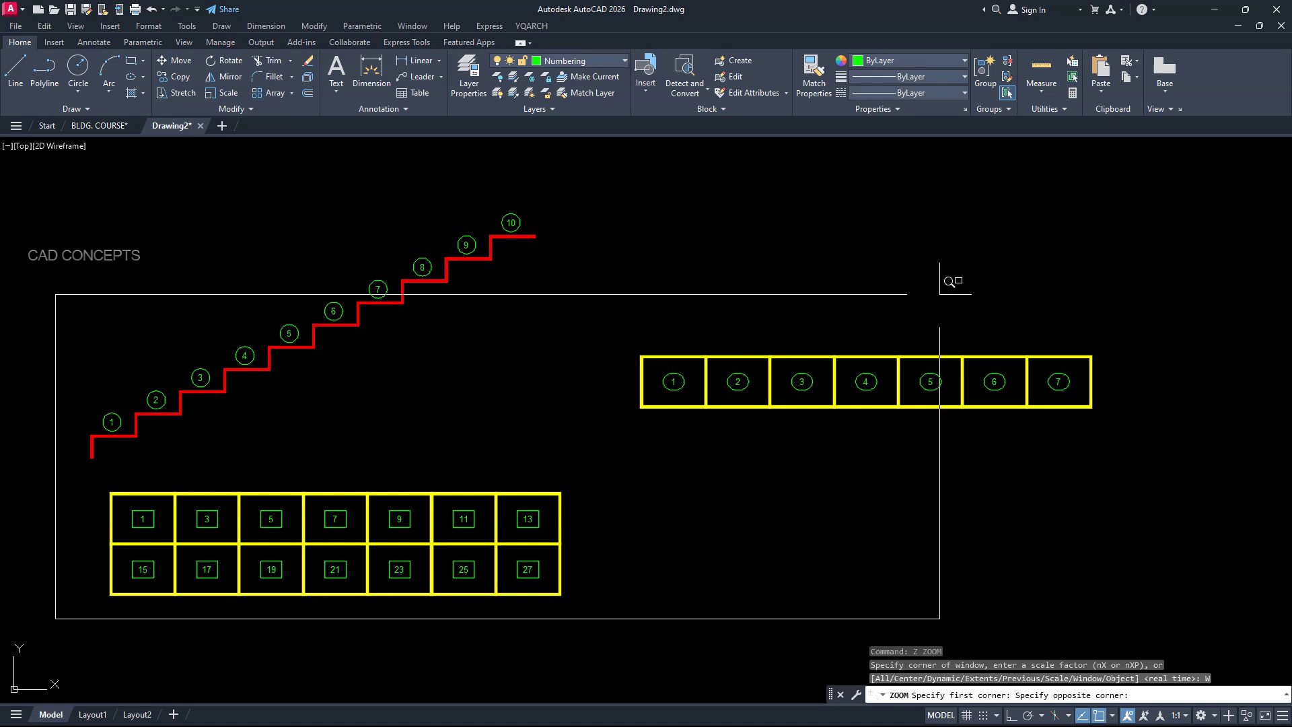
left_click(1144, 202)
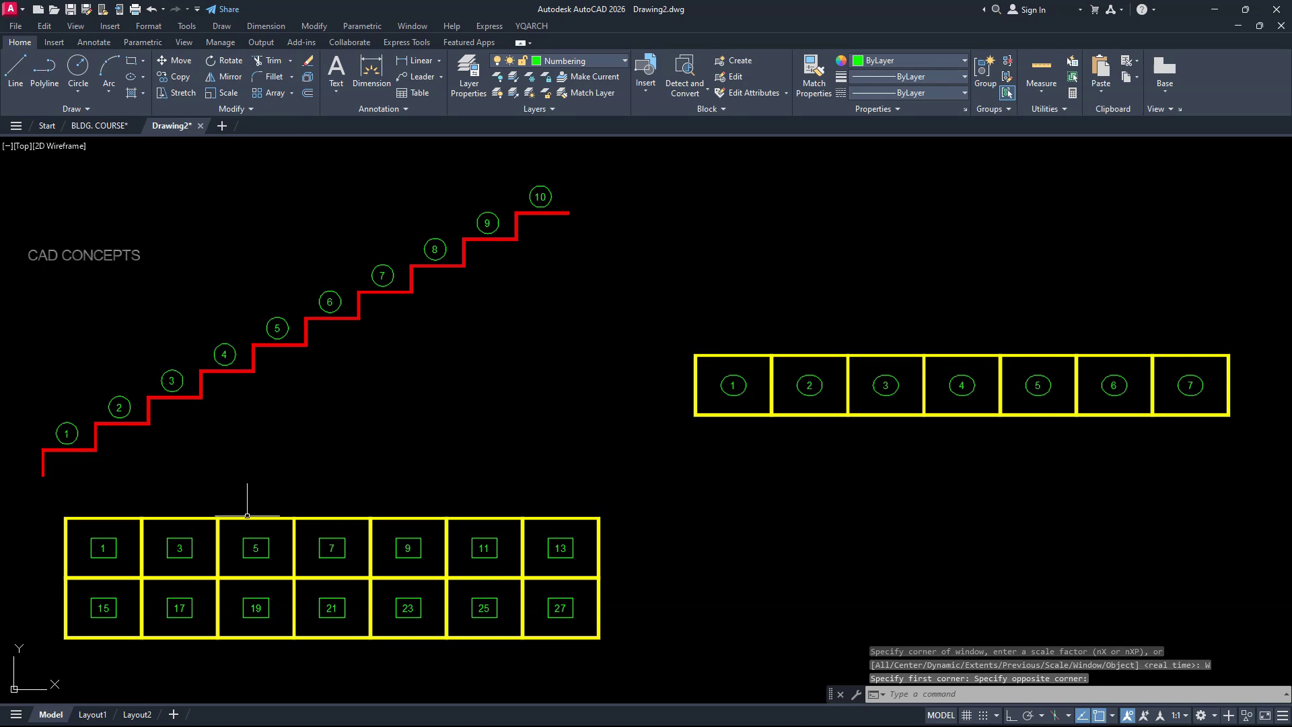
type("NBM")
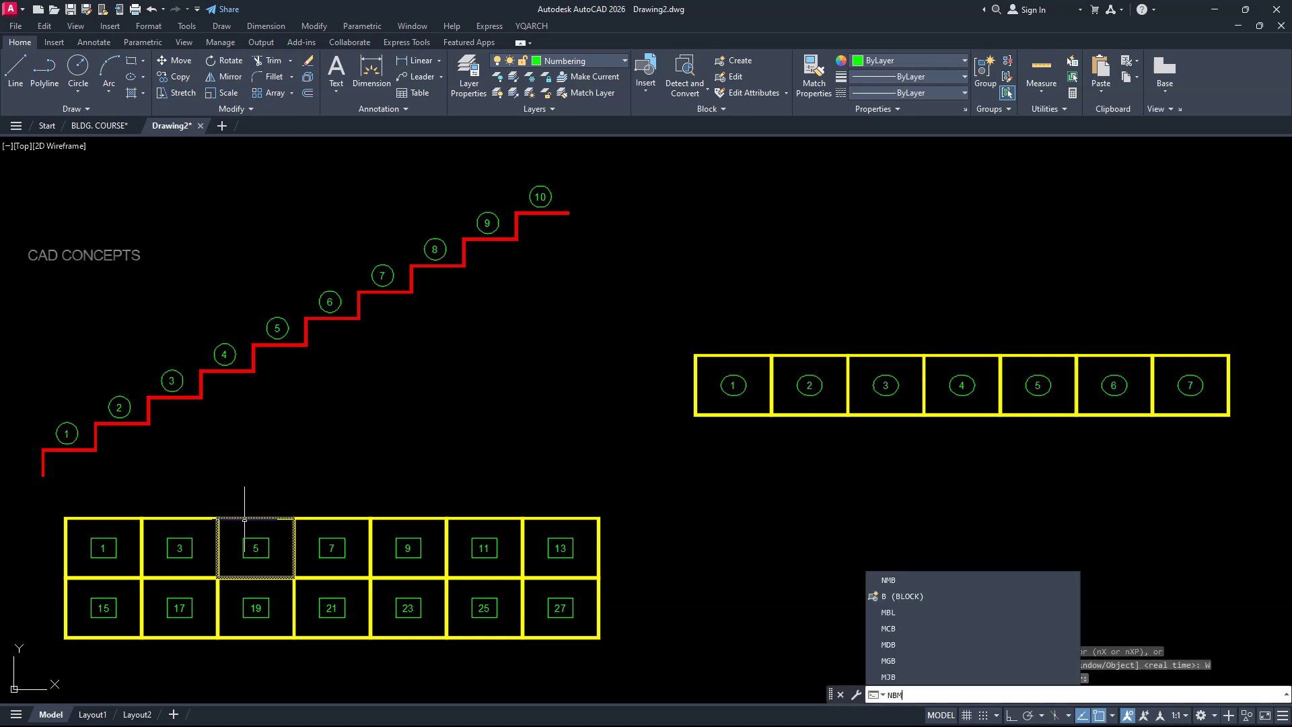
key("Escape")
key("Return")
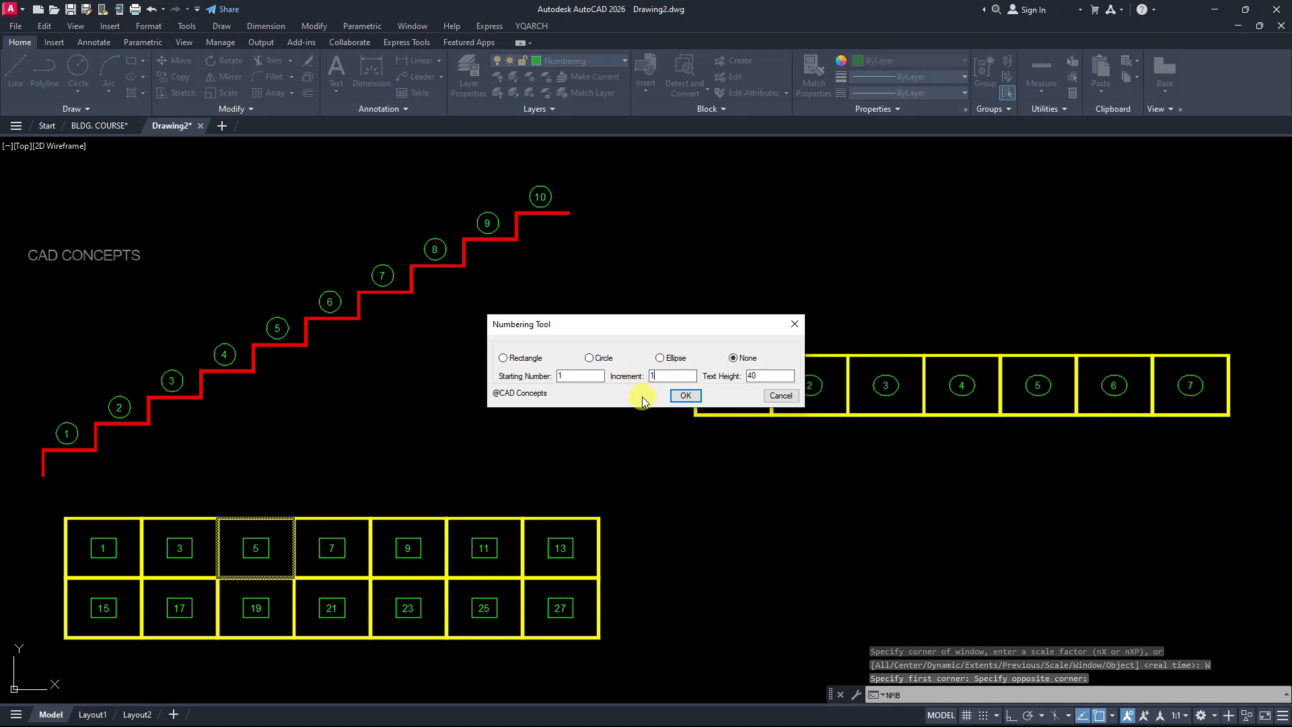
left_click(685, 396)
Place unframed numbers 1 to 10 scattered in the empty area above the single-row grid and end the numbering
left_click(734, 385)
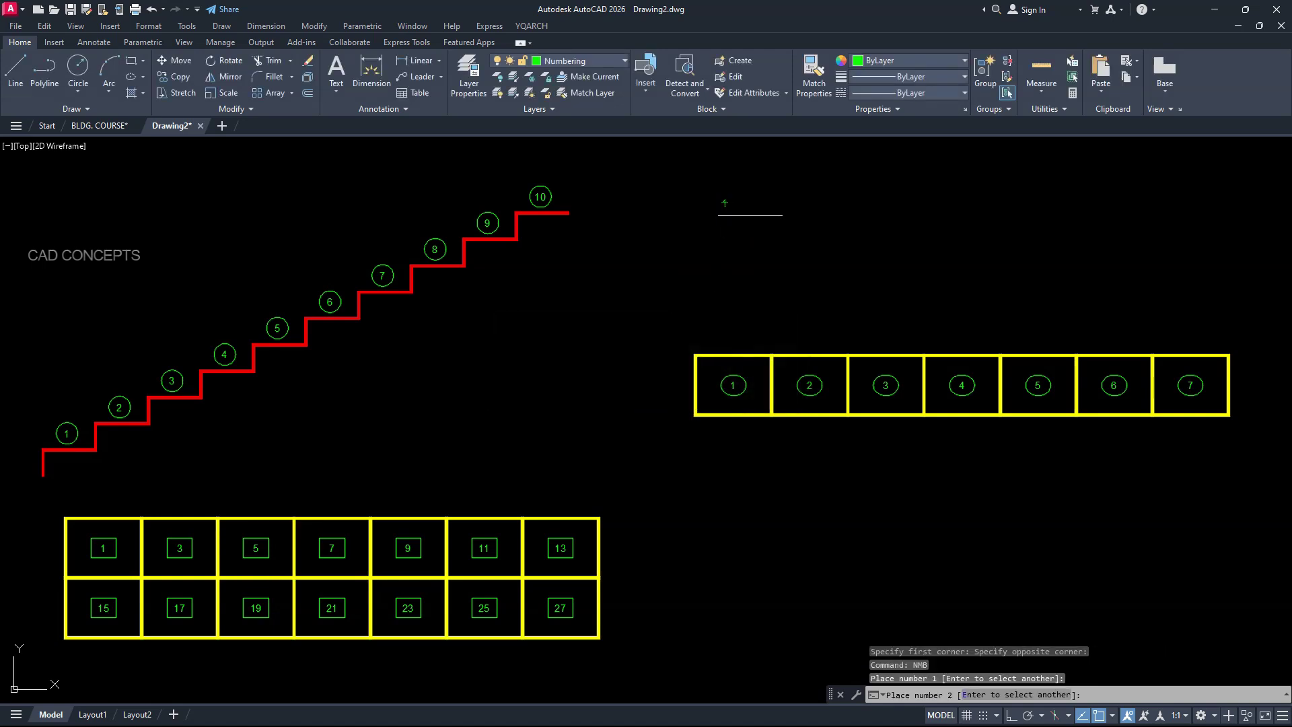
left_click(806, 240)
left_click(874, 180)
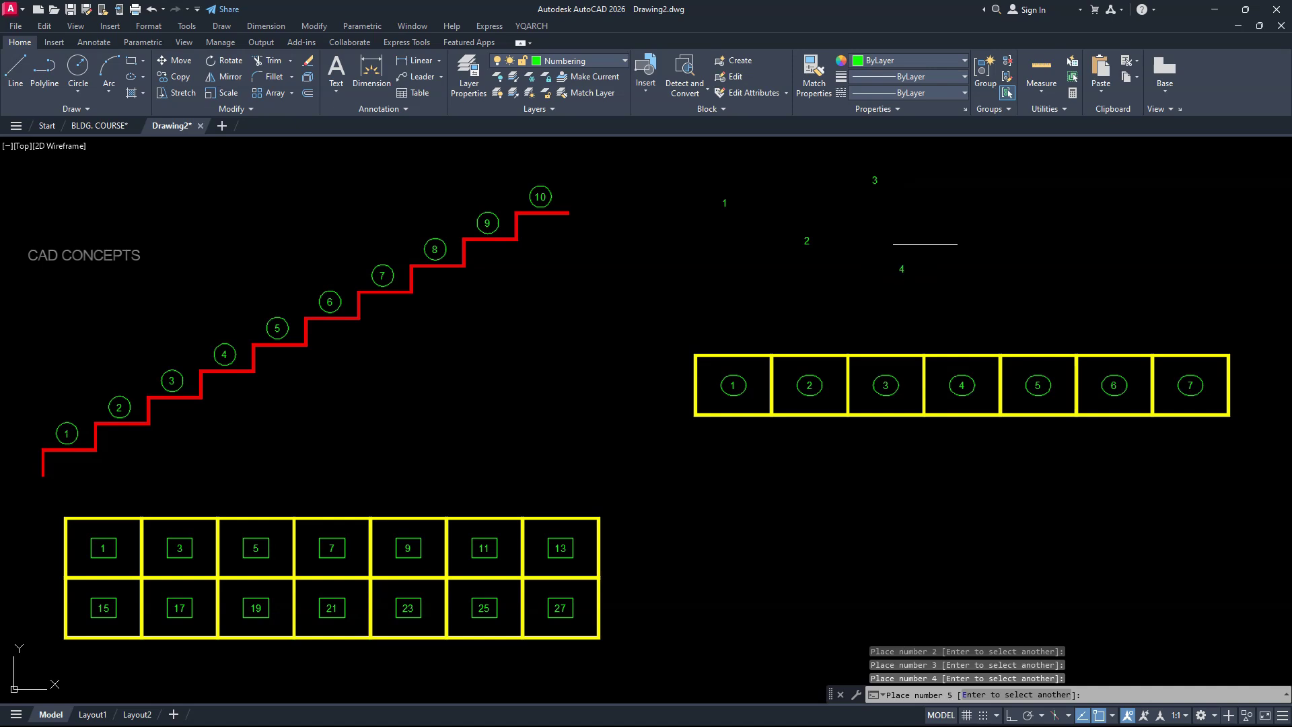
left_click(978, 262)
left_click(1091, 196)
left_click(1115, 281)
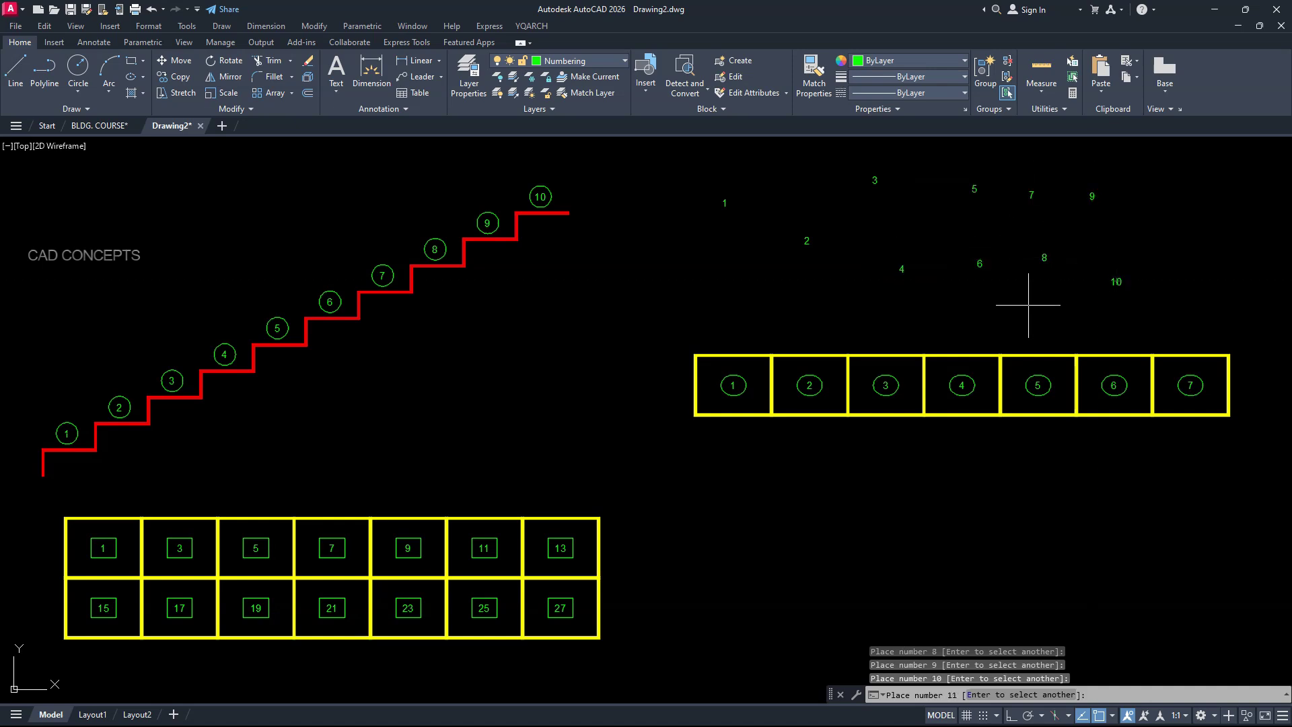
key("Escape")
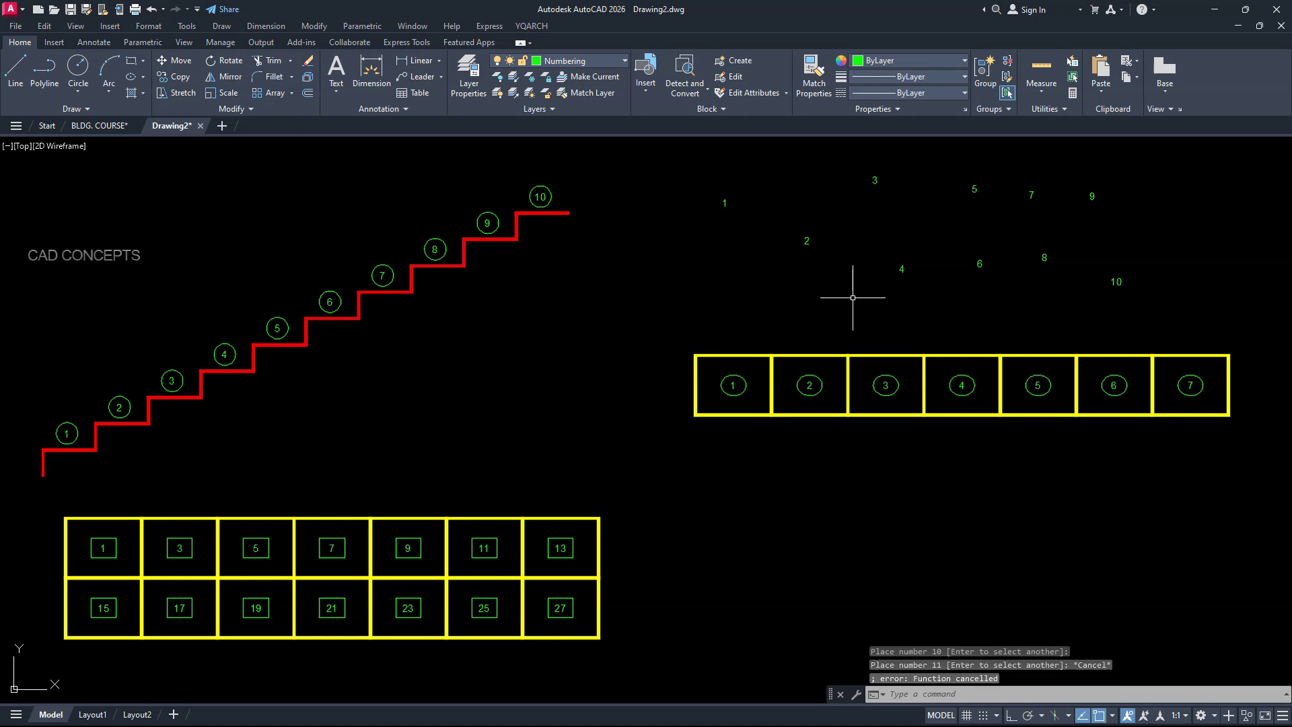
Restart NMB numbering without a frame, using starting number 1, an increment of 1 and a text height of 80
key("Return")
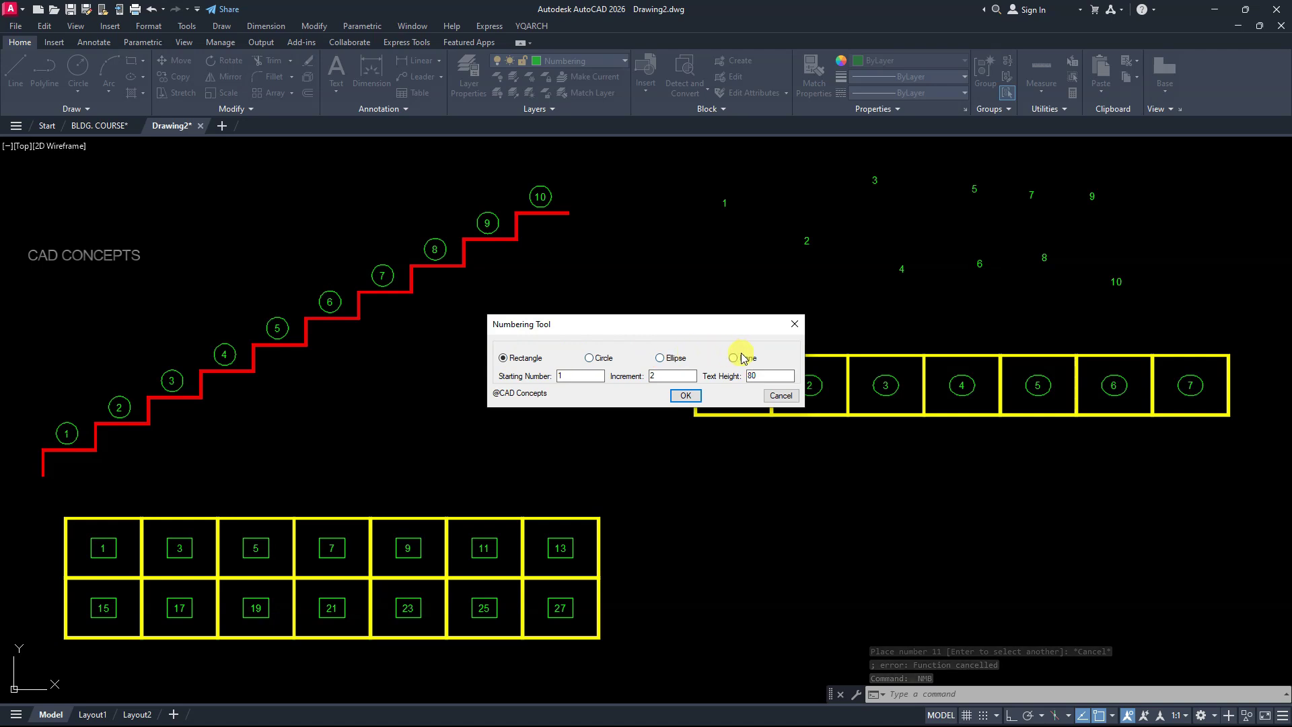
left_click(740, 357)
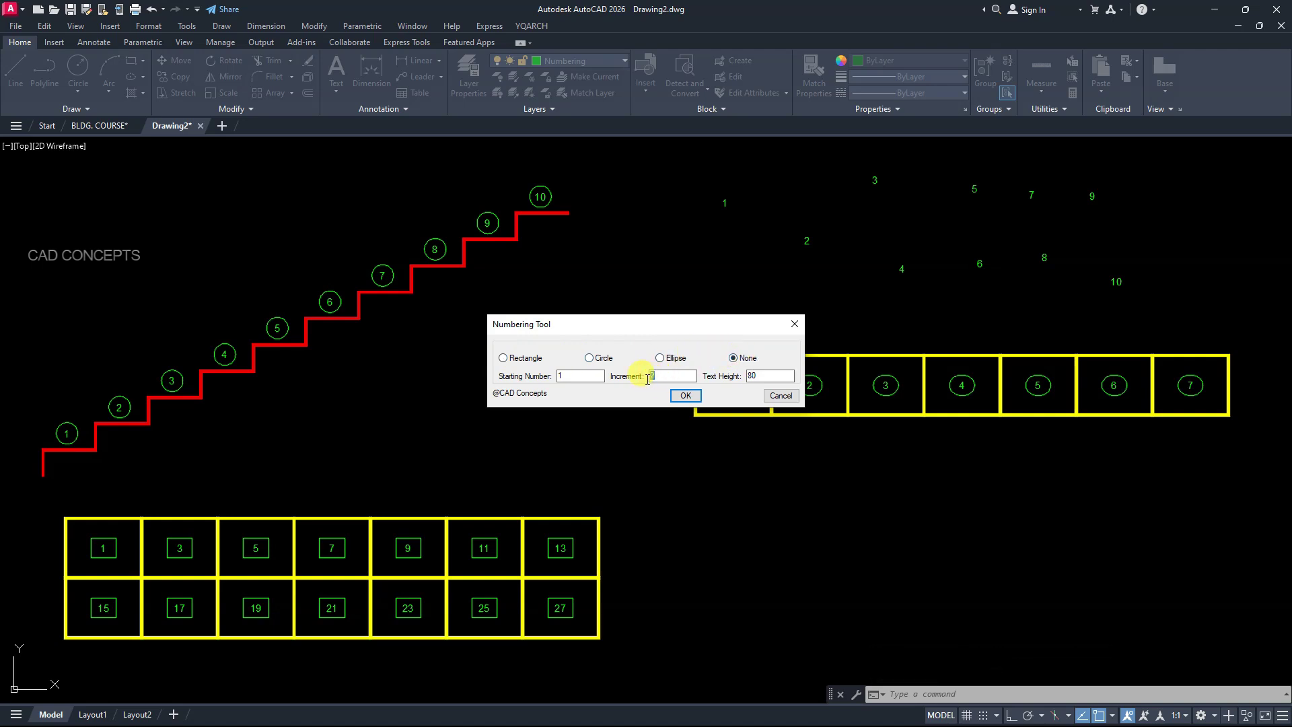
left_click(684, 400)
Place the larger unframed numbers 1 to 16 scattered in the empty area below the single-row grid
left_click(762, 477)
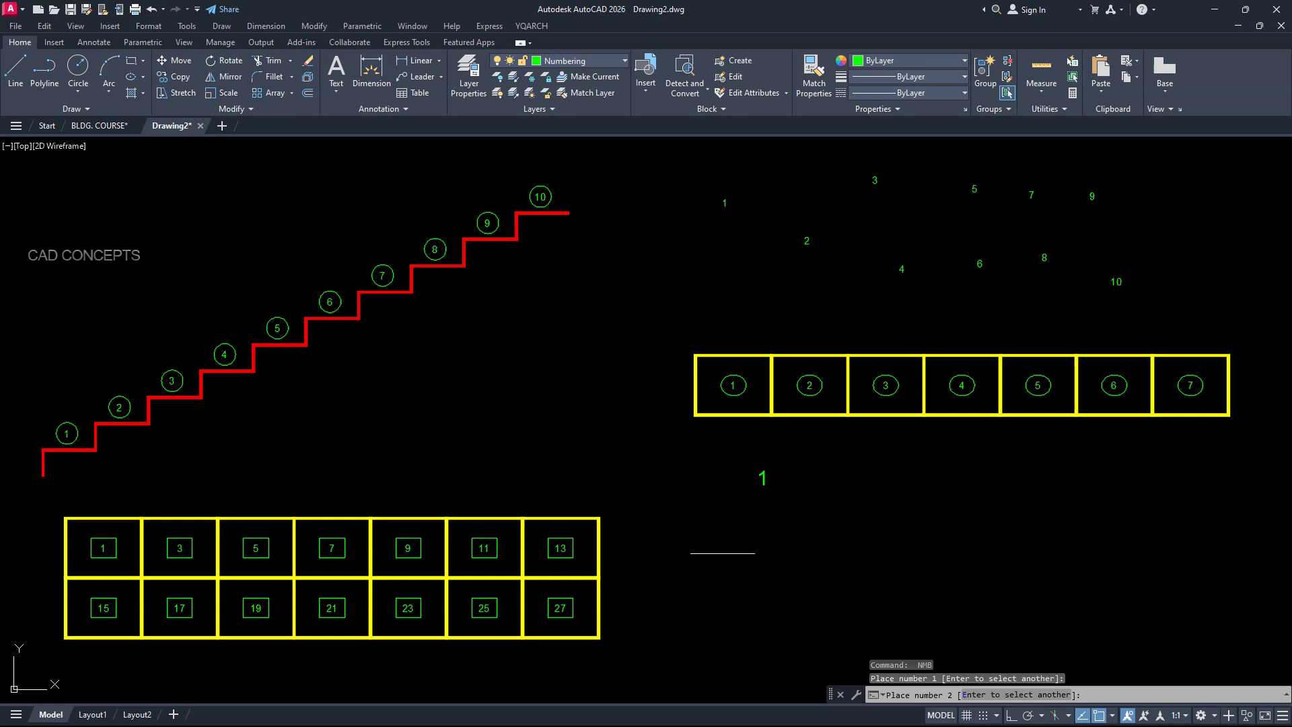
left_click(721, 555)
left_click(796, 456)
left_click(830, 537)
left_click(848, 463)
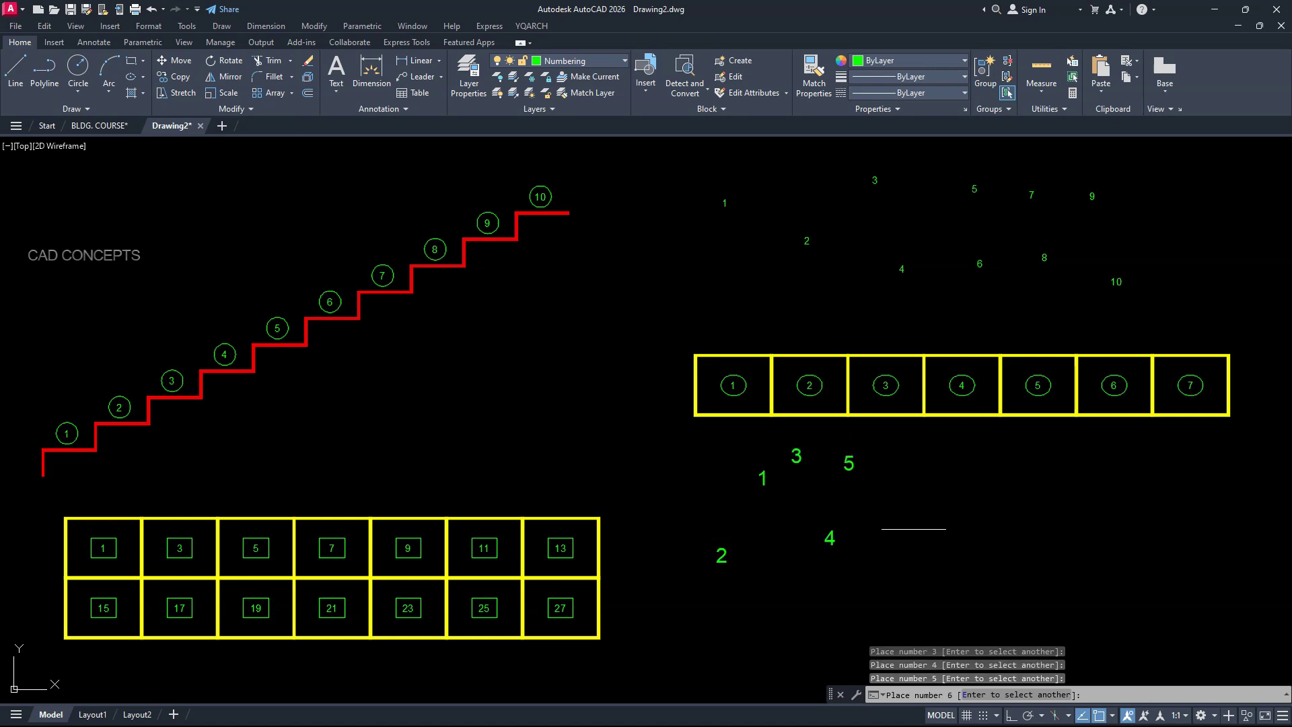
left_click(924, 543)
left_click(998, 539)
left_click(1021, 480)
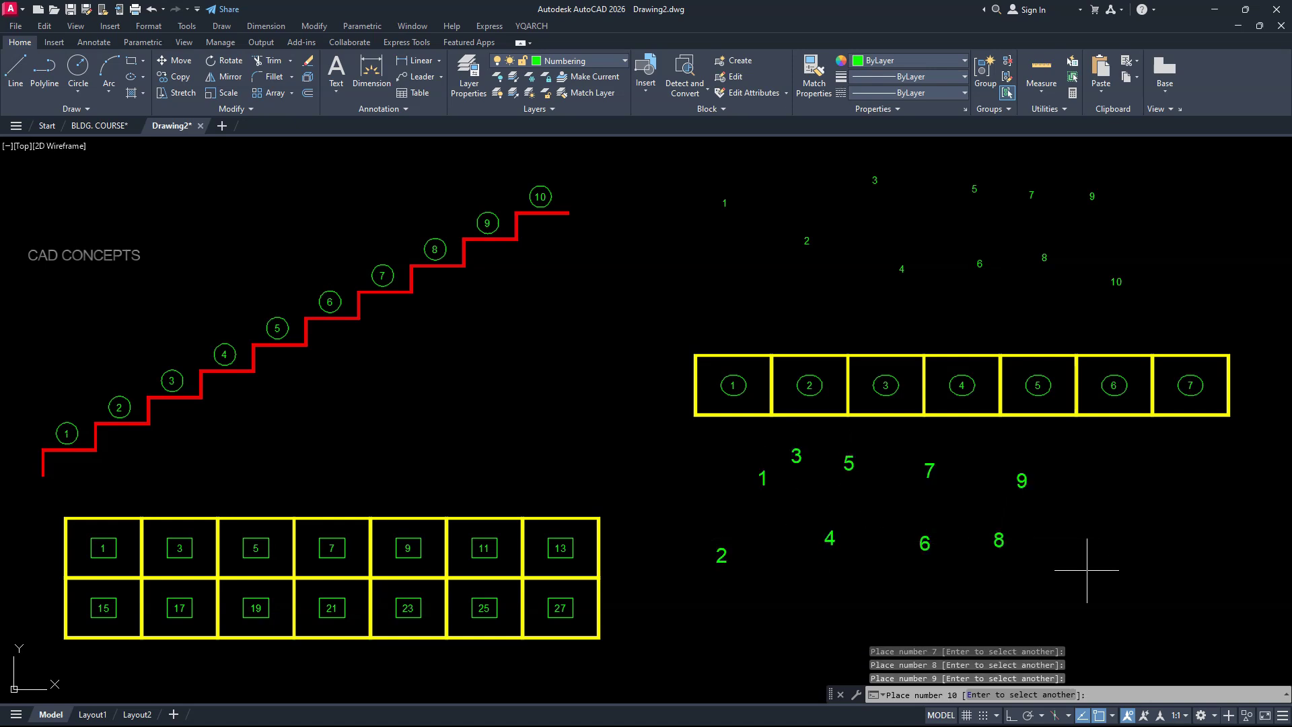
left_click(1086, 570)
left_click(1132, 499)
left_click(1170, 575)
left_click(1230, 514)
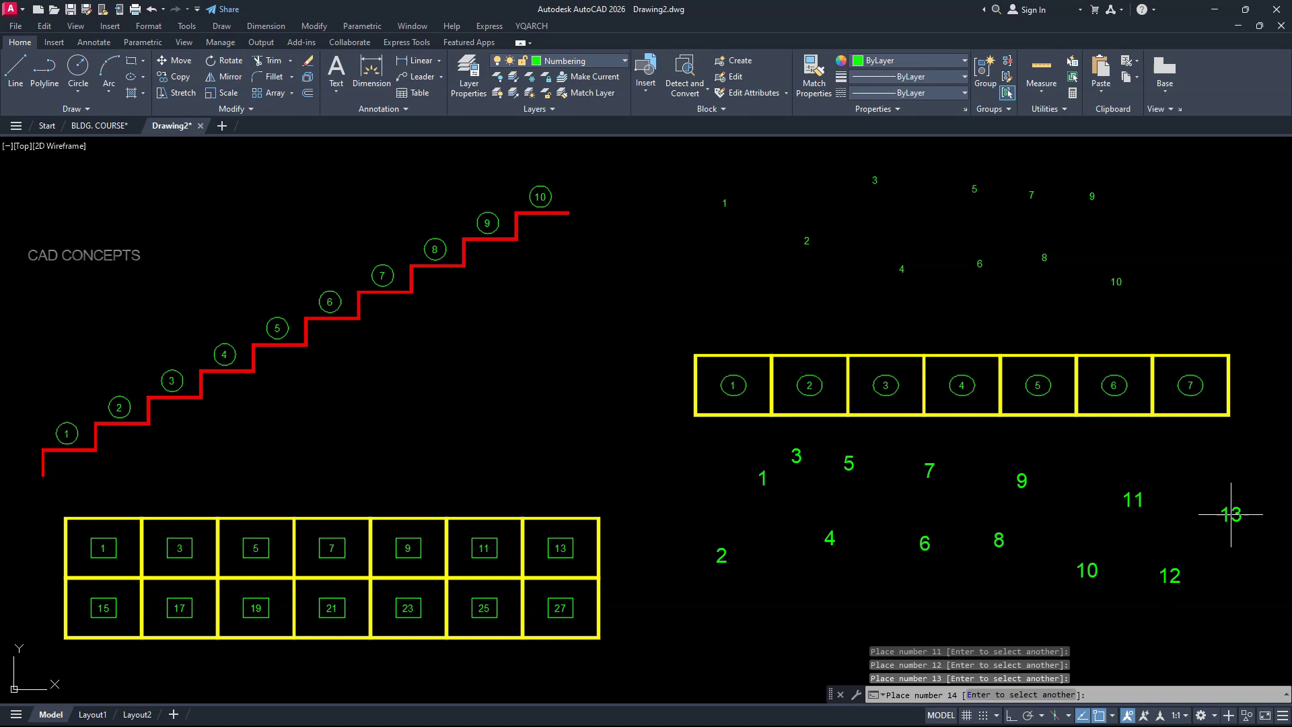
left_click(1084, 525)
left_click(1095, 452)
left_click(905, 614)
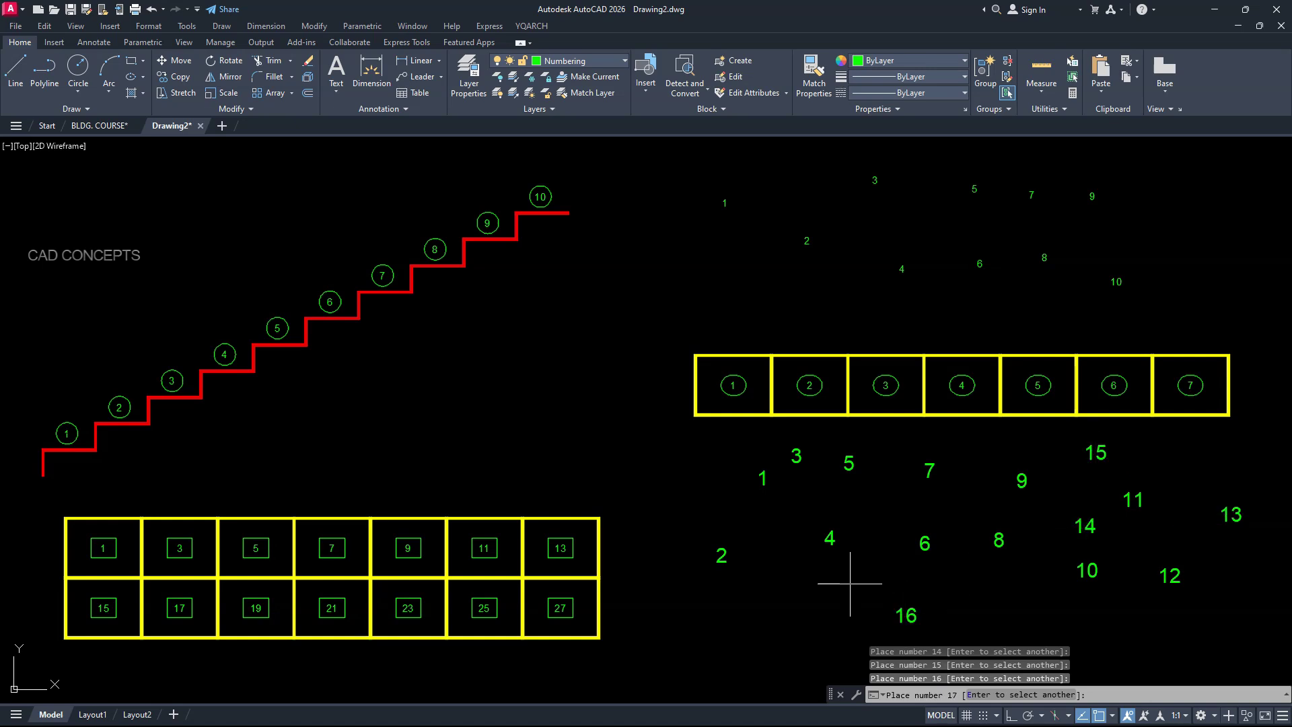
Place the larger unframed numbers 17 to 23 scattered in the empty area below the single-row grid and end the numbering
left_click(757, 651)
left_click(758, 542)
left_click(671, 508)
left_click(776, 619)
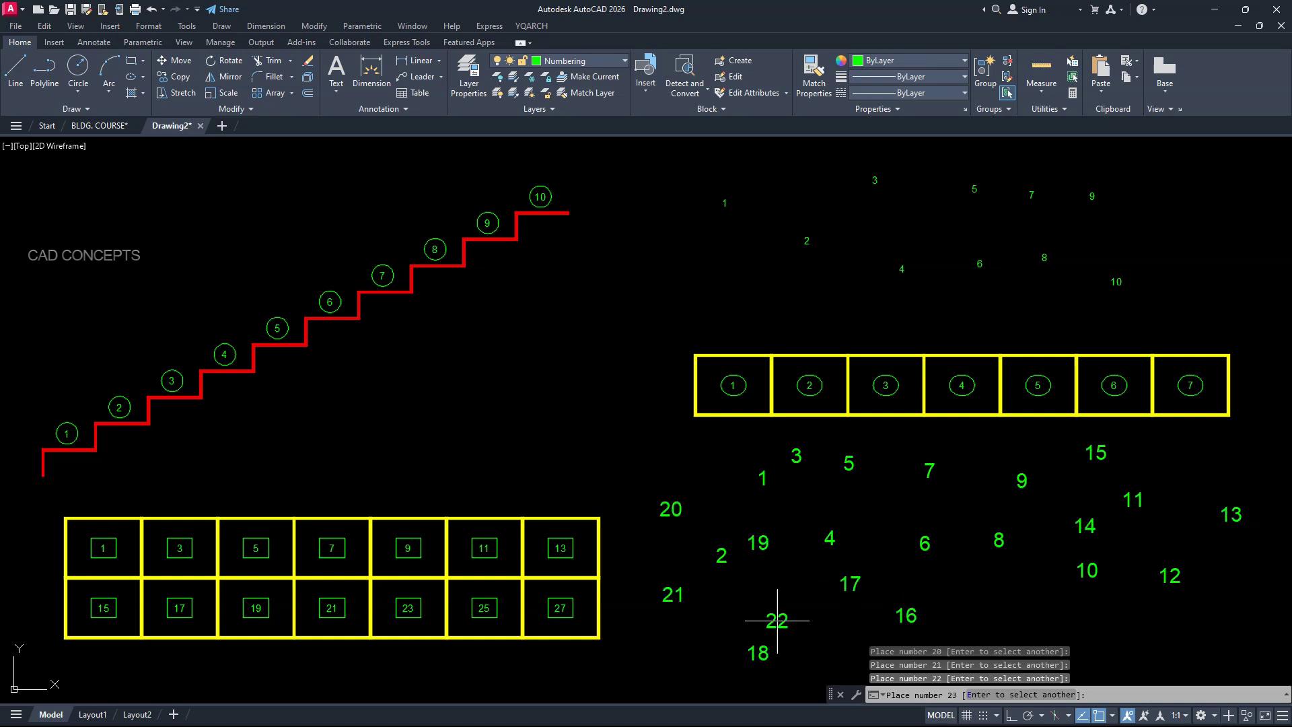
left_click(798, 577)
key("Escape")
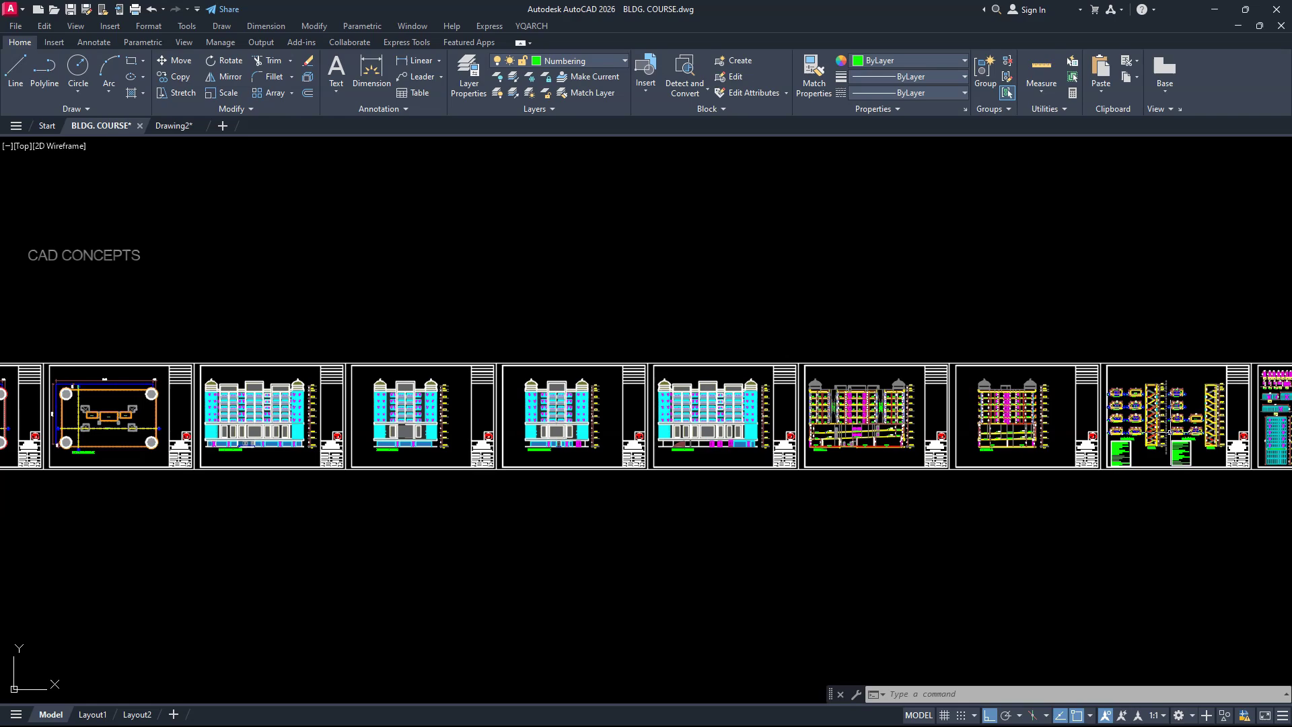
In the BLDG. COURSE drawing, start the RST stair calculator at SECTION X1-X1 and move its dialog clear of the section's right side
scroll(1166, 437, "up", 10)
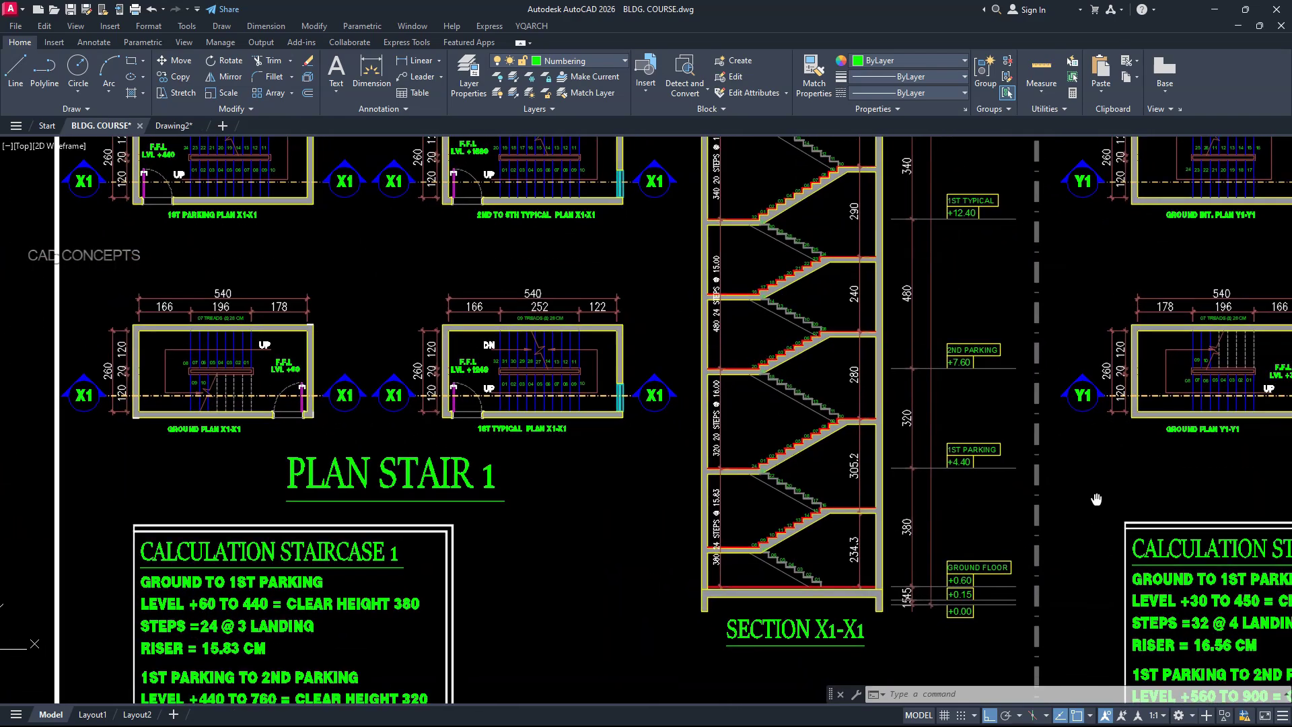
scroll(1094, 499, "up", 3)
scroll(1076, 508, "down", 4)
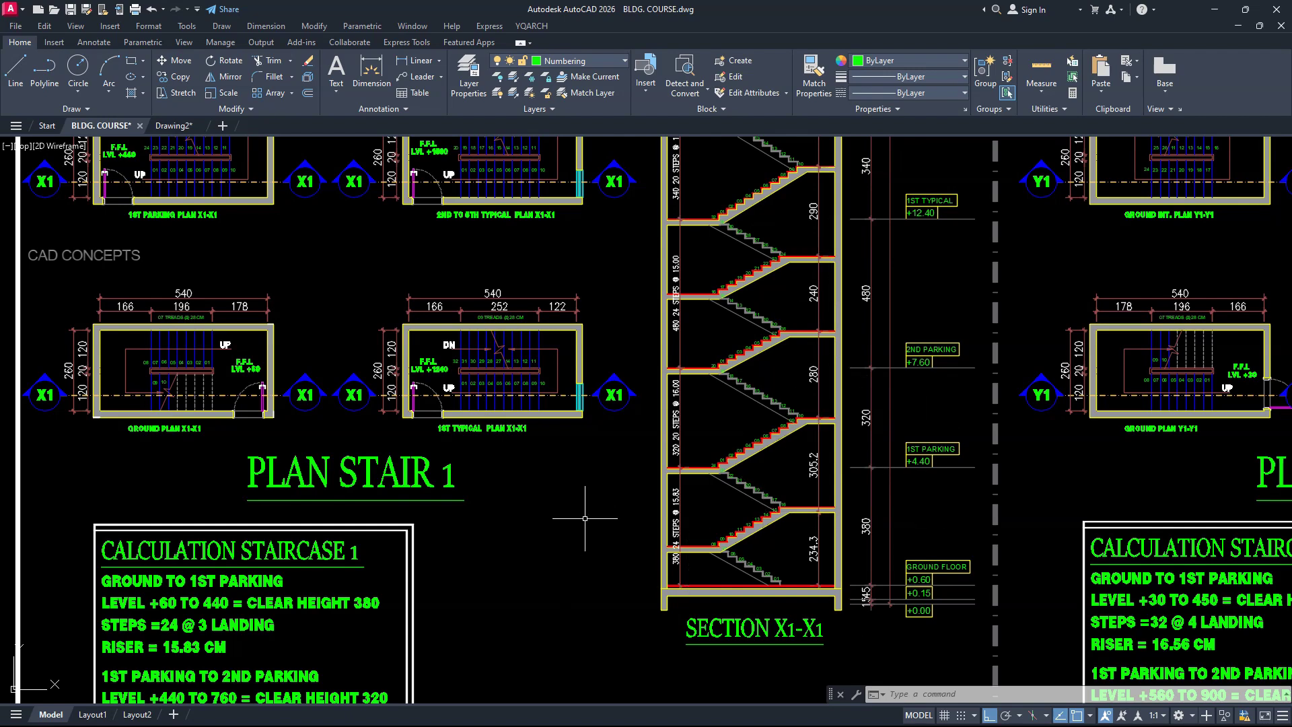
type("RS")
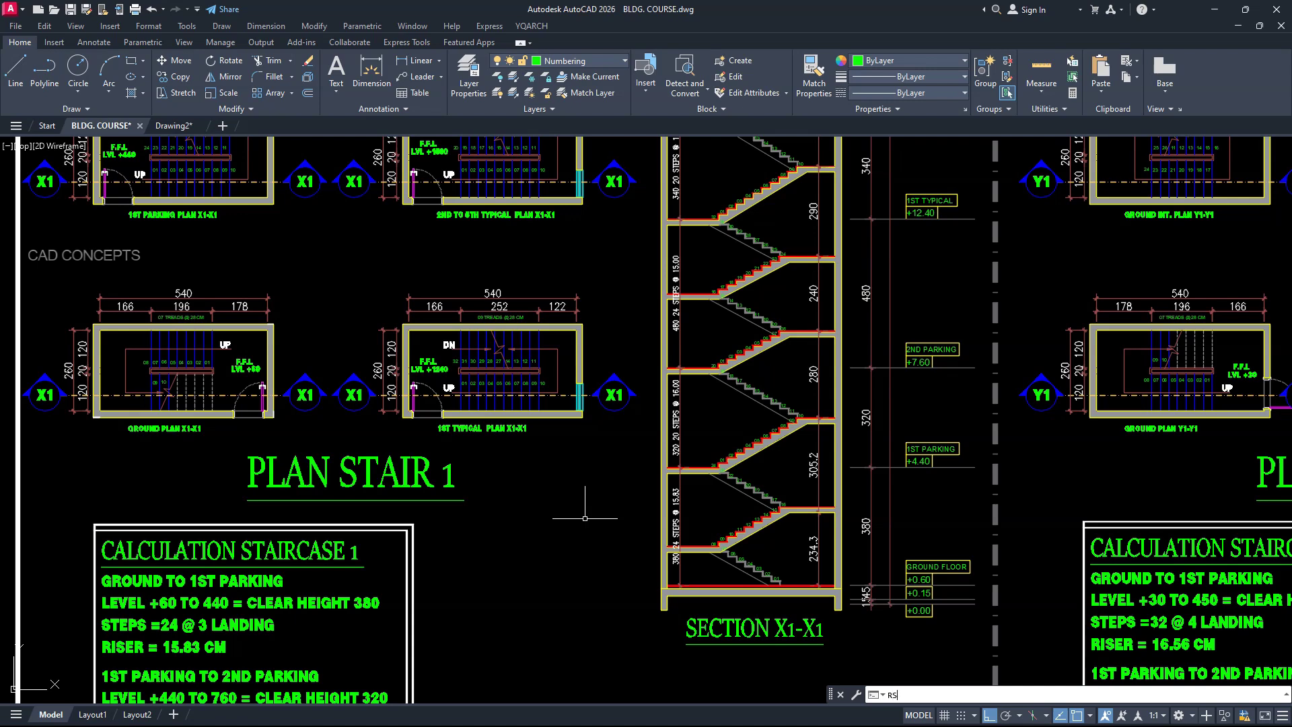
type("T")
key("Return")
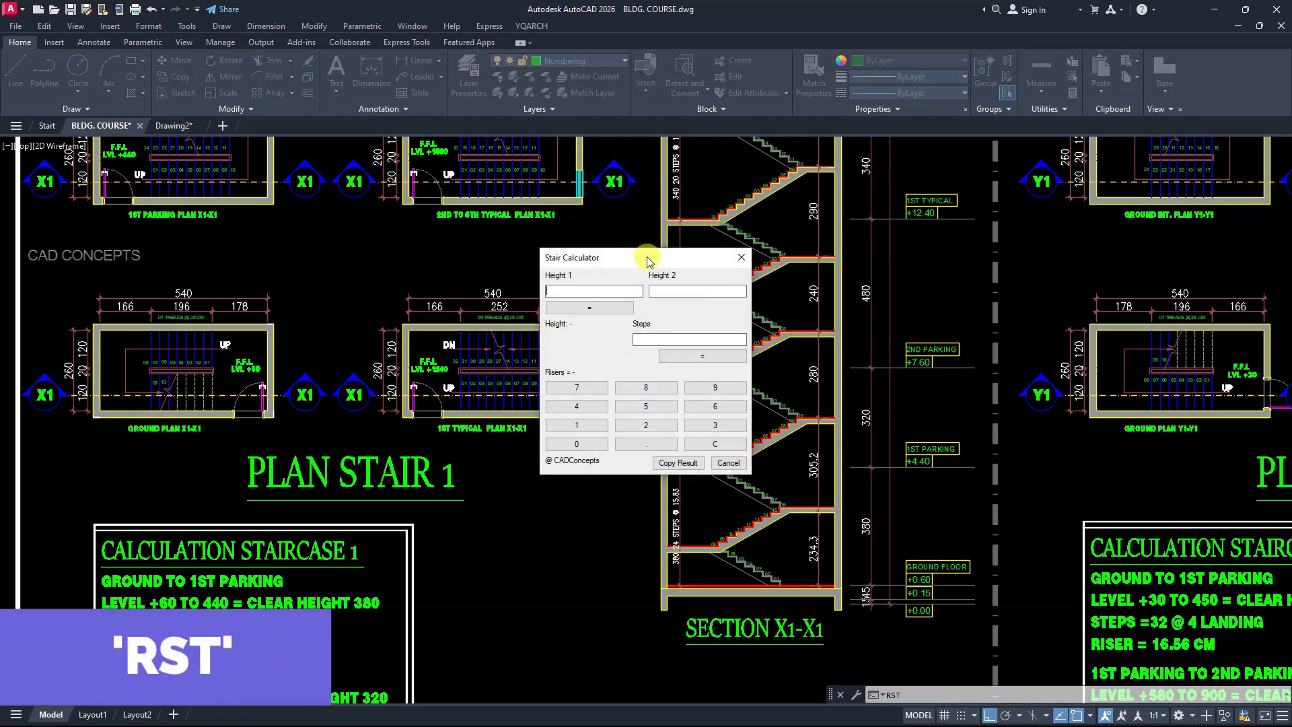
left_click_drag(647, 257, 589, 258)
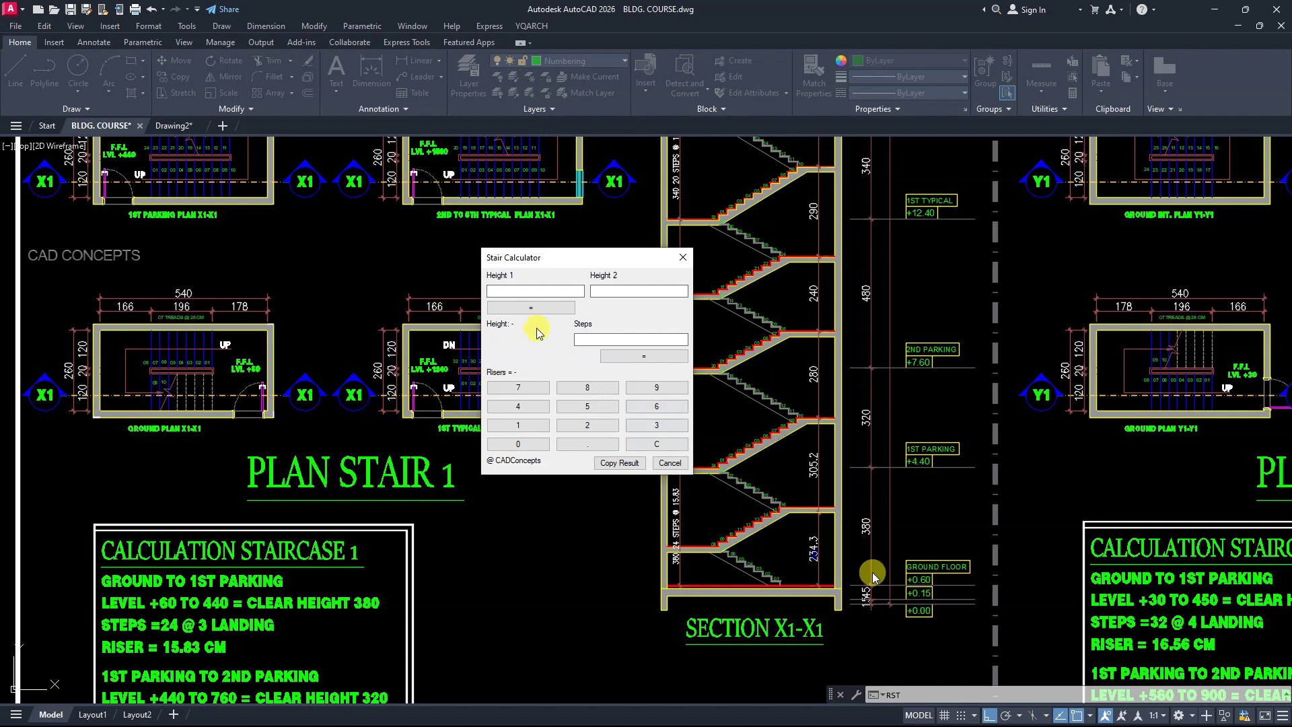
Calculate the height from ground floor to 1st parking with Height 1 as 60 and Height 2 as 440
left_click(654, 408)
left_click(541, 444)
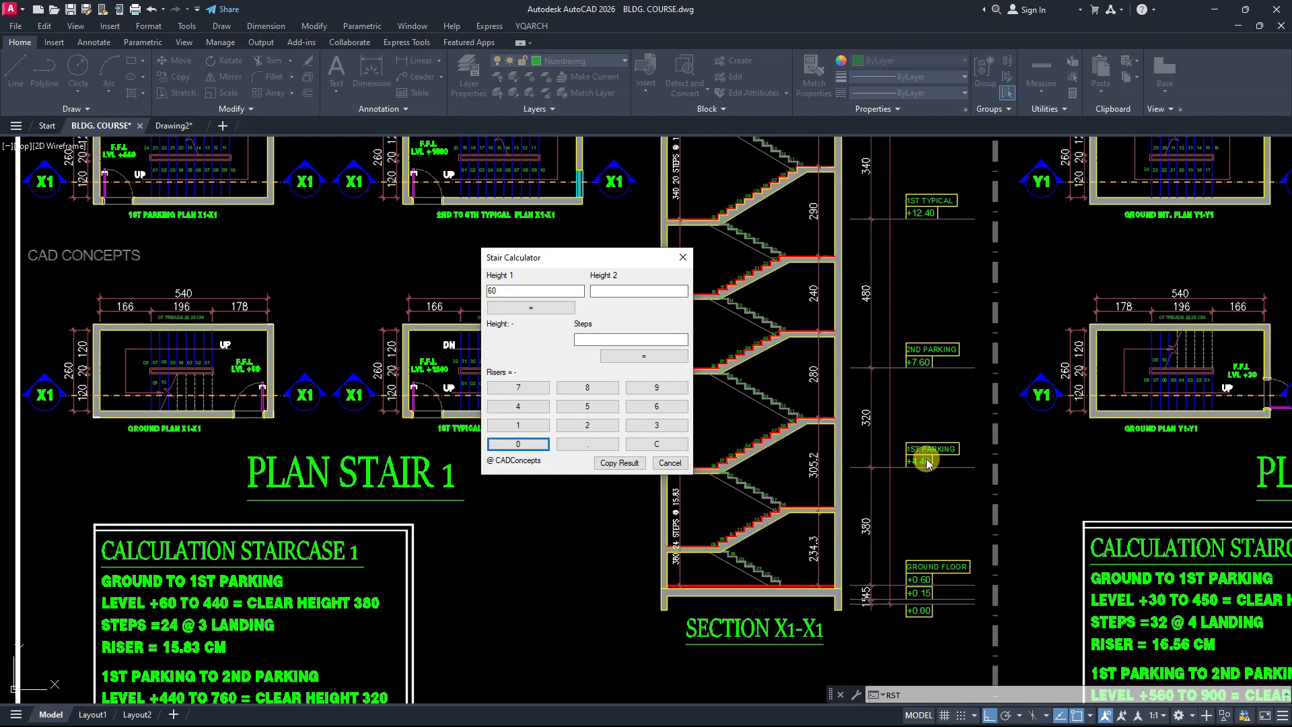
left_click(608, 290)
left_click(517, 407)
left_click(516, 408)
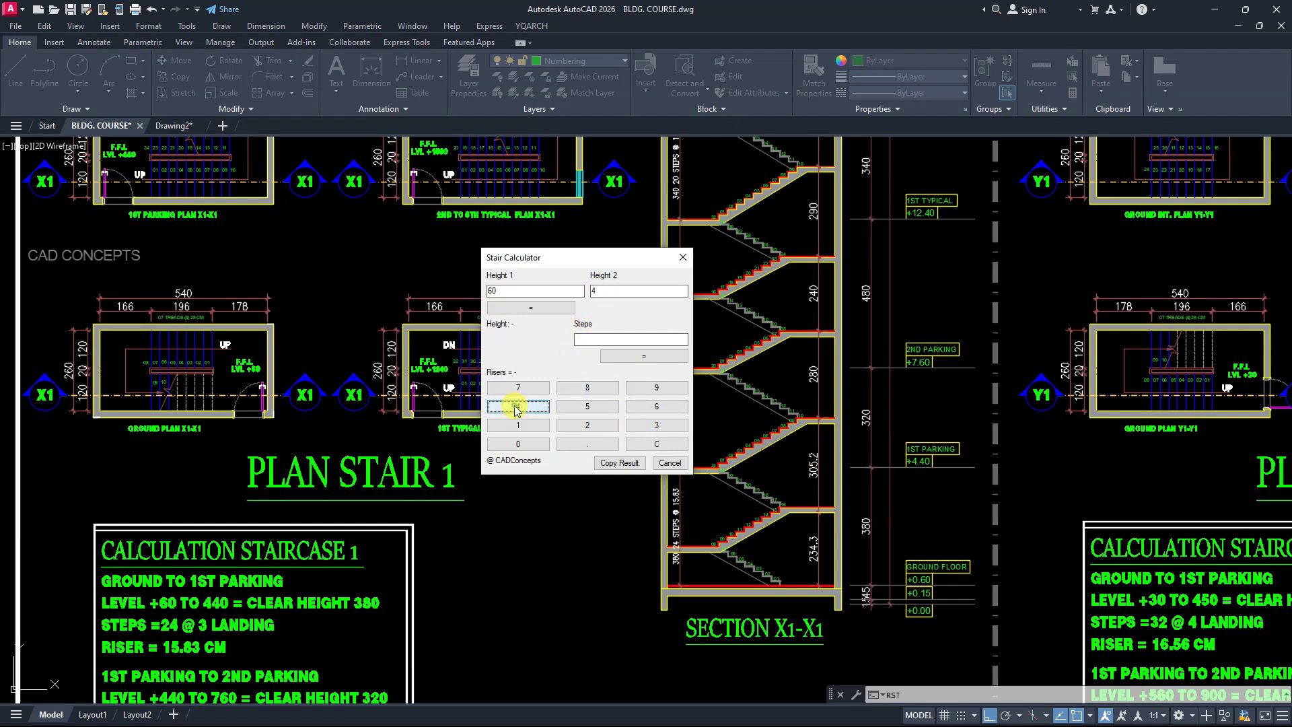
left_click(519, 445)
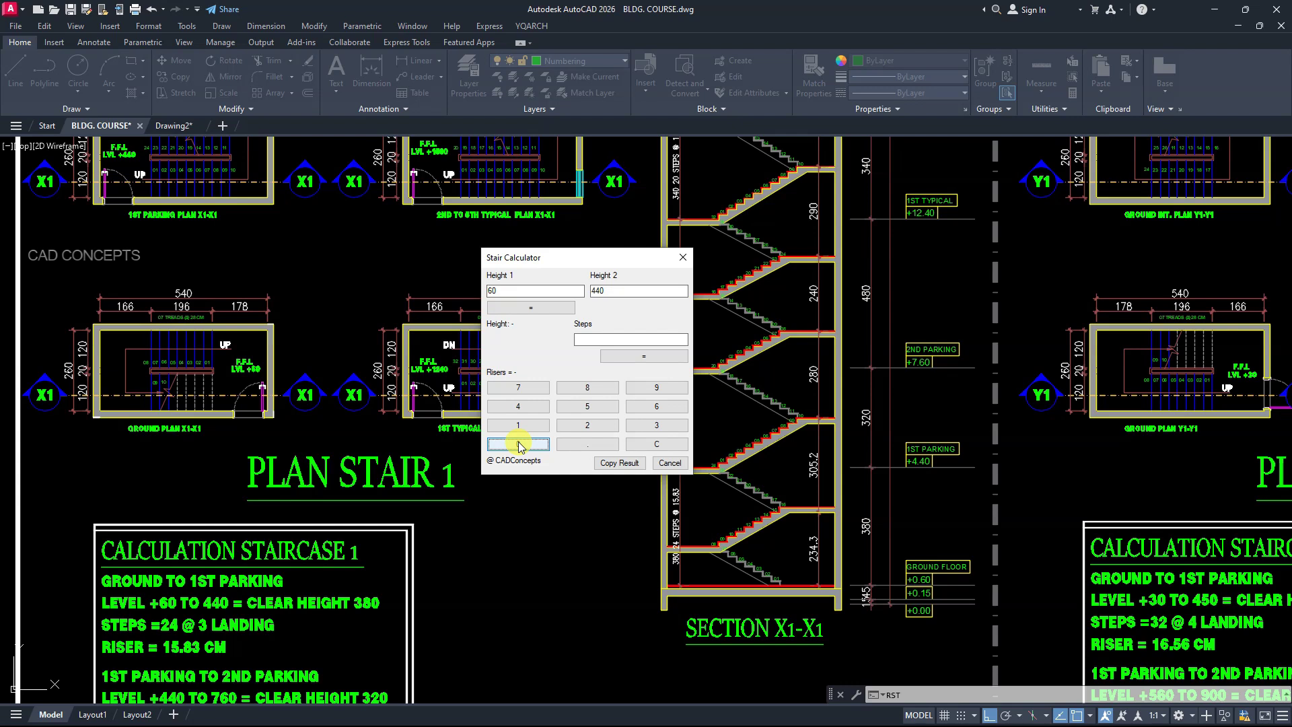
left_click(547, 308)
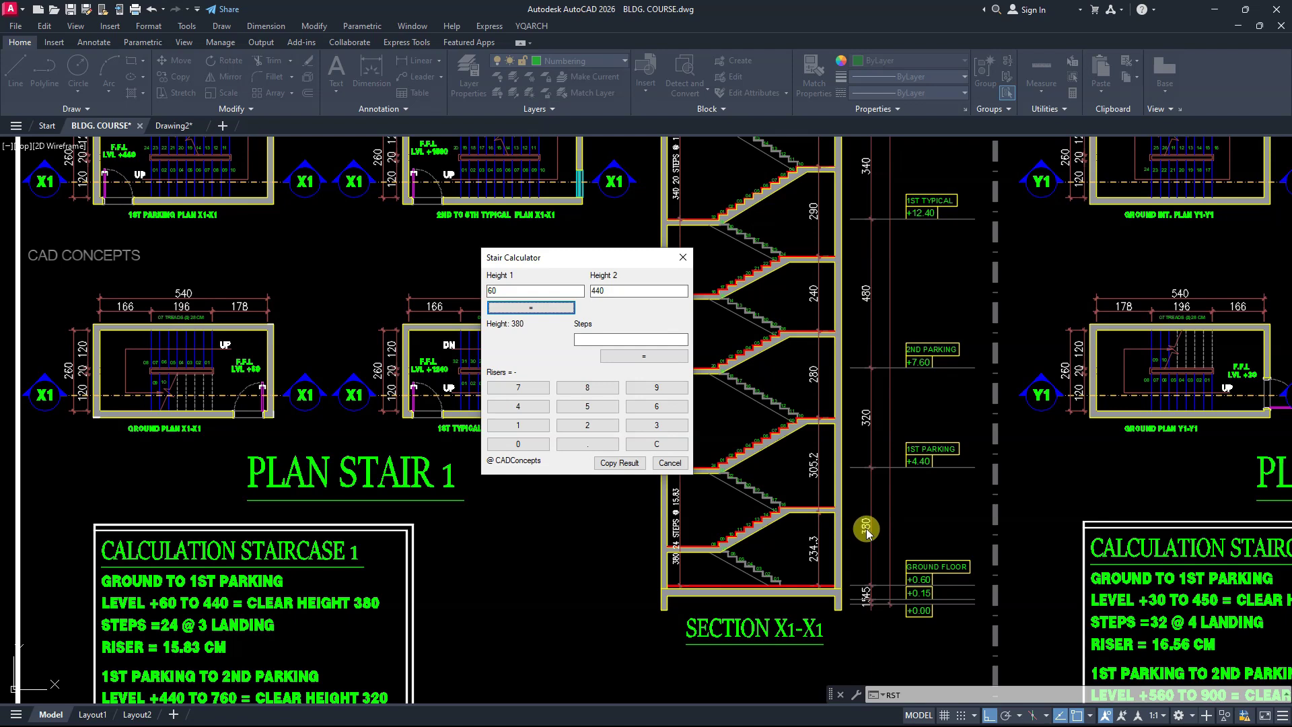
Calculate the riser for 24 steps and place the copied result inside the section between ground floor and 1st parking
left_click(592, 340)
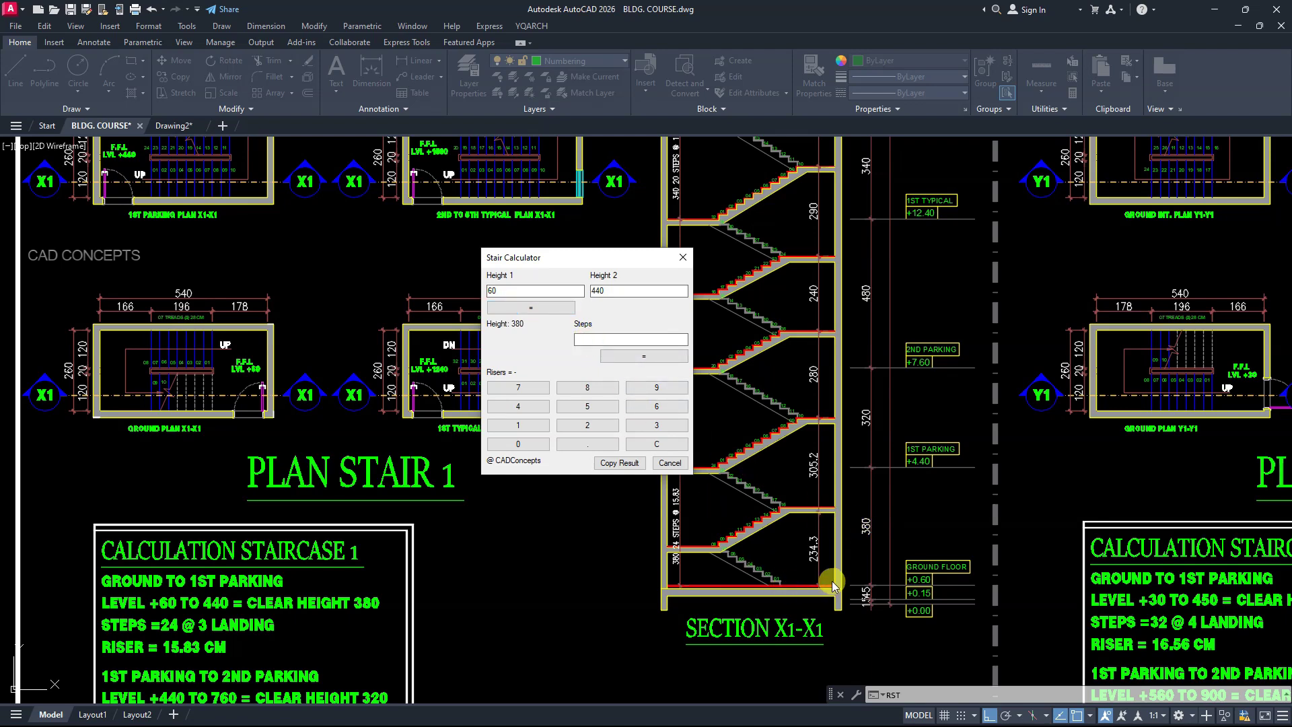
left_click(581, 427)
left_click(518, 409)
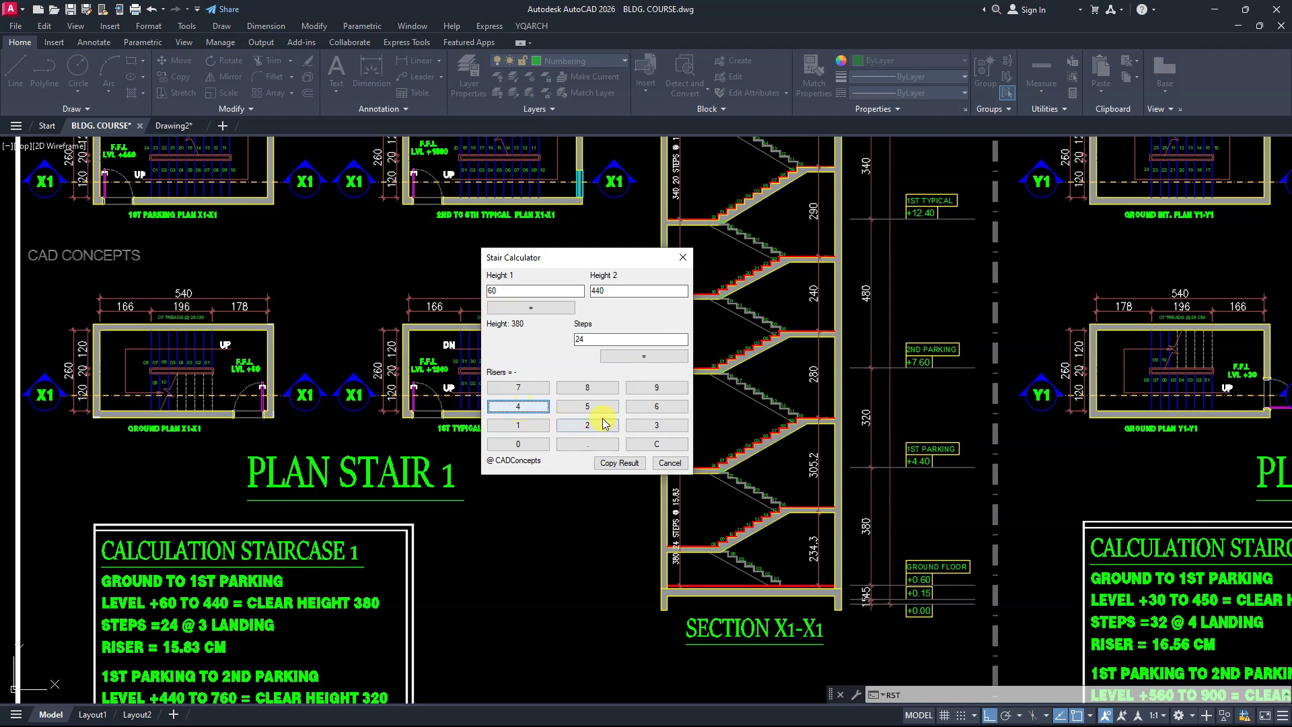
left_click(656, 360)
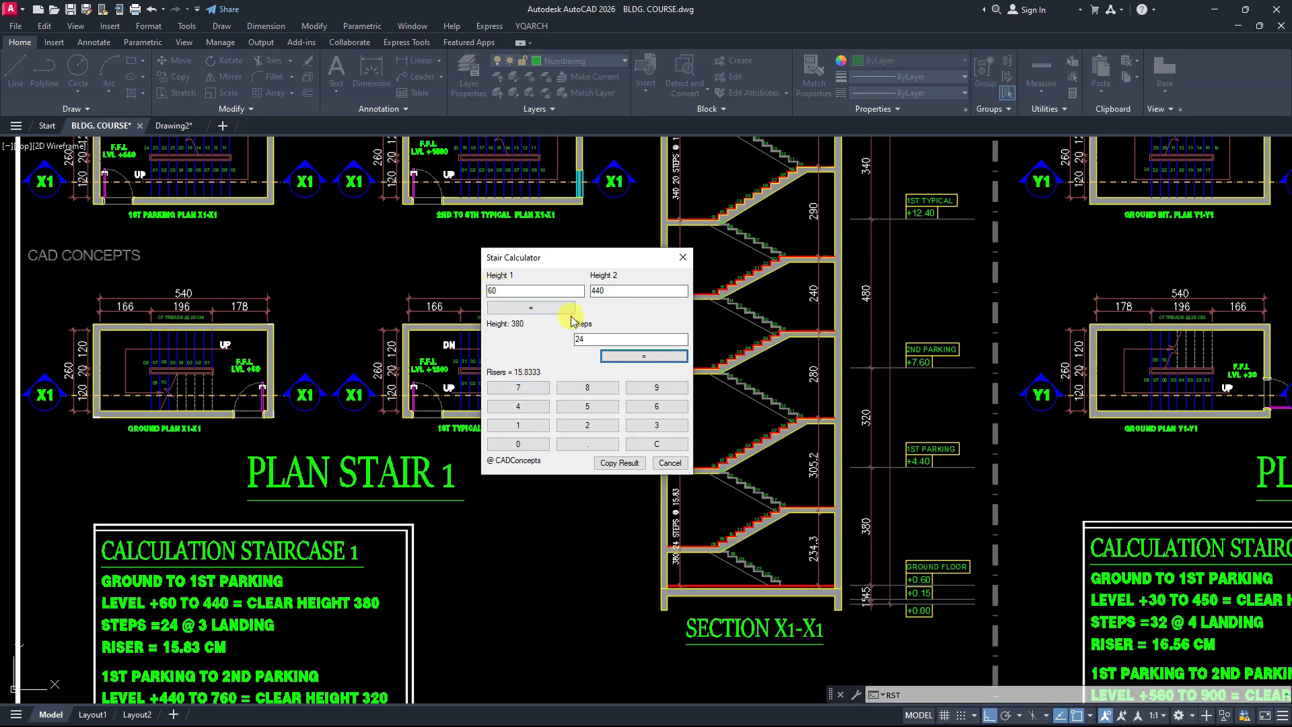
left_click(539, 373)
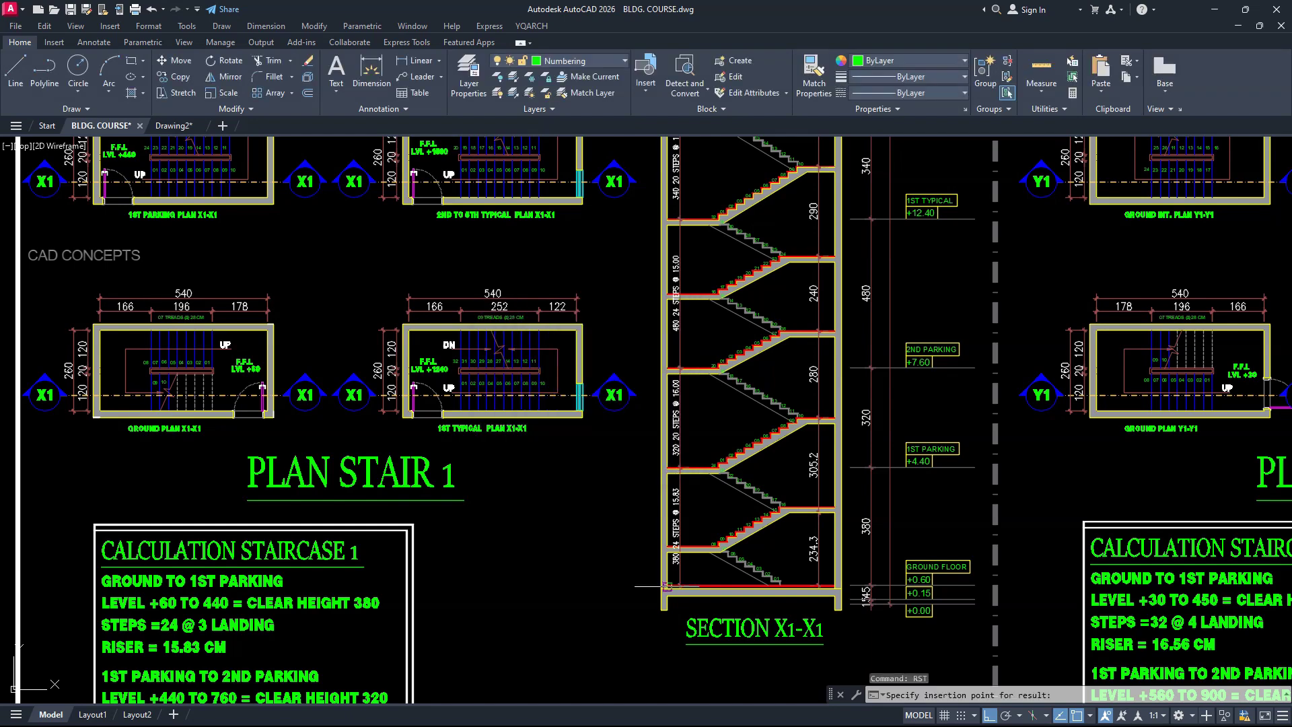
scroll(684, 592, "up", 6)
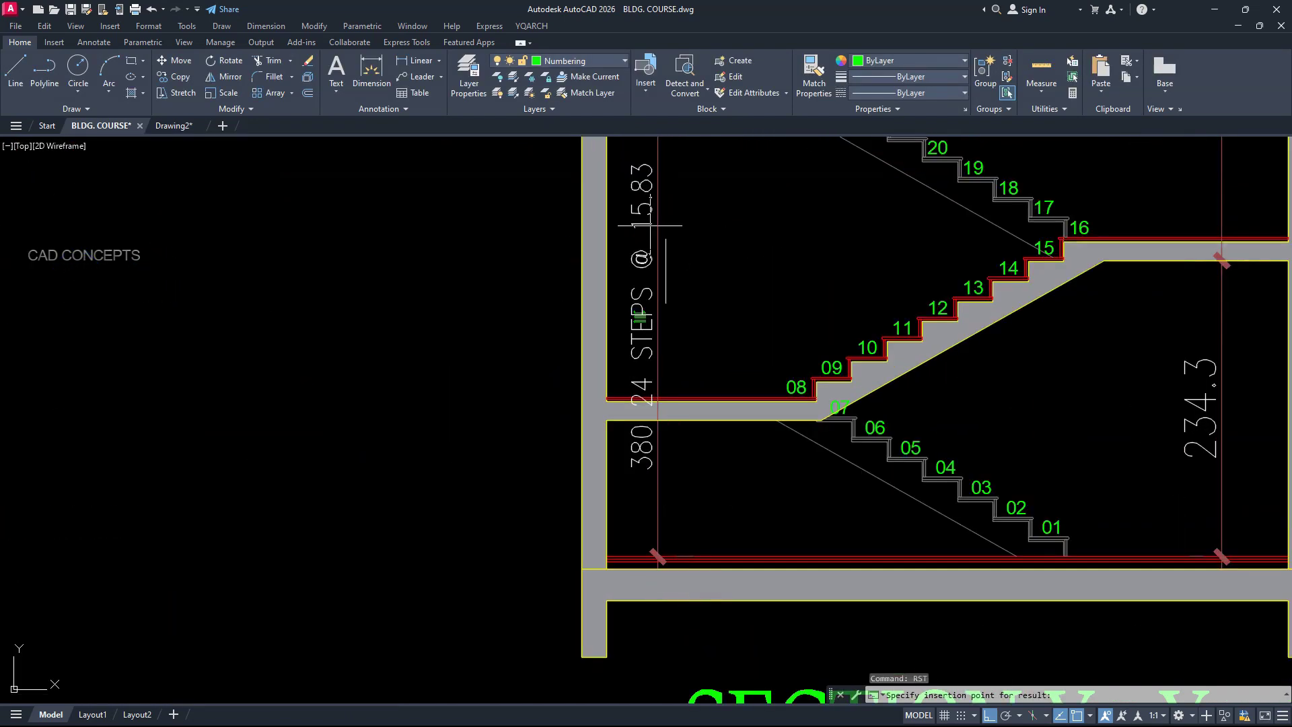
left_click(700, 222)
middle_click_drag(707, 294, 707, 432)
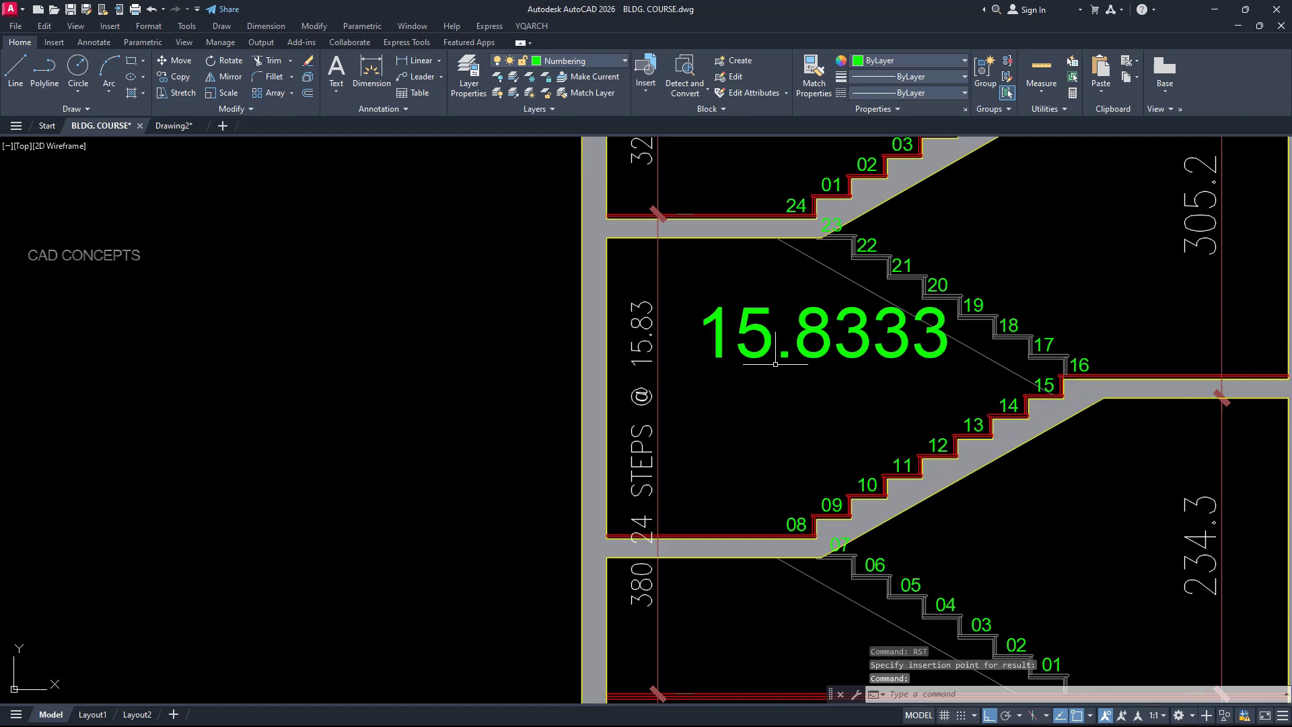
Restart RST and calculate the height from 1st parking to 2nd parking with Height 1 as 440 and Height 2 as 760
scroll(778, 390, "down", 6)
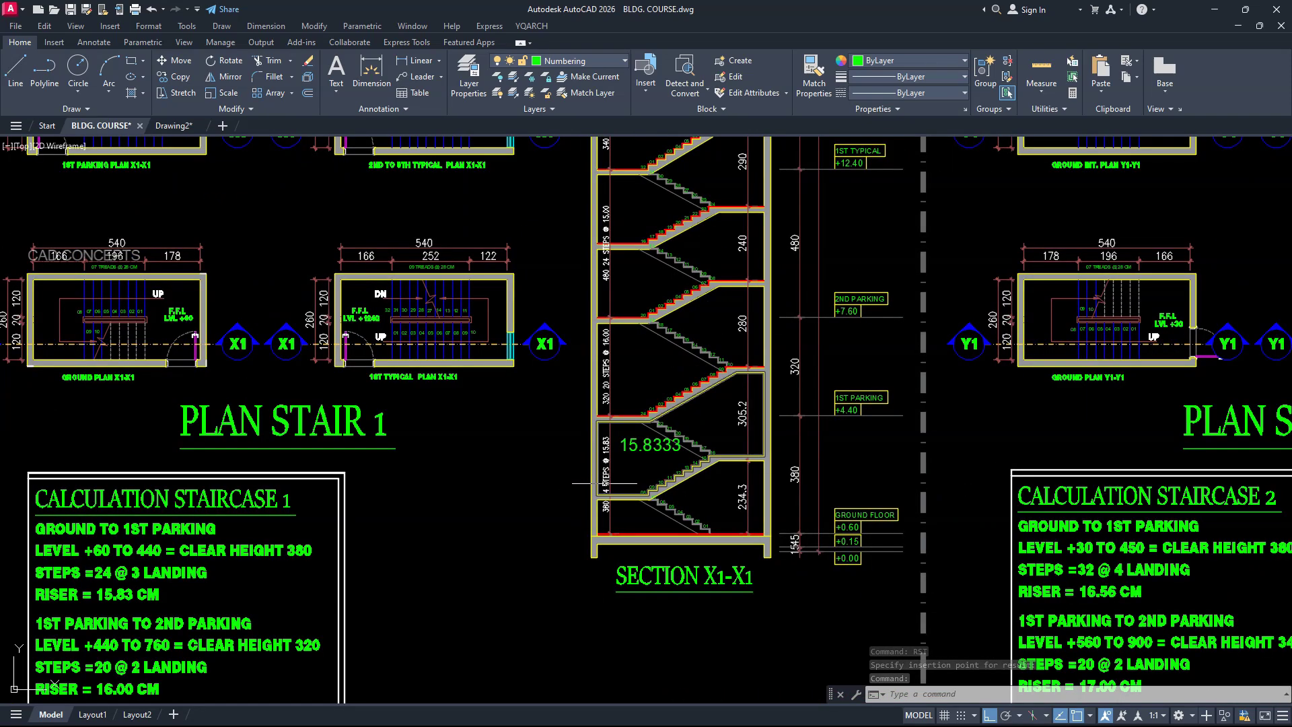
scroll(666, 330, "up", 2)
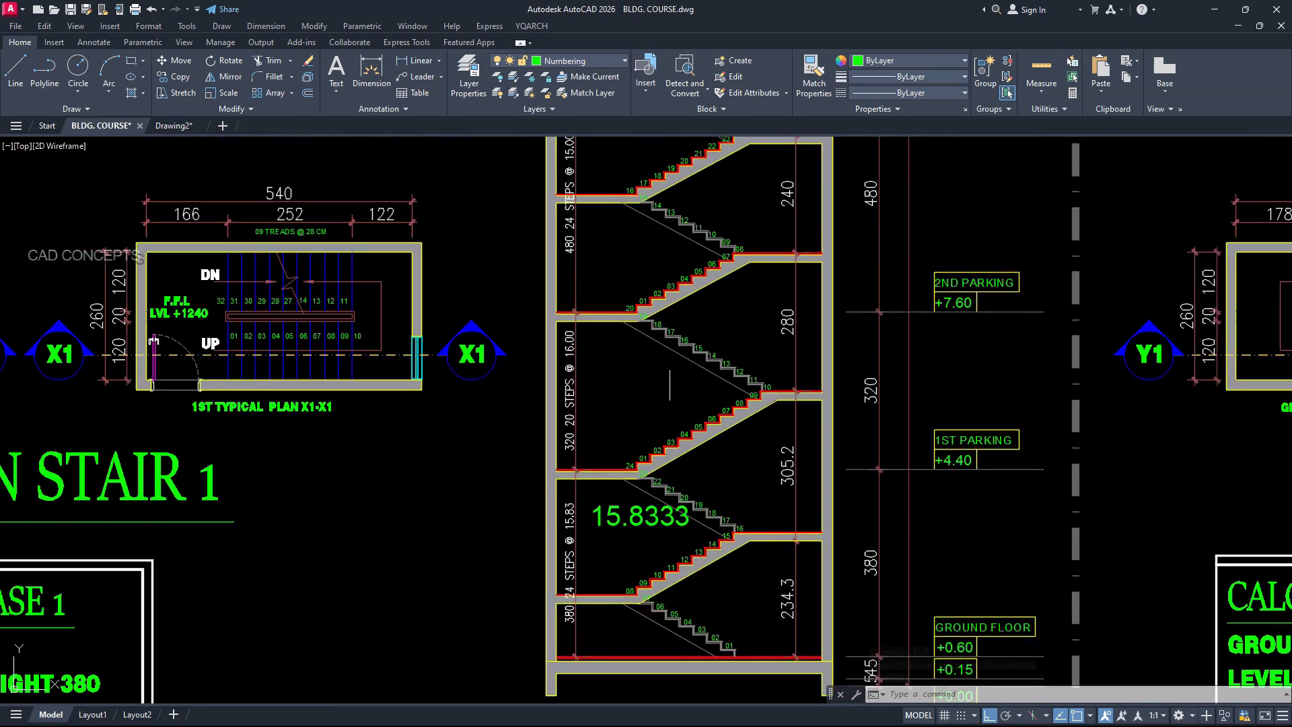
scroll(668, 377, "up", 2)
middle_click_drag(670, 389, 684, 407)
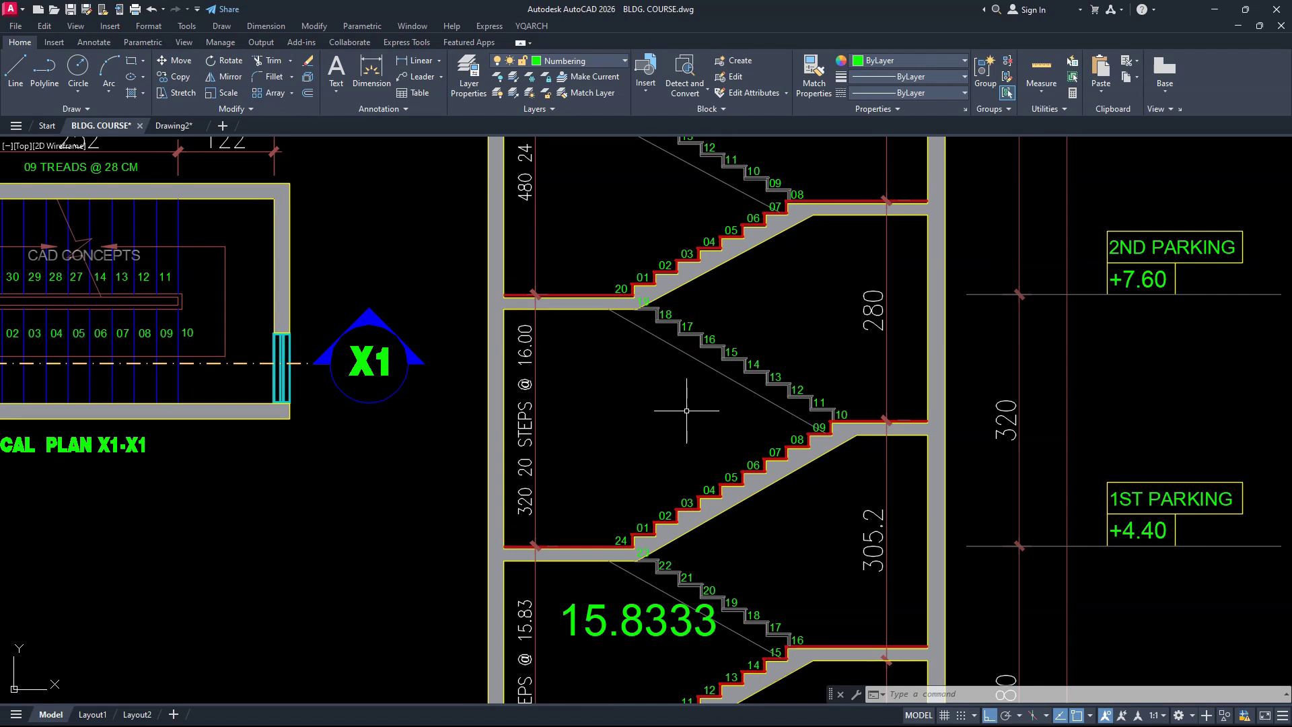
type("RST")
key("Return")
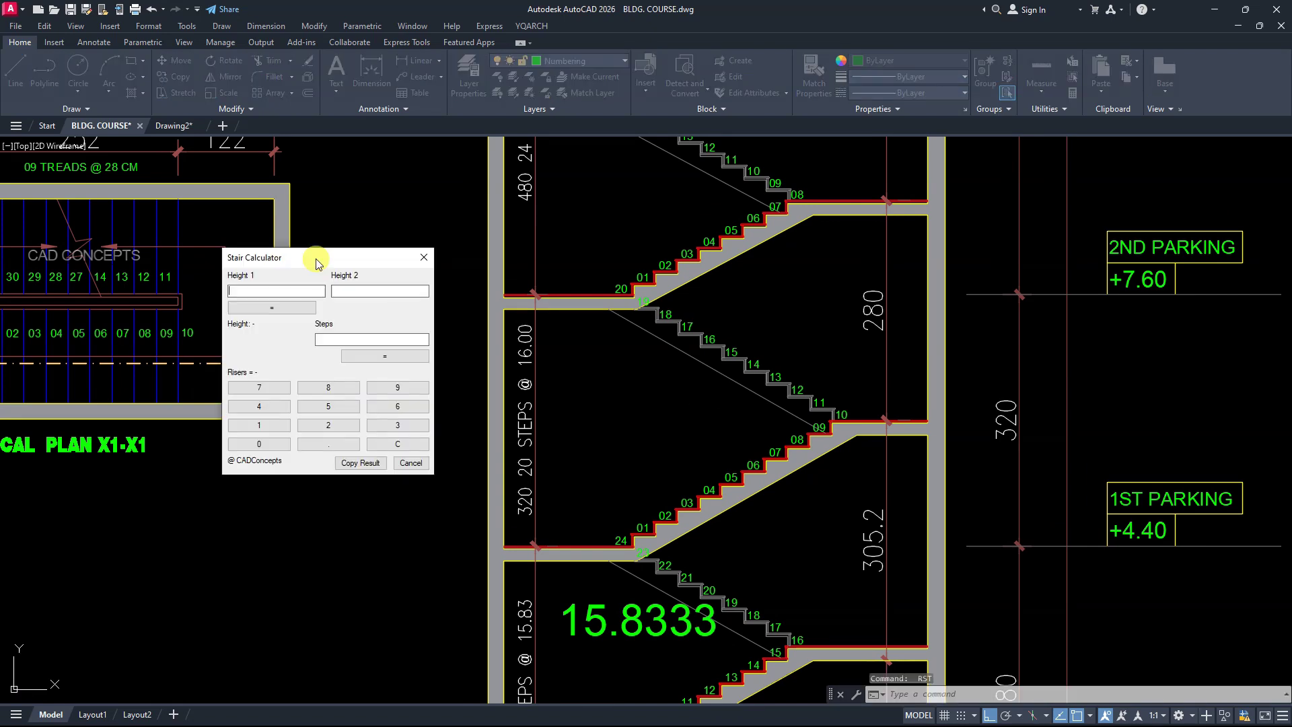
left_click(254, 293)
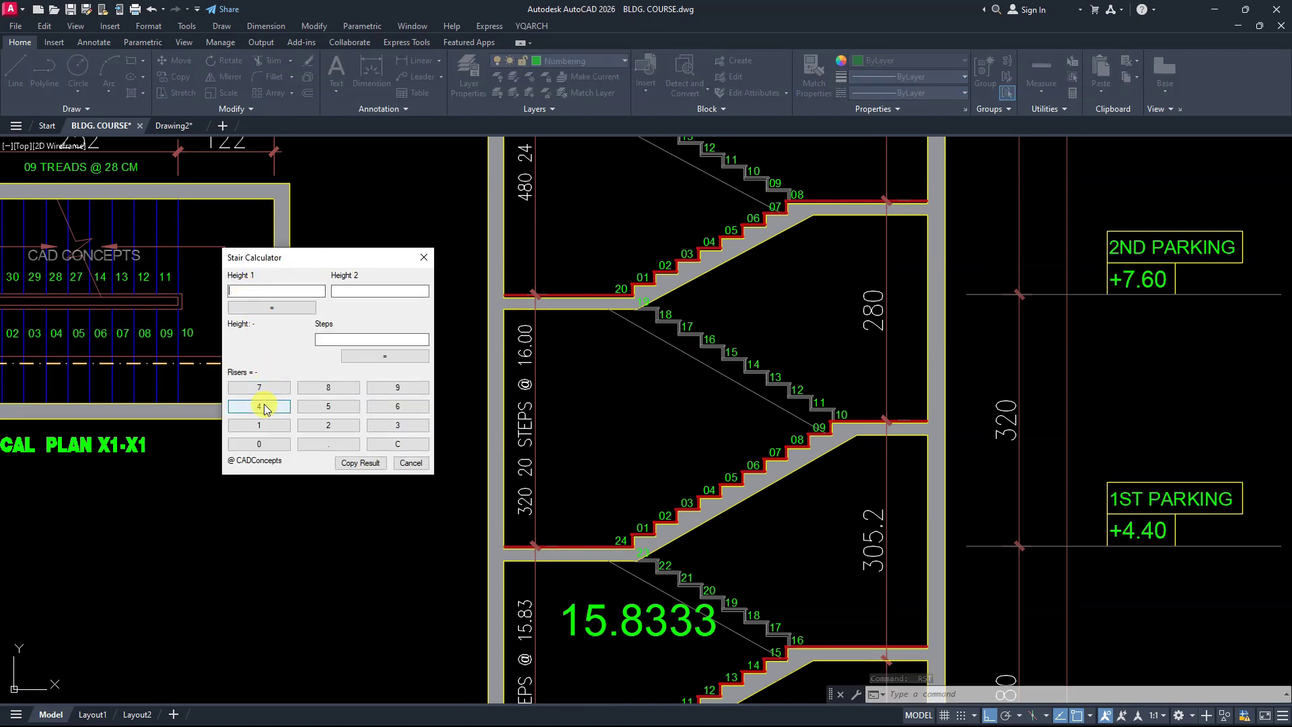
type("440")
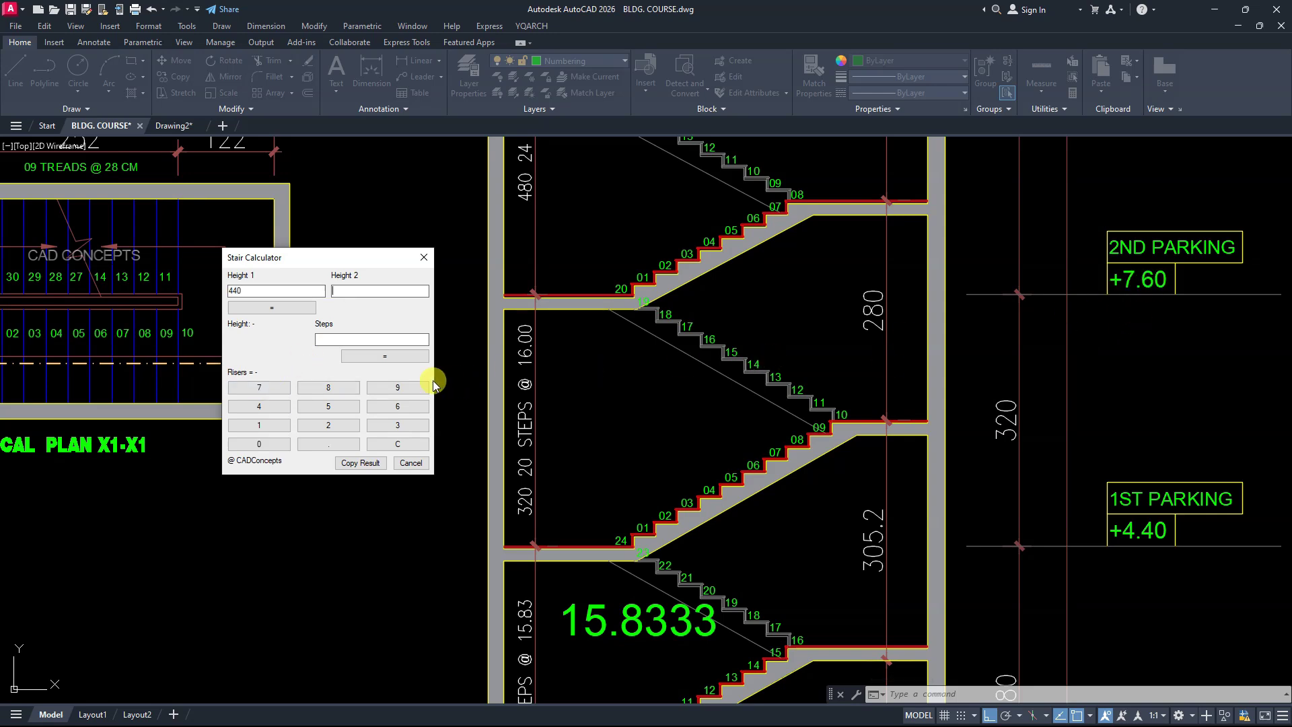
left_click(257, 390)
left_click(397, 406)
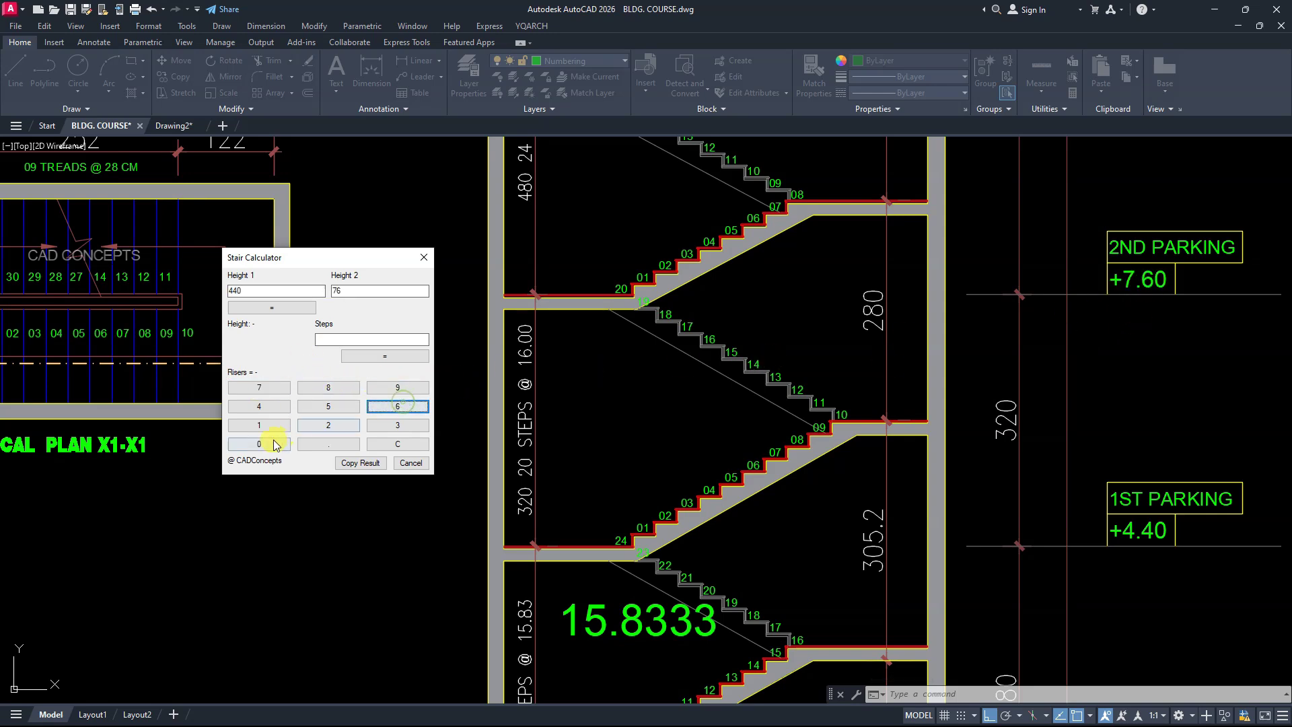
left_click(267, 446)
left_click(276, 308)
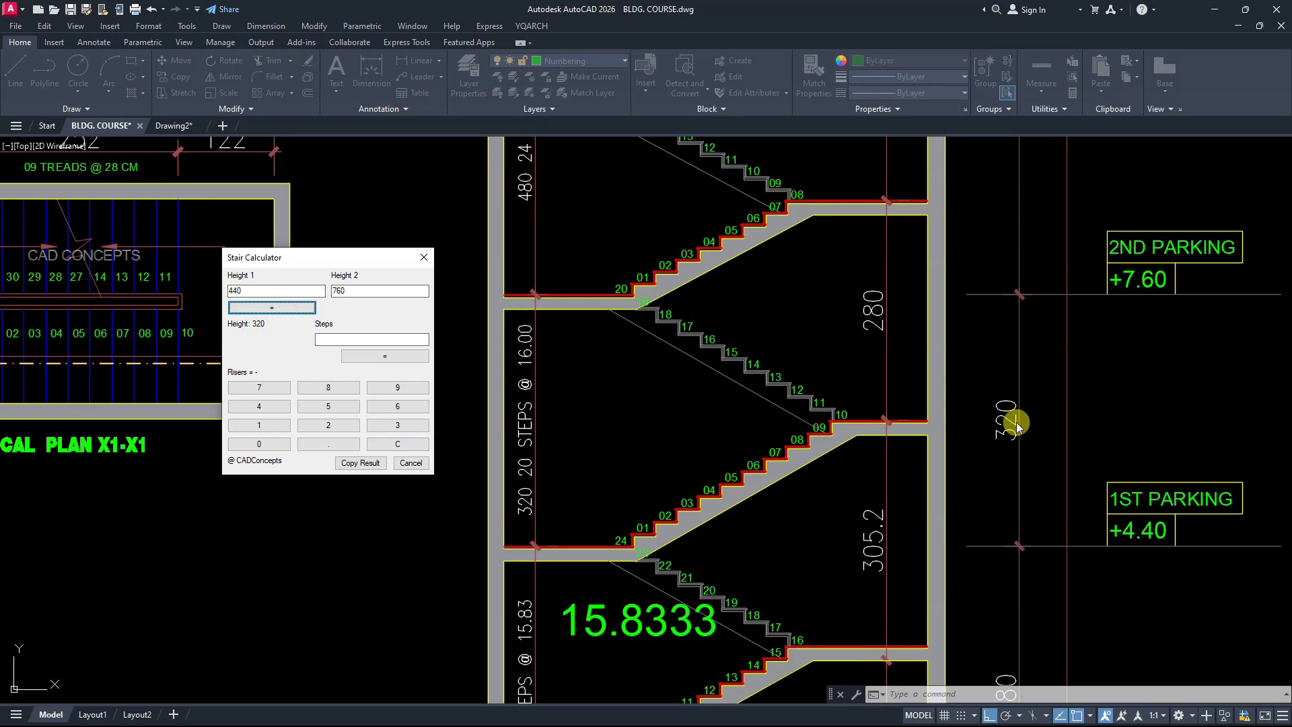
Calculate the riser for 20 steps and place the copied result inside the section between 1st parking and 2nd parking
left_click(333, 340)
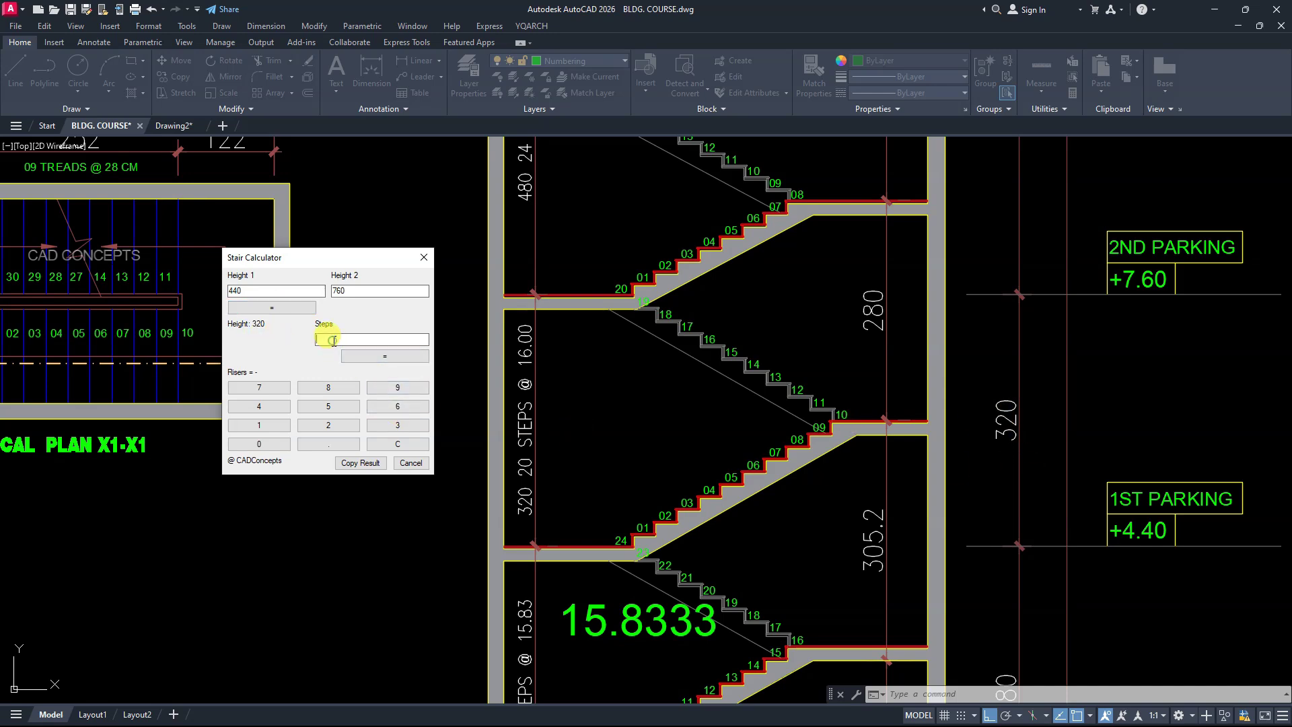
left_click(328, 425)
left_click(272, 443)
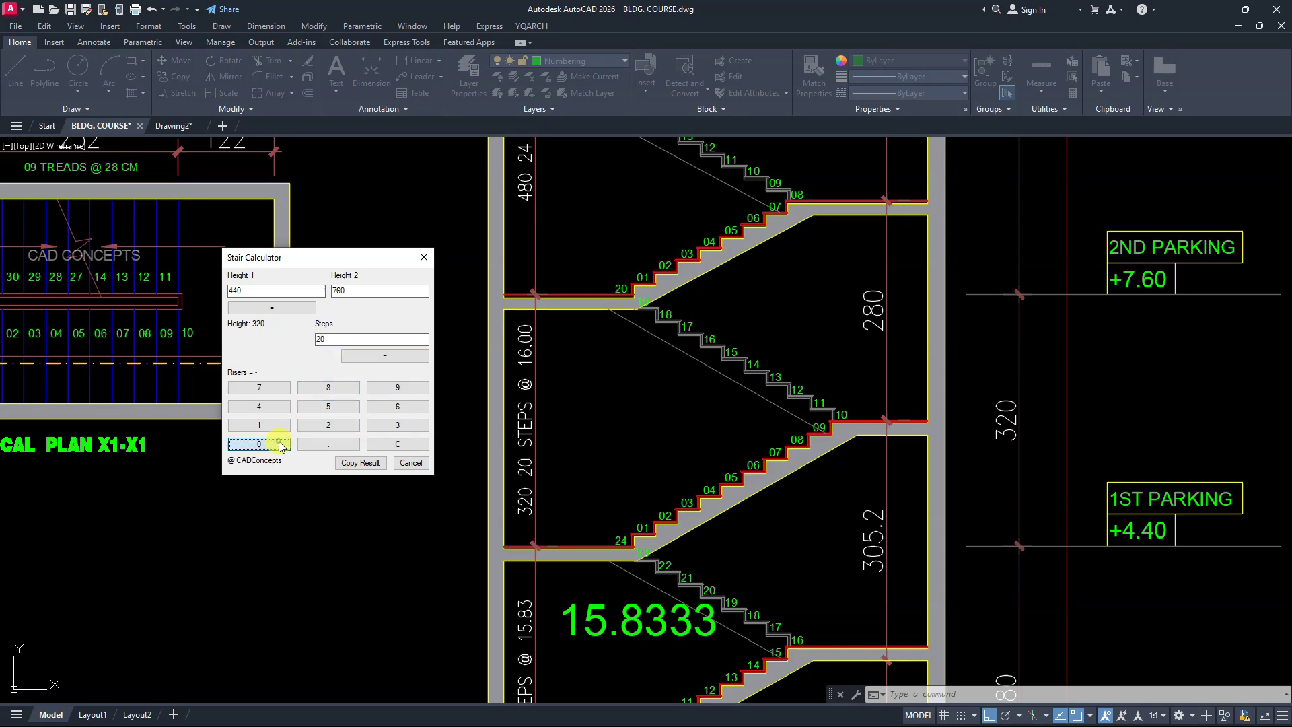
left_click(370, 364)
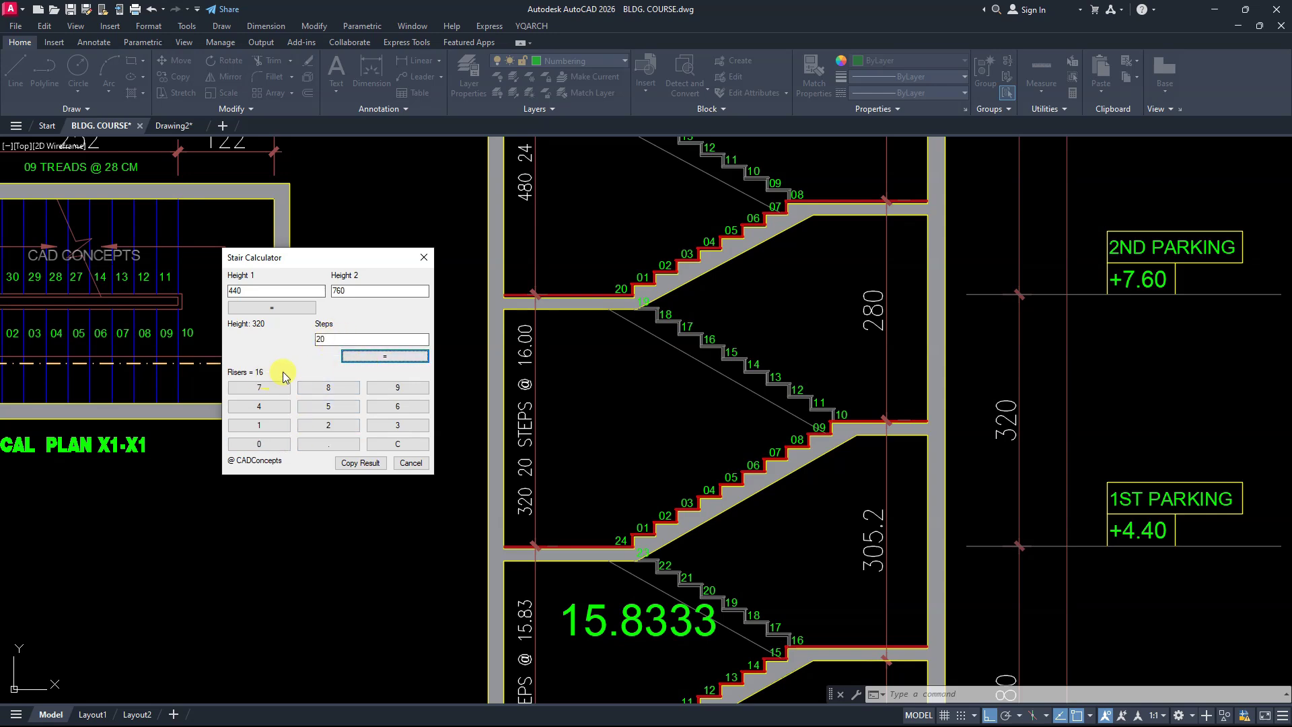
left_click(360, 463)
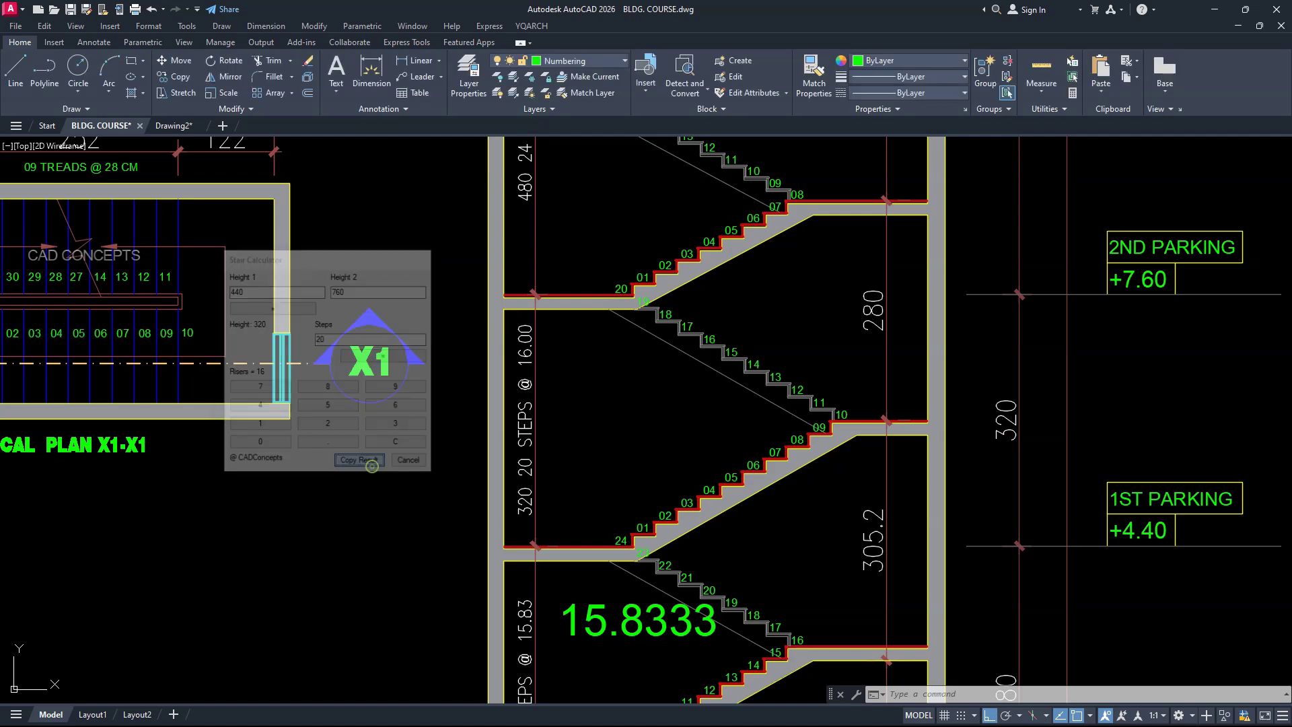
left_click(547, 367)
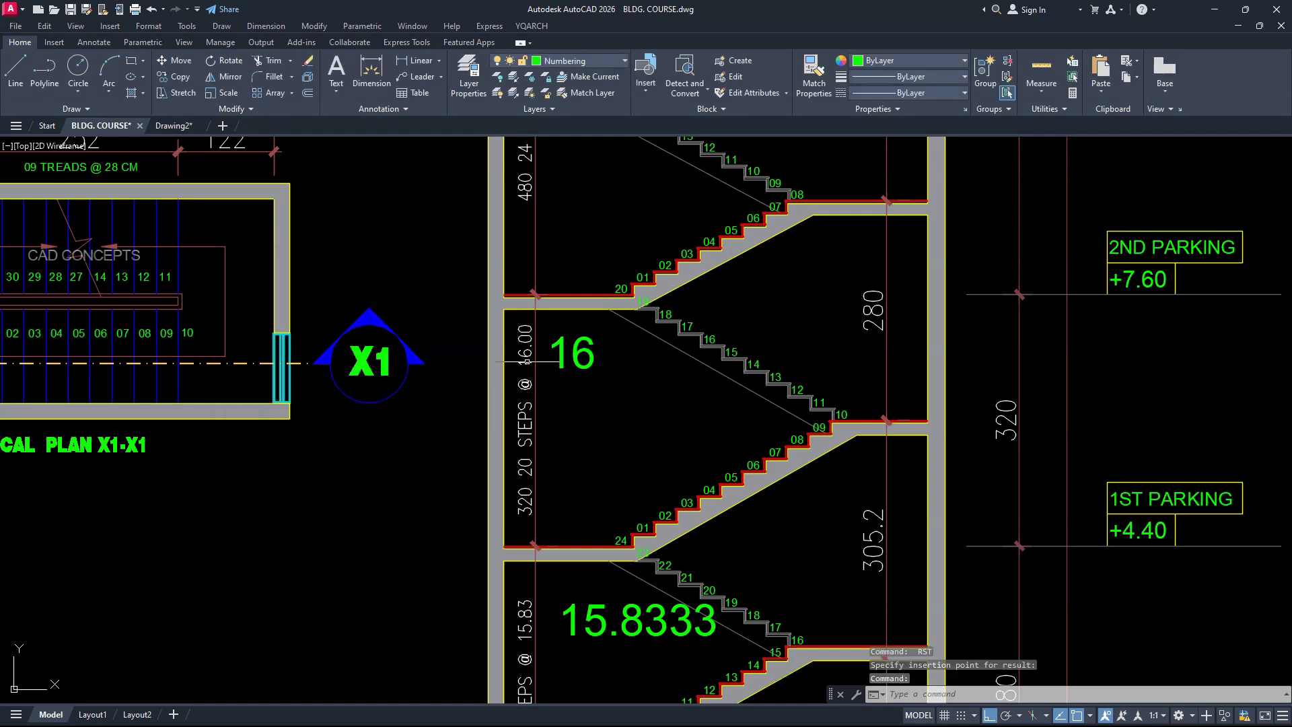
Restart RST and calculate the height from 2nd parking to 1st typical with Height 1 as 760 and Height 2 as 1240
mouse_move(617, 356)
middle_mouse_down()
mouse_move(577, 366)
mouse_move(611, 582)
middle_mouse_up()
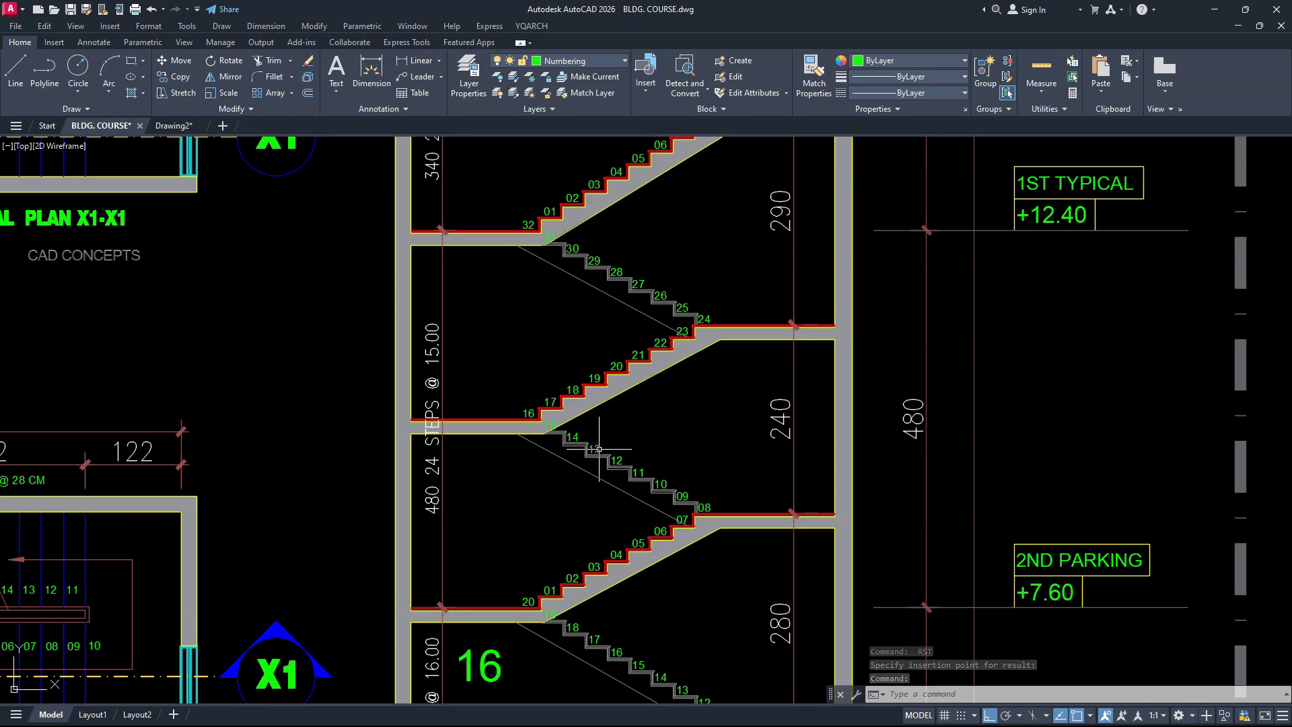
key("Return")
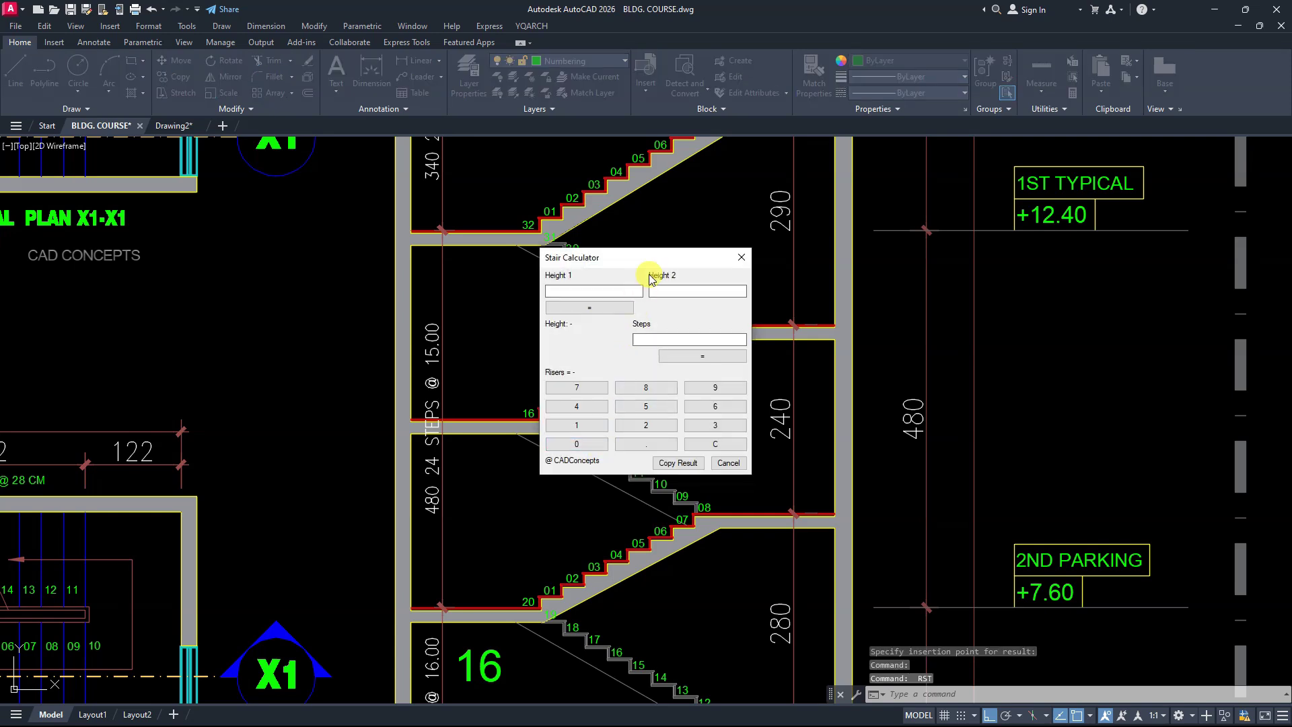
left_click(576, 387)
left_click(714, 406)
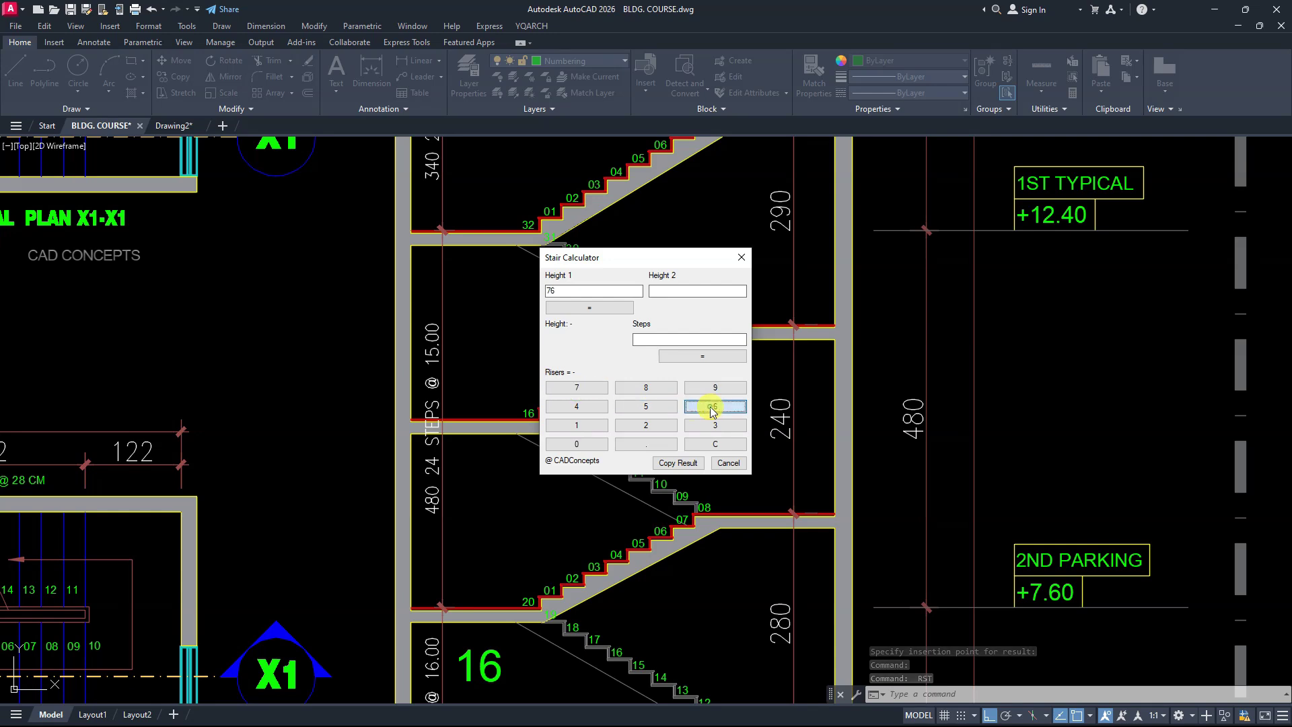
left_click(577, 444)
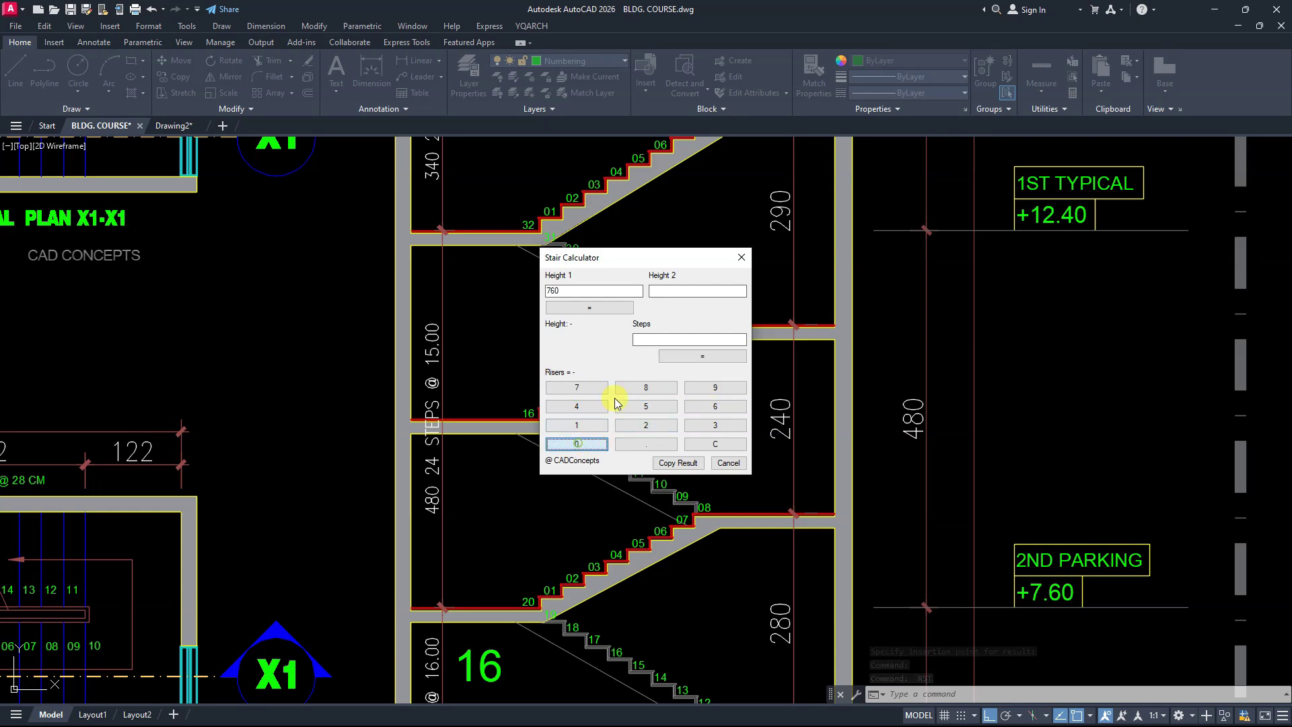
left_click(656, 291)
left_click(578, 427)
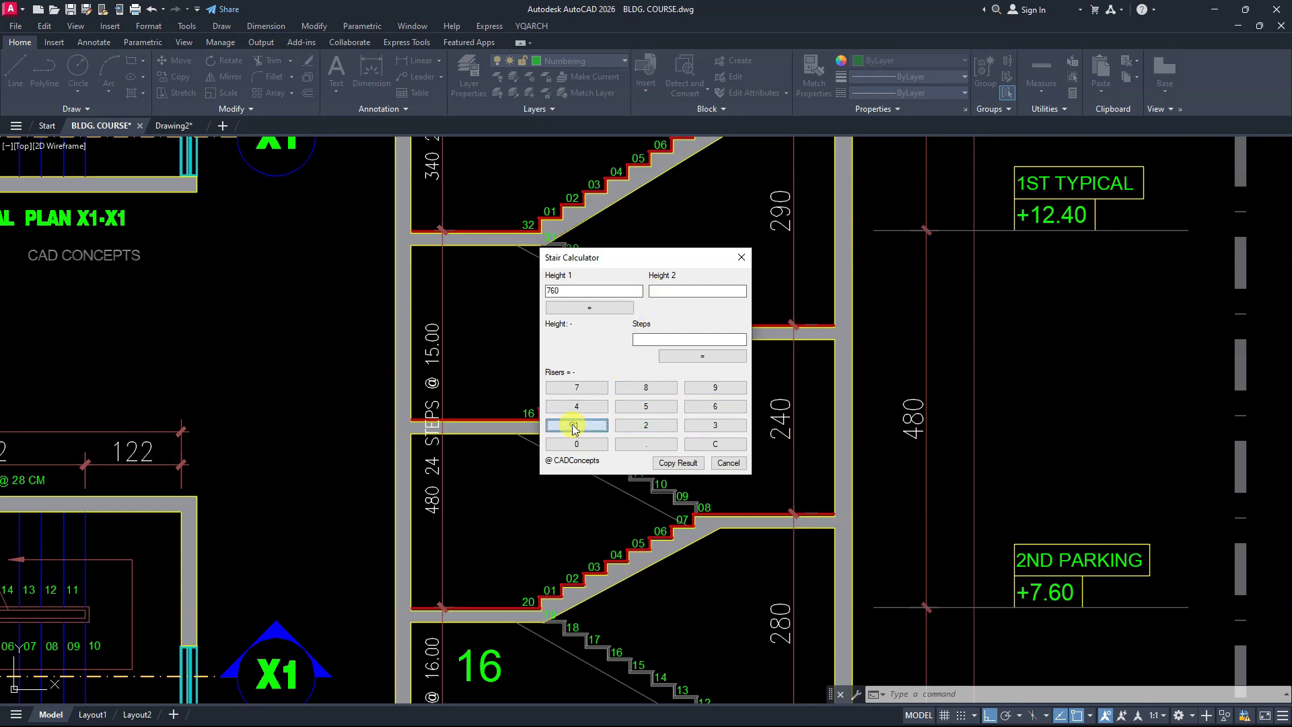
left_click(645, 425)
left_click(574, 405)
left_click(576, 444)
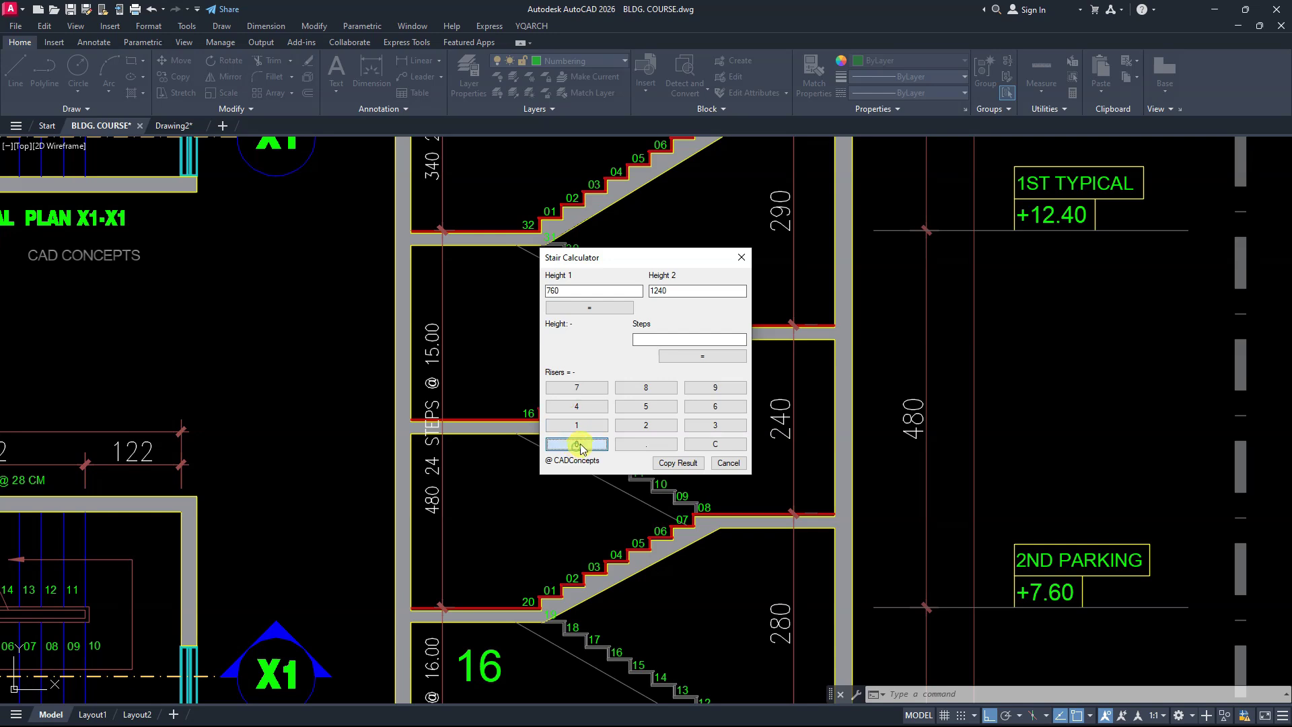
left_click(615, 307)
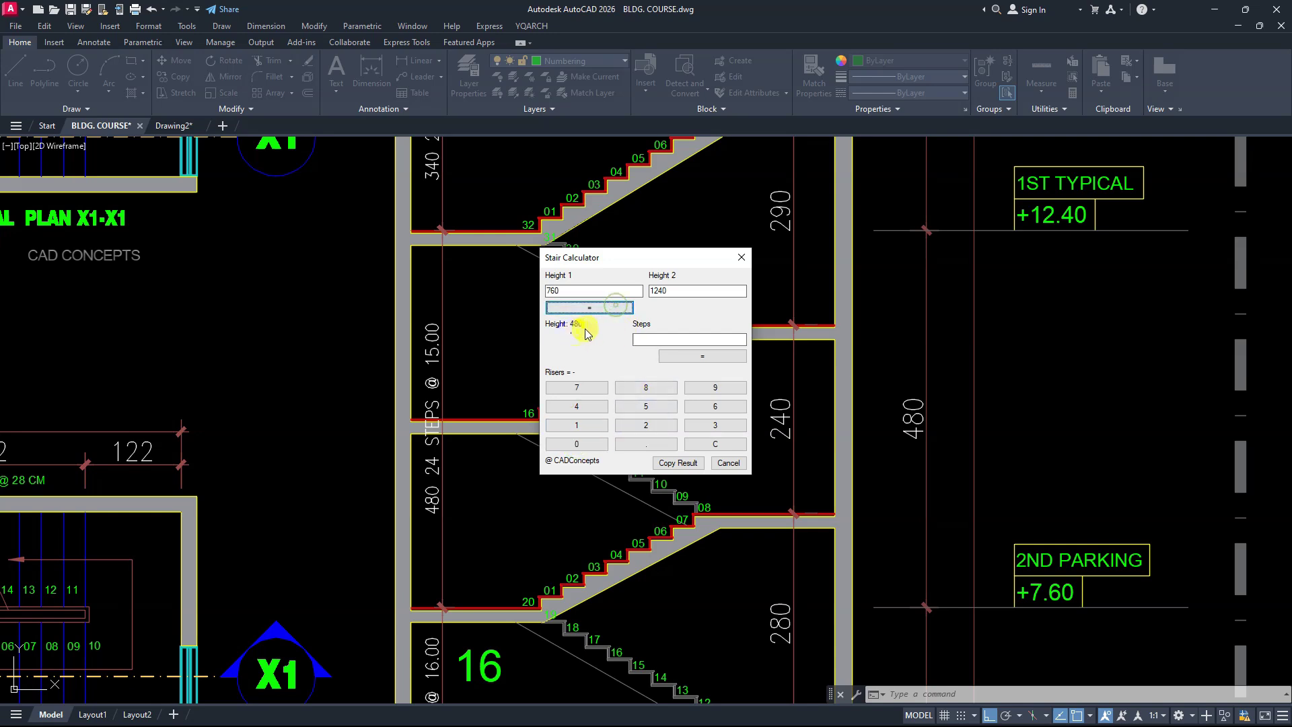
Calculate the riser for 32 steps and place the copied result inside the section between 2nd parking and 1st typical
left_click(655, 340)
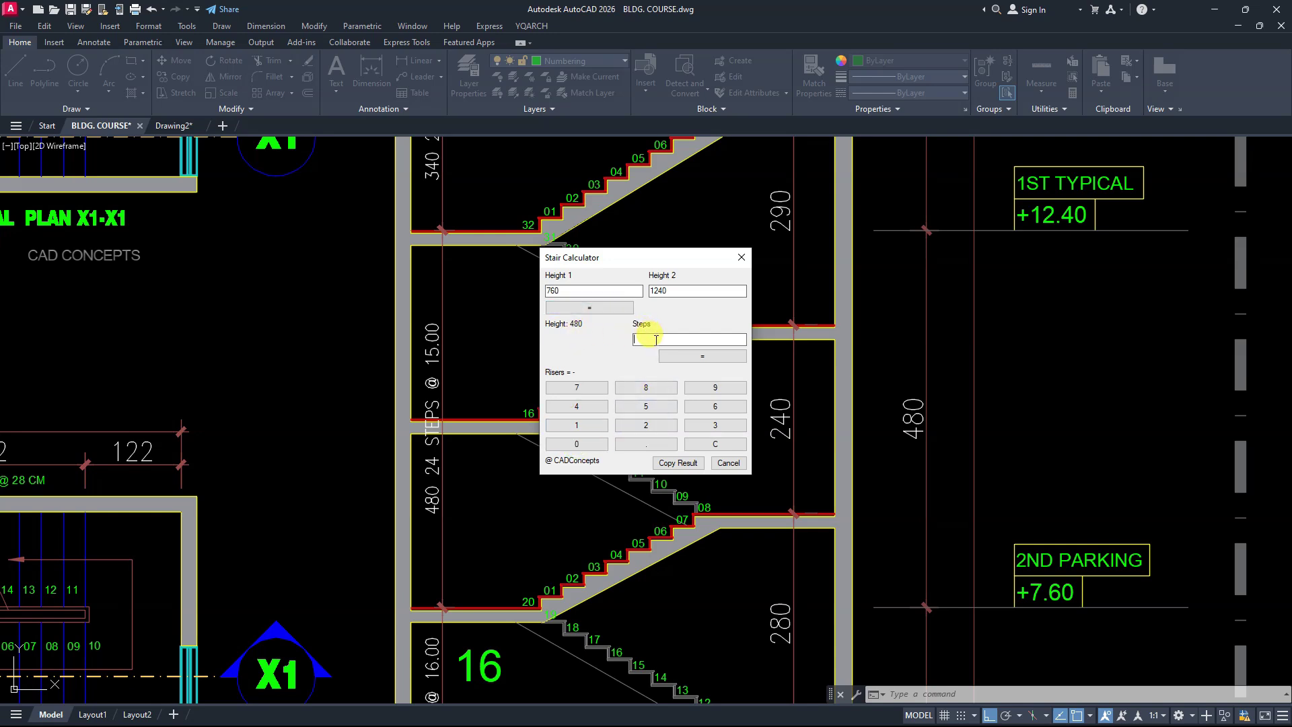
left_click(714, 425)
left_click(645, 425)
left_click(699, 356)
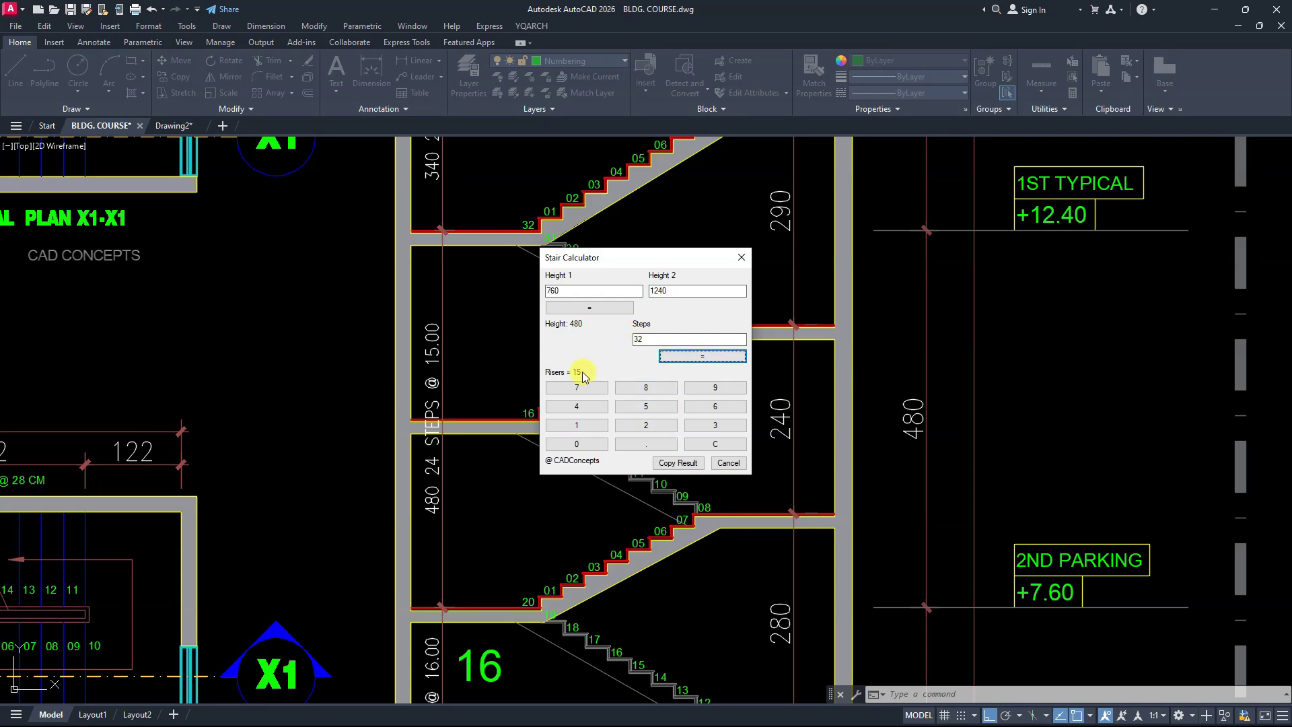
left_click(676, 463)
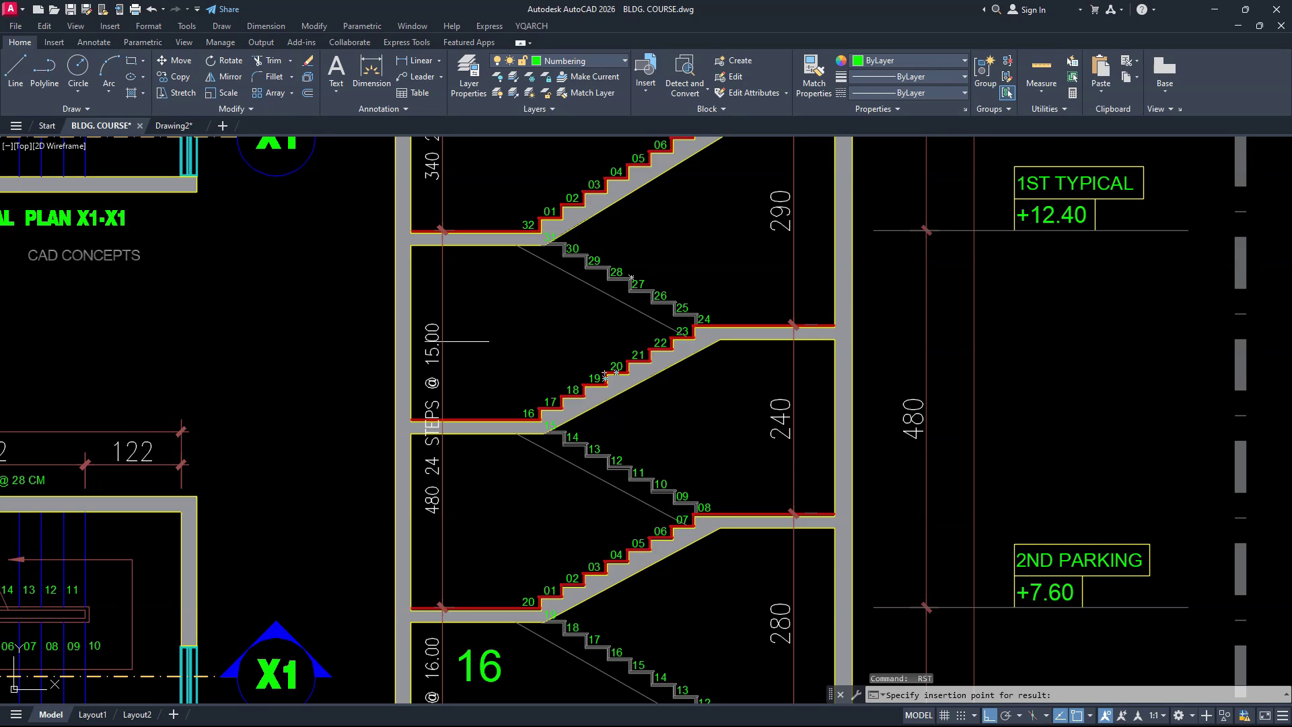
left_click(464, 341)
Restart RST and calculate the height from 1st typical to 2nd typical with Height 1 as 1240 and Height 2 as 1580
middle_click_drag(464, 341, 469, 689)
key("Return")
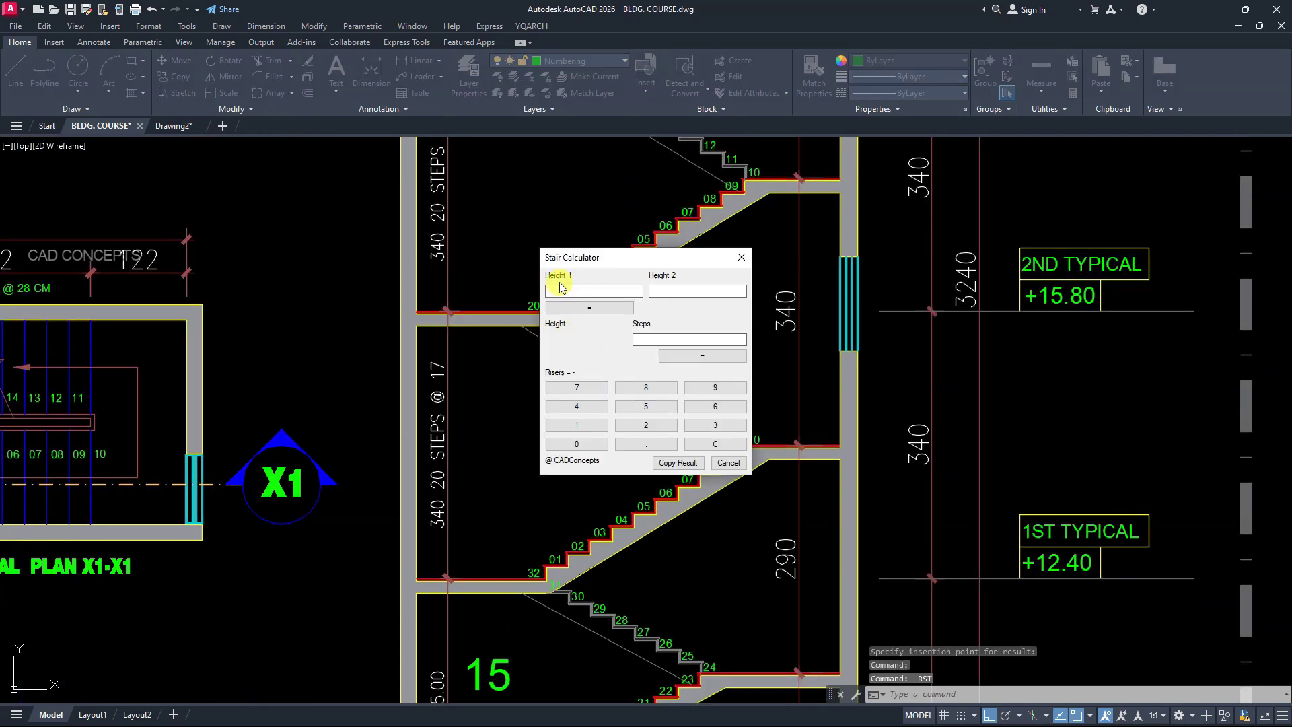
left_click(576, 425)
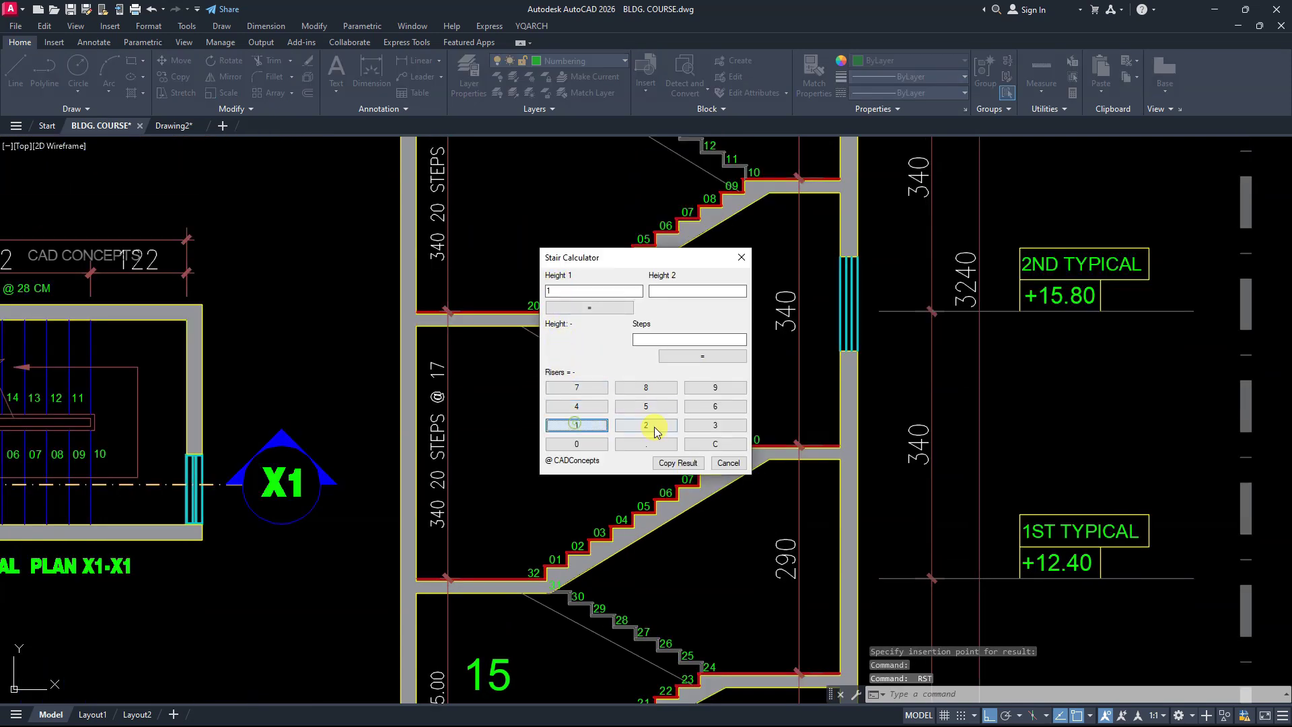
left_click(646, 425)
left_click(577, 406)
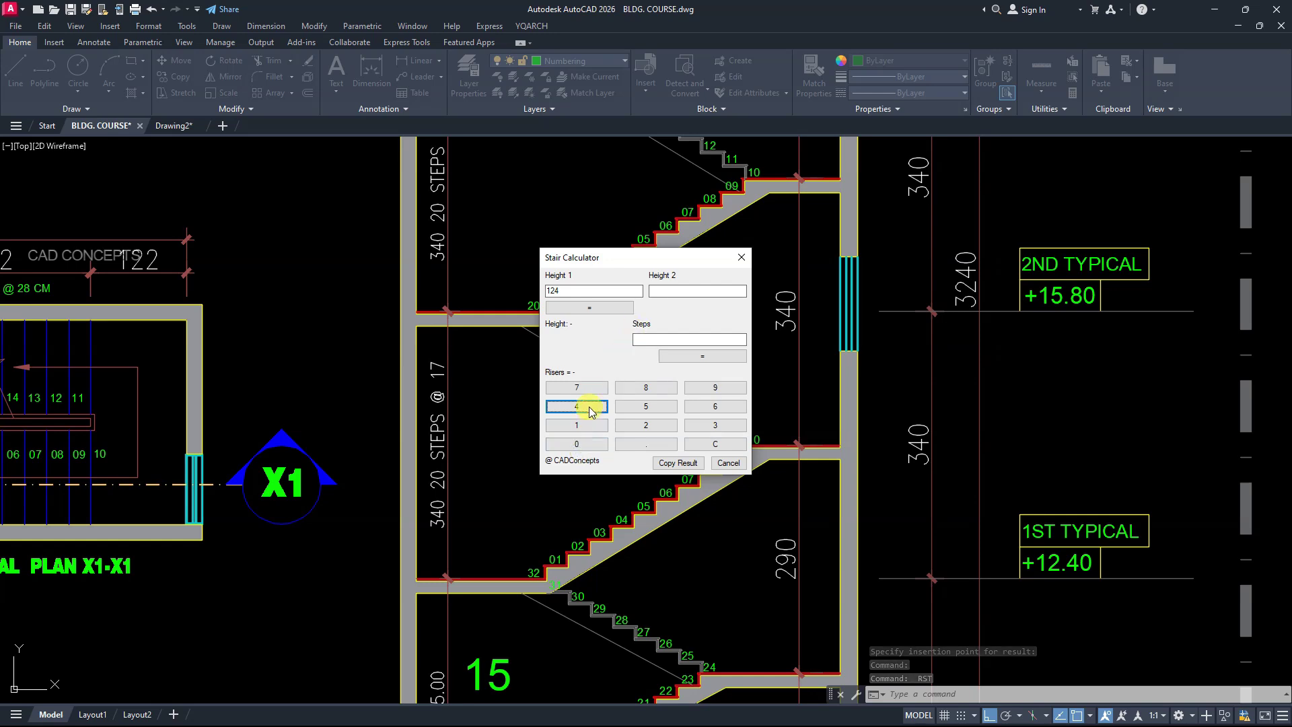
left_click(579, 444)
left_click(659, 291)
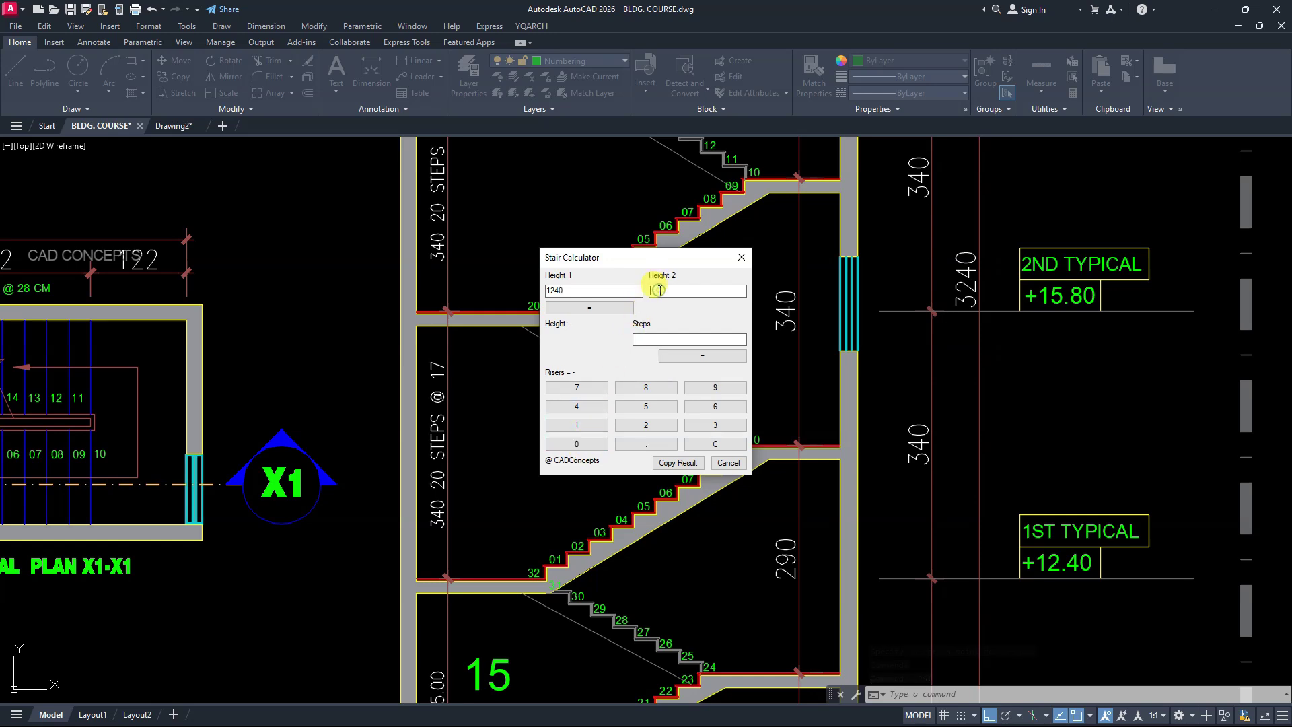
left_click(582, 430)
left_click(646, 407)
left_click(646, 388)
left_click(577, 444)
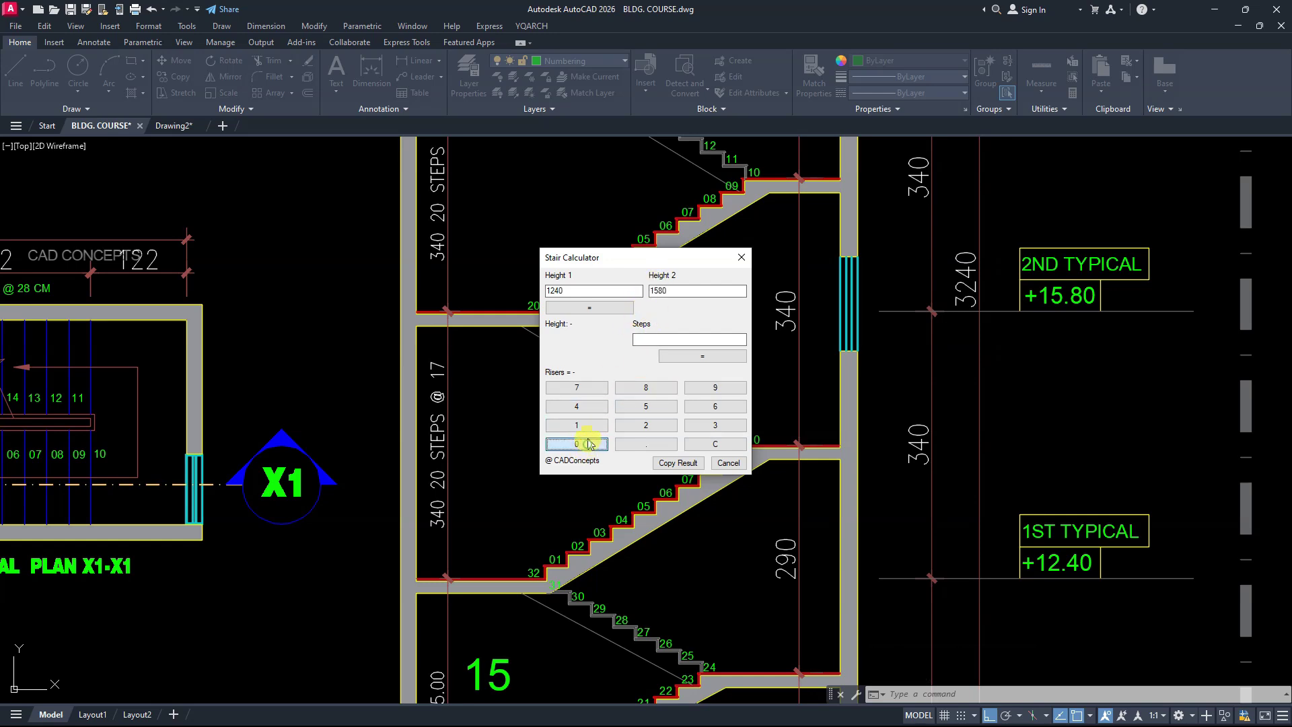
left_click(591, 307)
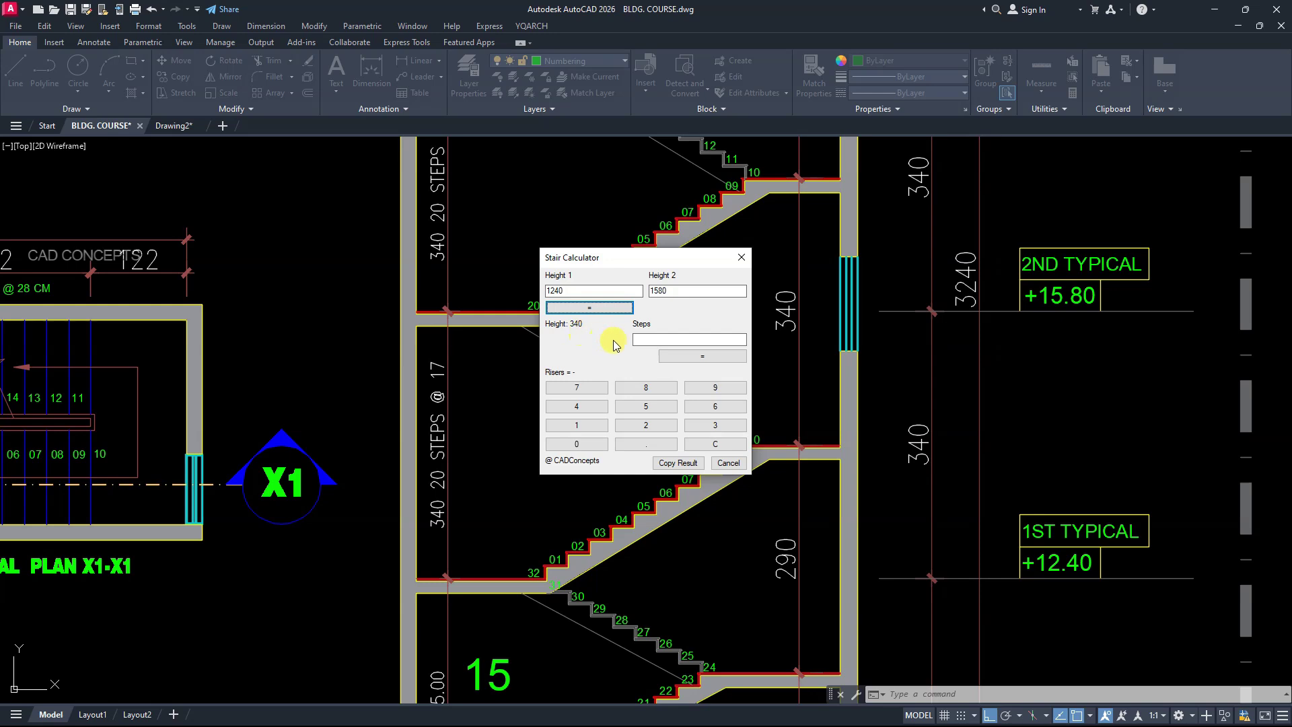
Calculate the riser for 20 steps and place the copied result inside the section between 1st typical and 2nd typical
left_click(649, 339)
left_click(645, 425)
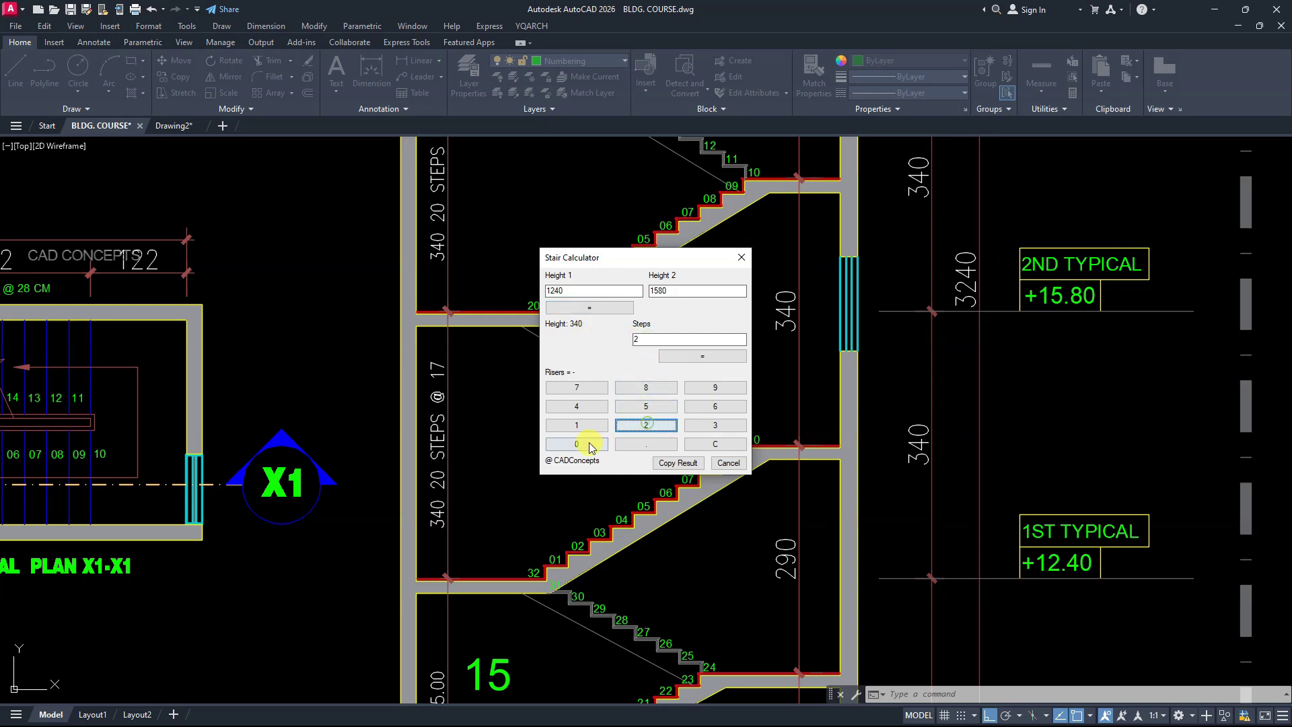
left_click(589, 446)
left_click(688, 356)
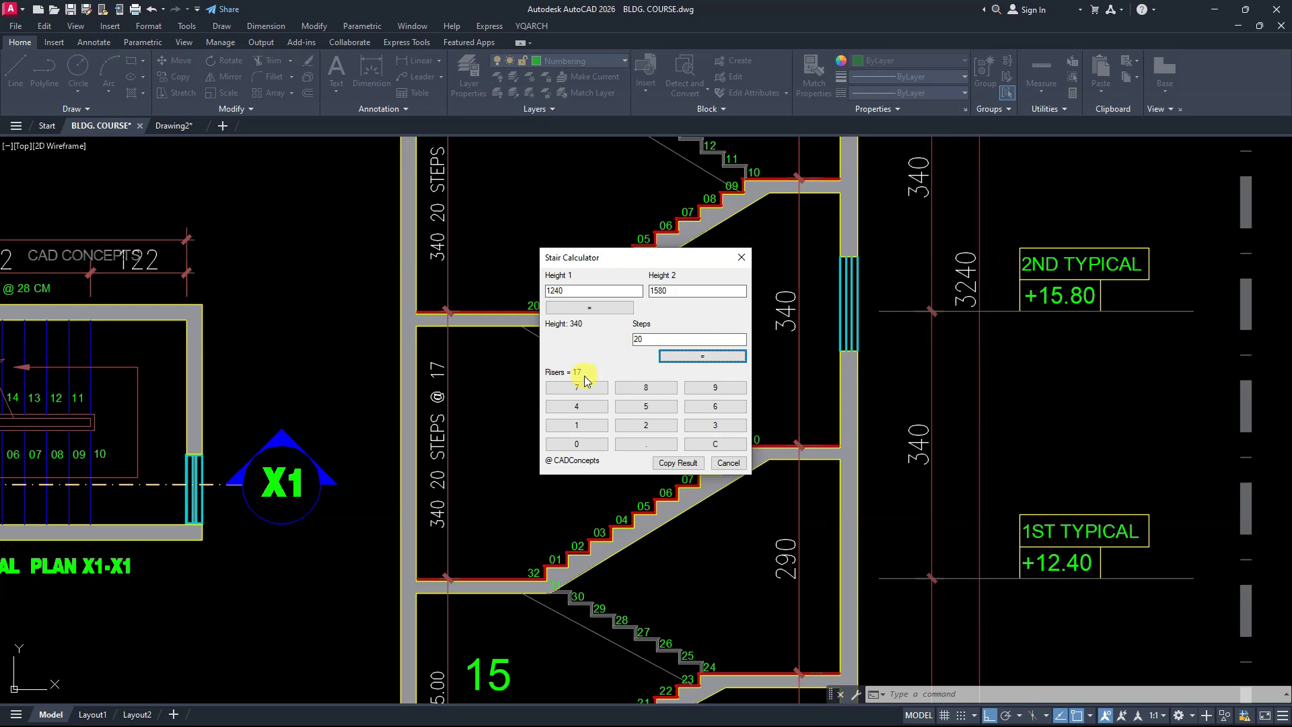
left_click(675, 462)
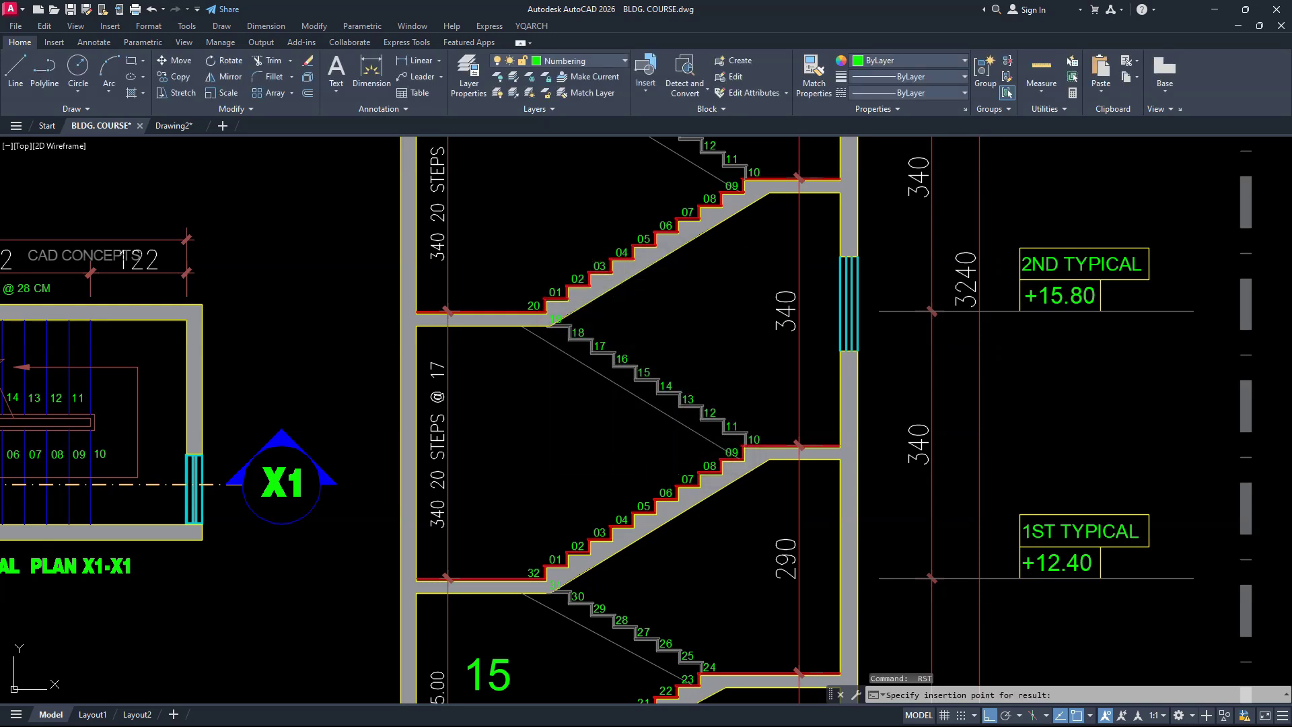
left_click(462, 378)
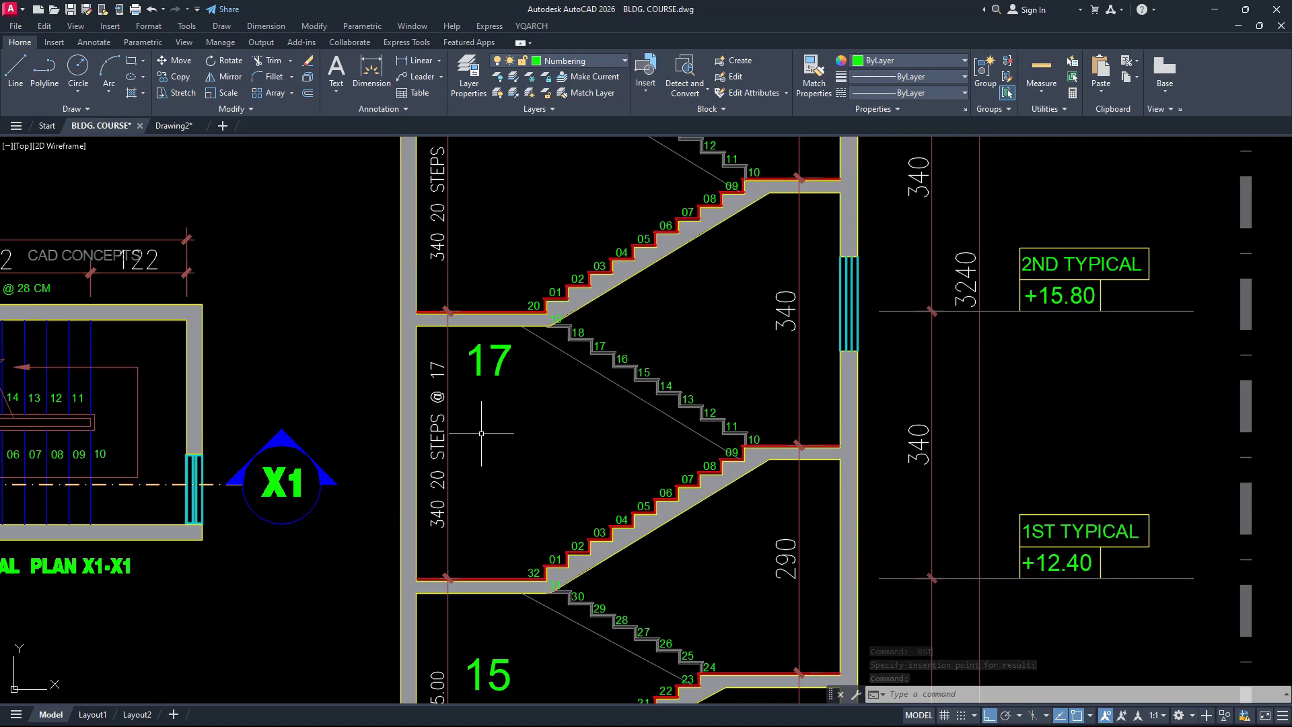
Select the placed riser results 15.8333, 16 and 15 in Section X1-X1
scroll(483, 404, "down", 5)
scroll(483, 348, "down", 2)
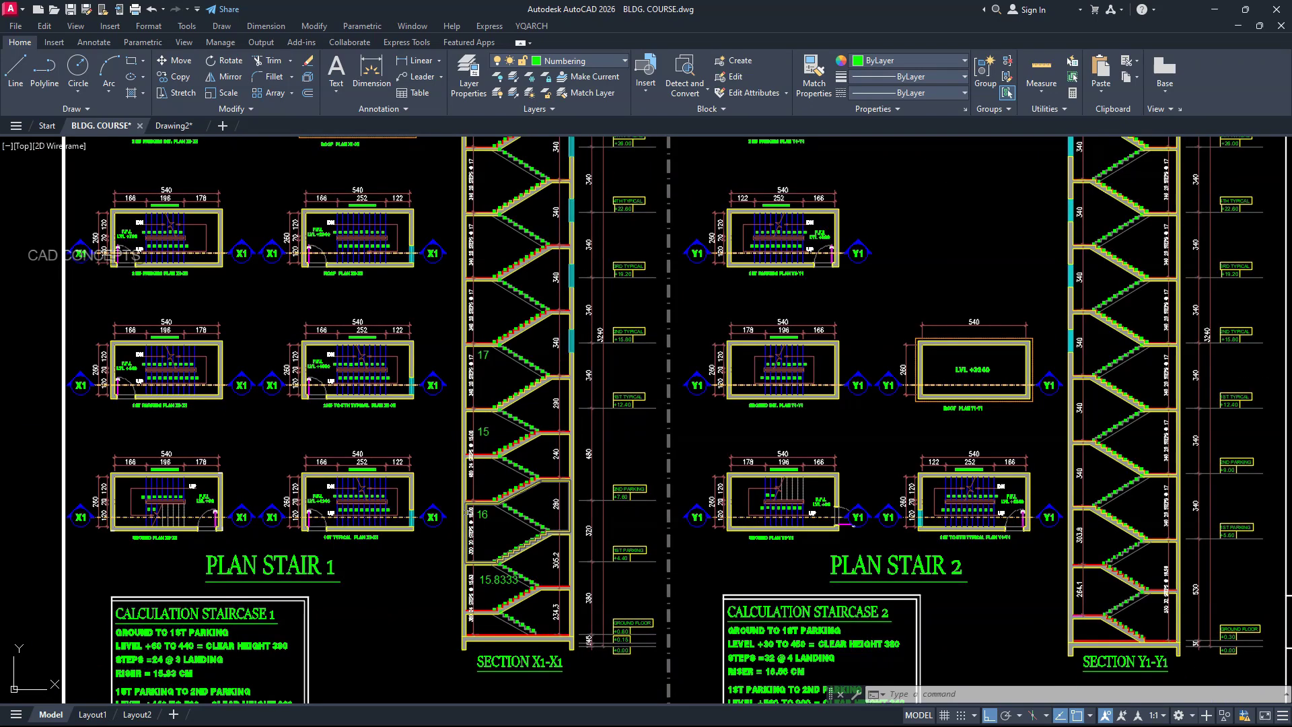
left_click(480, 580)
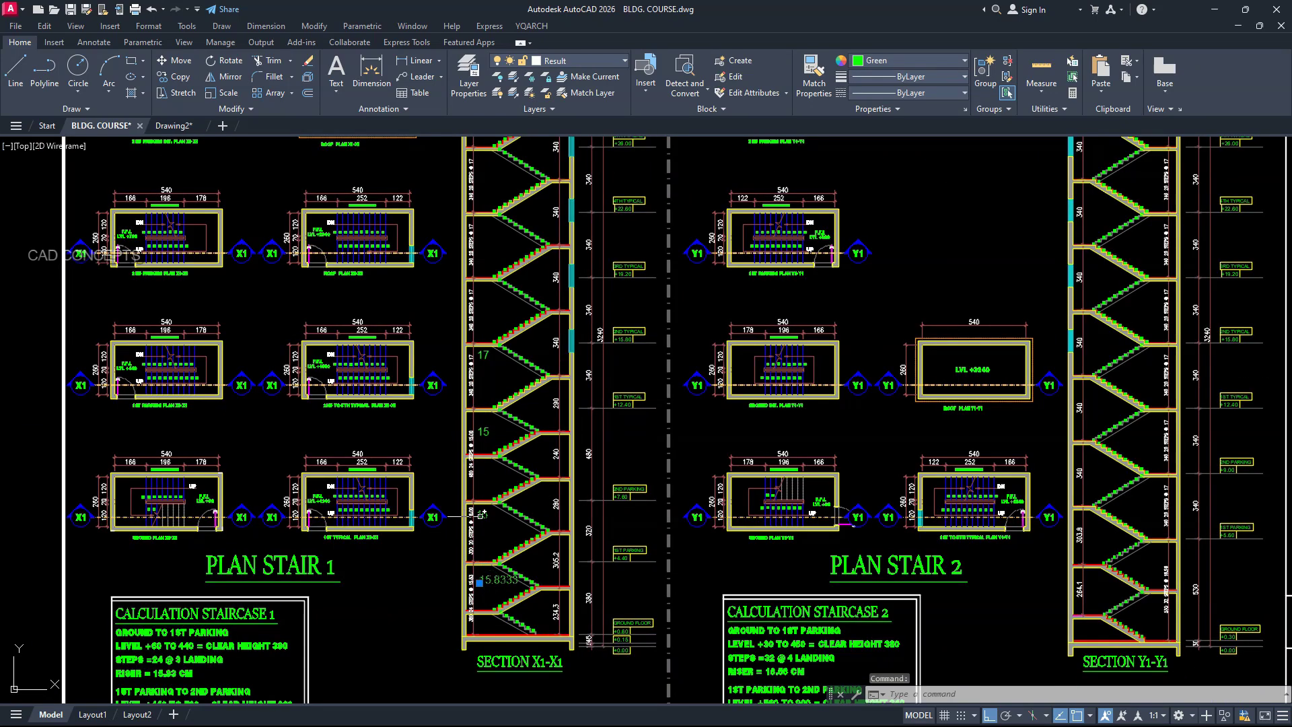
left_click(481, 514)
left_click(482, 431)
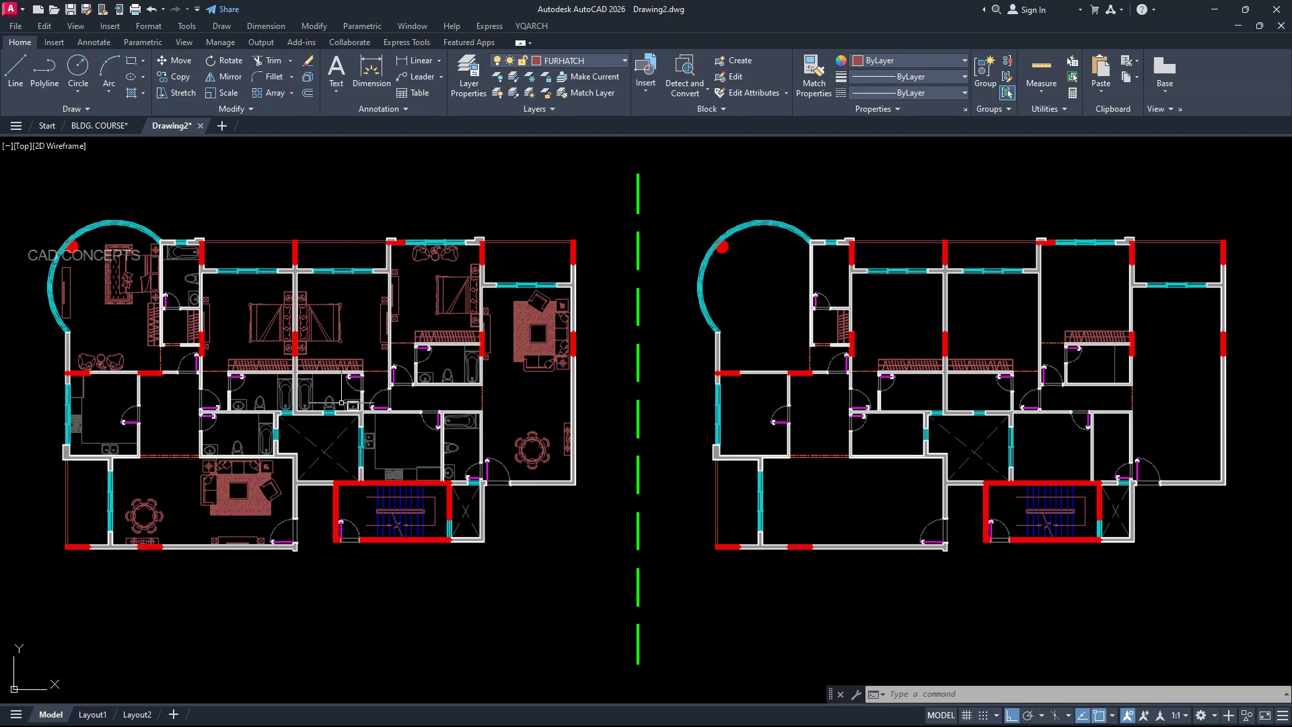
In the unfurnished plan of Drawing2, run IBK, choose the BED block and insert it against the inner wall of the curved-window bedroom
scroll(1069, 380, "up", 2)
middle_click_drag(1049, 366, 822, 389)
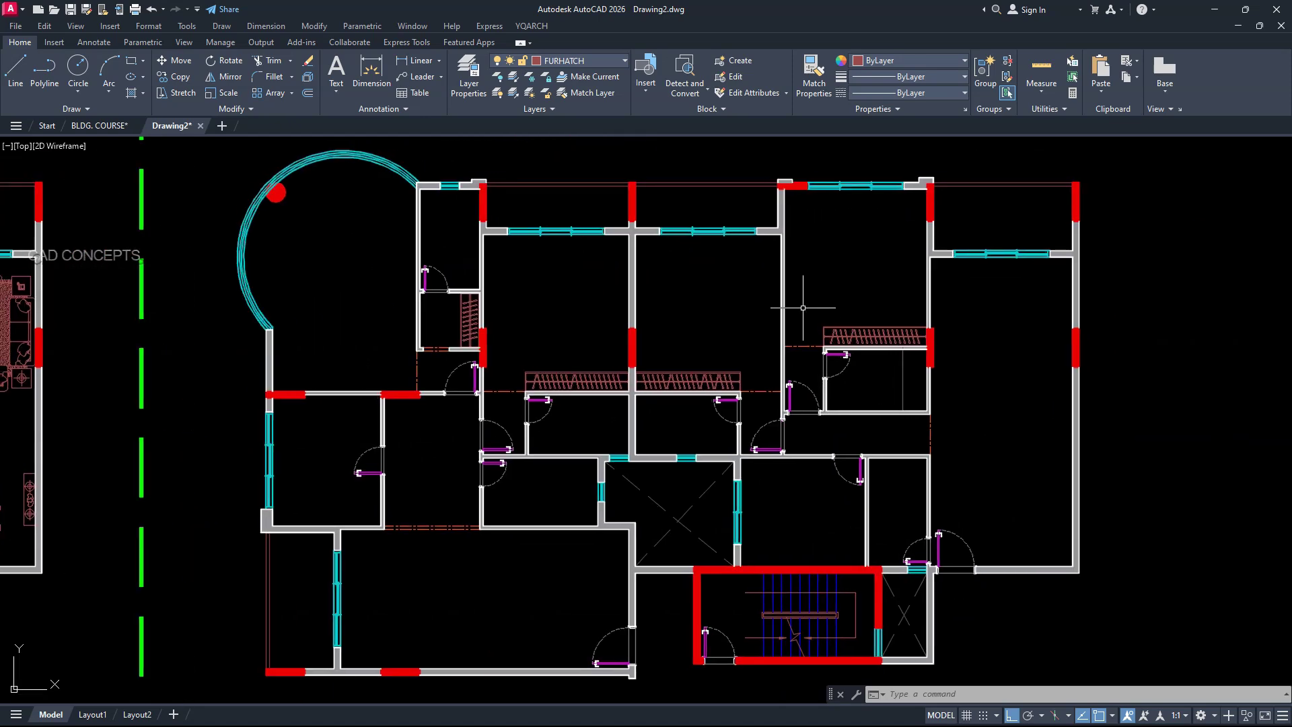
type("IBK")
key("Return")
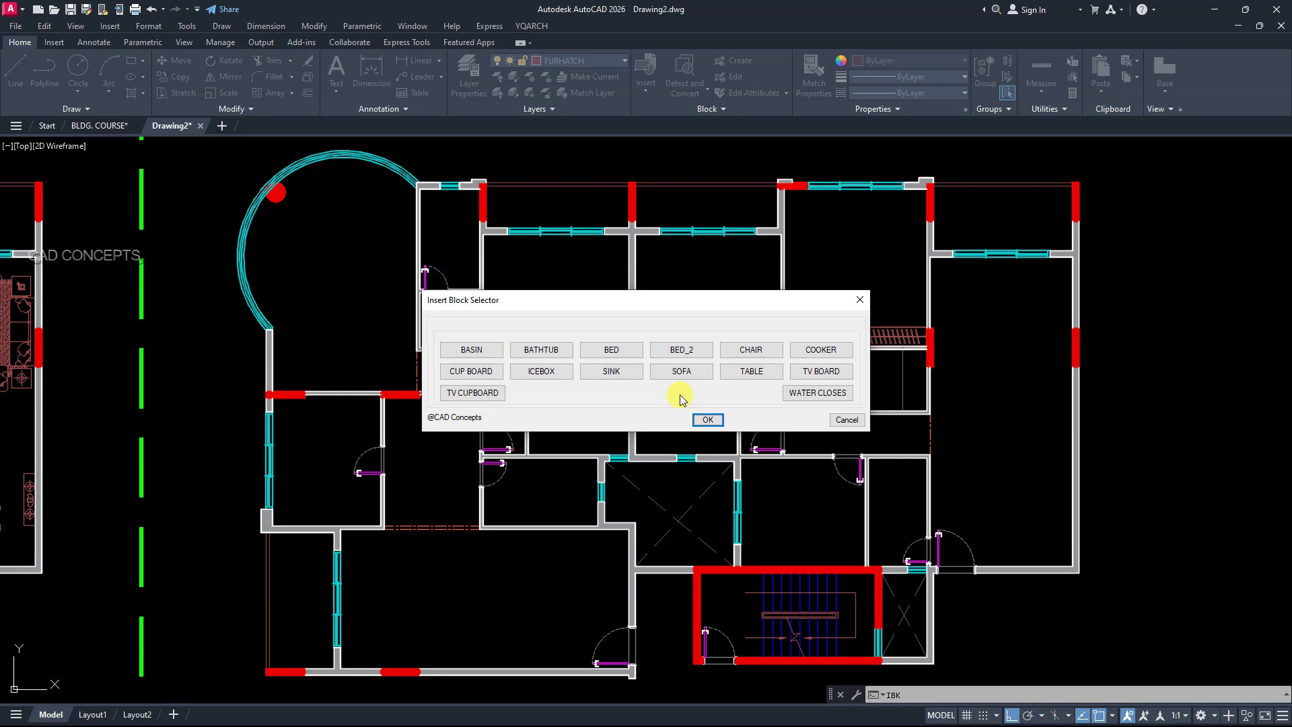
left_click(609, 349)
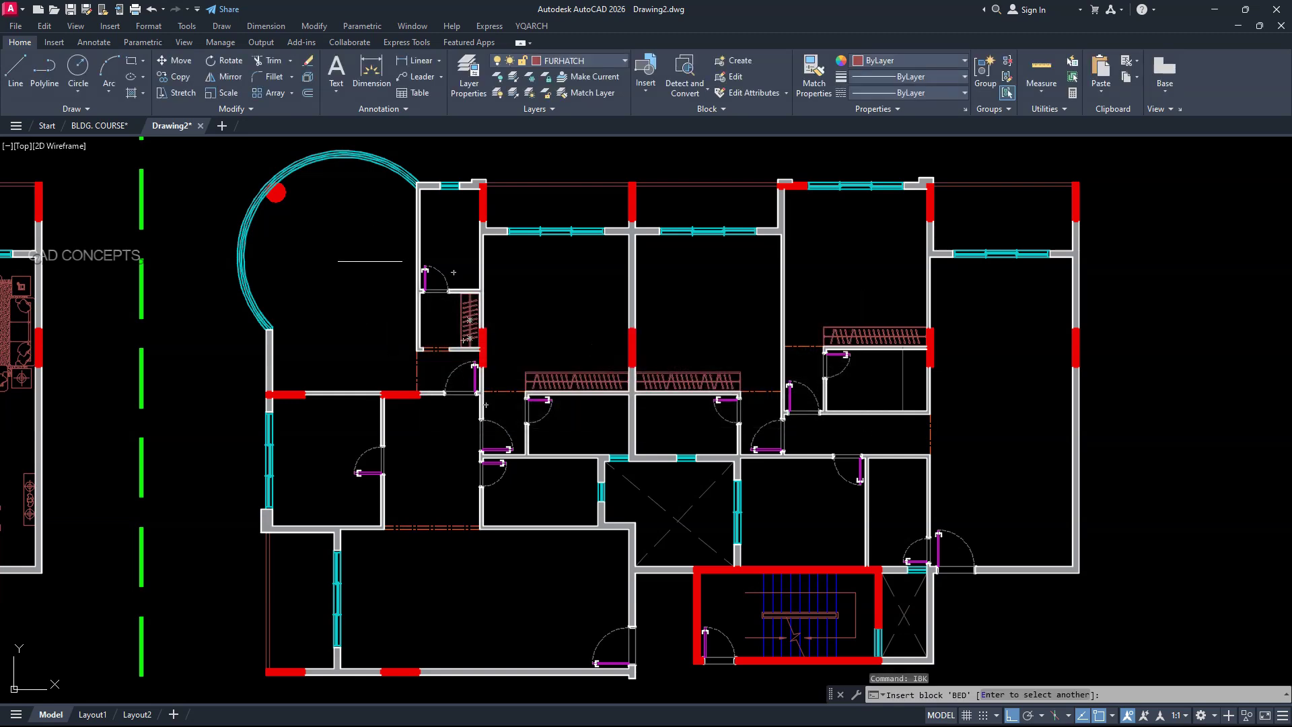
scroll(375, 259, "up", 2)
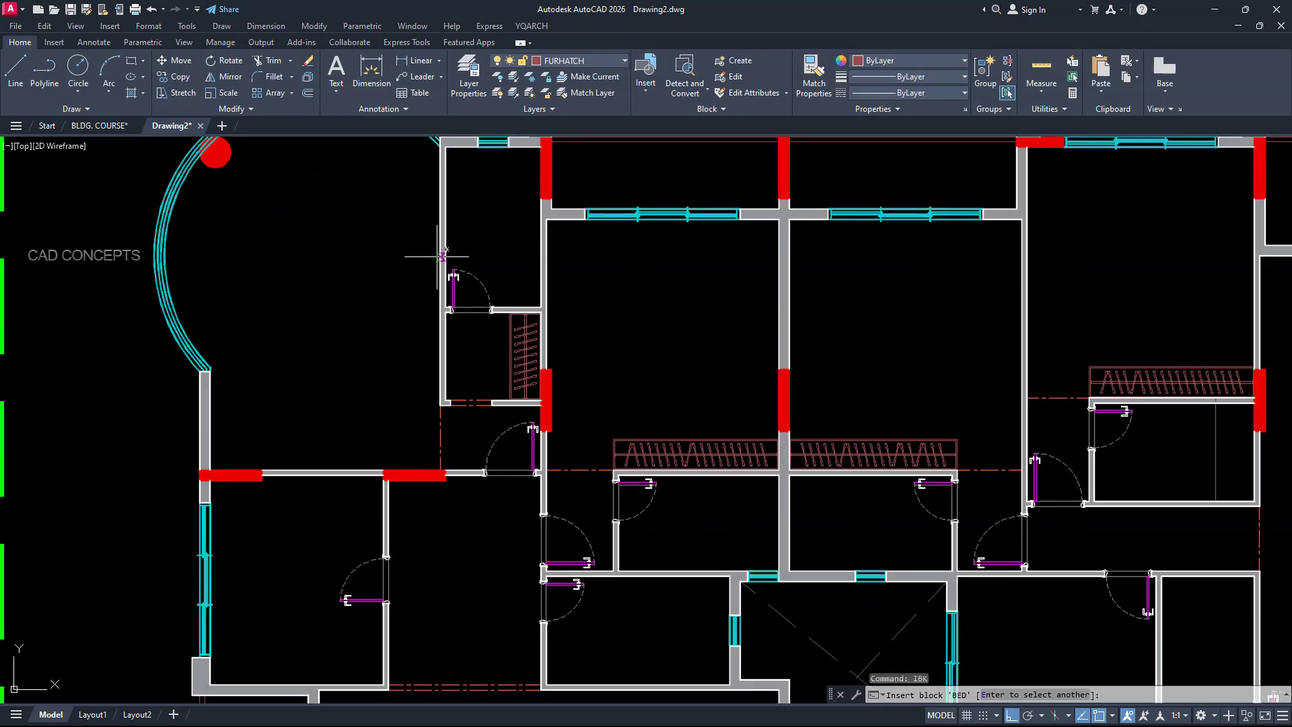
left_click(442, 256)
key("Return")
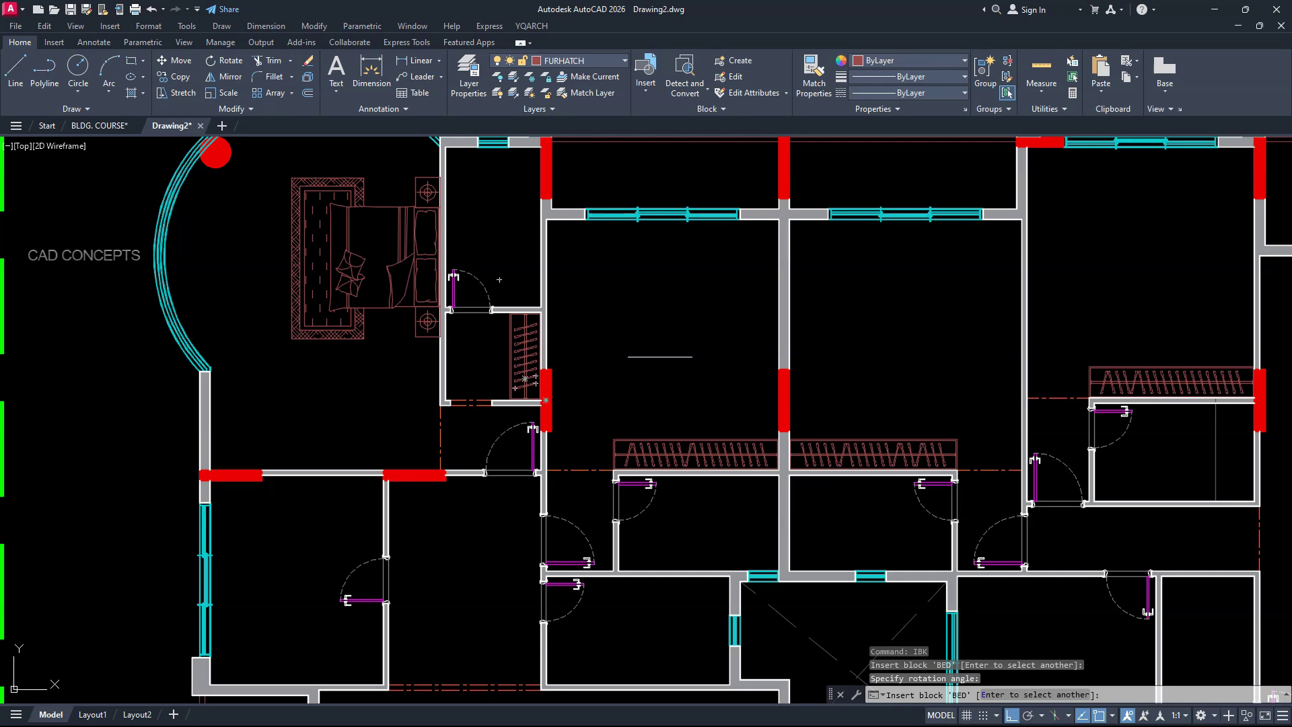
Insert two more BED blocks back to back on either side of the wall shared by the two middle bedrooms
left_click(779, 328)
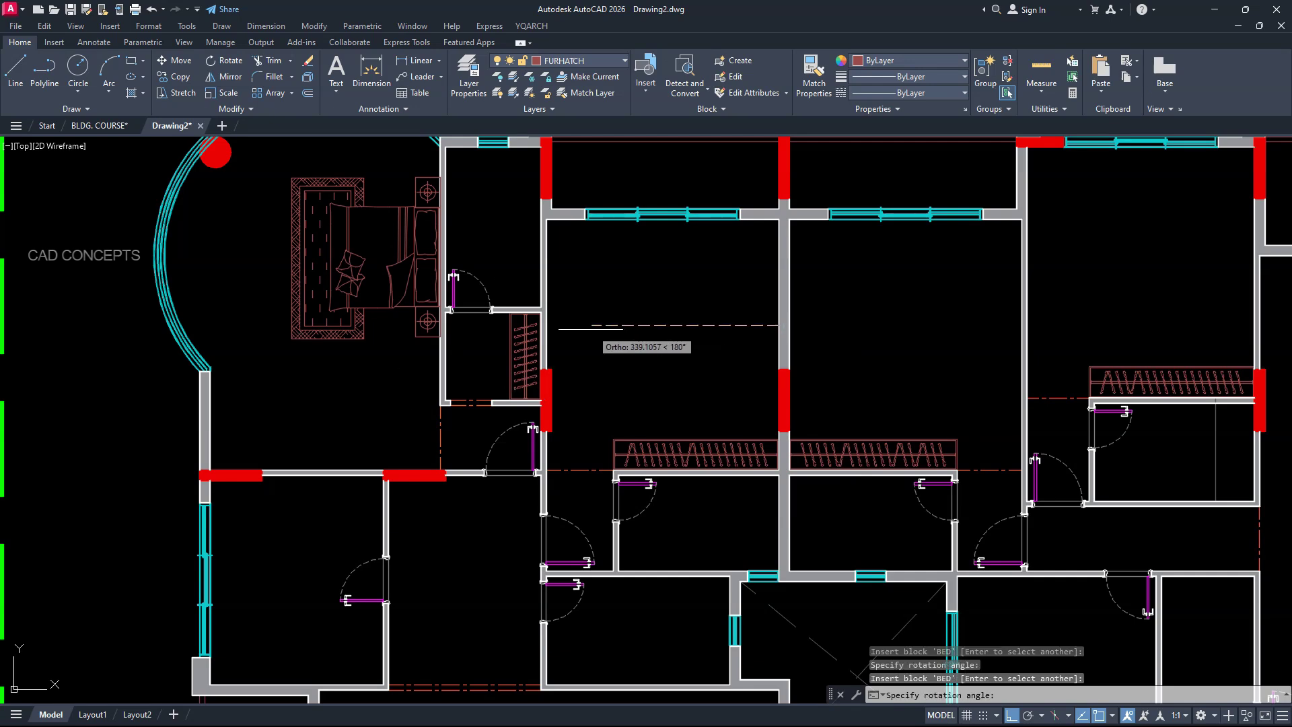
key("Return")
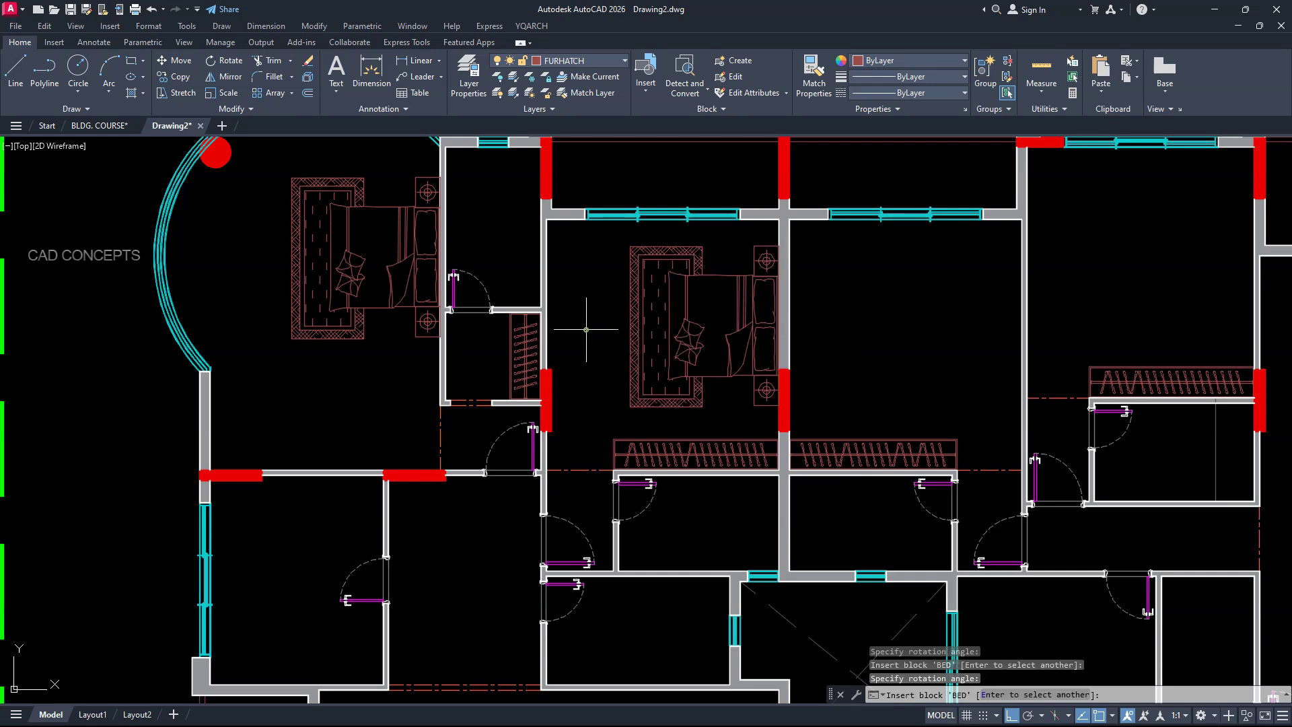
left_click(789, 318)
left_click(984, 332)
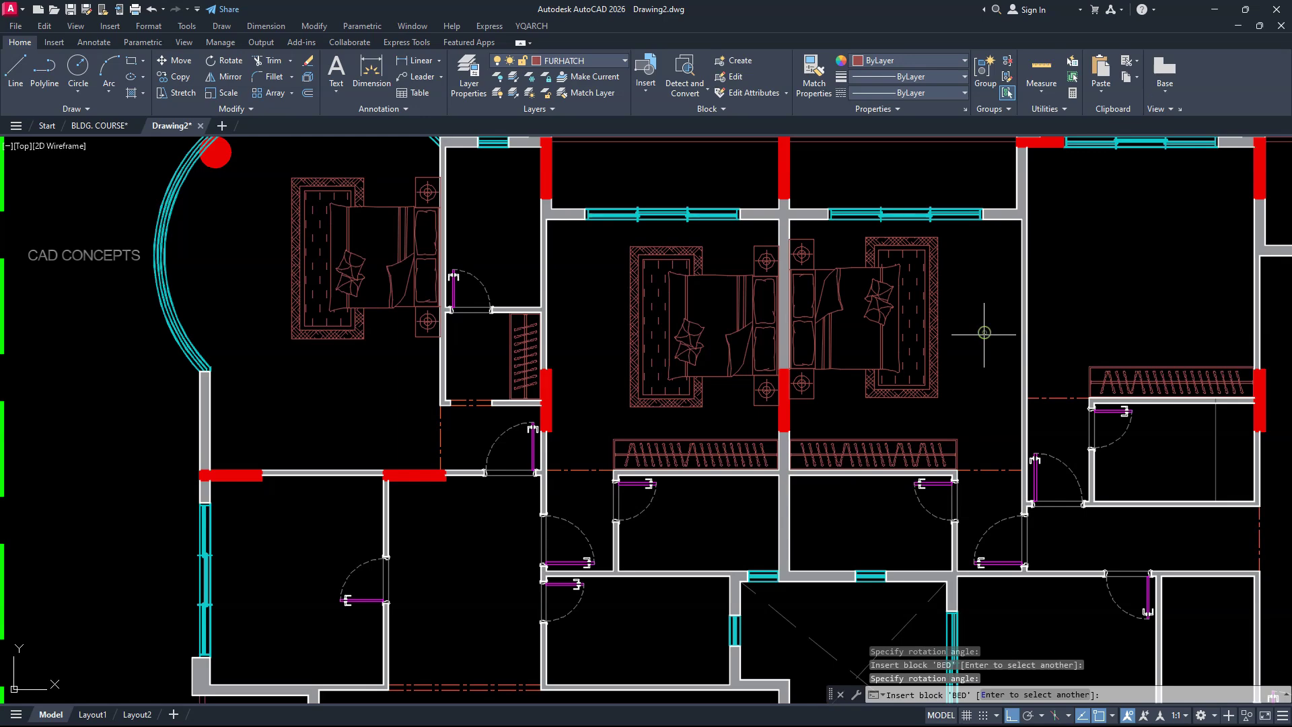
Insert another BED block against the east wall of the bedroom east of the two middle ones and end the insertion
mouse_move(986, 403)
middle_mouse_down()
mouse_move(756, 438)
mouse_move(726, 427)
middle_mouse_up()
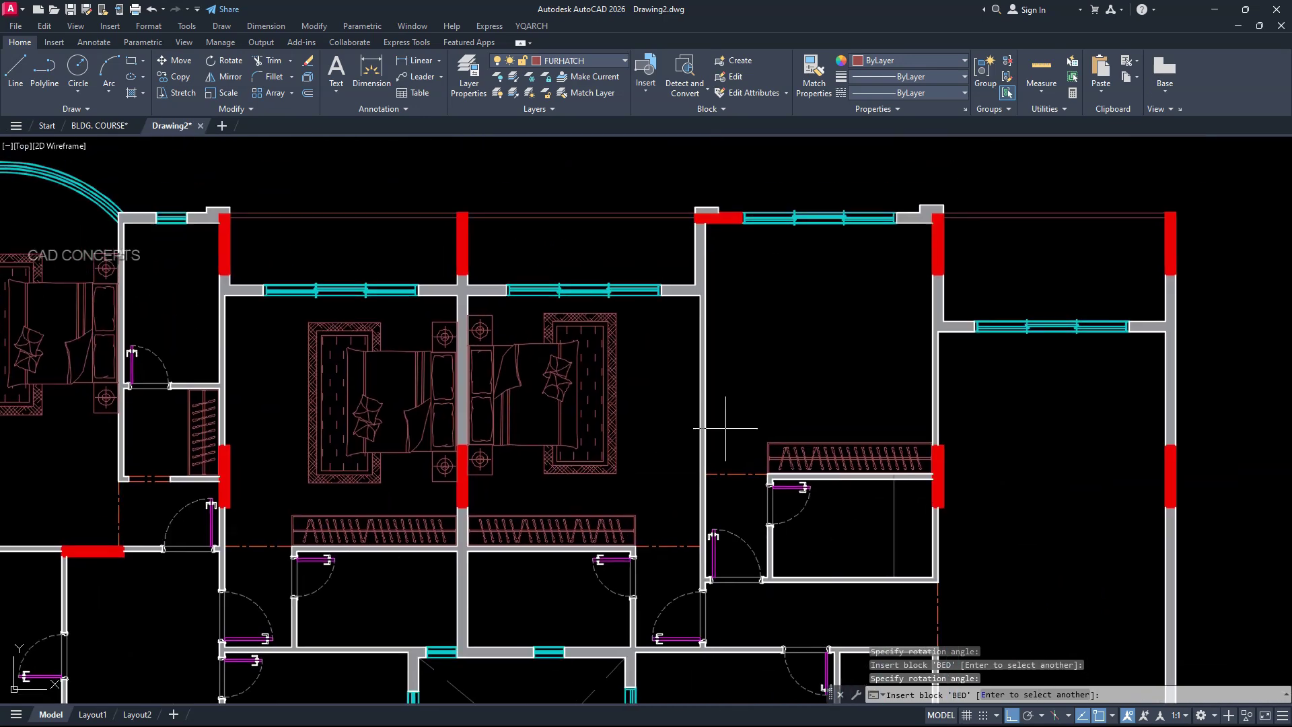
left_click(932, 303)
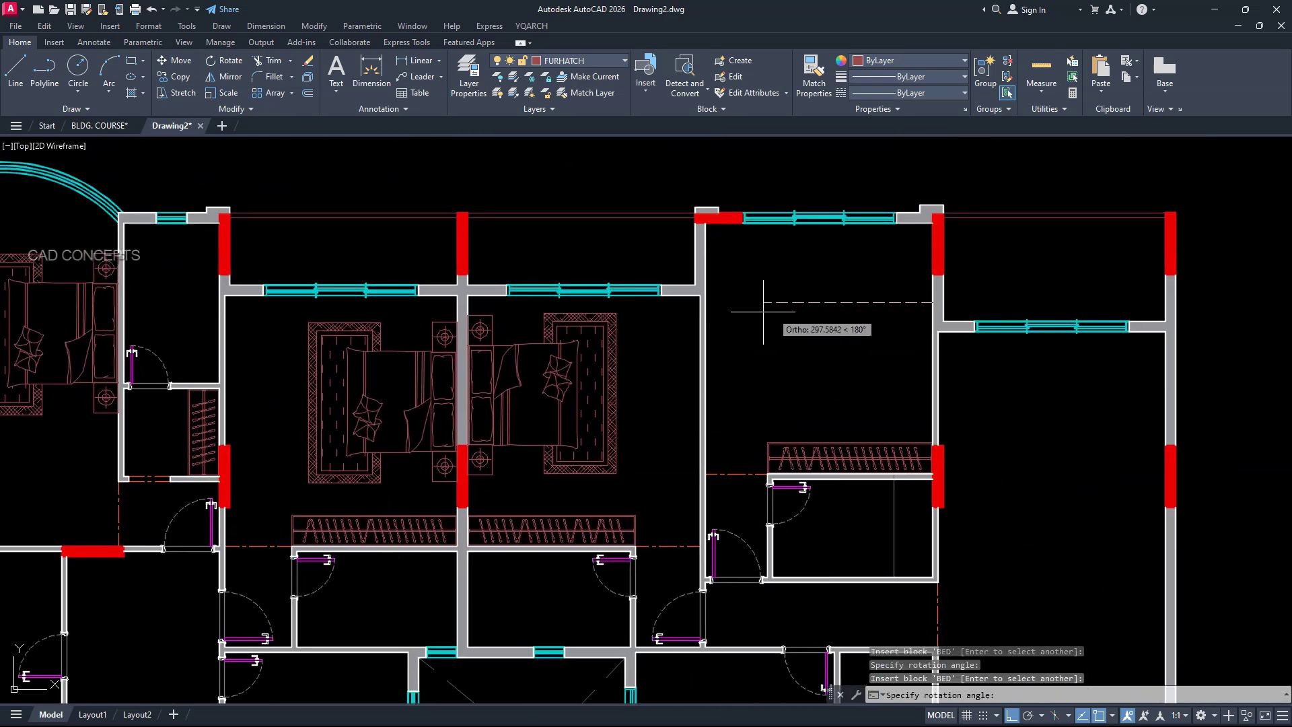
left_click(729, 310)
key("Escape")
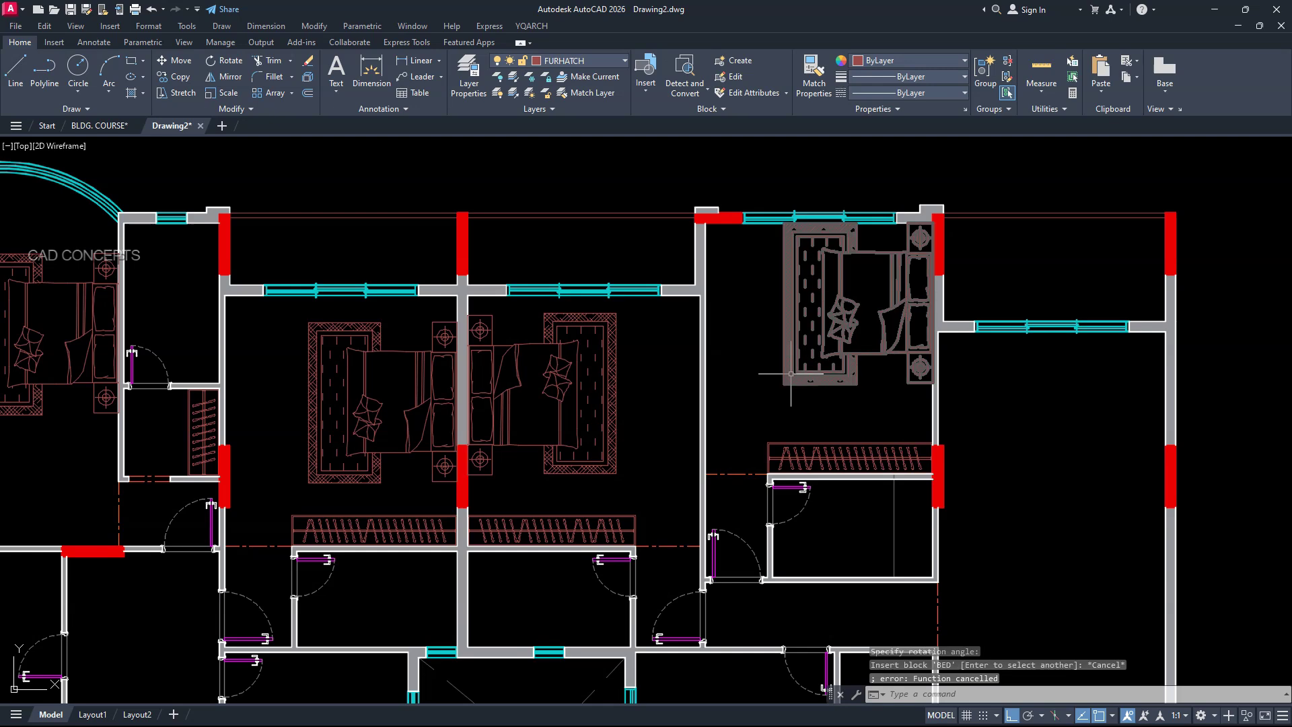
Move the bed in the bedroom east of the two middle ones a short distance straight down towards its wardrobe
left_click(790, 374)
type("m")
key("Return")
left_click(744, 366)
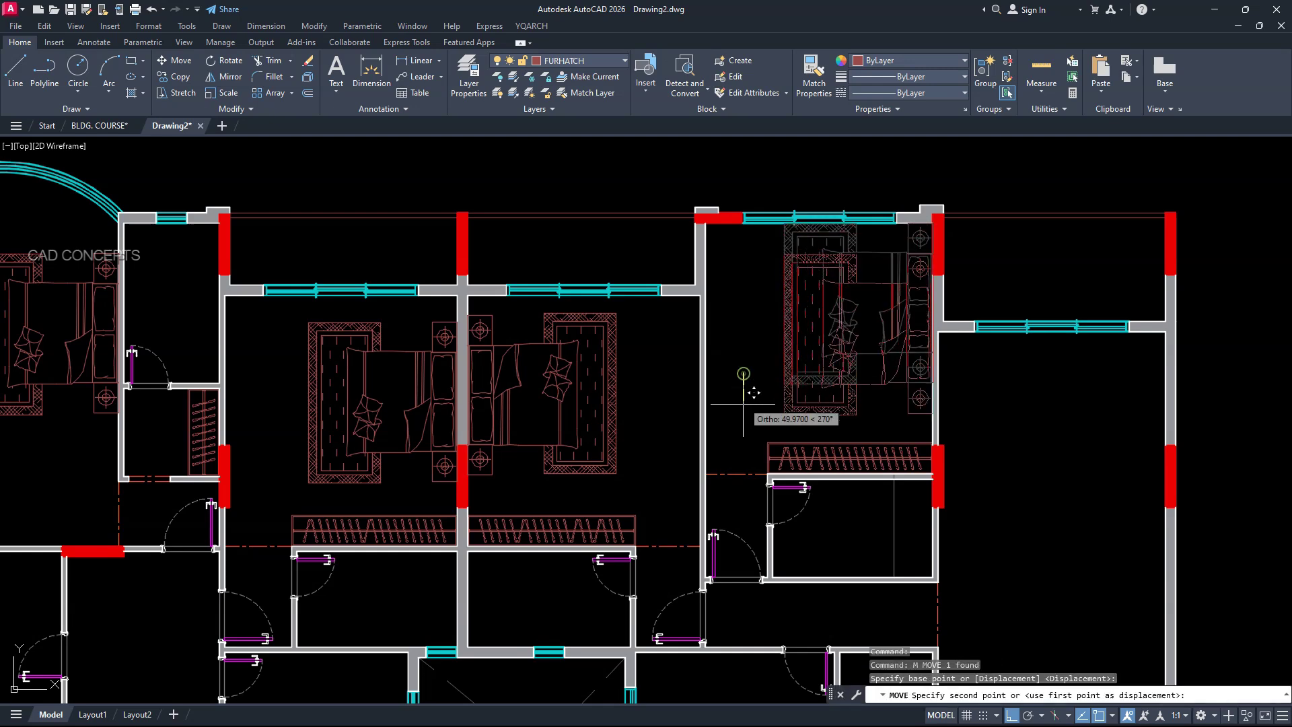
left_click(742, 397)
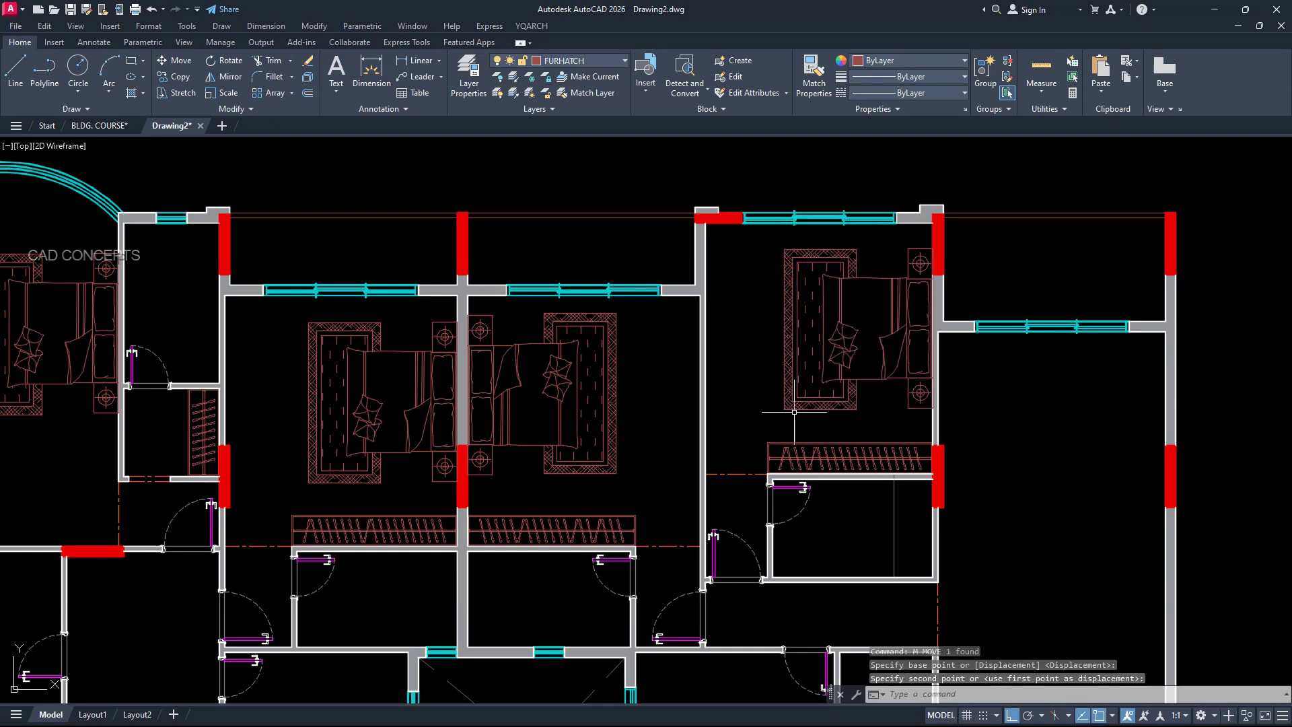
Run IBK, choose the SOFA block and insert it against the east wall of the easternmost room, facing west
middle_click_drag(983, 531, 721, 366)
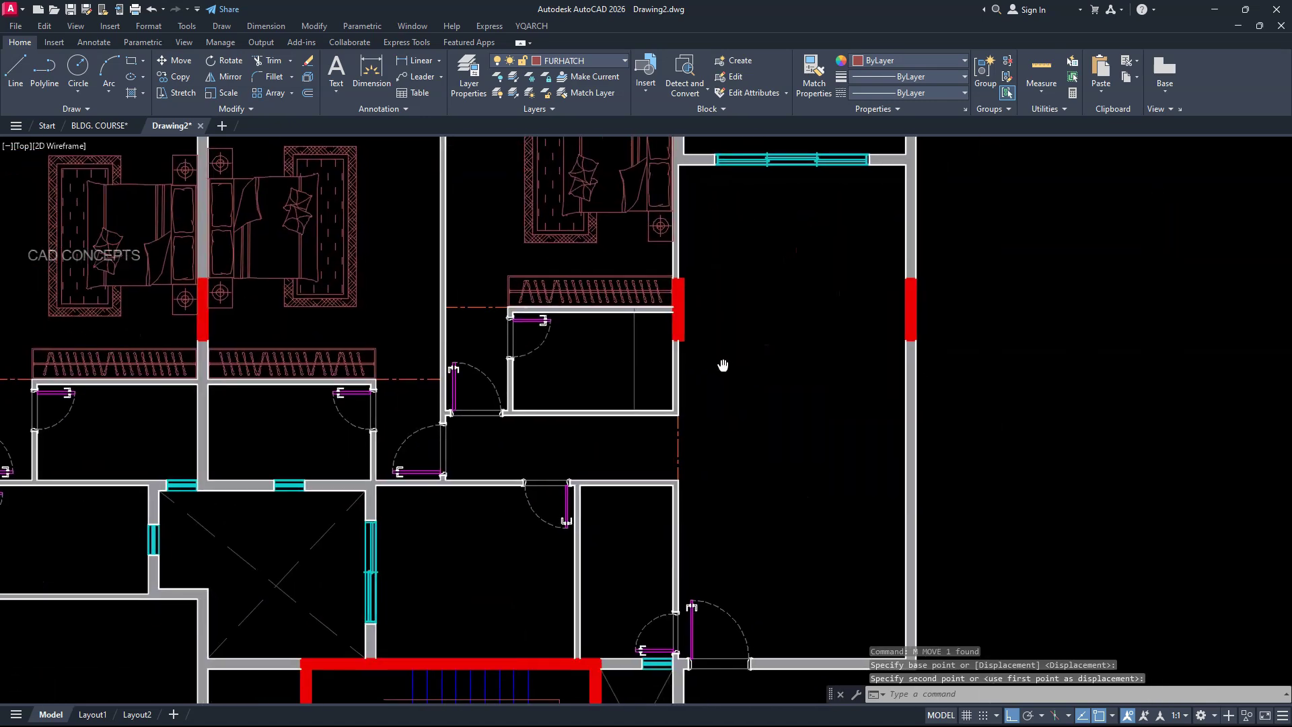
type("IBK")
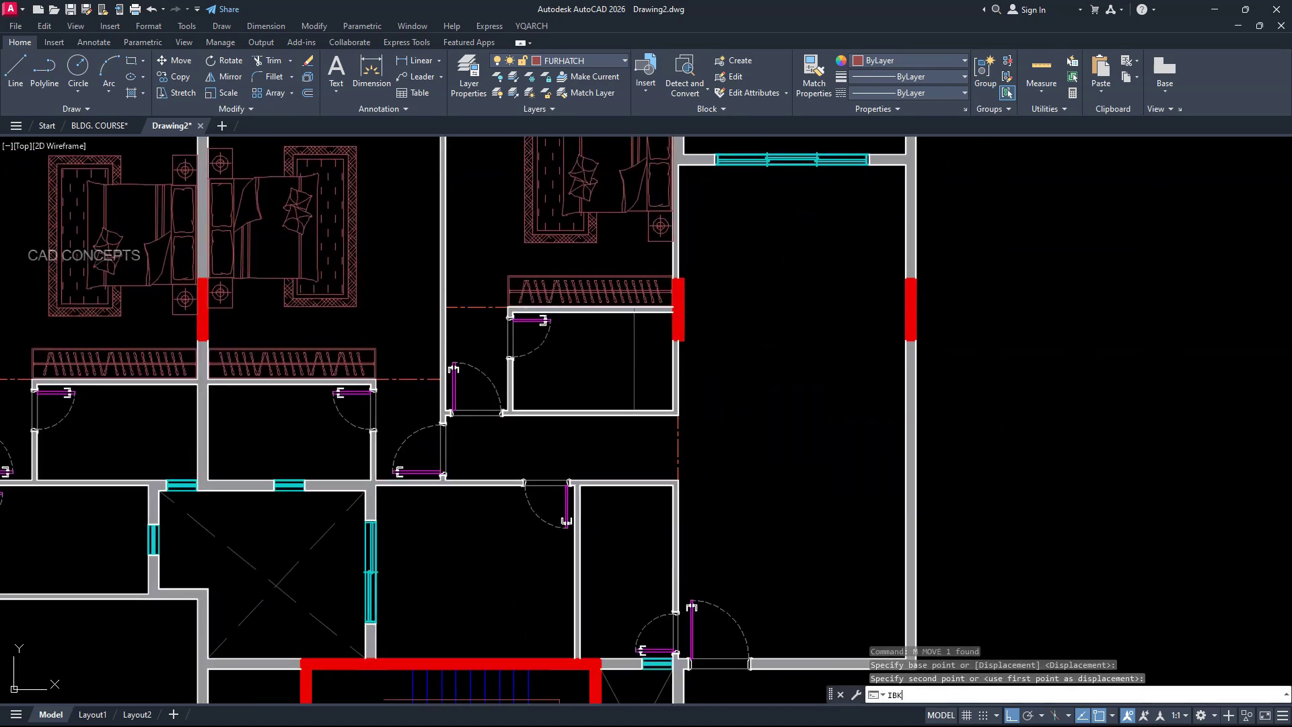
key("Return")
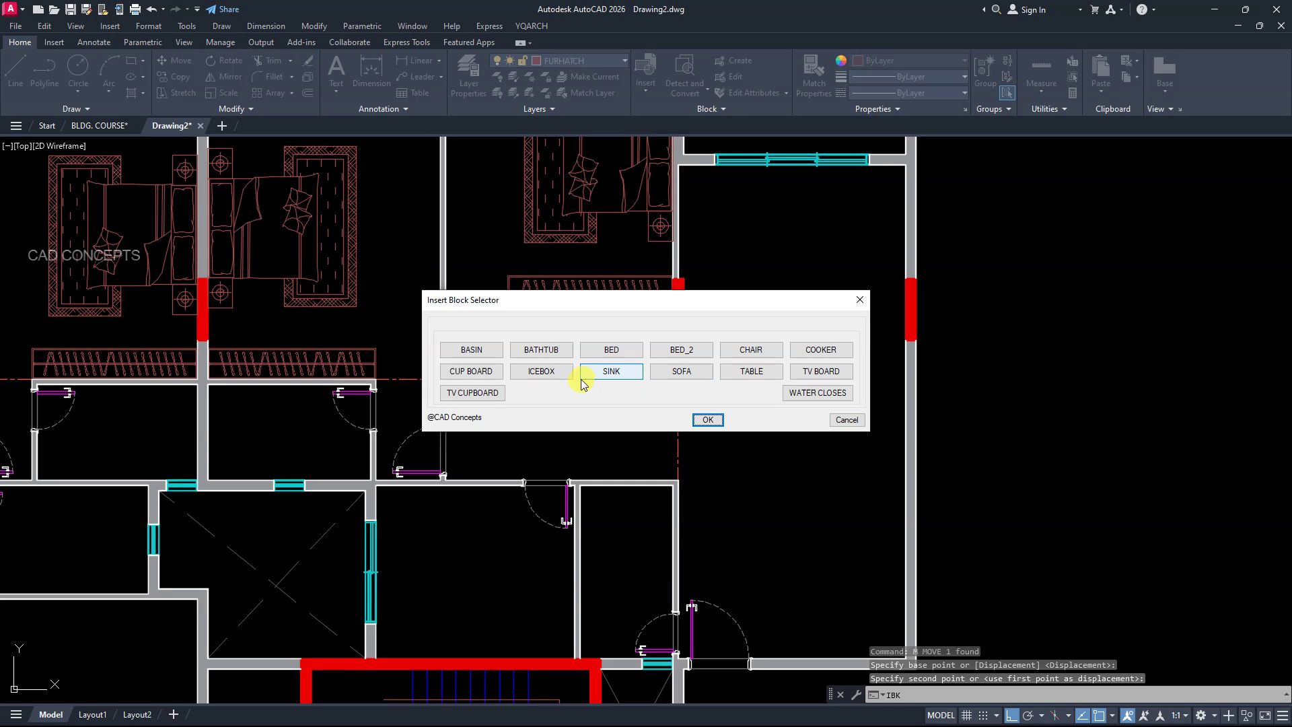
left_click(676, 379)
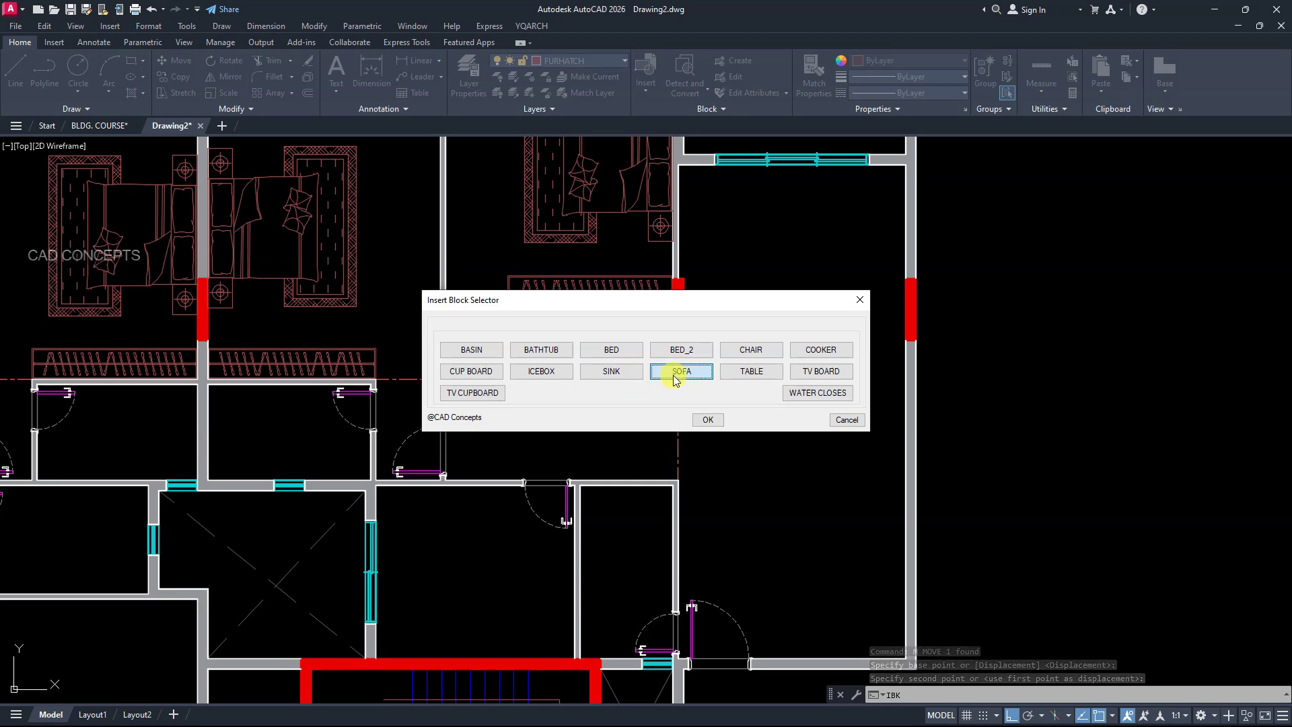
left_click(676, 379)
left_click(901, 290)
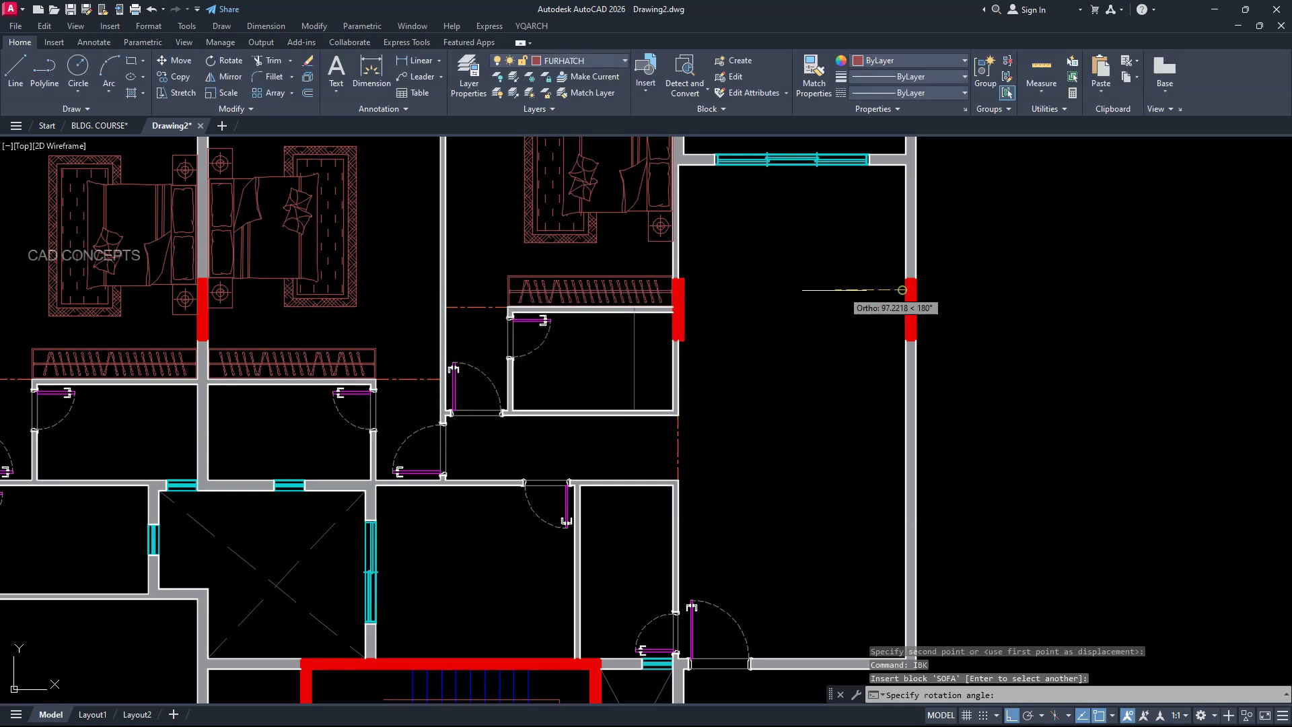
left_click(900, 290)
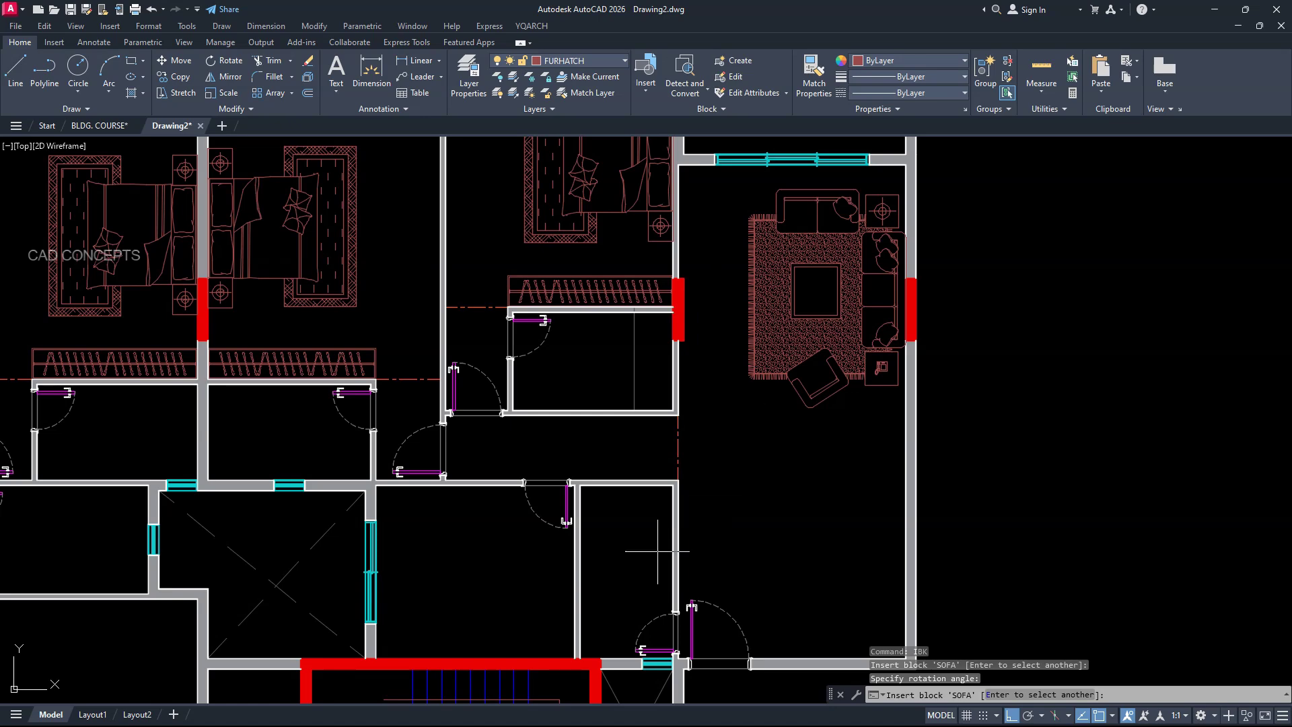
Insert another SOFA block against the north wall of the southwest living room and end the insertion
middle_click_drag(657, 551, 1127, 327)
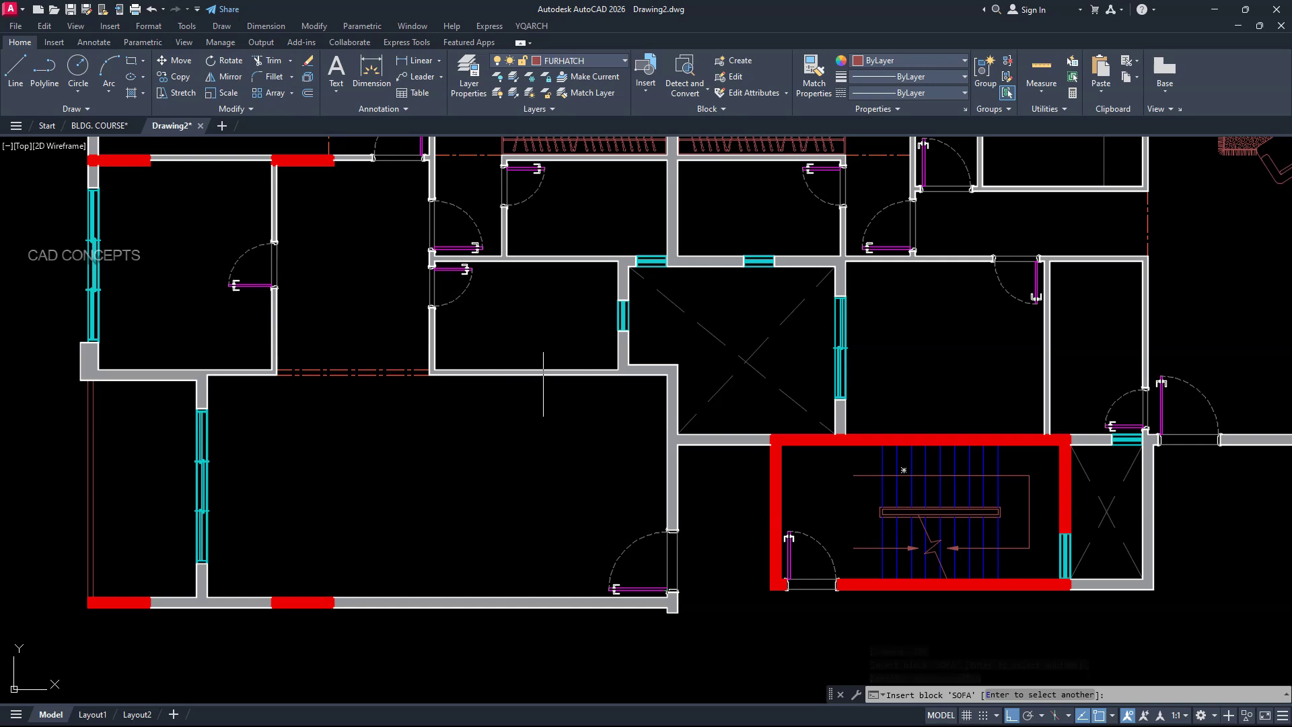
left_click(506, 549)
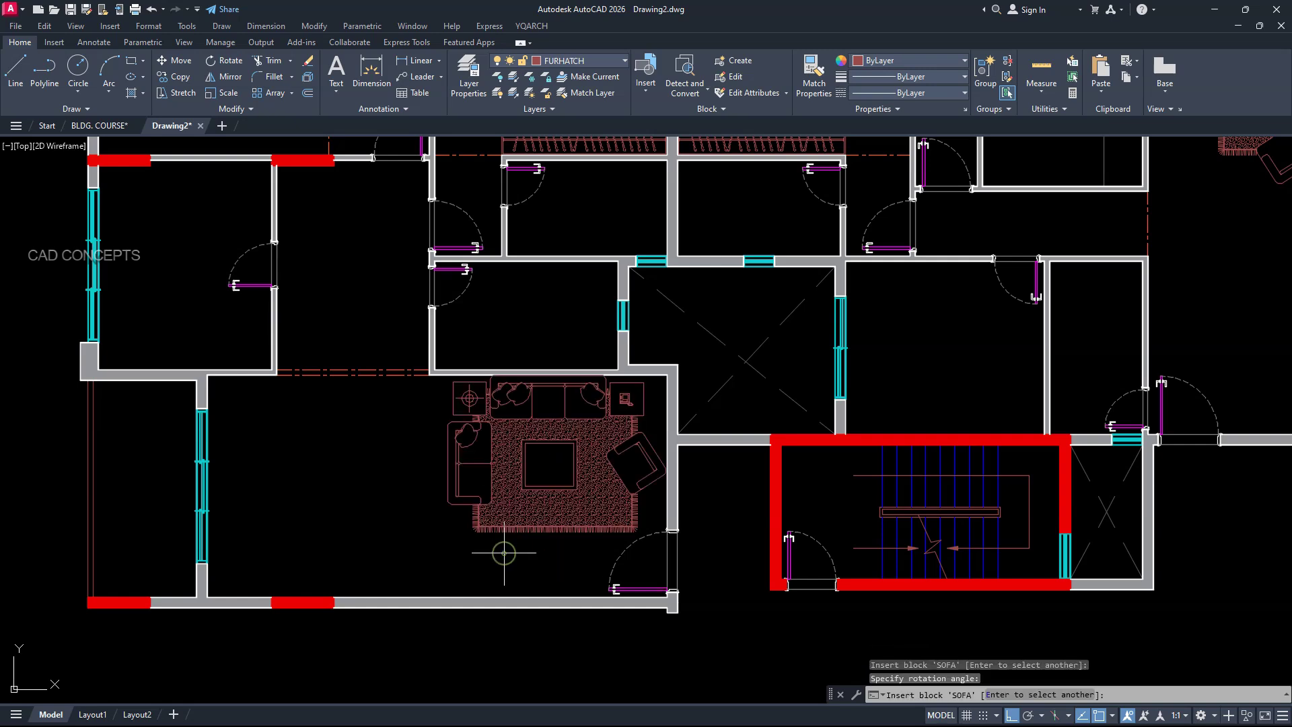
key("Escape")
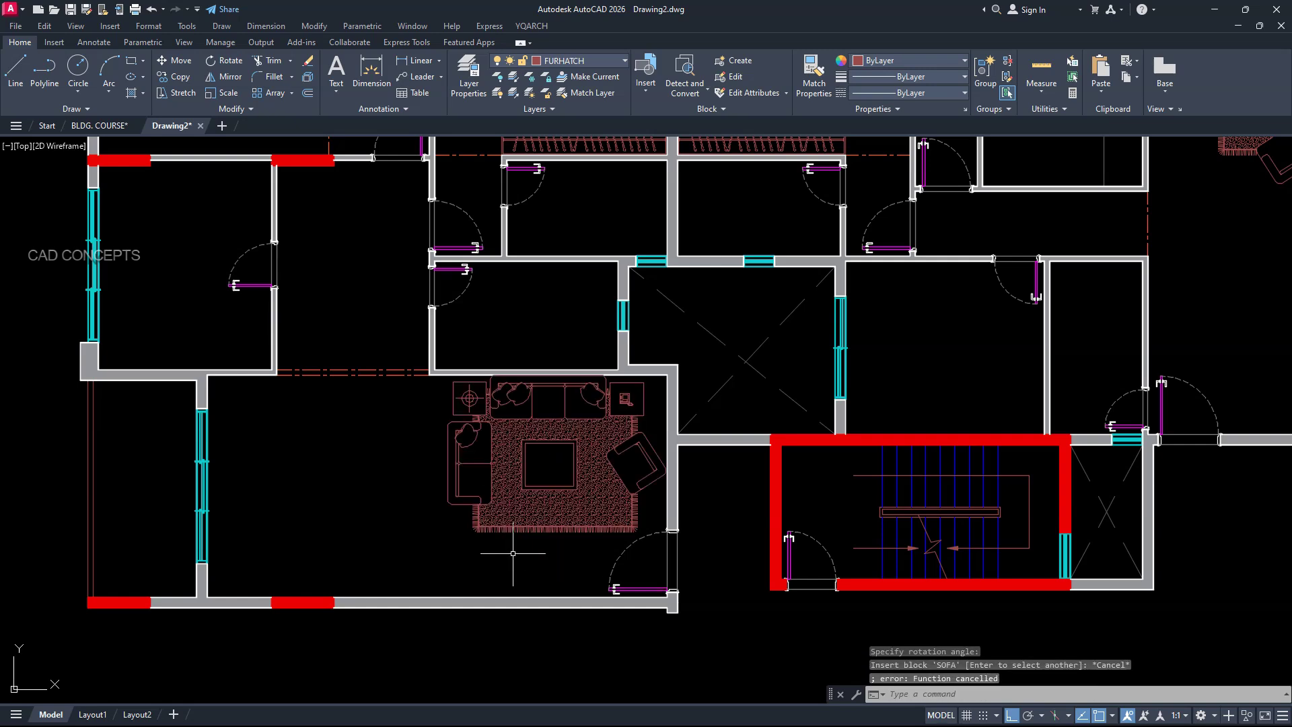
Run IBK again, choose the TABLE block and insert it in the southwest part of the southwest living room
key("Return")
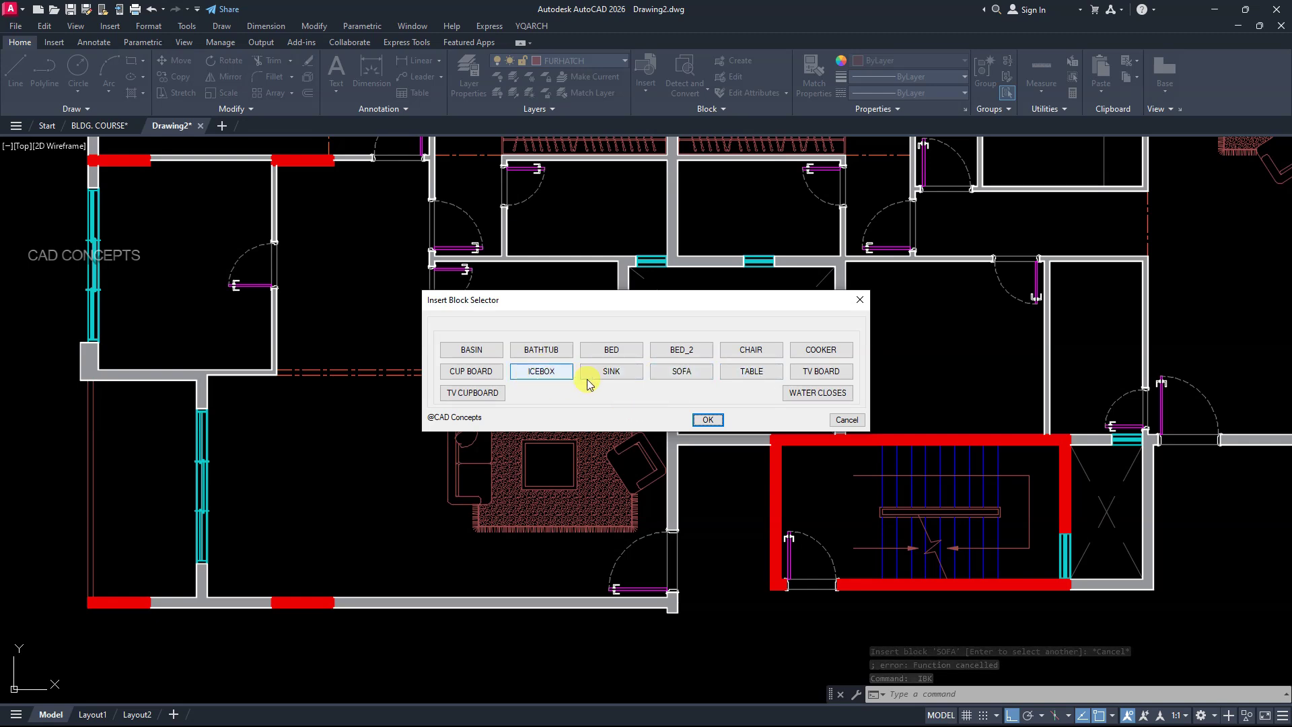
left_click(751, 371)
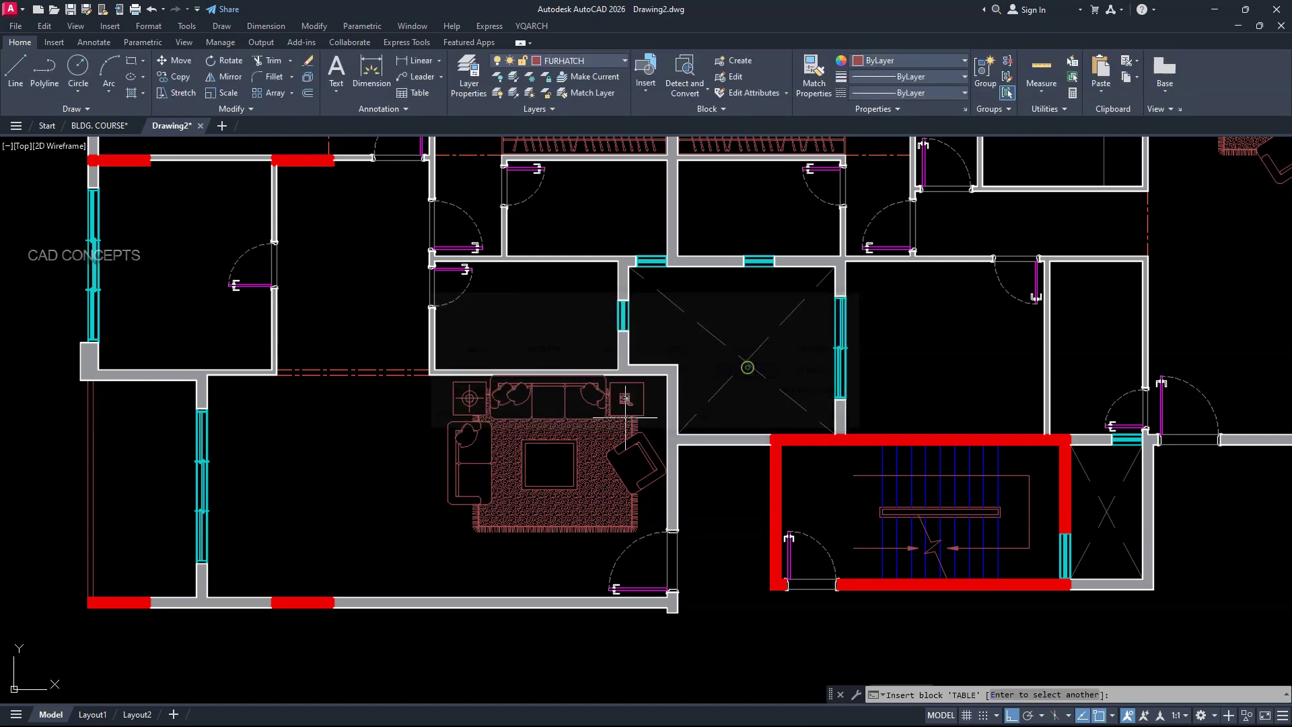
left_click(304, 543)
key("Return")
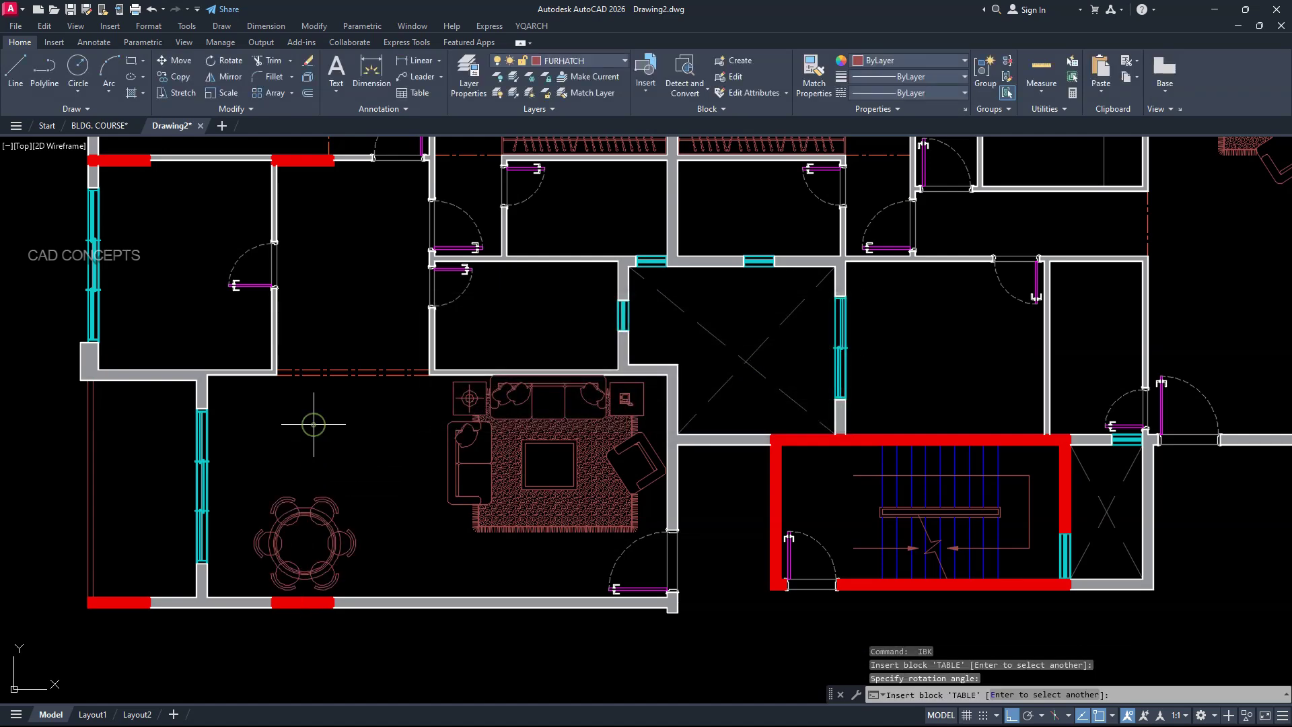
Insert a second TABLE block in the easternmost room, south of its sofa set
middle_click_drag(701, 452, 261, 585)
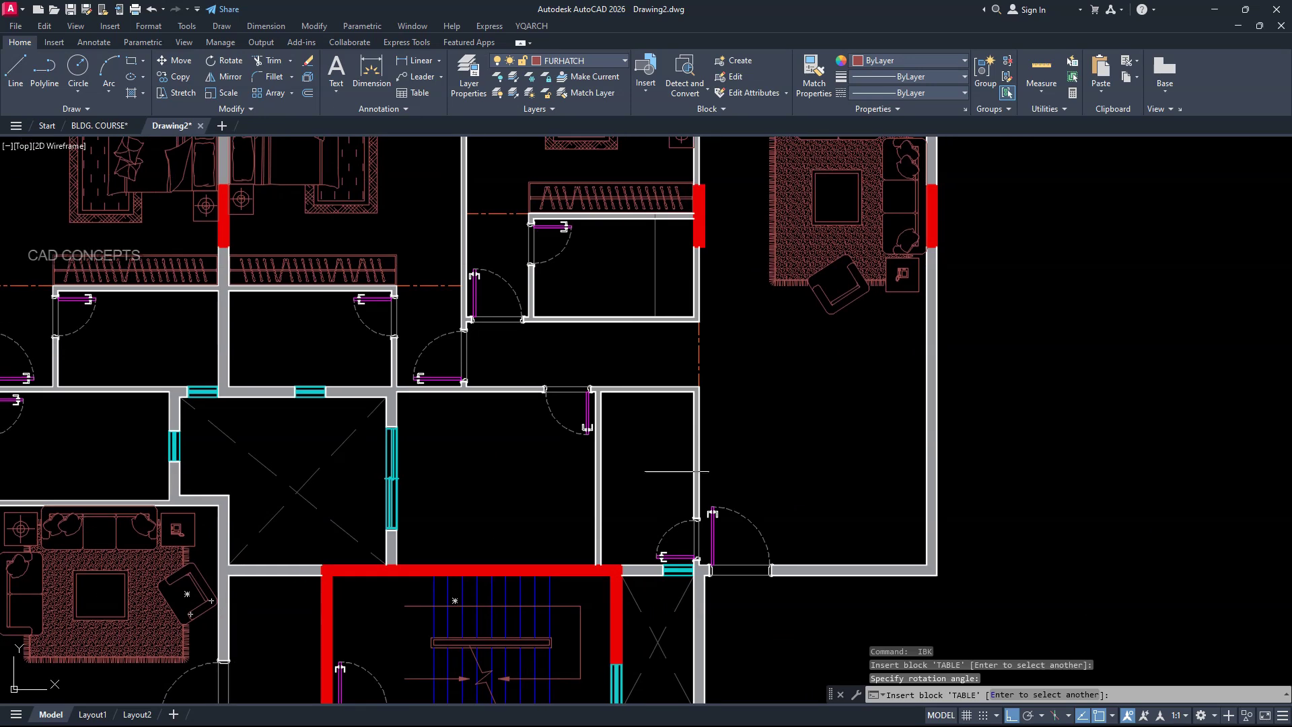
left_click(859, 421)
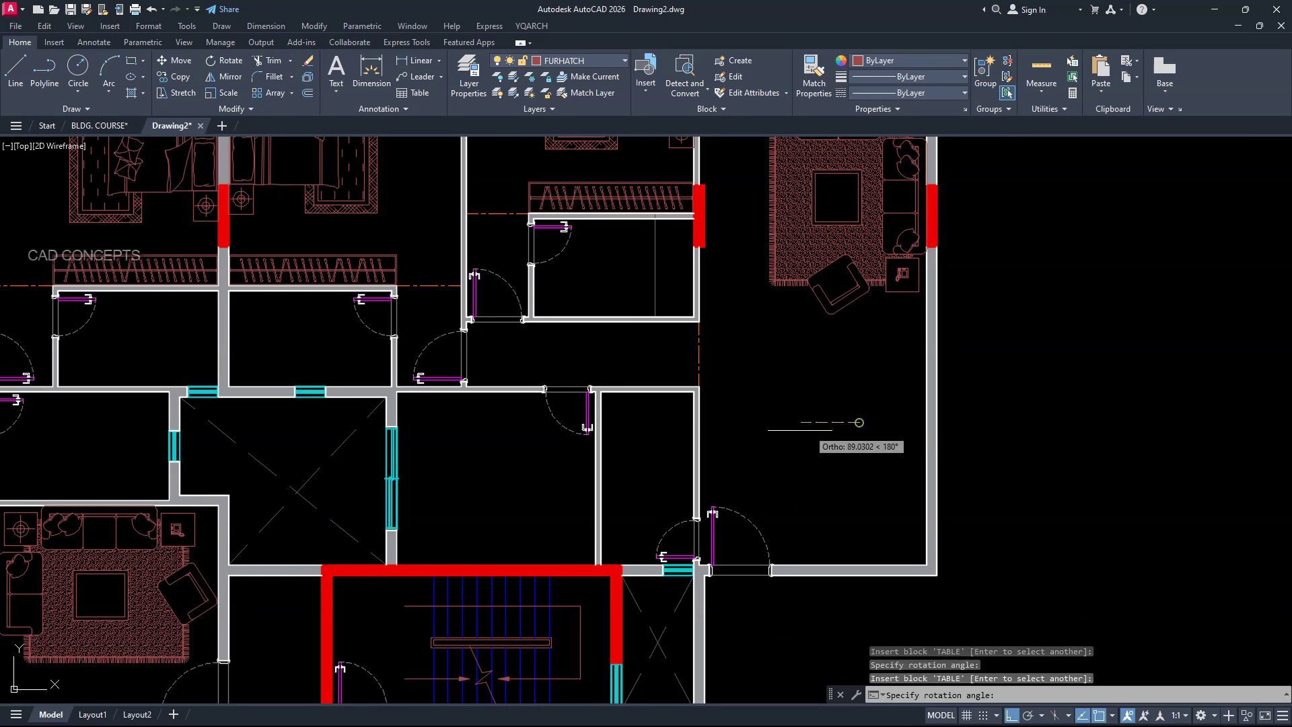
key("Return")
key("Return")
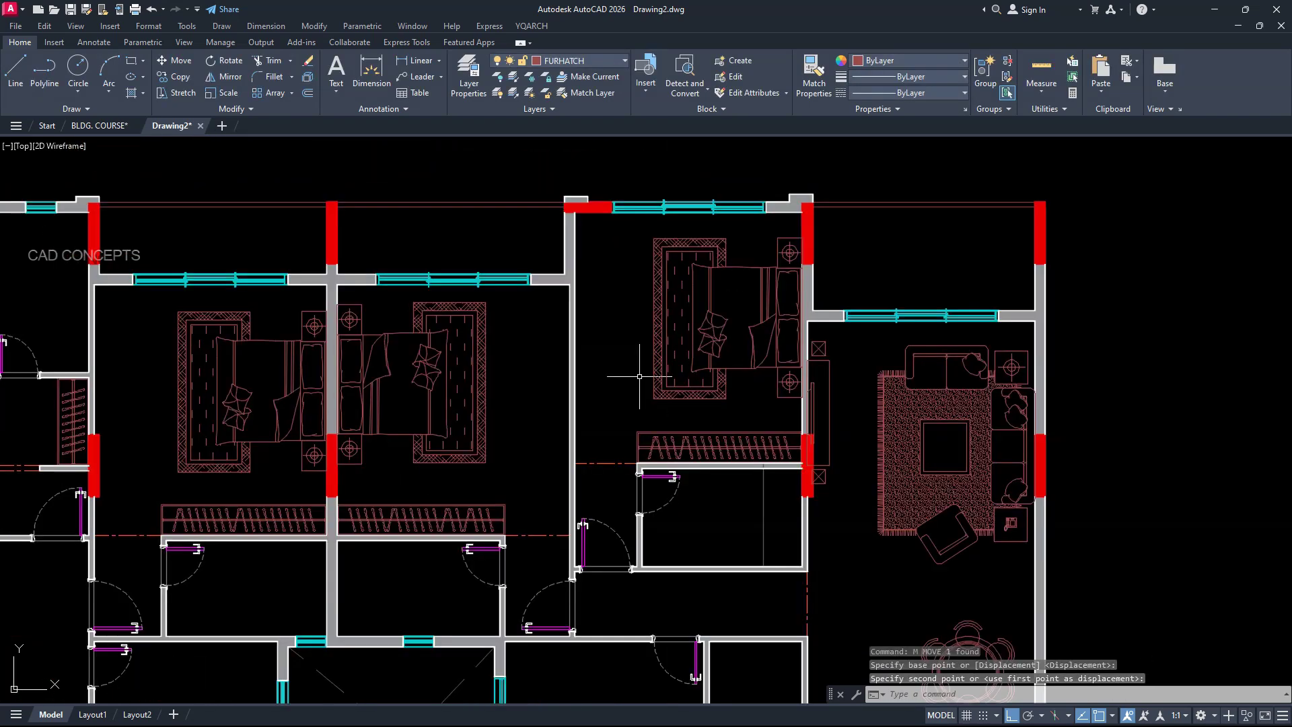
Run IBK, choose the TV BOARD block and insert it against the west wall of the bedroom east of the middle ones
type("IBK")
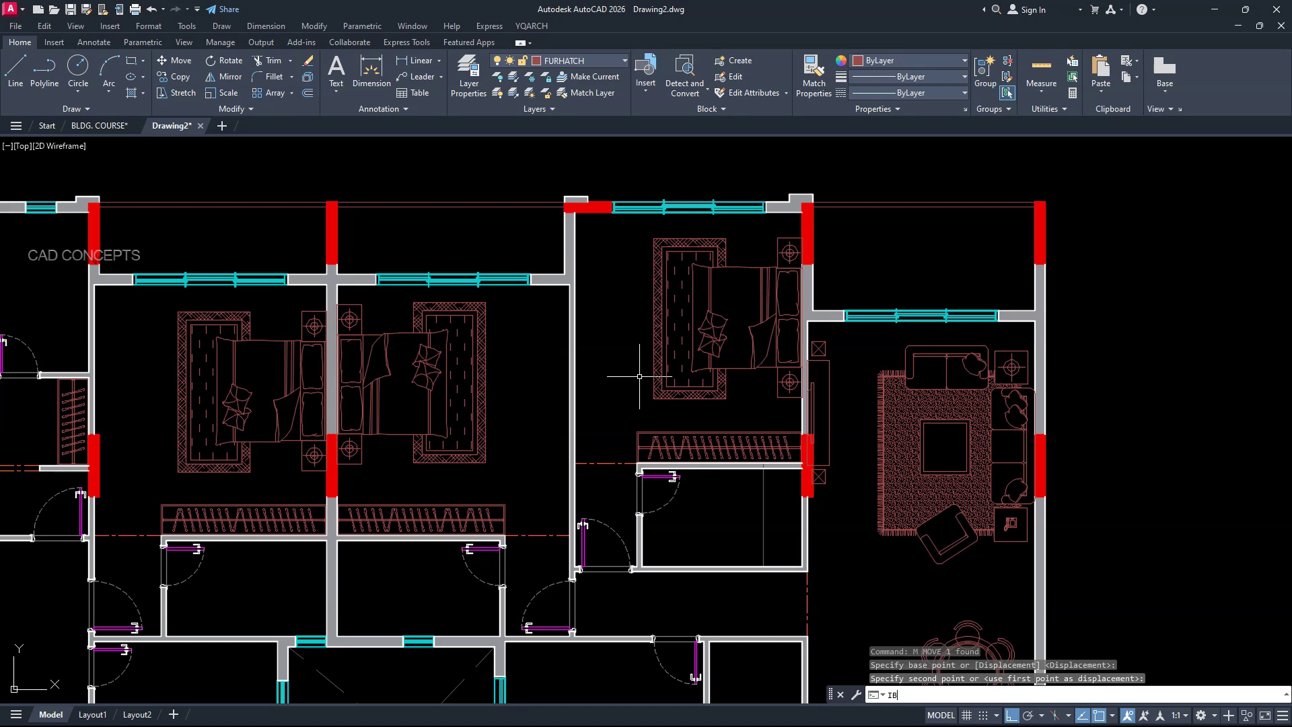
key("Return")
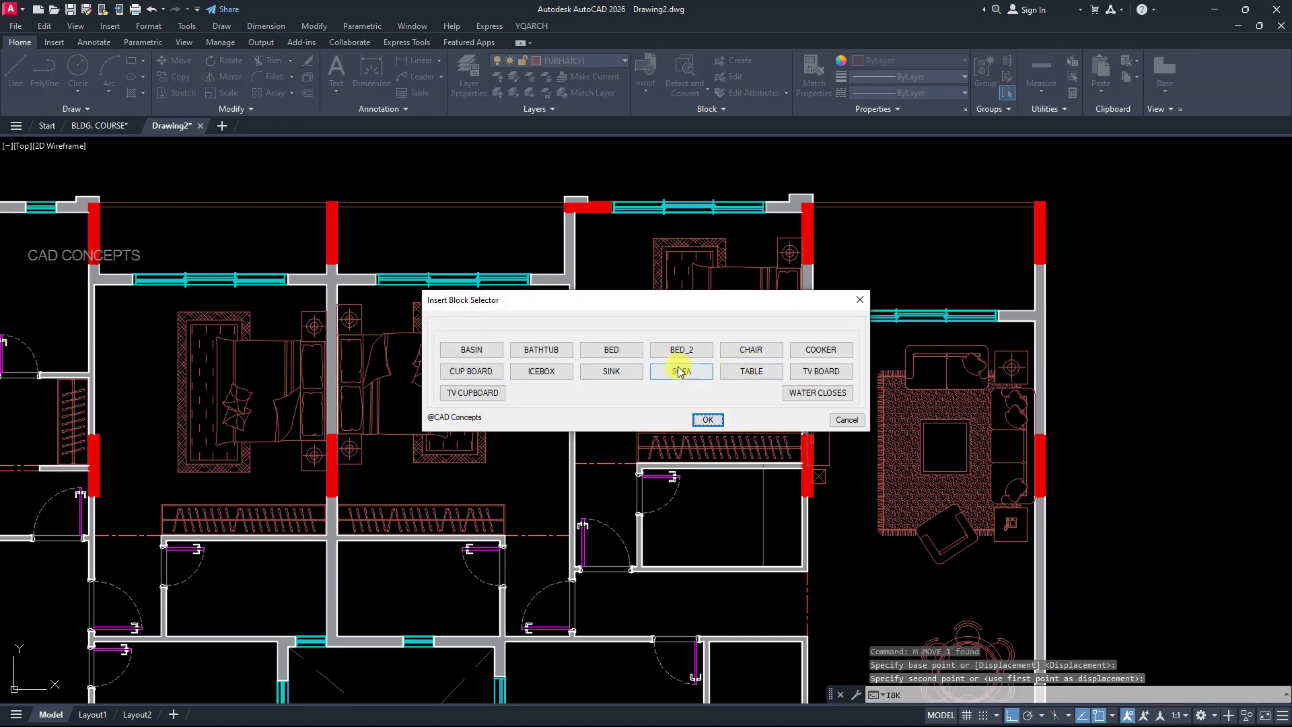
left_click(800, 371)
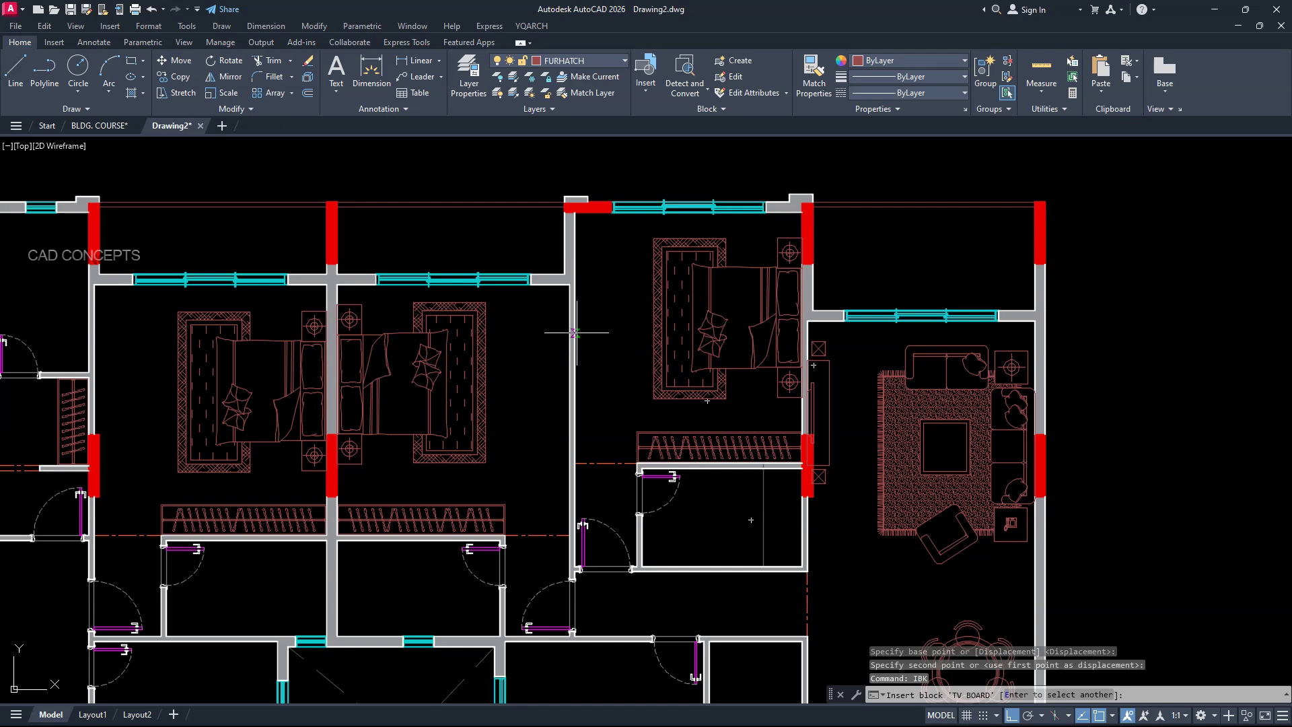
left_click(586, 320)
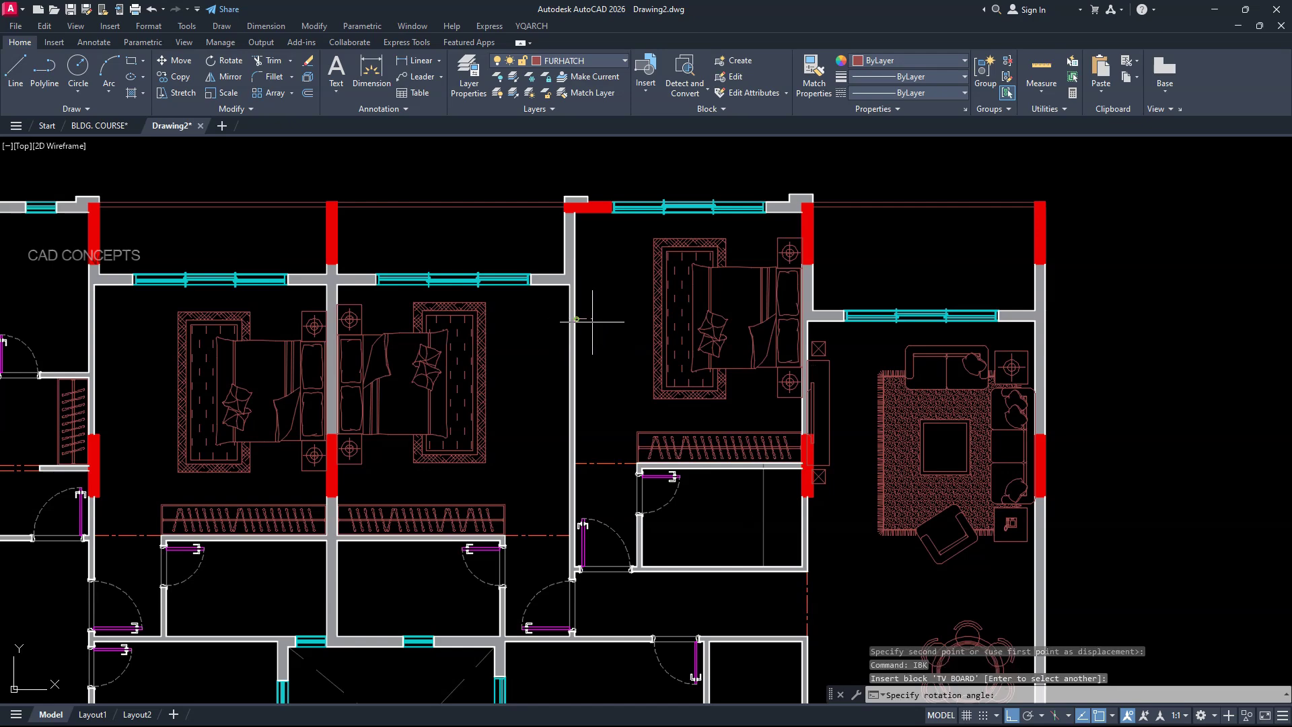
left_click(915, 269)
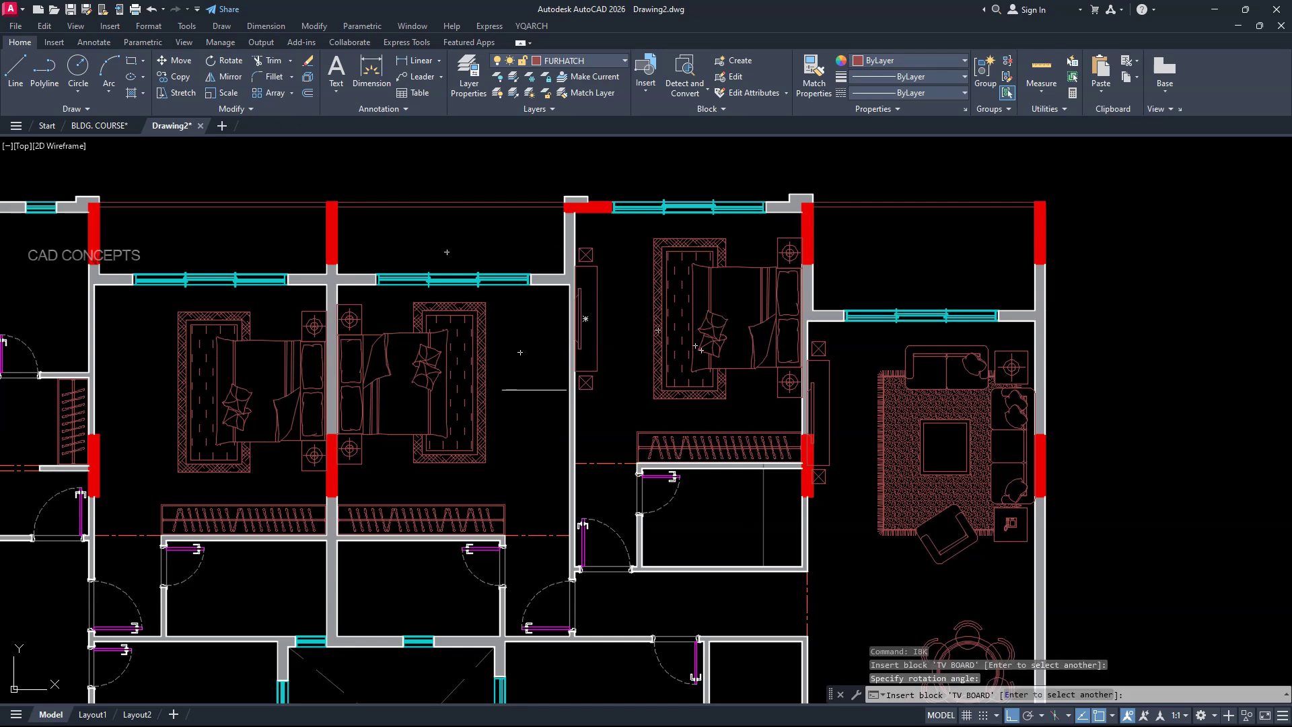
Insert a TV BOARD block against the east wall of the eastern middle bedroom and erase the one misplaced object
key("Escape")
left_click(571, 381)
type("e")
key("Return")
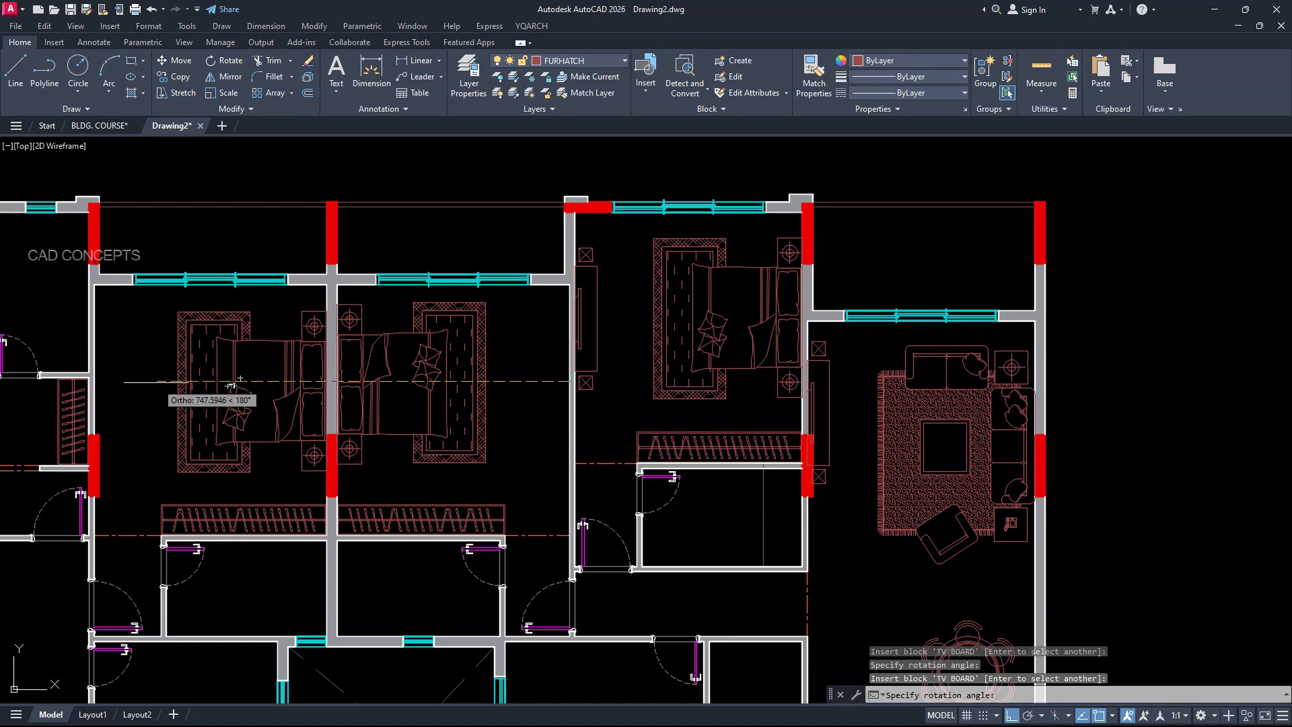
Rerun IBK with the TV BOARD block and insert it against the west wall of the western middle bedroom
type("ibk")
key("Return")
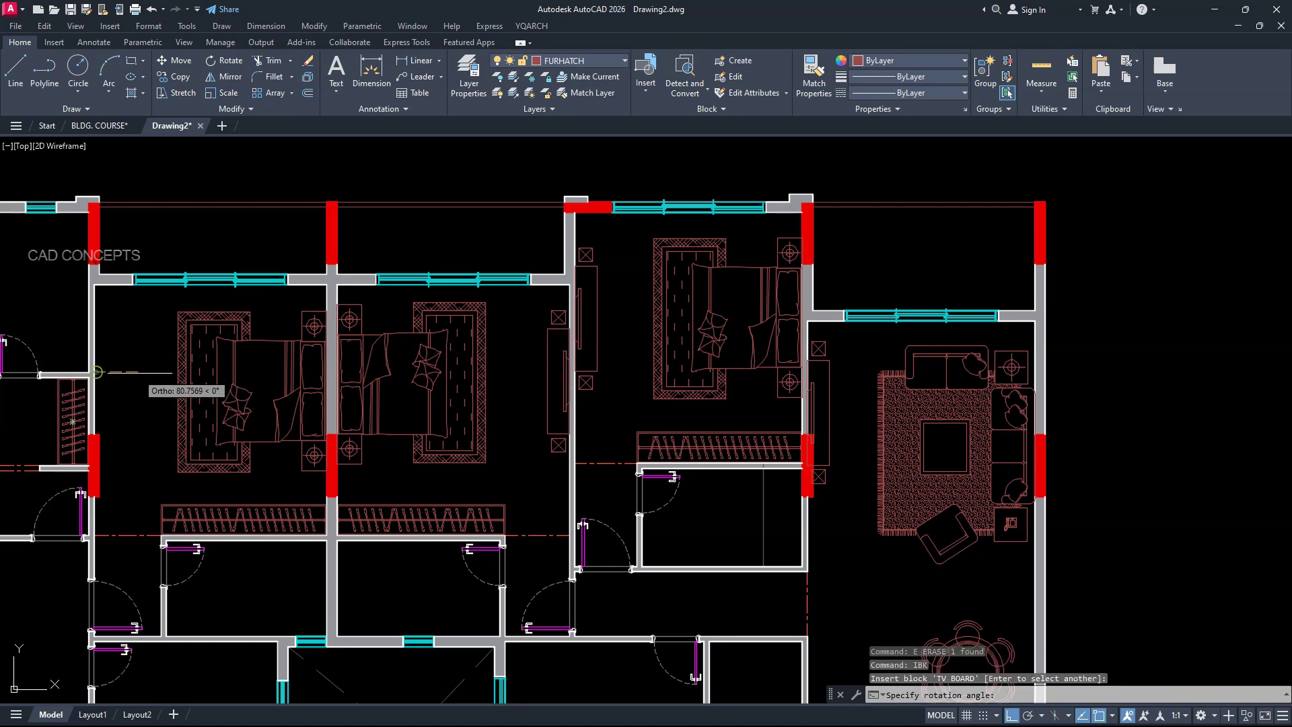
left_click(100, 371)
left_click(104, 471)
Insert a TV BOARD block against the south wall of the curved-window bedroom, facing north
middle_click_drag(144, 471, 828, 474)
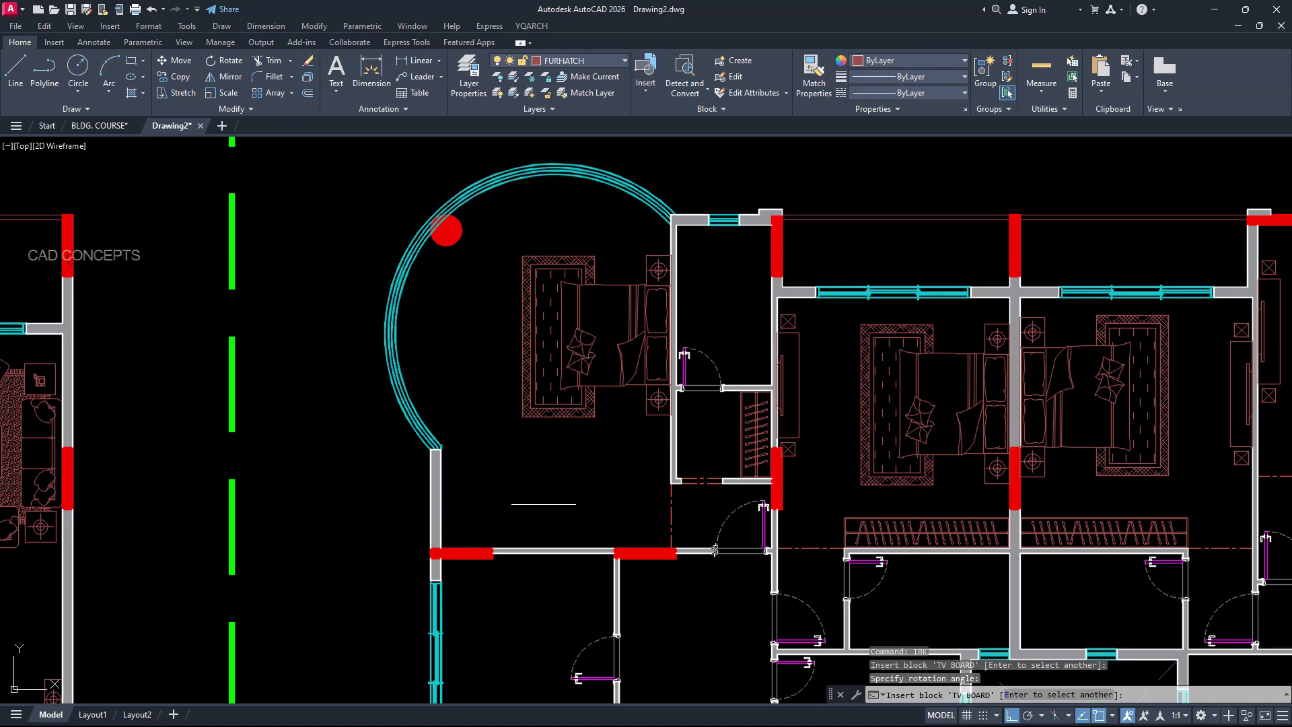
left_click(522, 546)
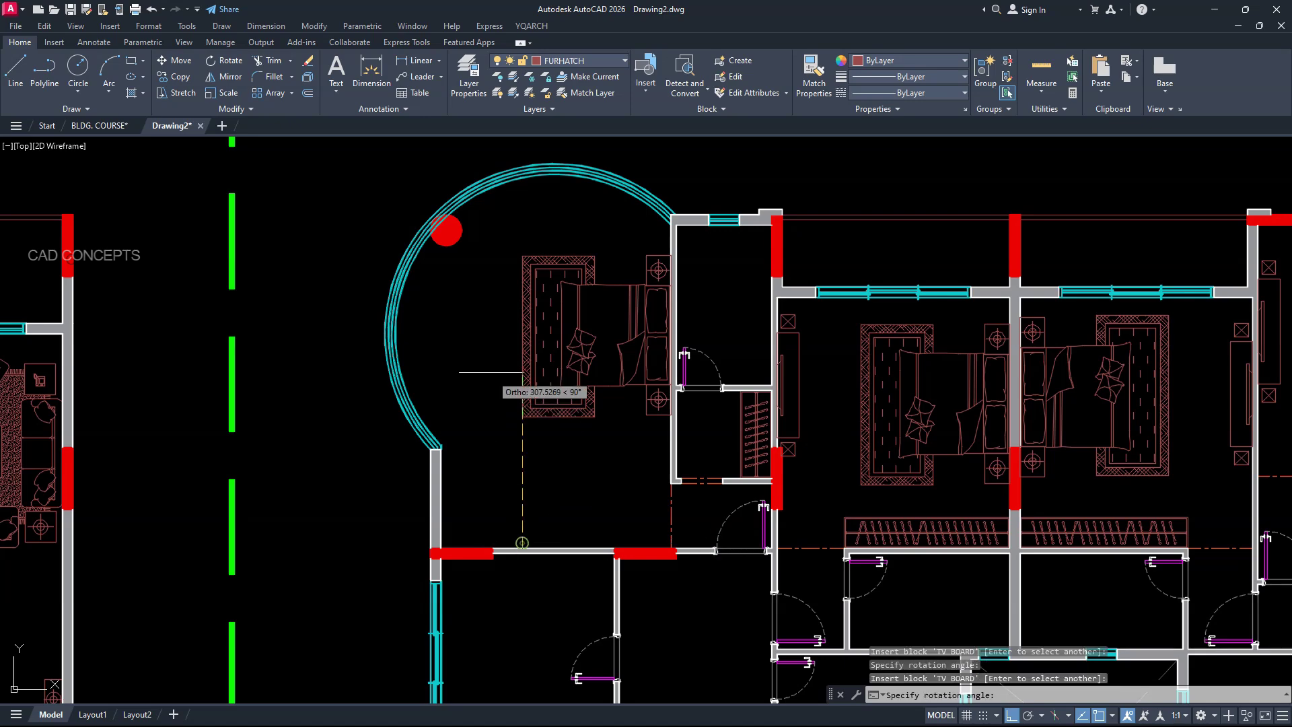
left_click(491, 335)
Insert a TV BOARD block against the south wall of the southwest living room, opposite the sofa
mouse_move(525, 636)
middle_mouse_down()
mouse_move(438, 366)
mouse_move(449, 379)
mouse_move(433, 406)
mouse_move(433, 188)
middle_mouse_up()
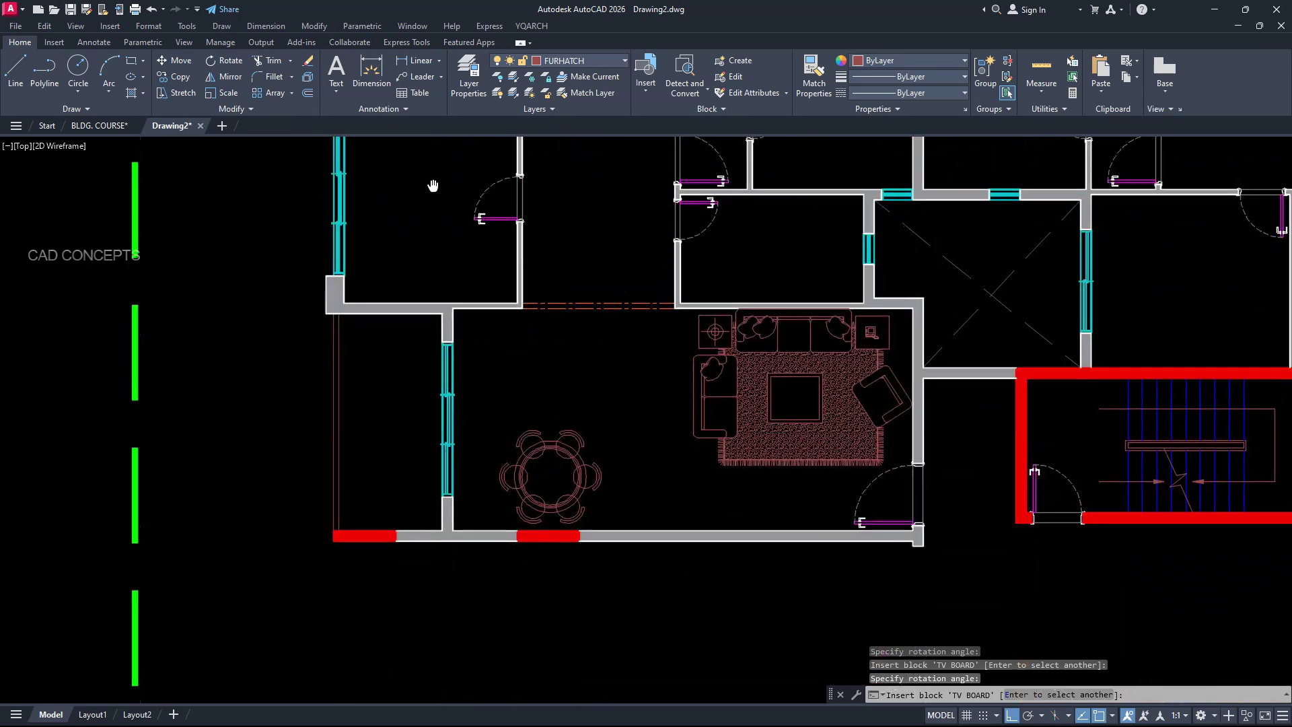
left_click(705, 535)
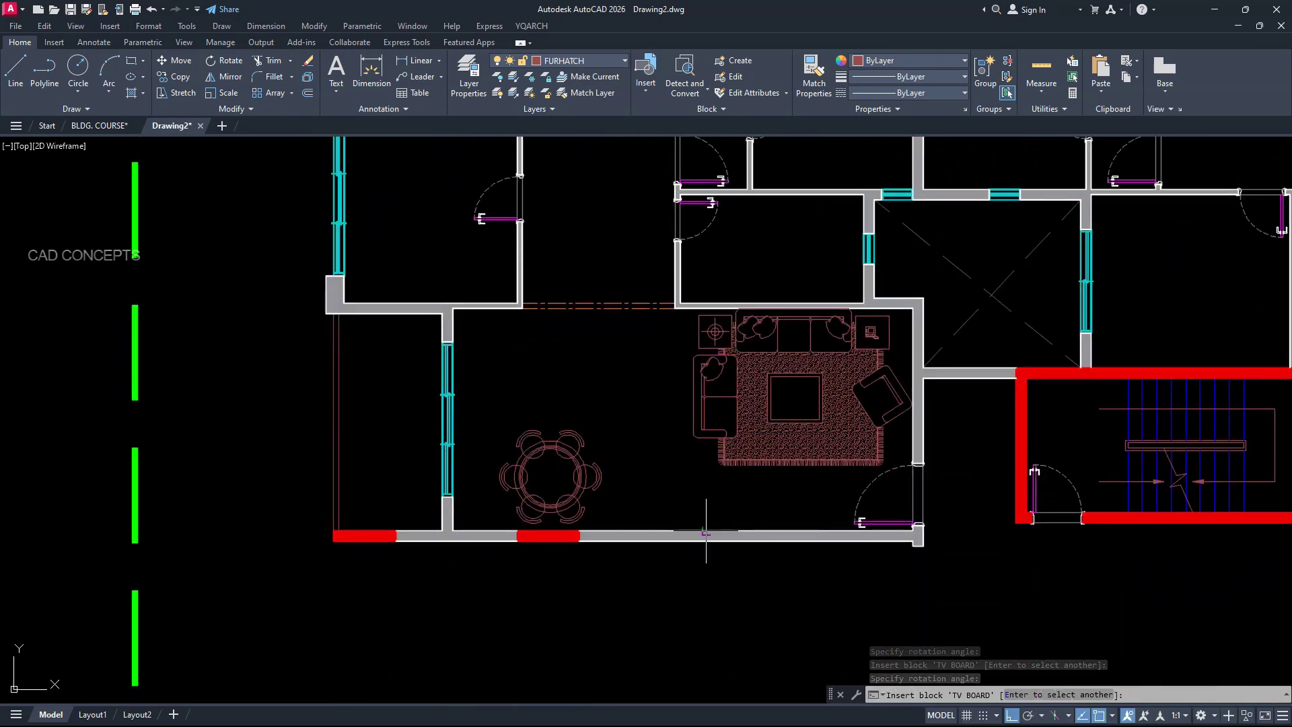
left_click(650, 357)
Switch the insertion to the SINK block and place it against the south wall of the room below the curved-window bedroom
scroll(545, 596, "down", 3)
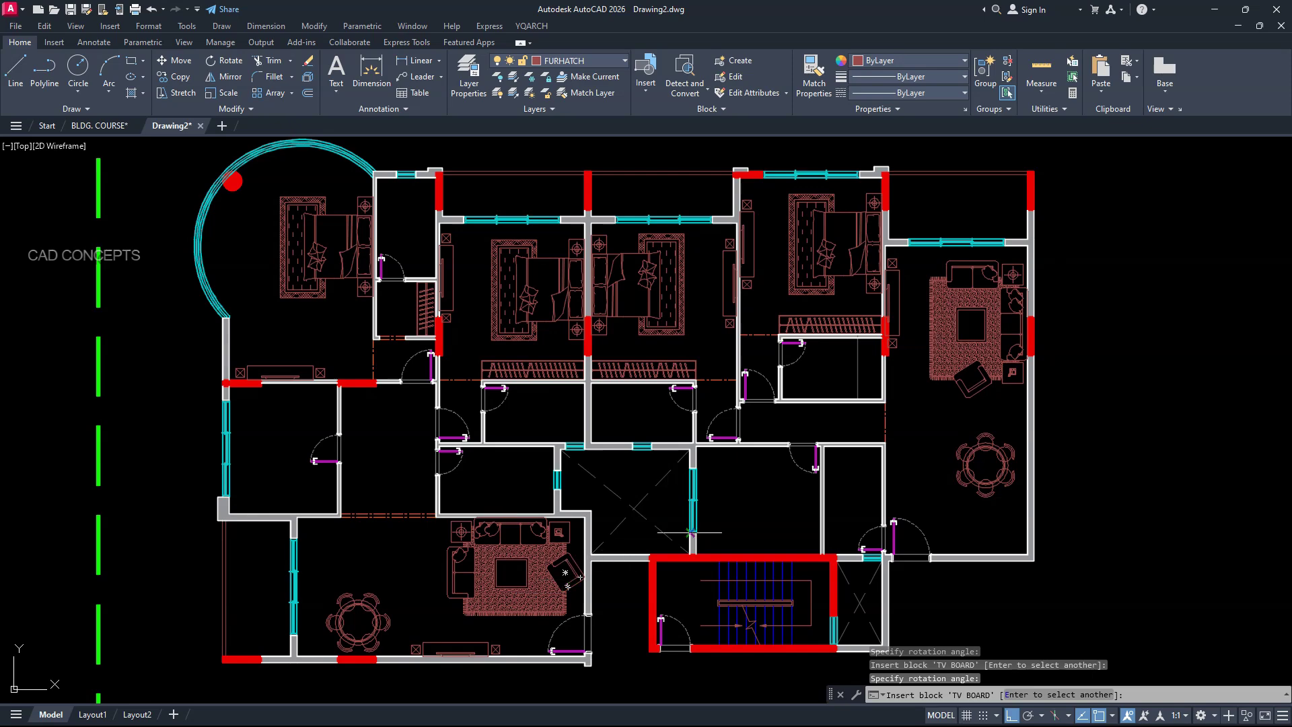
key("Return")
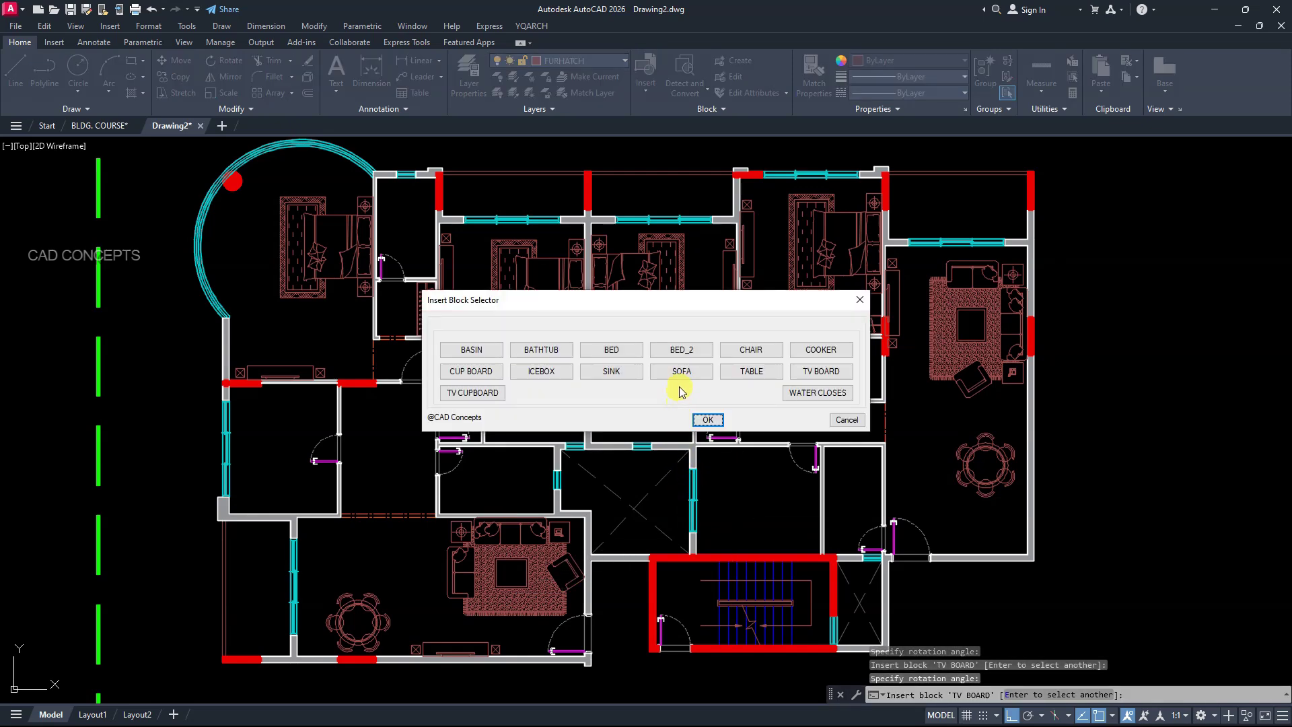
left_click(608, 380)
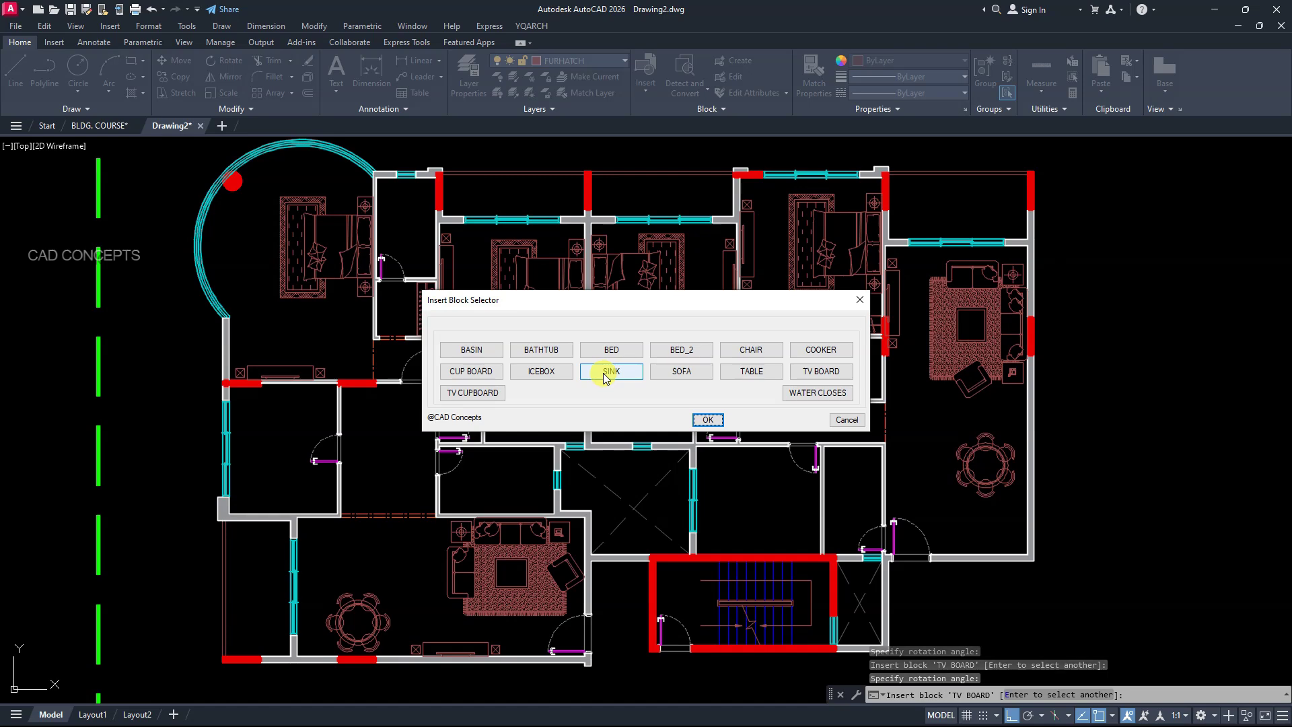
key("Return")
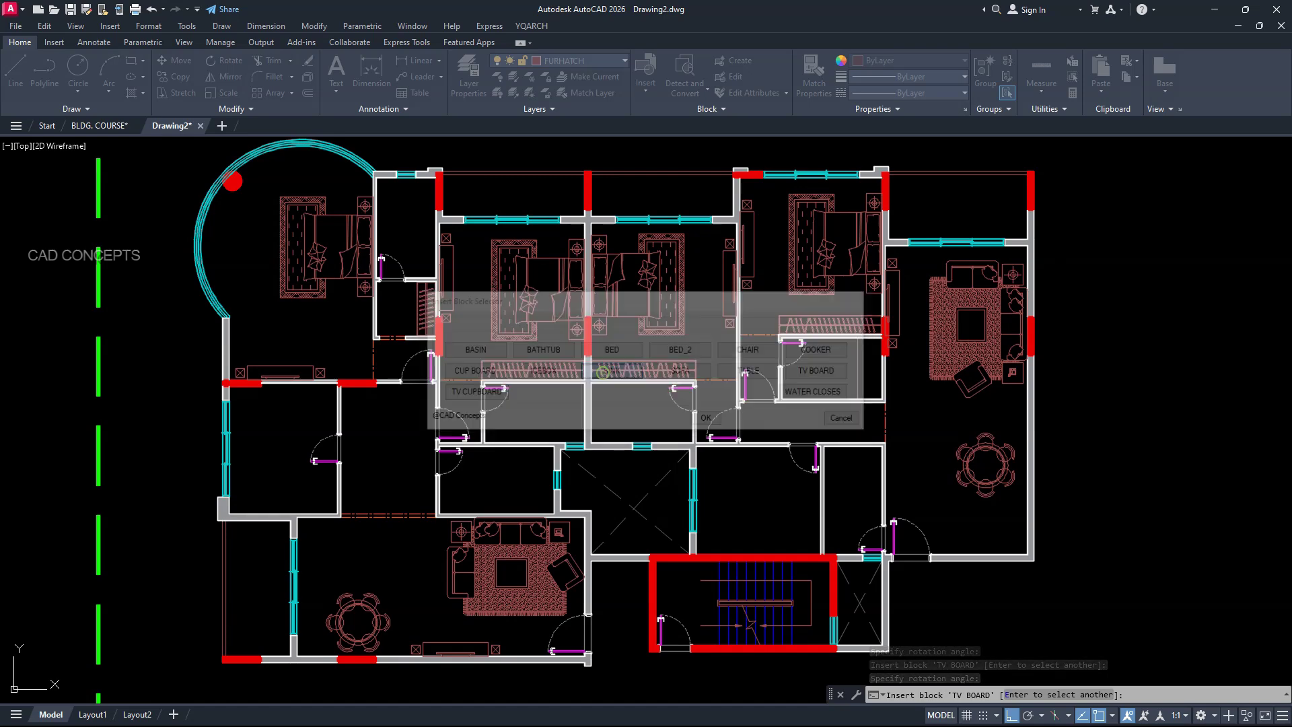
scroll(263, 509, "up", 4)
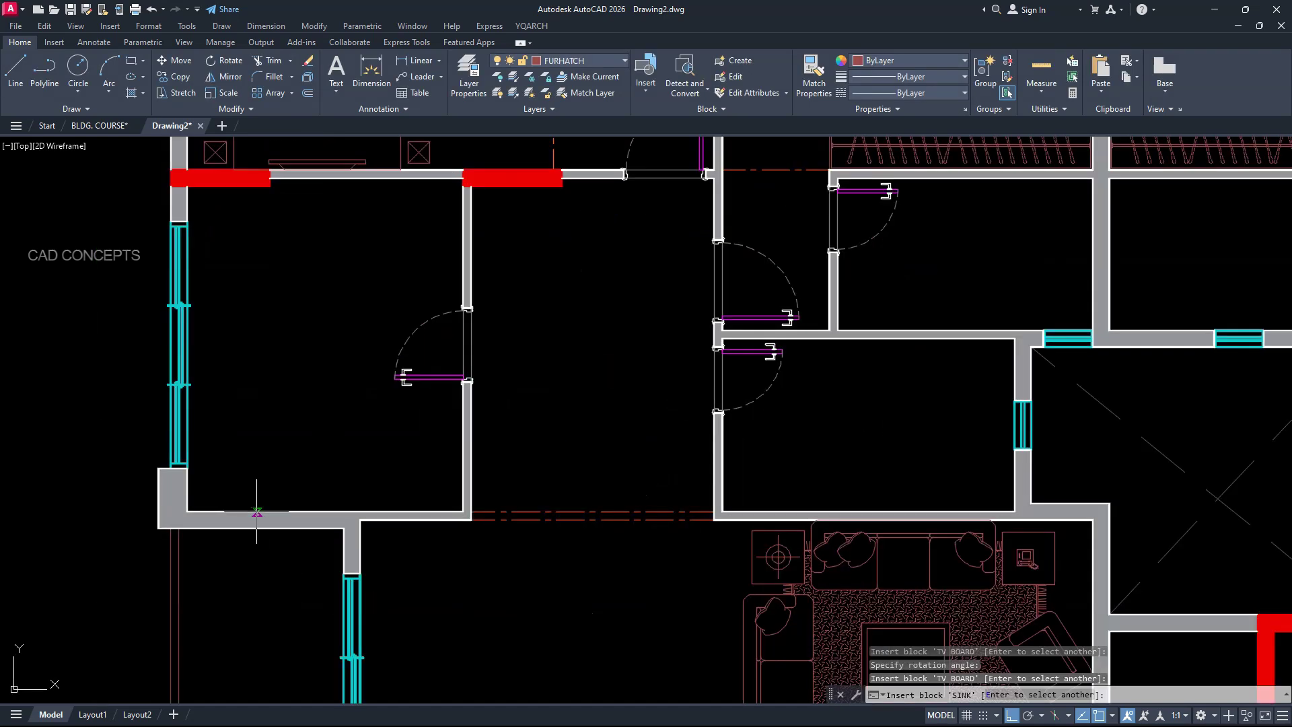
left_click(351, 505)
left_click(340, 372)
Insert a second SINK block against the south wall of the eastern kitchen, directly north of the staircase
scroll(202, 475, "down", 2)
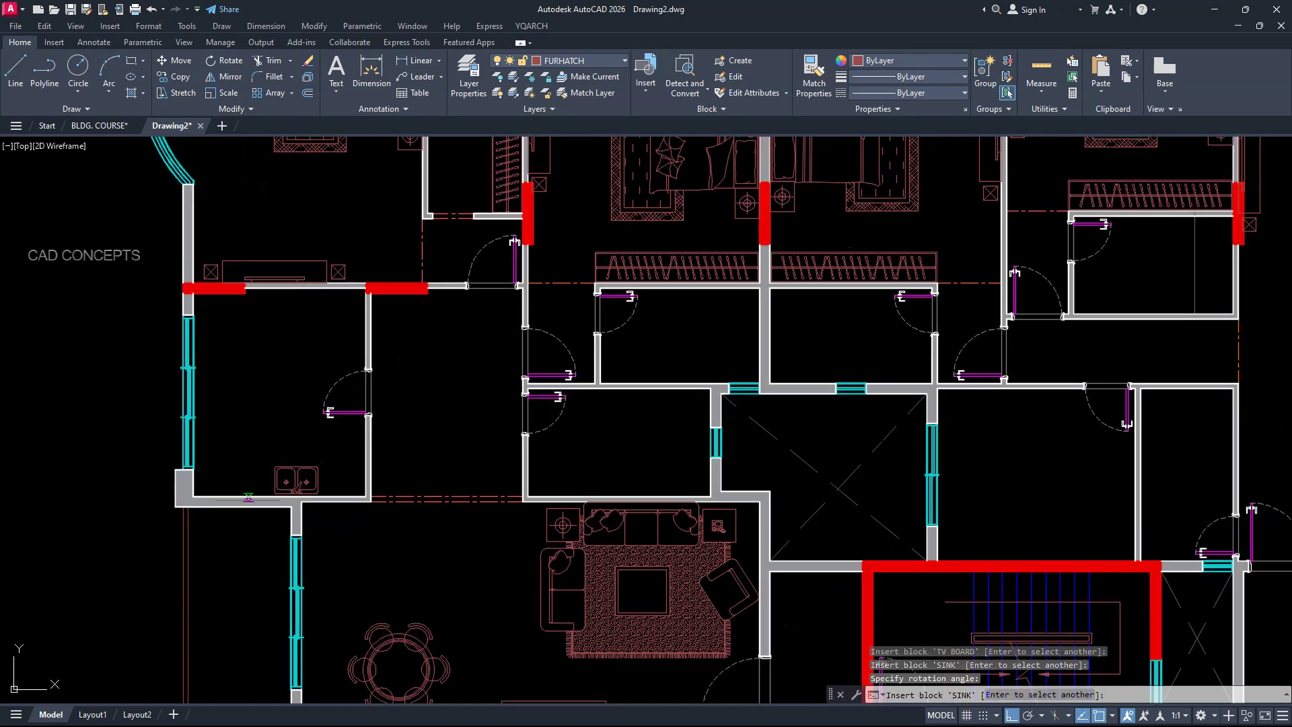
scroll(1075, 549, "up", 2)
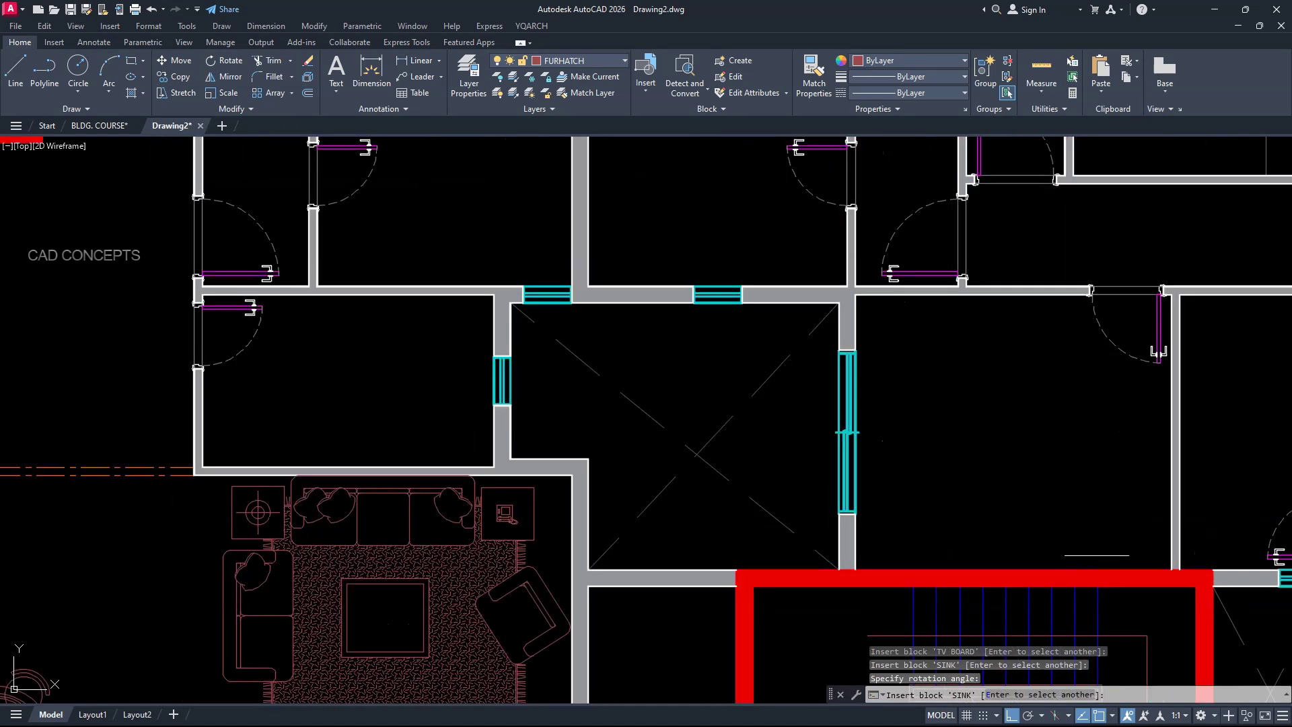
left_click(1097, 571)
left_click(1094, 483)
Switch to the ICEBOX block and place one against the west wall of each of the two kitchens
scroll(970, 527, "down", 2)
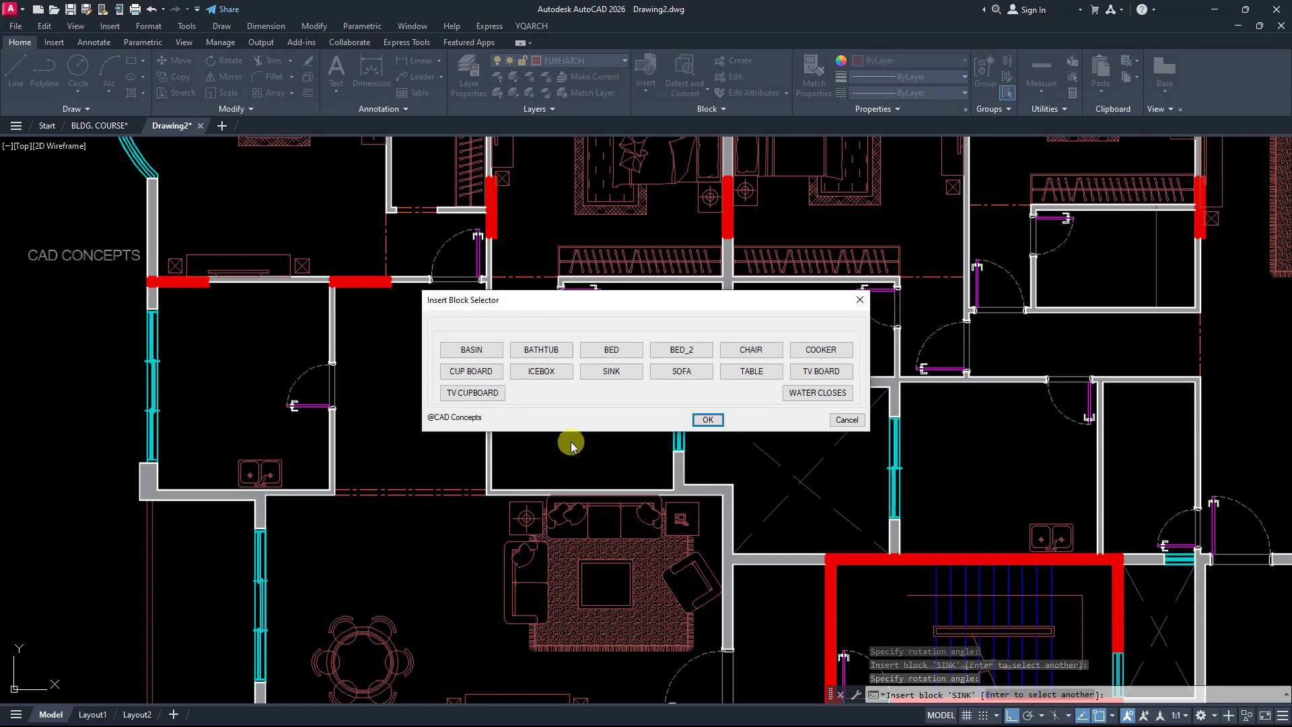
left_click(550, 379)
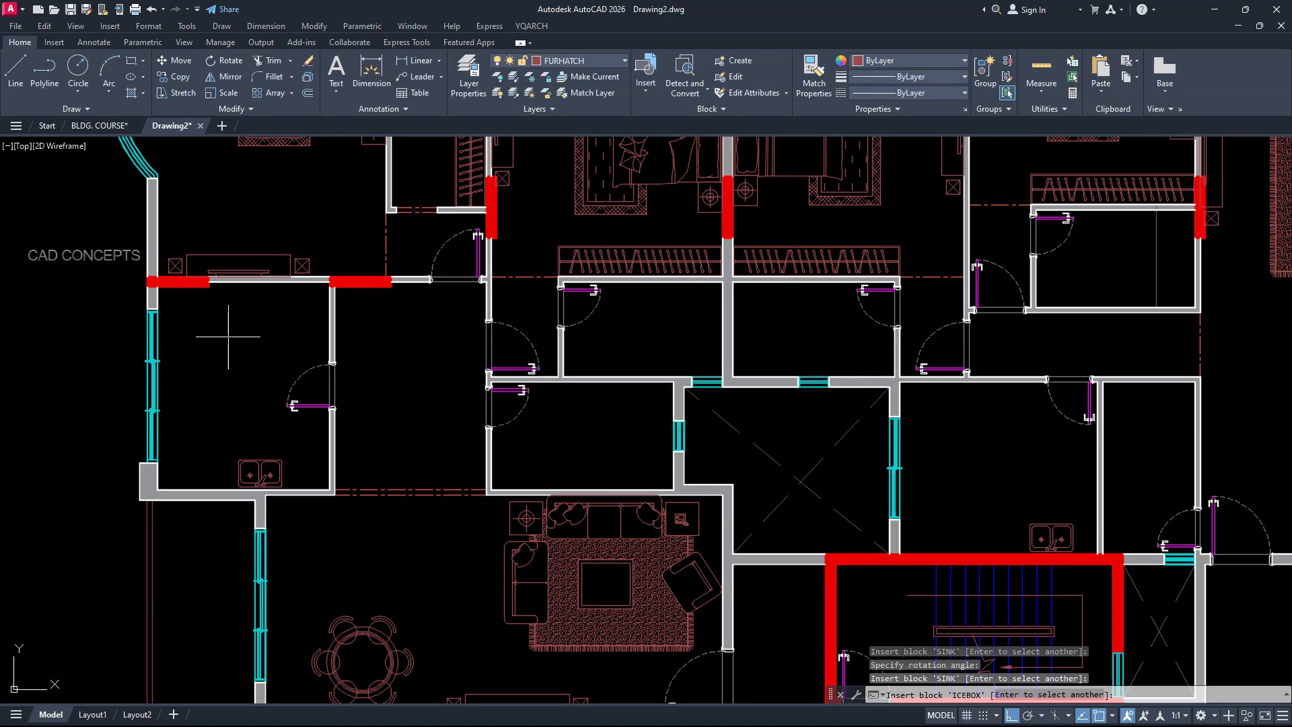
left_click(156, 328)
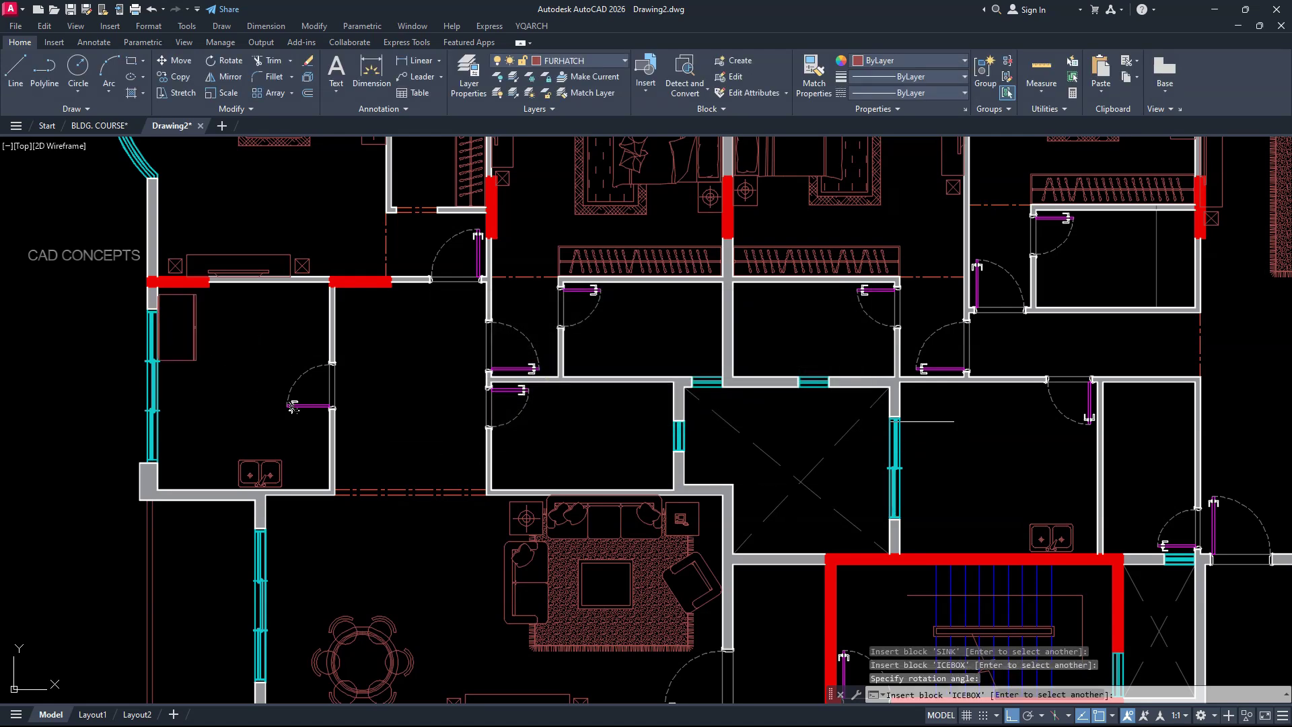
left_click(901, 431)
left_click(993, 434)
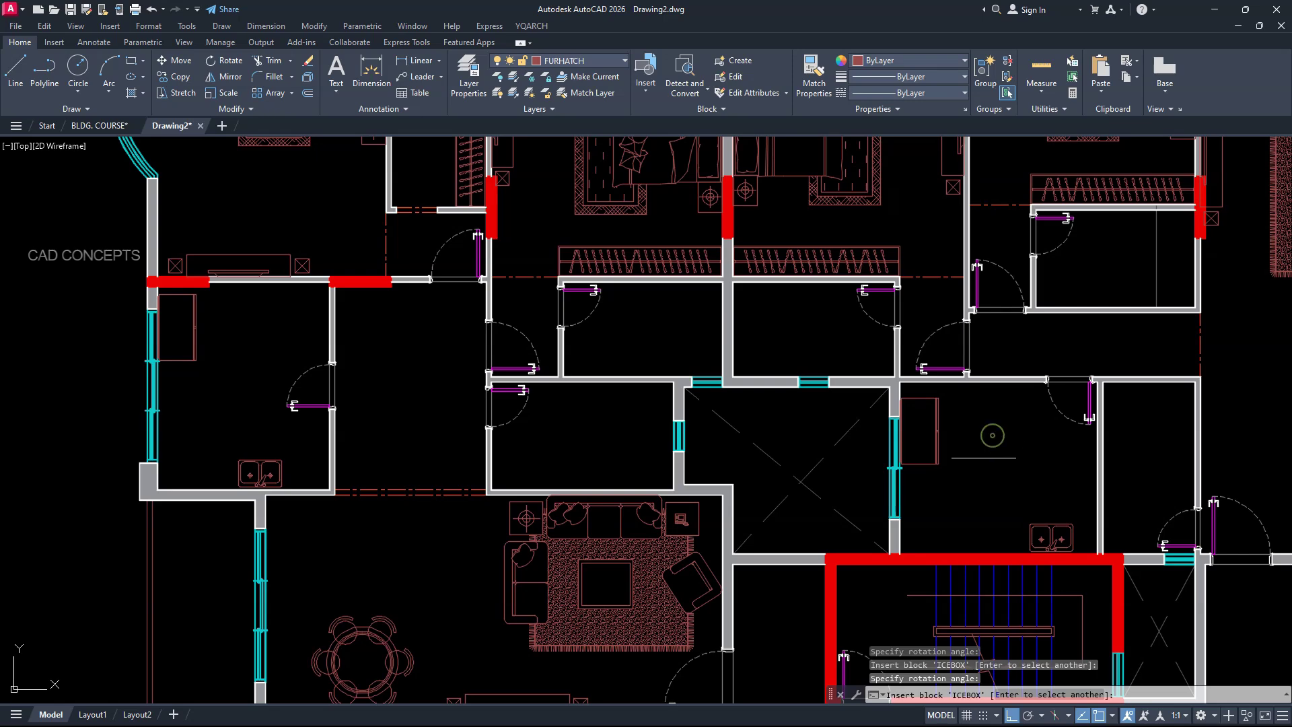
Switch to the COOKER block and place one on the west wall of each kitchen, south of the icebox
right_click(948, 485)
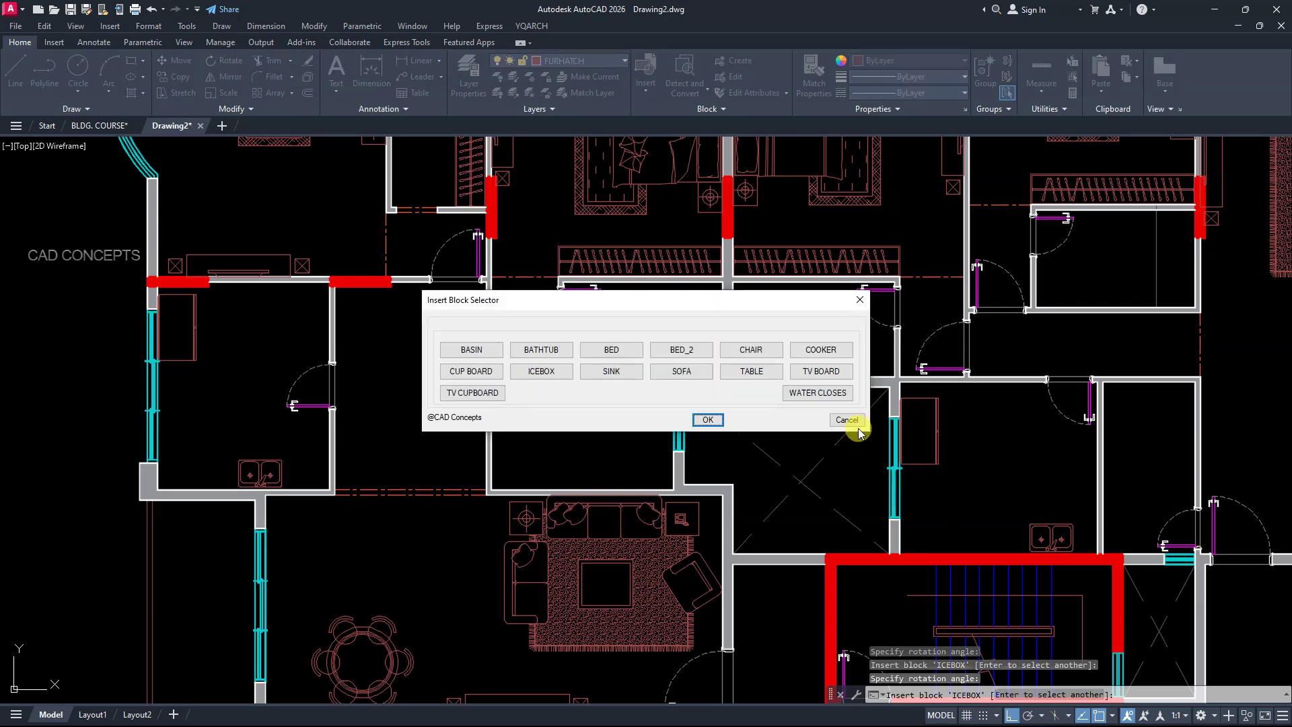
left_click(819, 349)
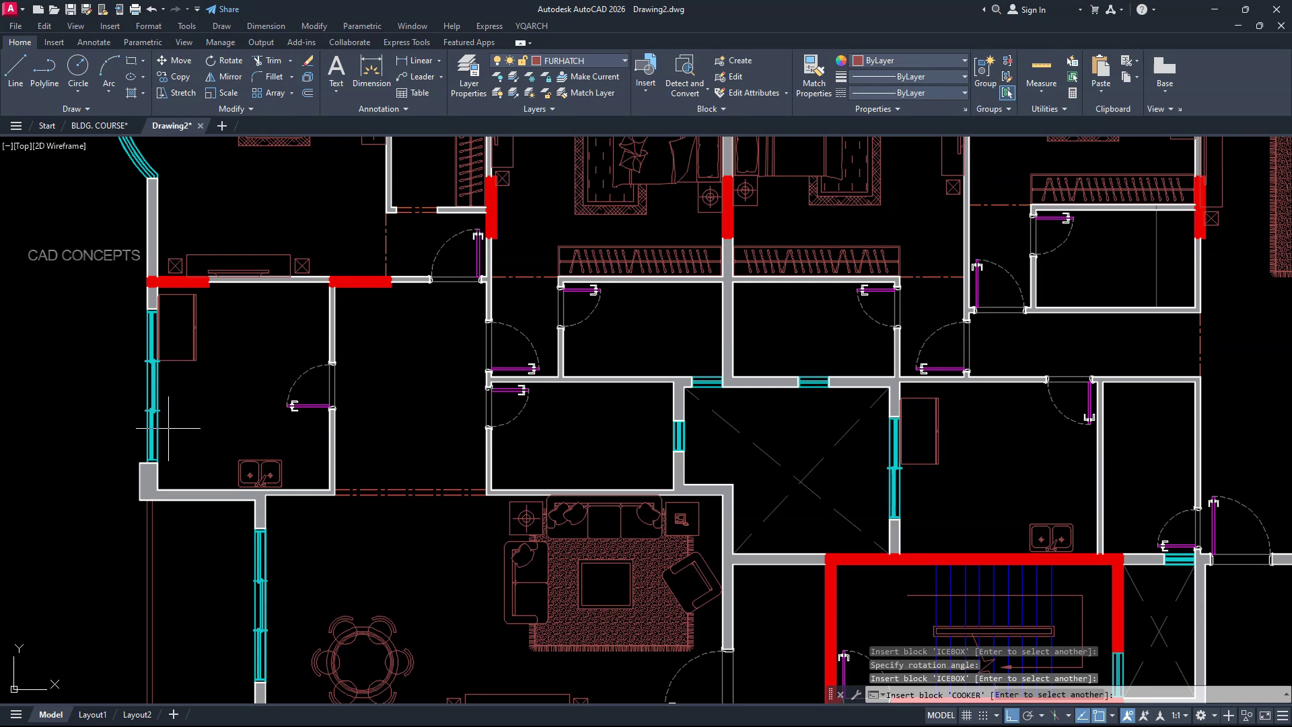
left_click(159, 430)
left_click(242, 422)
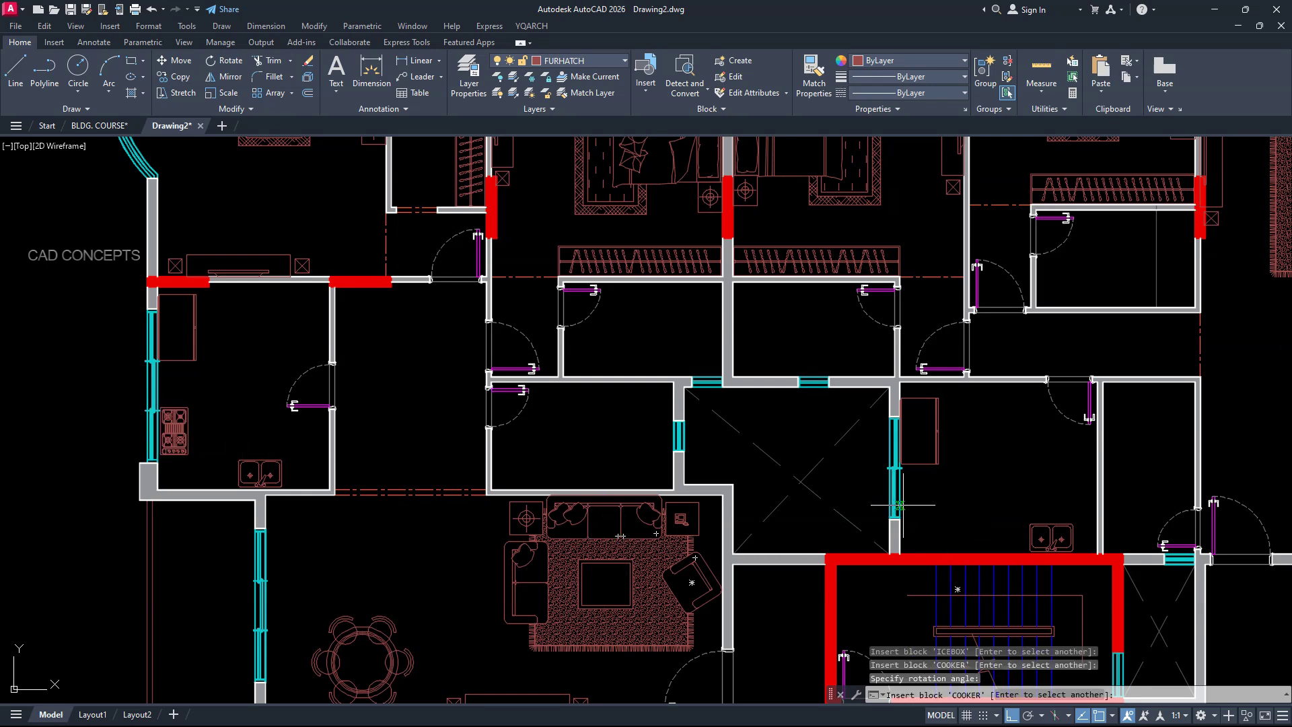
left_click(899, 506)
left_click(979, 513)
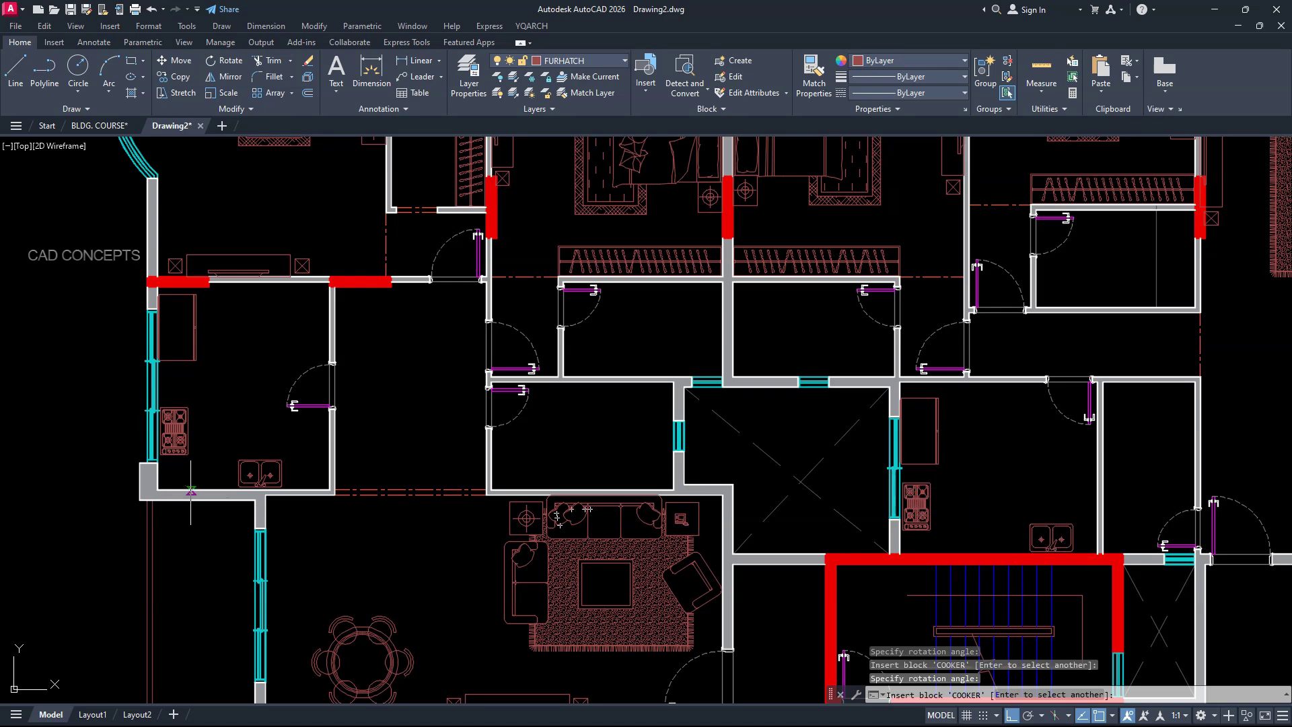
Switch to the WATER CLOSES block and insert it on the east wall of the bathroom beside the eastern kitchen
key("Return")
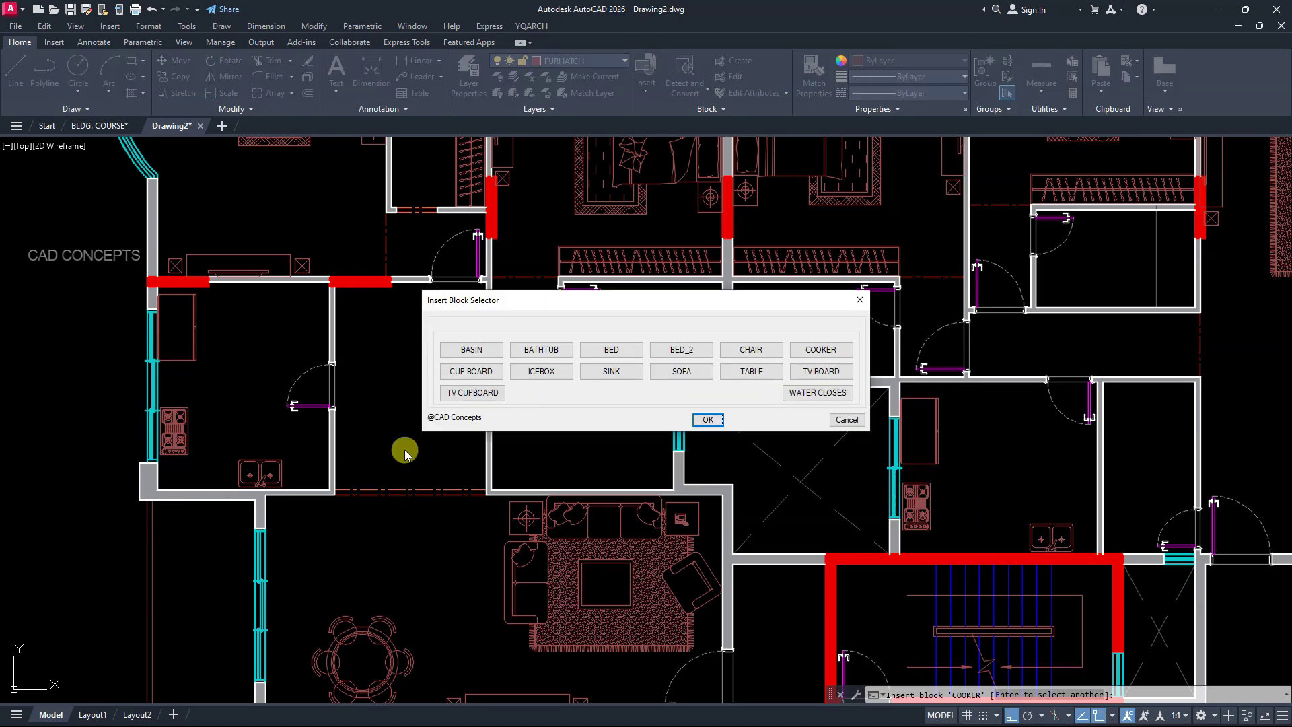
left_click(822, 396)
scroll(1185, 464, "up", 4)
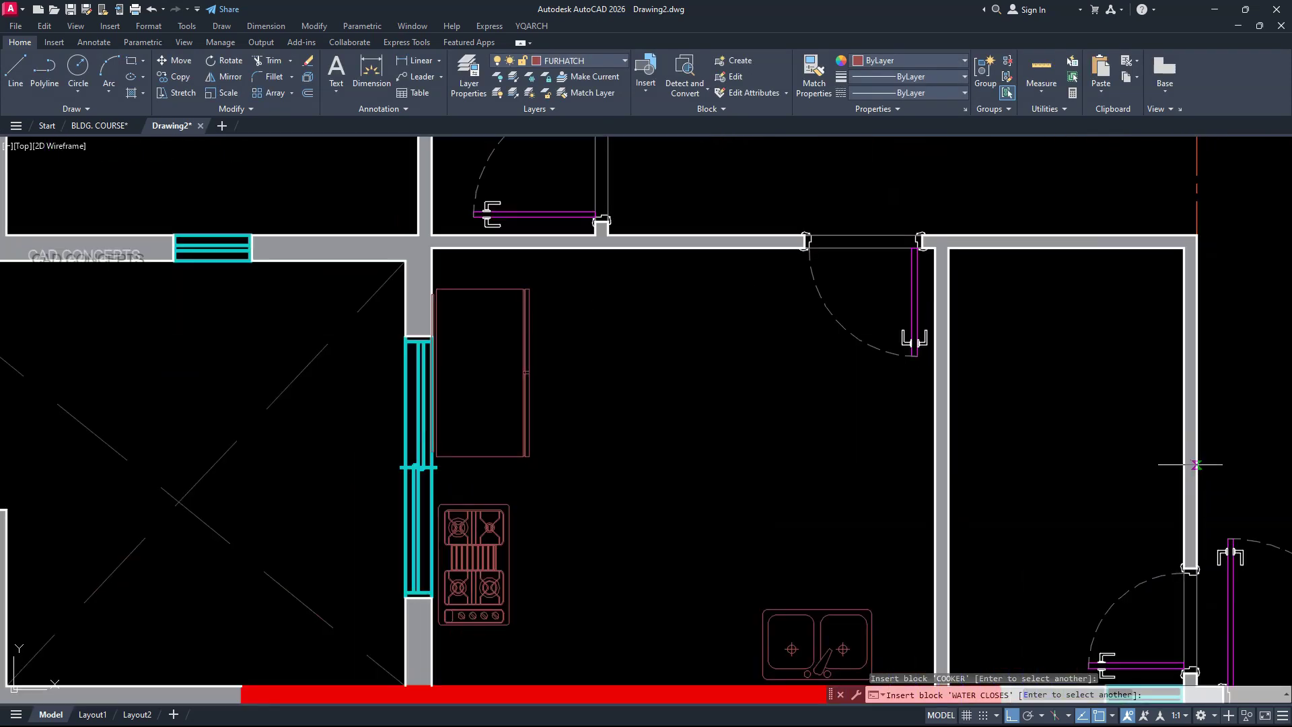
left_click(1184, 462)
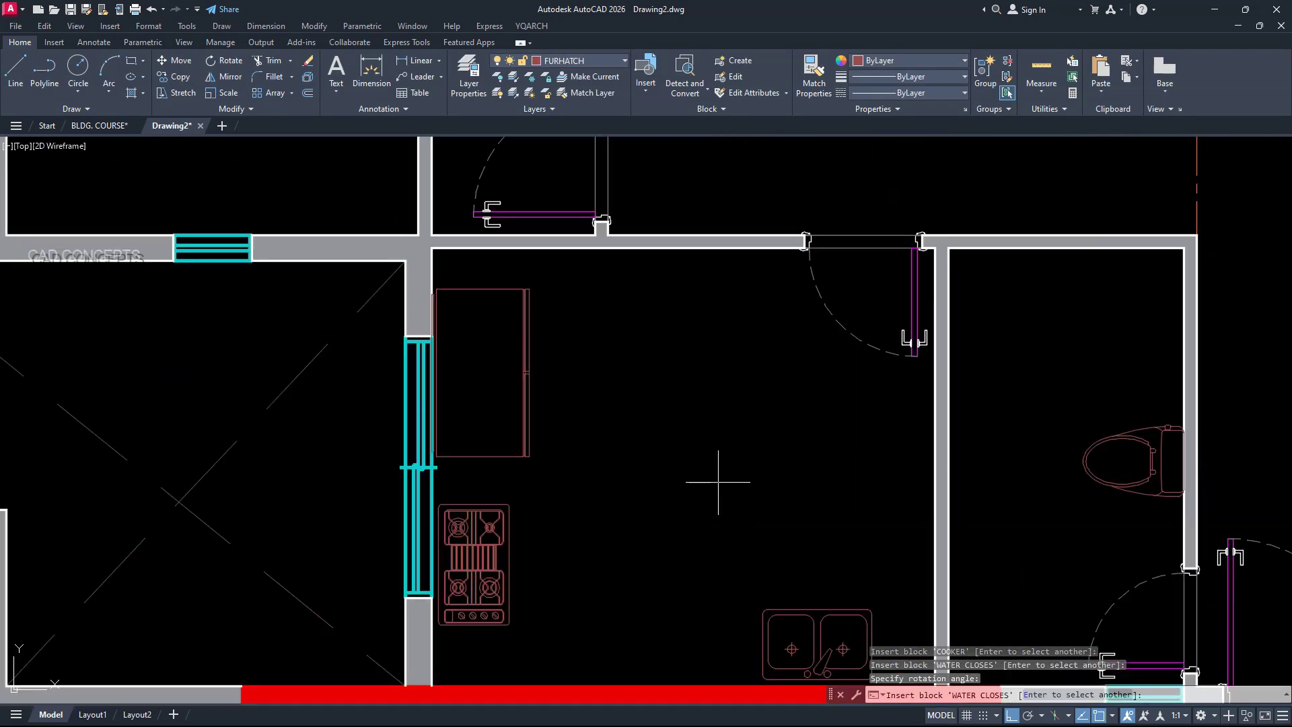
Insert a BASIN block on that bathroom's west wall and a BATHTUB block on its east wall, across the north end
key("Return")
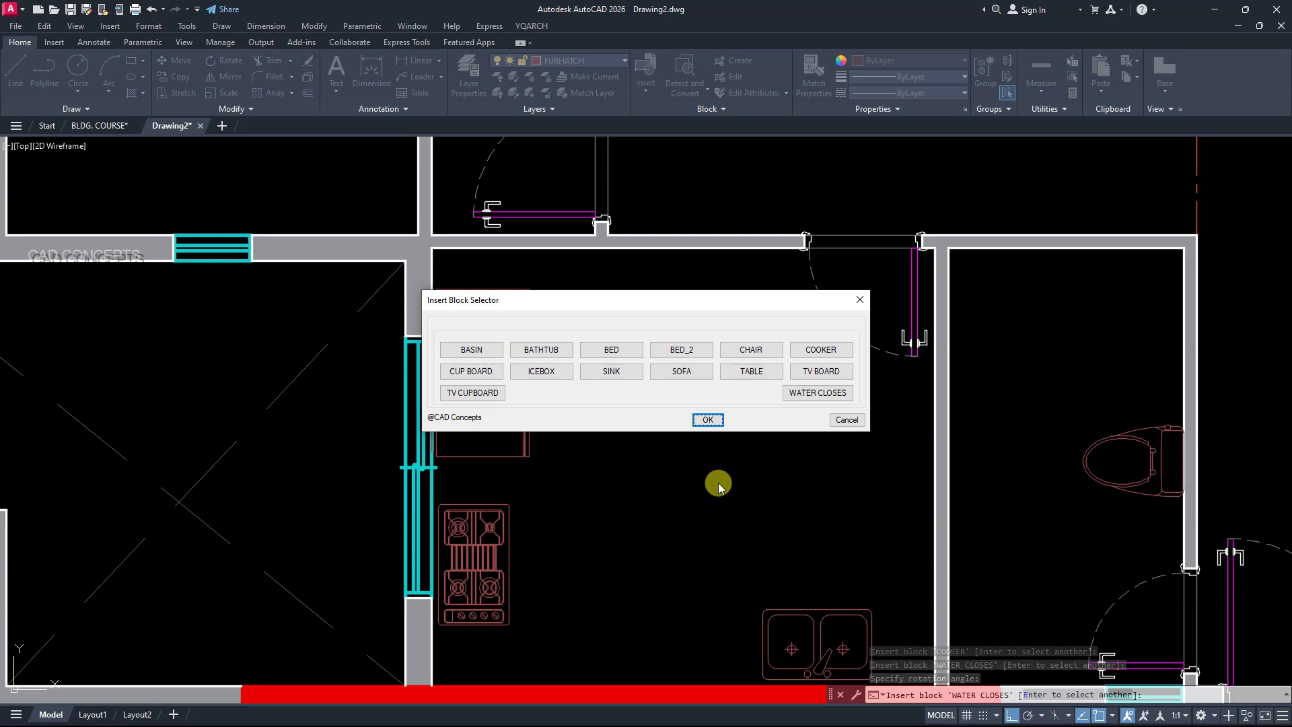
left_click(479, 350)
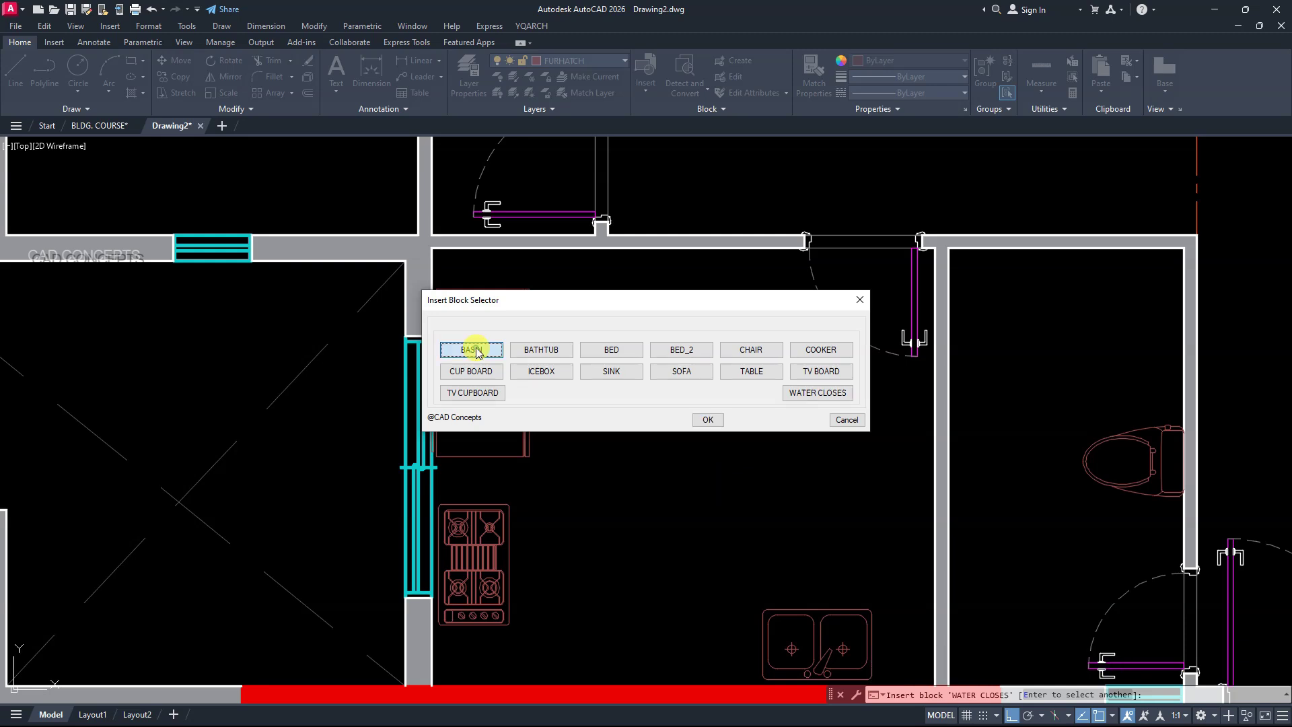
left_click(950, 565)
key("Return")
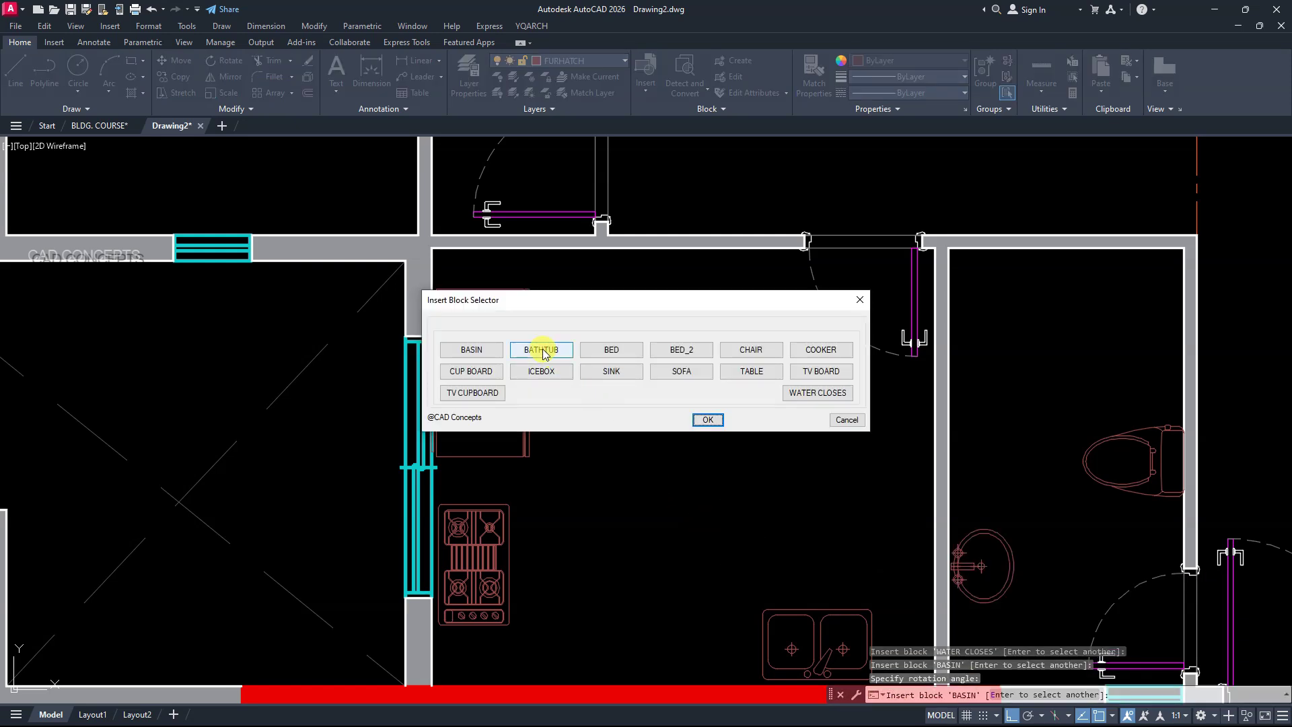
left_click(542, 350)
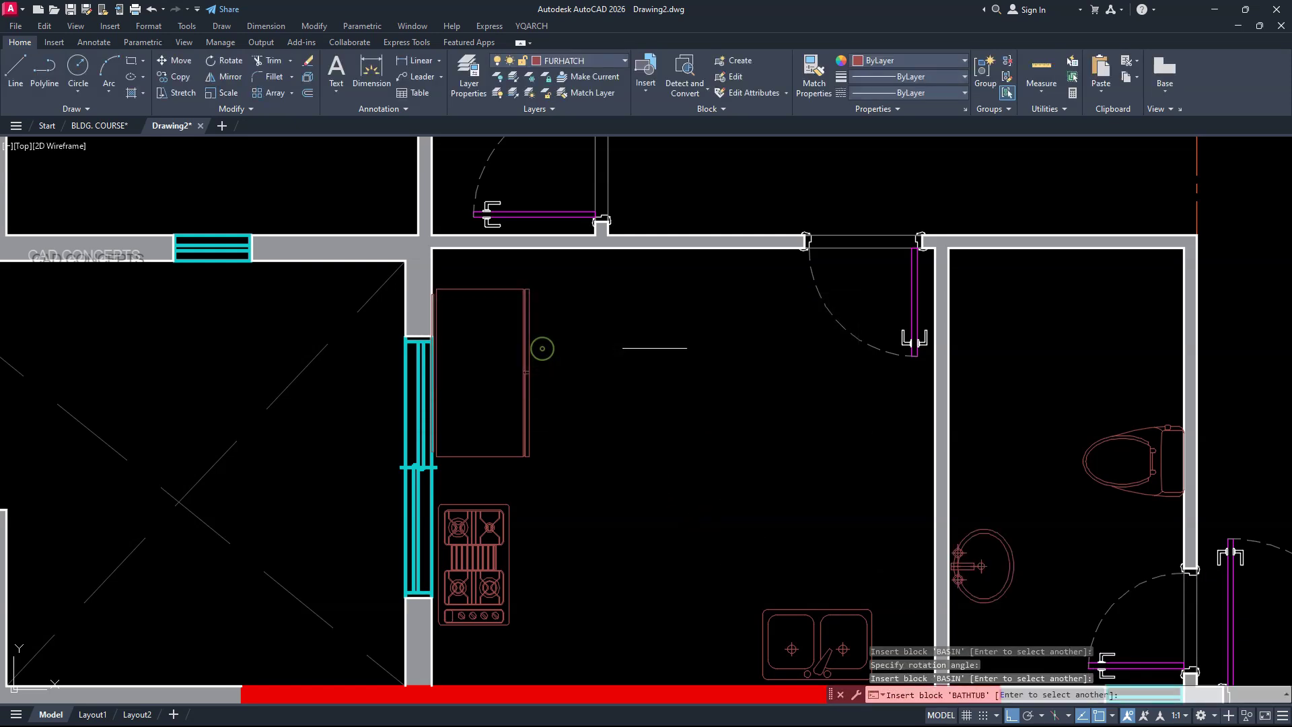
left_click(1182, 313)
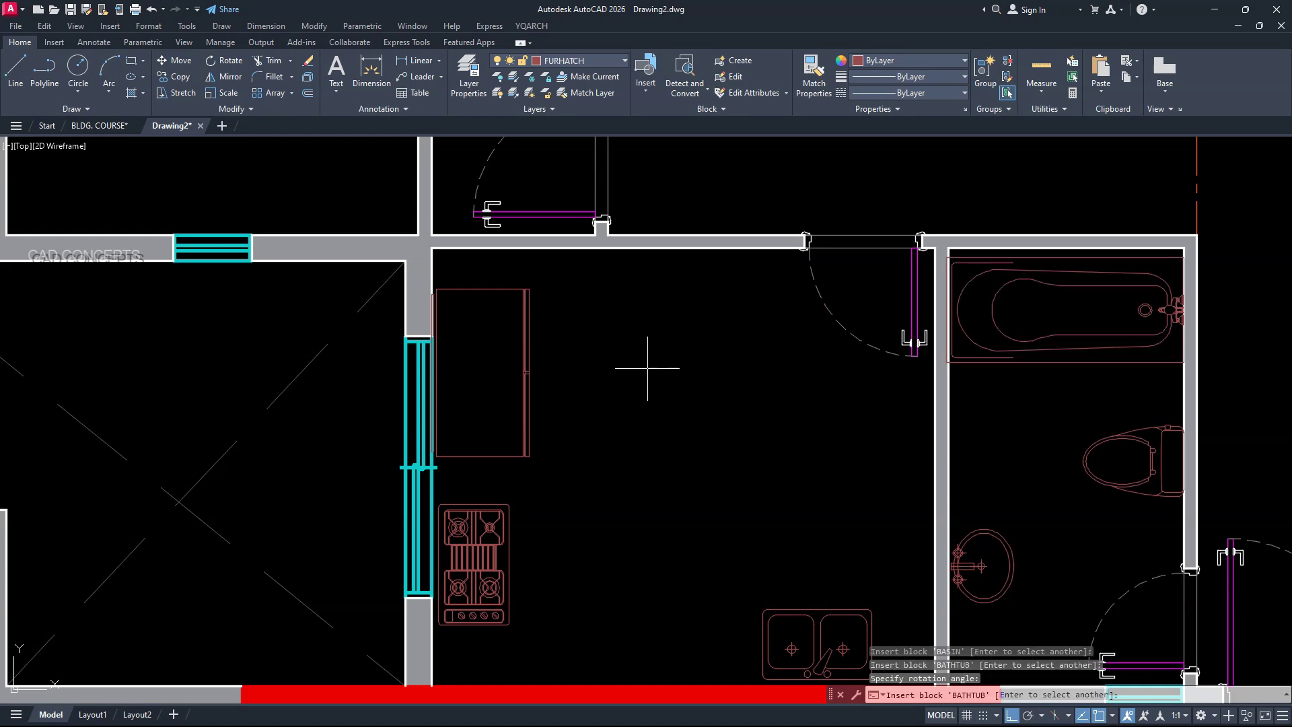
Insert a BATHTUB block against the north wall of the bathroom above the southwest living room, facing south, and end the insertion
scroll(988, 447, "down", 4)
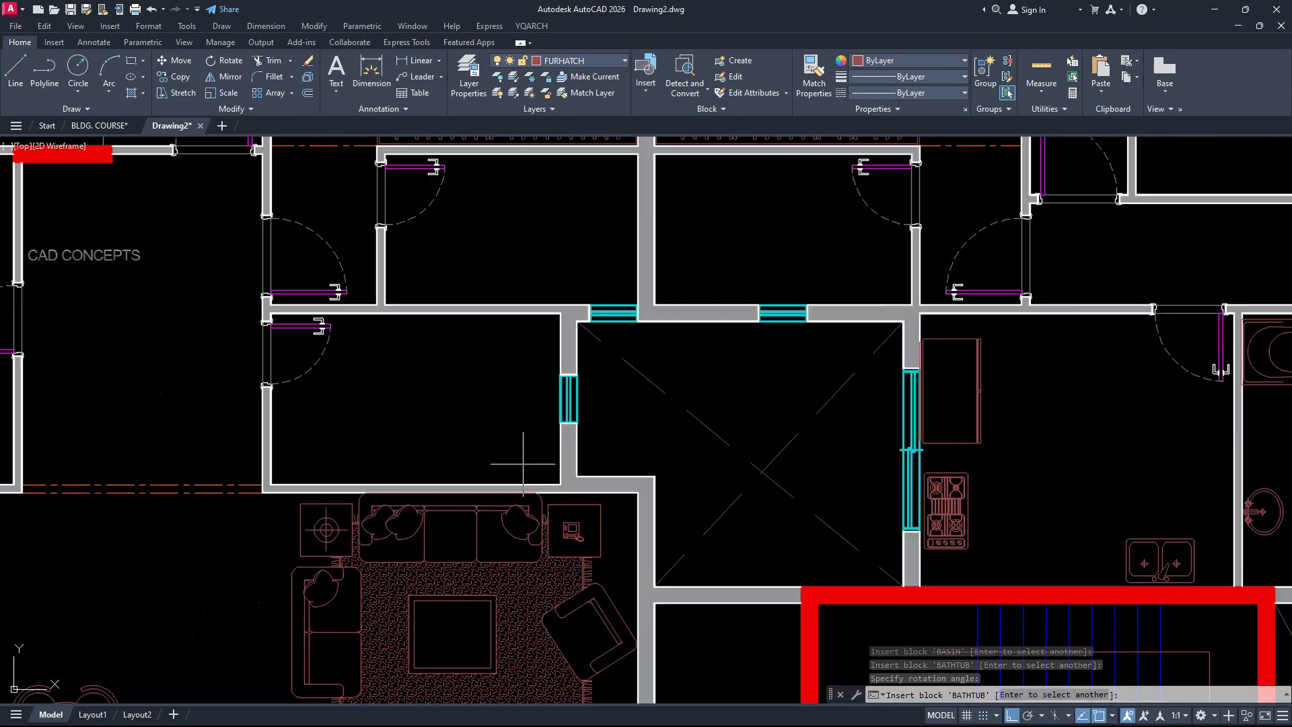
scroll(524, 450, "up", 2)
left_click(514, 317)
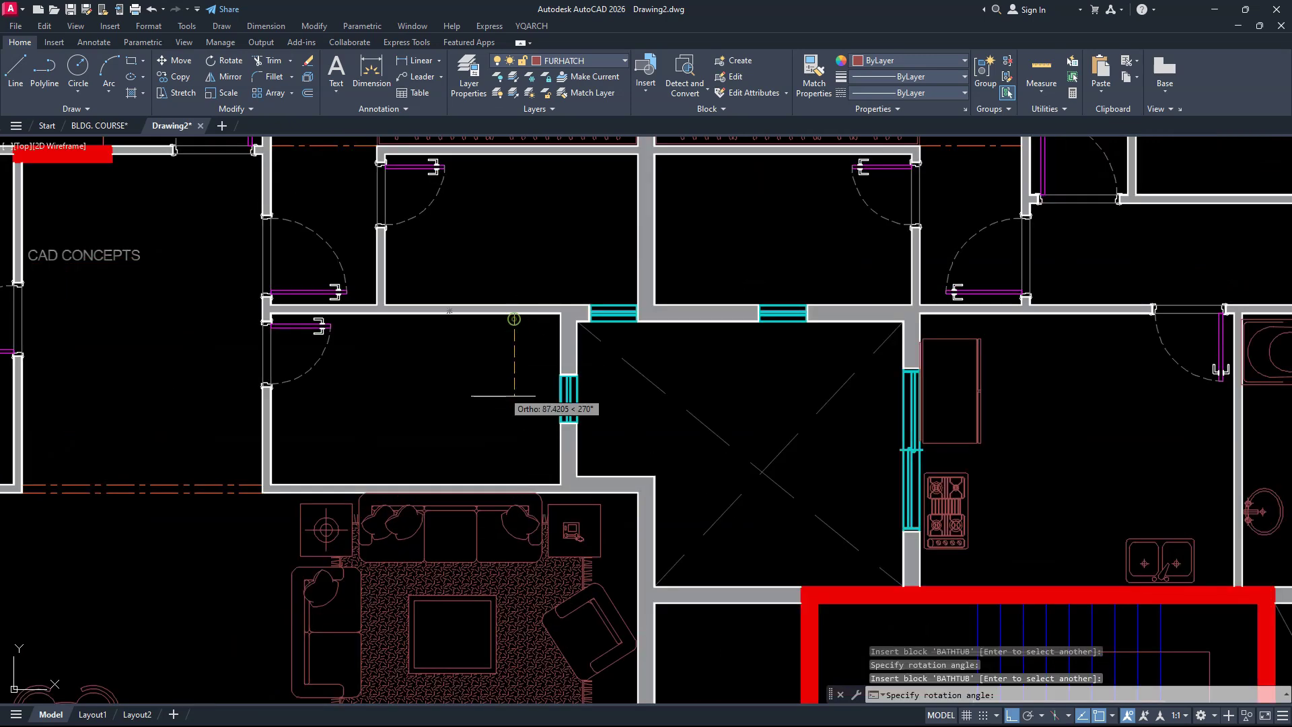
left_click(505, 447)
key("Escape")
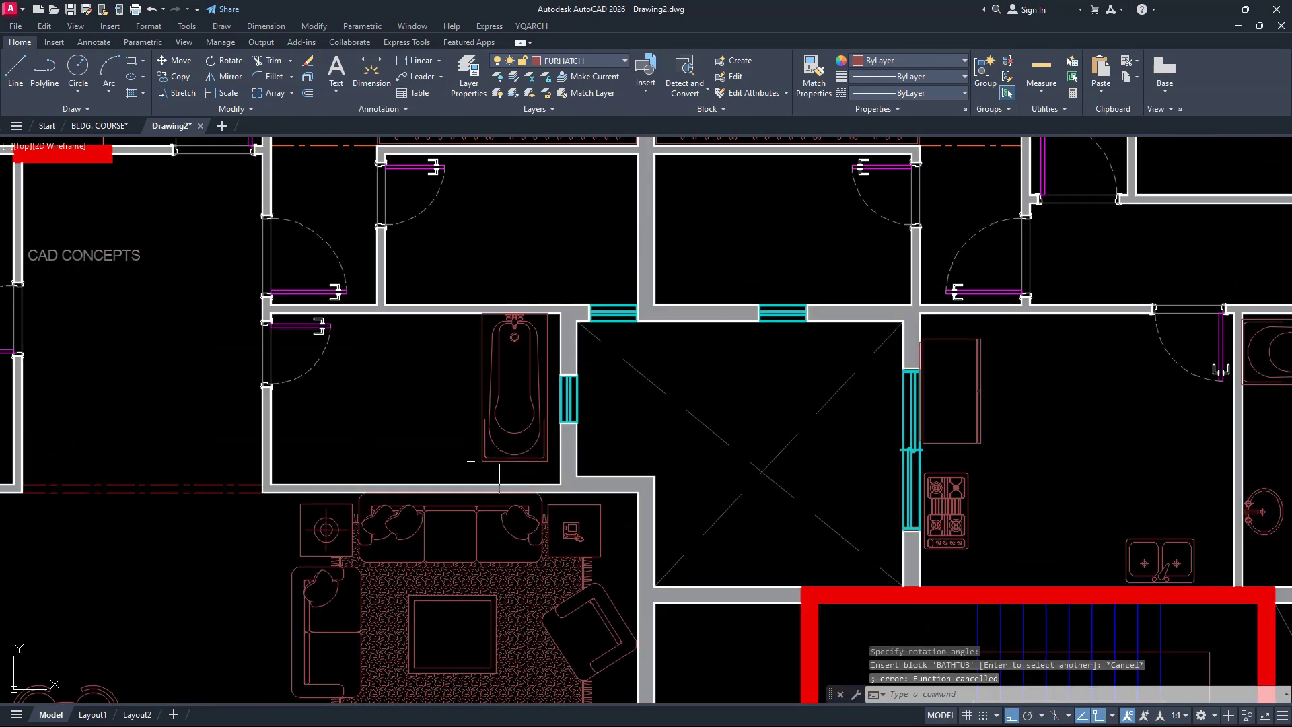
Move that bathtub east so it sits close to the bathroom's window wall
left_click(500, 461)
type("m")
key("Return")
scroll(471, 377, "up", 2)
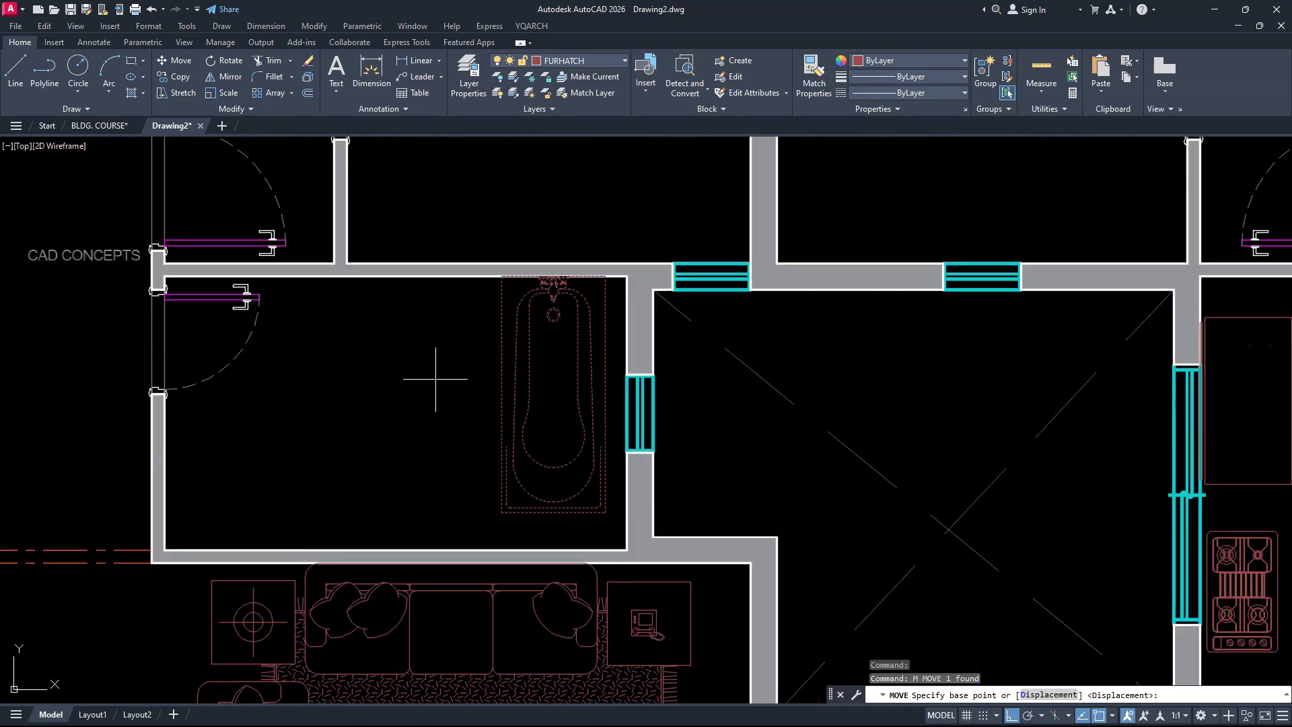
left_click(439, 375)
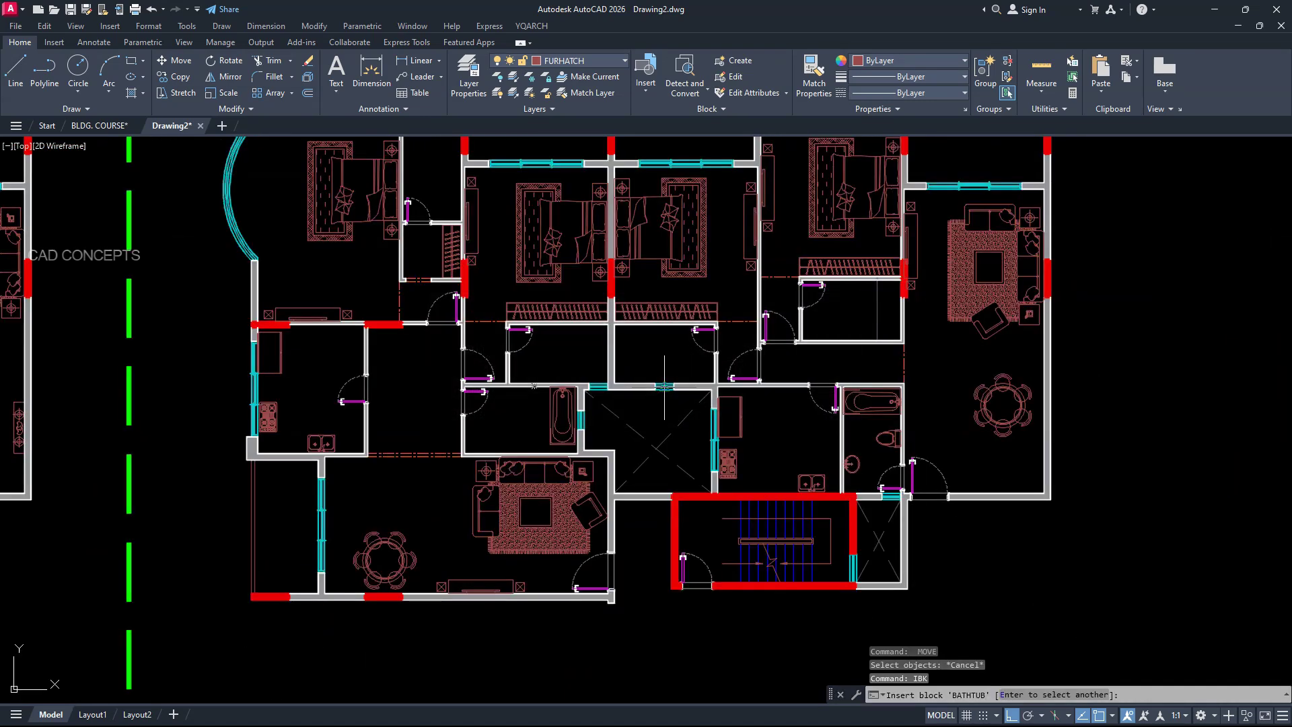
Rerun IBK with the BATHTUB block and insert one facing north in each of the two back-to-back bathrooms beside their shared wall
scroll(659, 387, "up", 4)
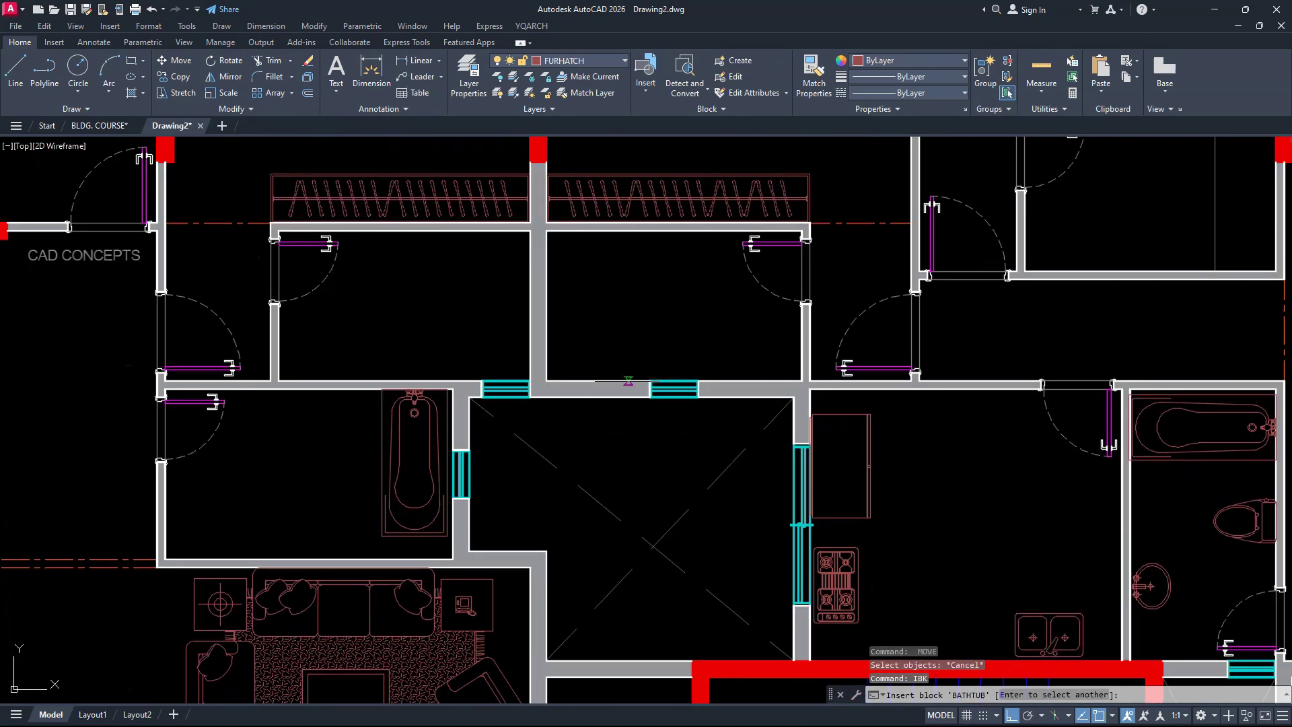
left_click(582, 381)
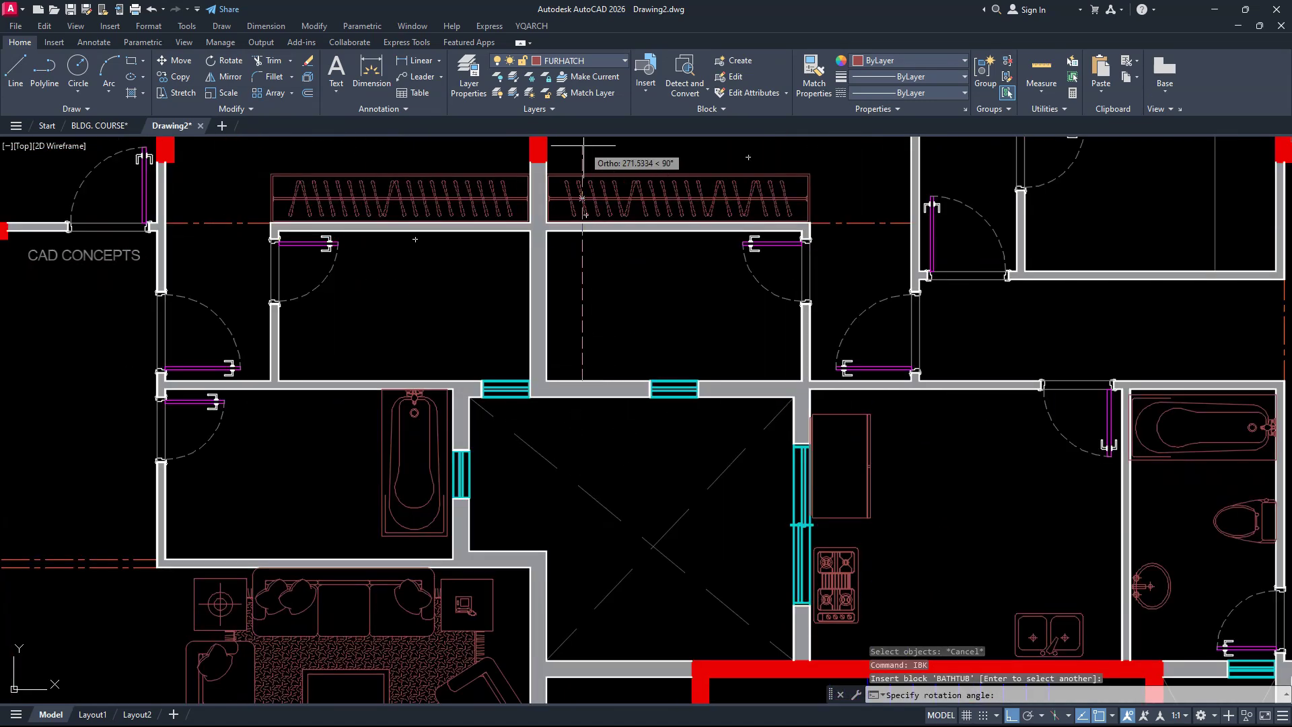
left_click(492, 382)
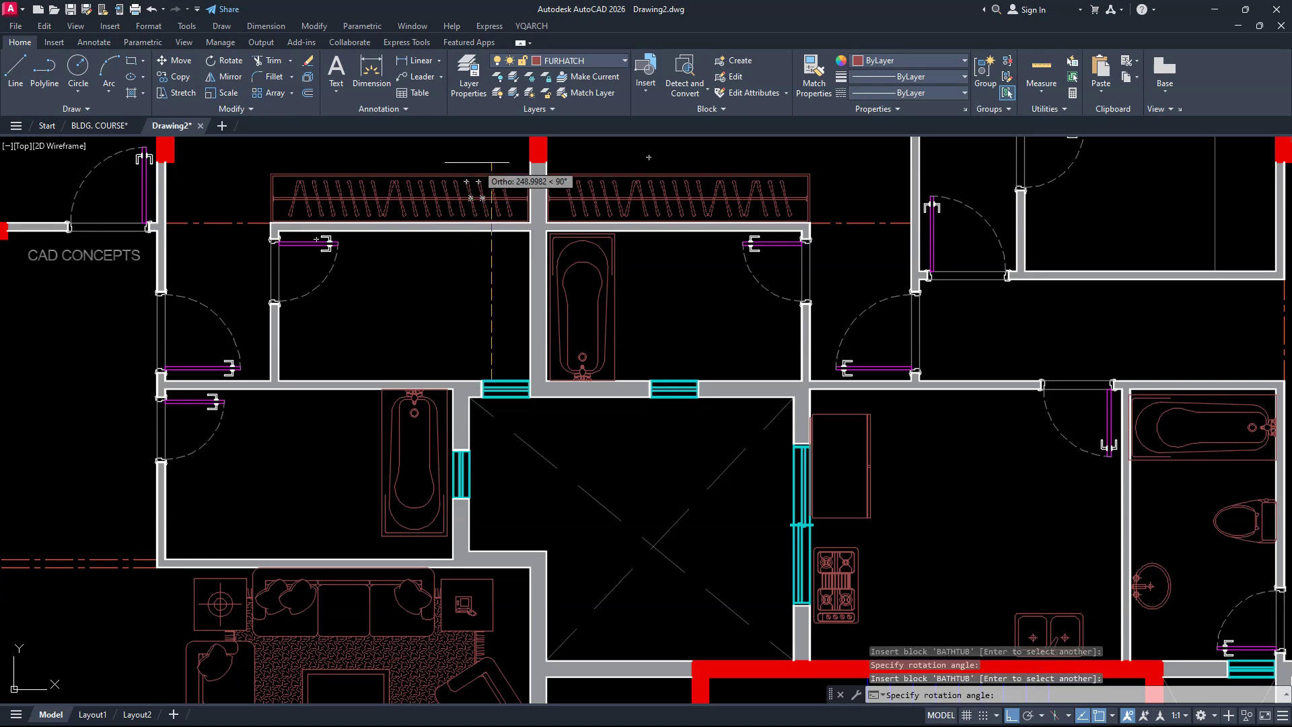
left_click(481, 176)
Insert a BATHTUB block facing north in the southeast corner of the bathroom below the eastern bedroom's wardrobe
scroll(460, 339, "down", 5)
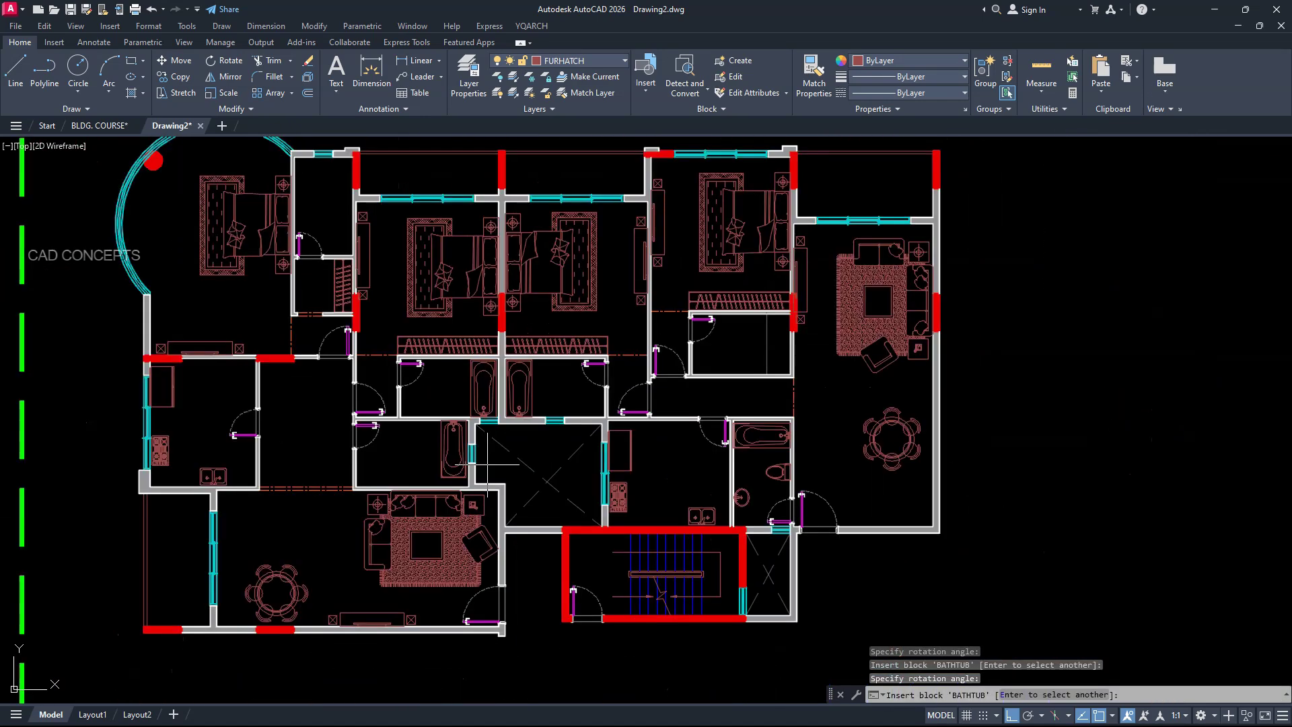
scroll(790, 360, "up", 5)
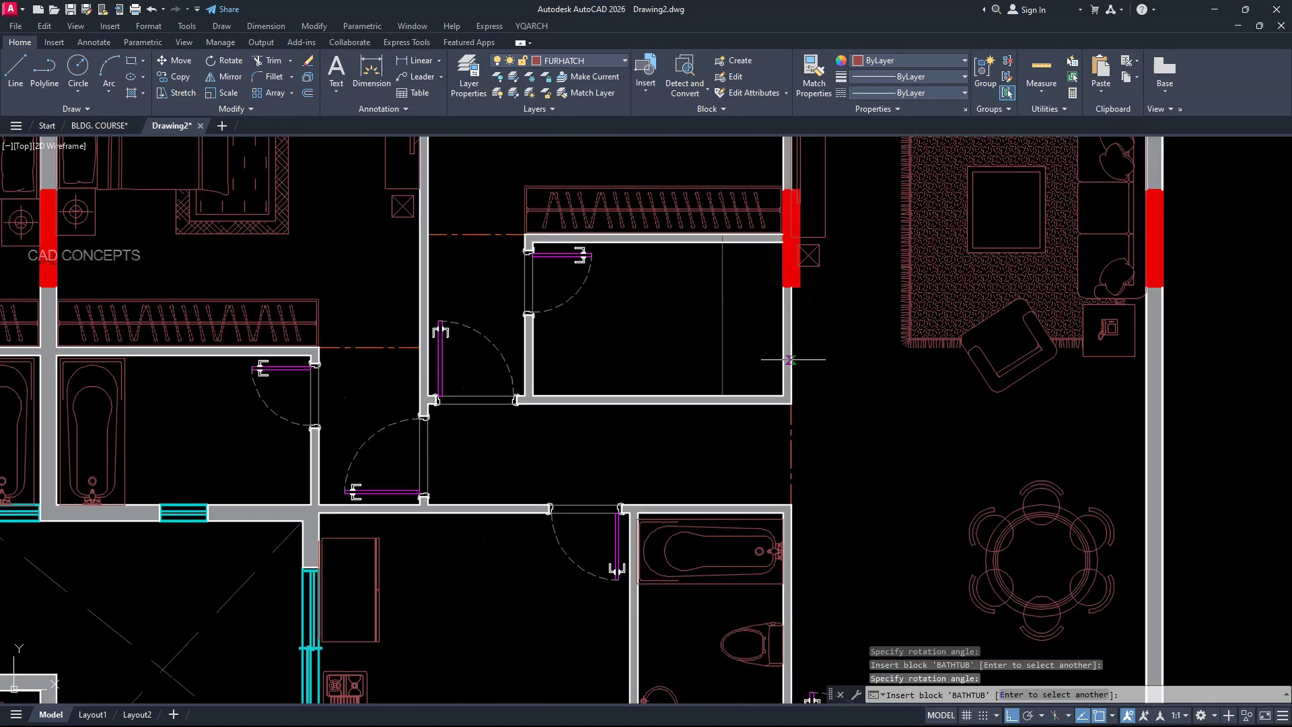
left_click(752, 398)
left_click(752, 182)
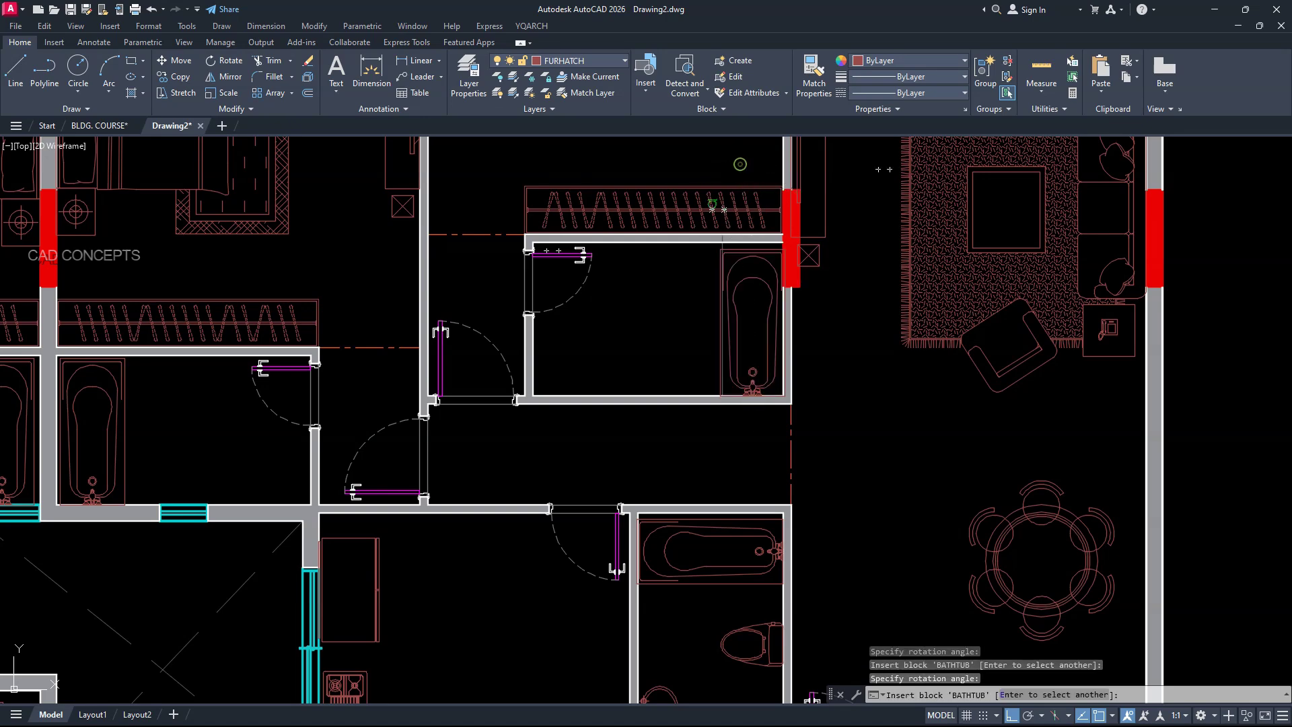
Insert a BATHTUB block on the west wall of the curved-window bedroom's bathroom, facing east, and end the insertion
mouse_move(614, 335)
middle_mouse_down()
mouse_move(1077, 503)
mouse_move(1018, 470)
mouse_move(1211, 559)
middle_mouse_up()
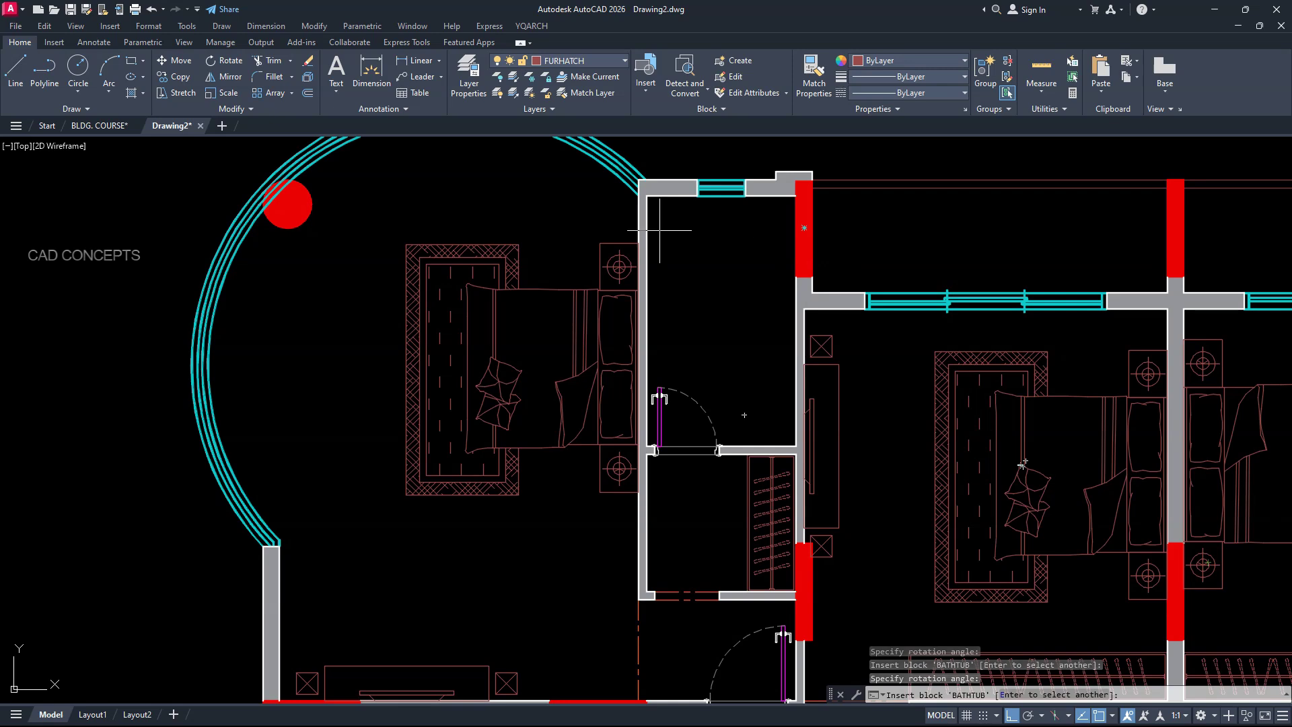
left_click(647, 276)
left_click(919, 248)
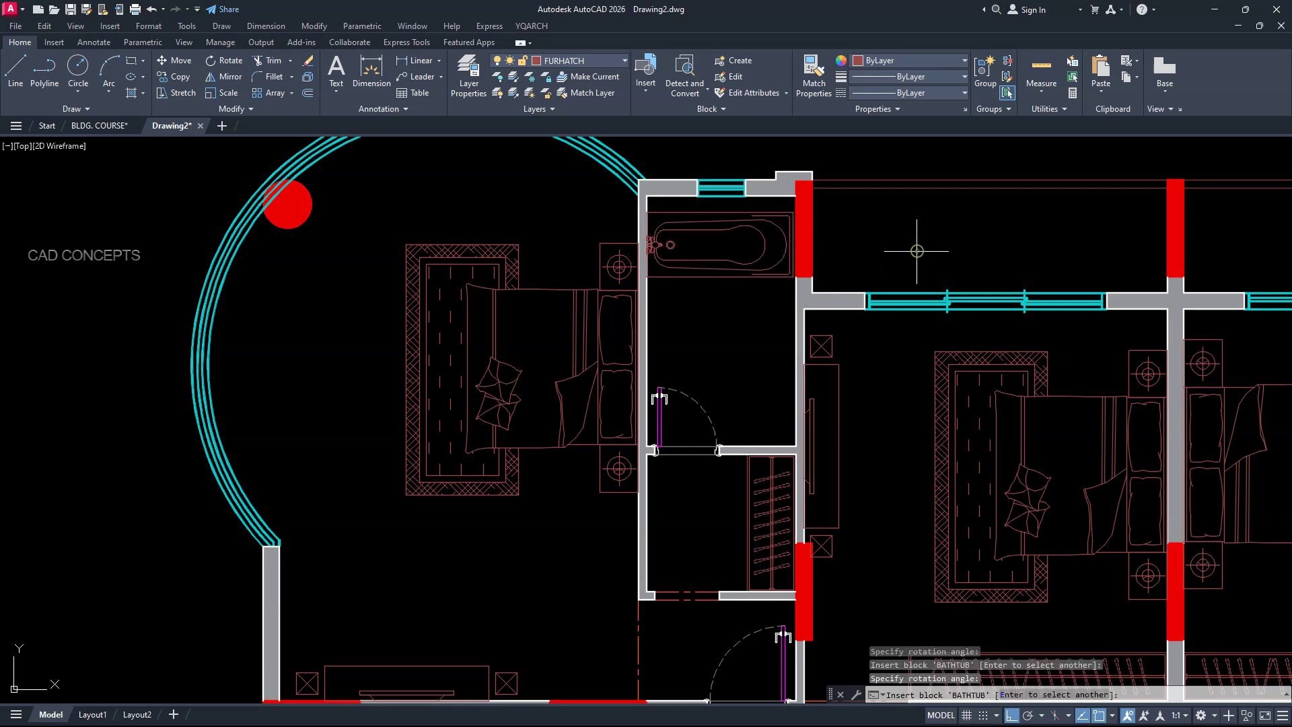
key("Escape")
Move that bathtub north so it sits against the bathroom's window wall
left_click(745, 276)
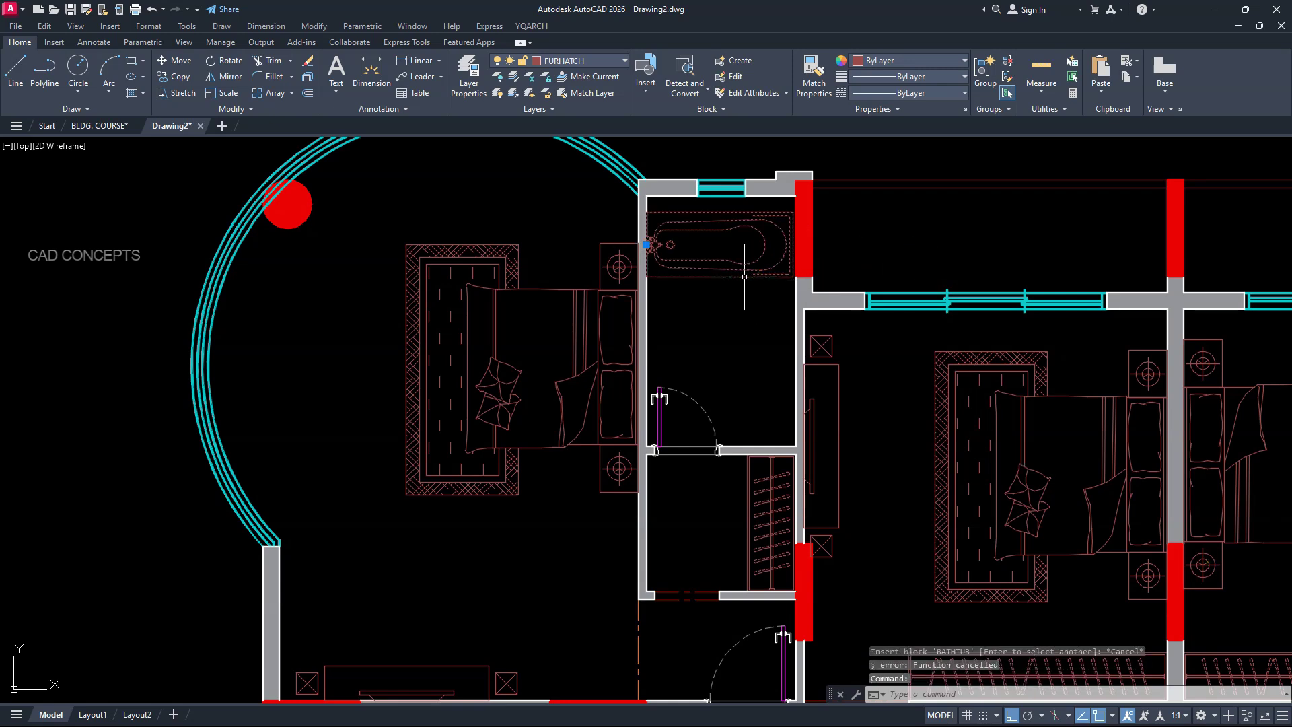
type("m")
key("Return")
left_click(744, 326)
left_click(747, 338)
Run IBK with the BASIN block and insert one facing north on the south wall of the bathroom above the living room sofa
scroll(746, 339, "down", 5)
type("IBK")
key("Return")
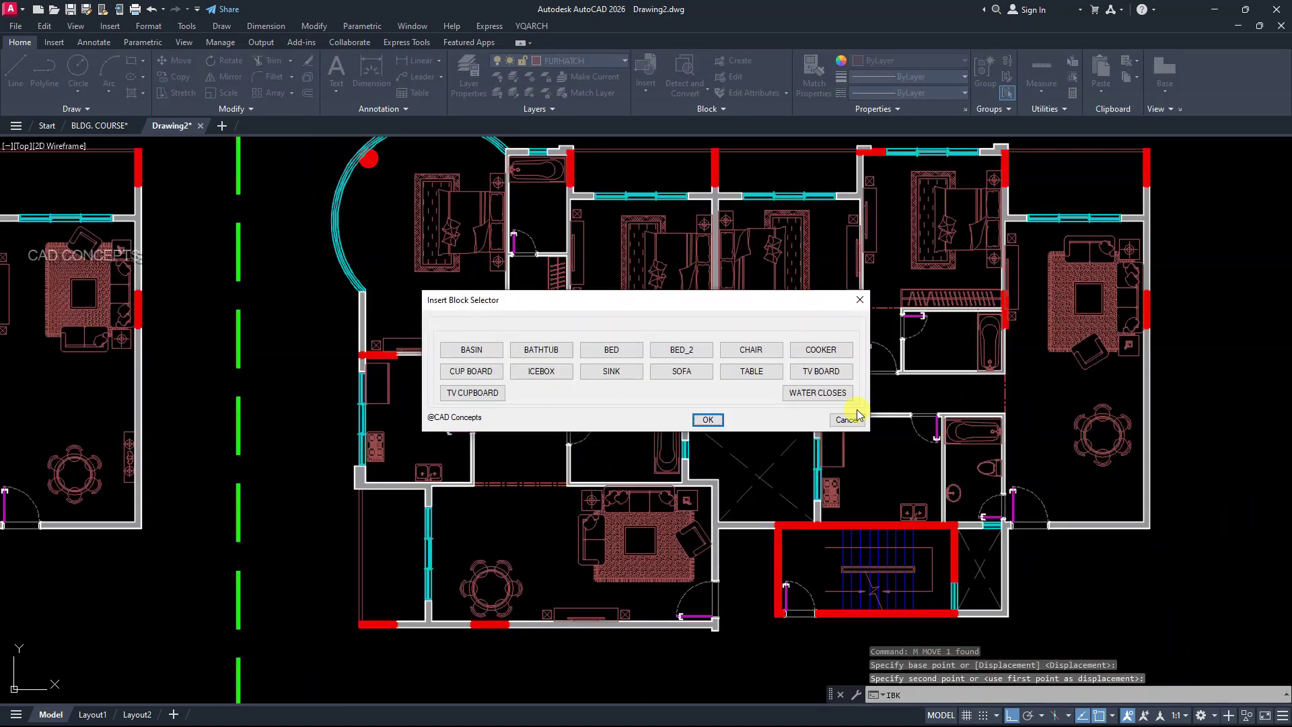
left_click(473, 350)
left_click(708, 419)
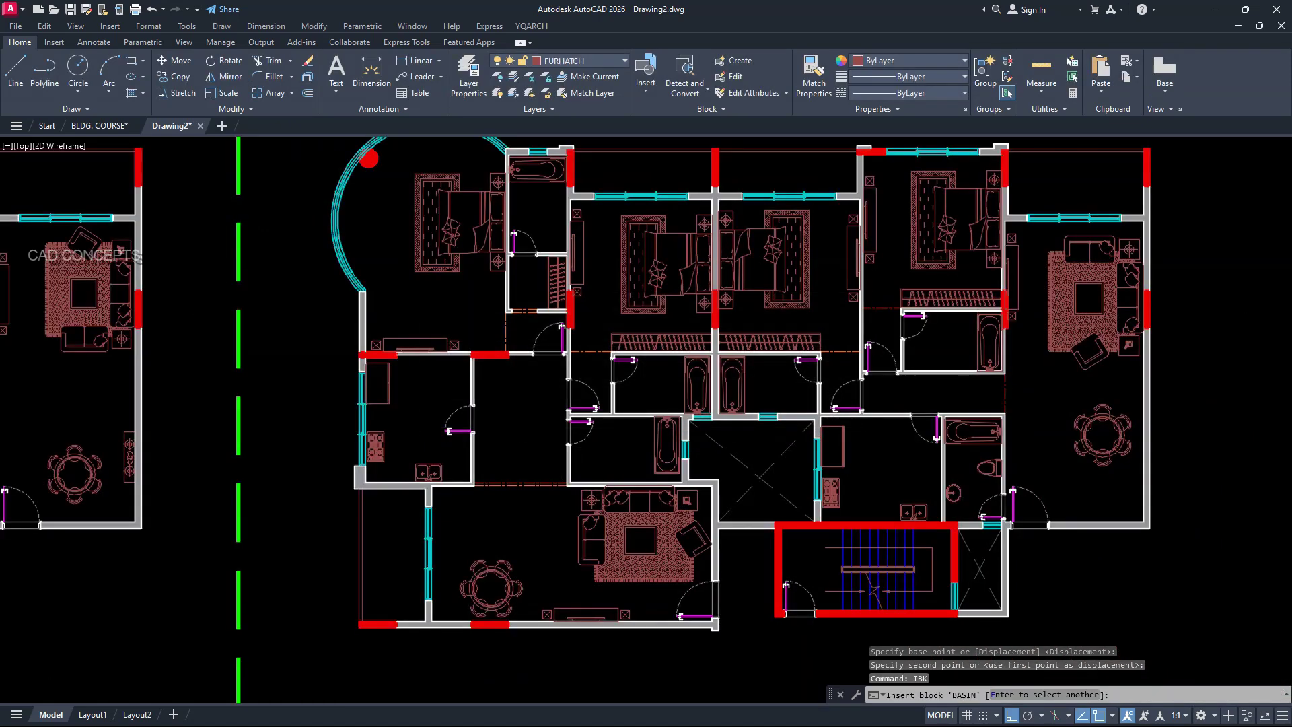
scroll(614, 475, "up", 4)
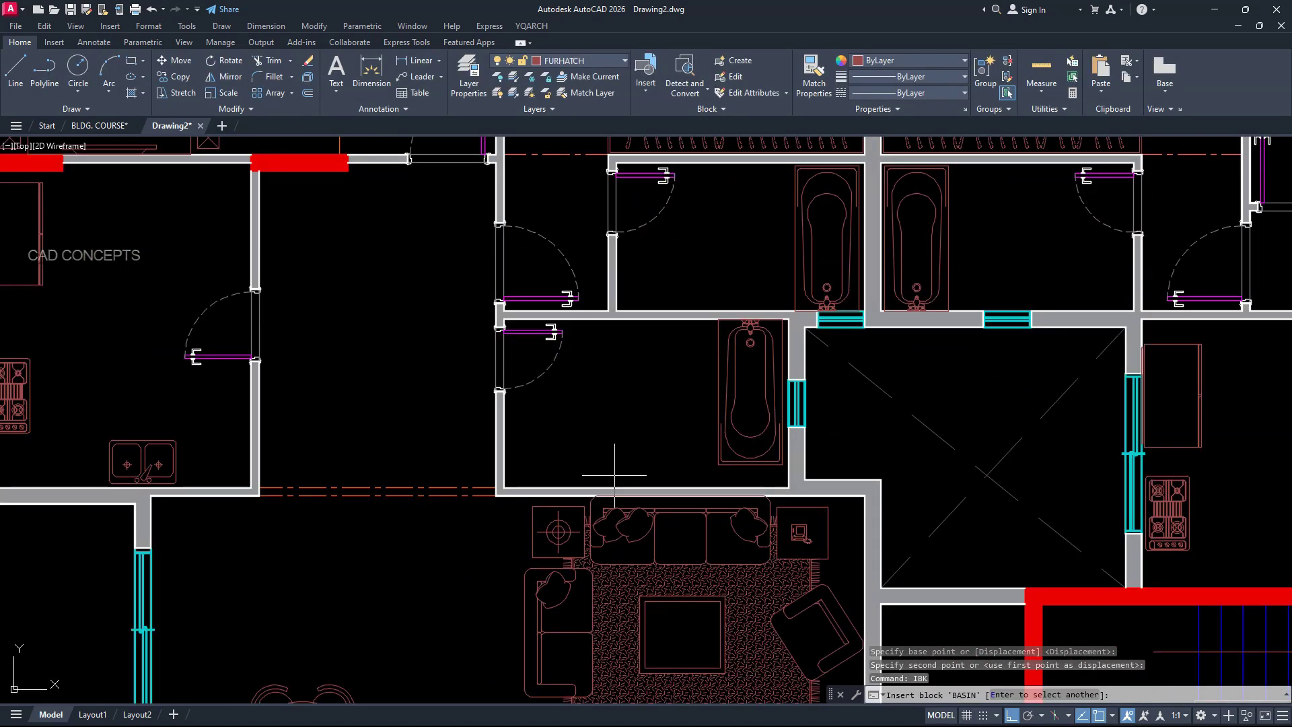
left_click(550, 482)
left_click(547, 461)
Insert BASIN blocks facing north on the south walls of the two back-to-back bathrooms and the eastern bedroom's bathroom
middle_click_drag(628, 372, 596, 519)
left_click(616, 464)
left_click(646, 457)
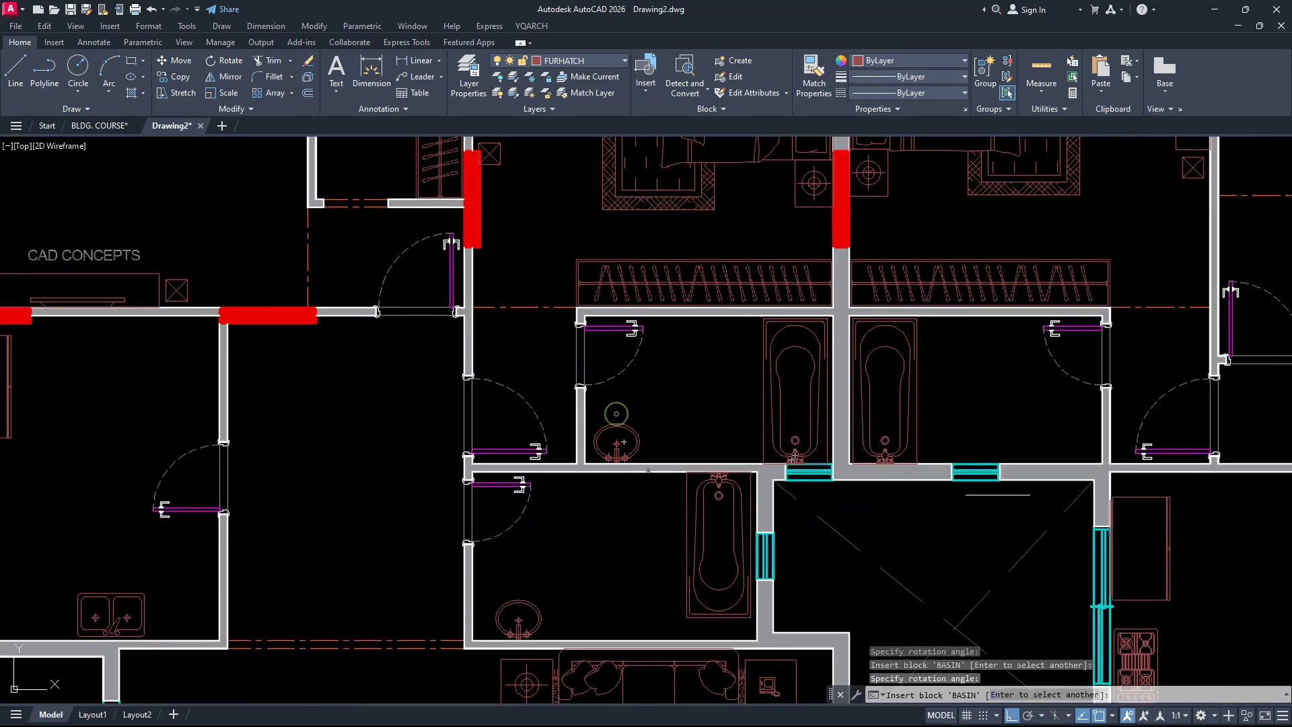
middle_click_drag(1214, 455, 708, 486)
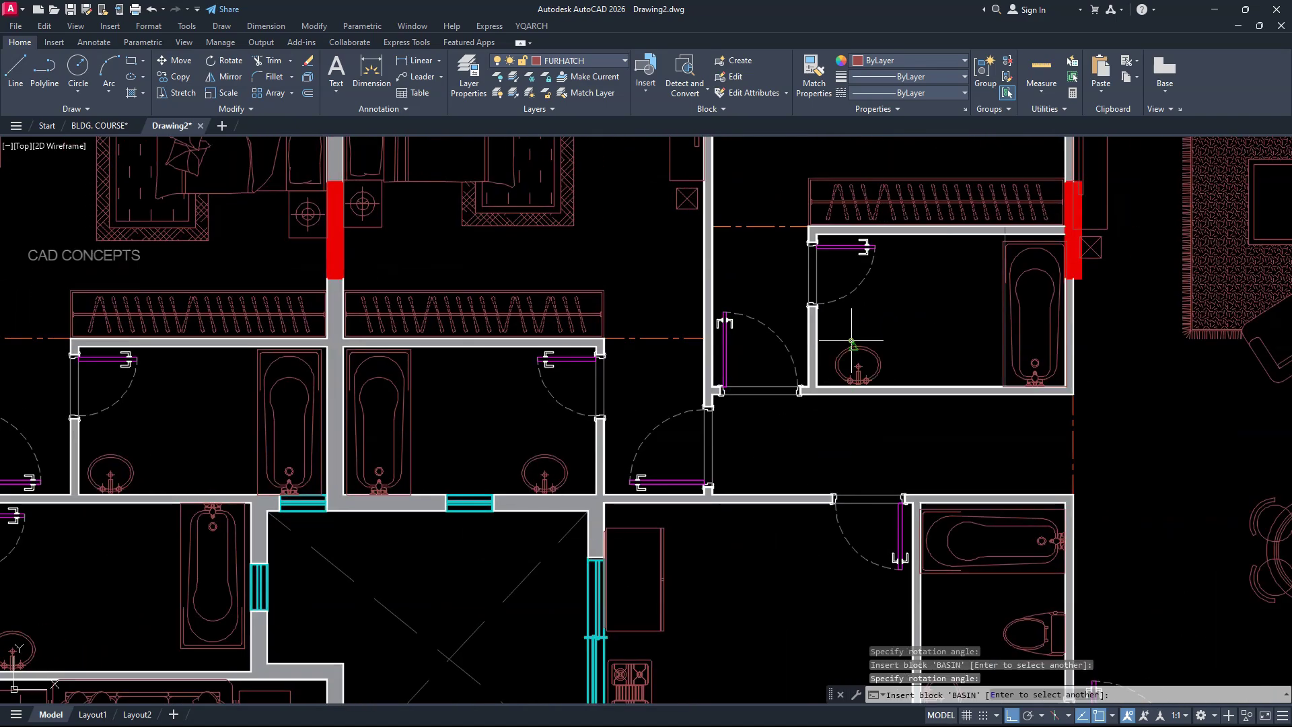
Insert a BASIN block facing west on the east wall of the curved-window bedroom's bathroom
scroll(858, 388, "down", 4)
scroll(572, 375, "up", 4)
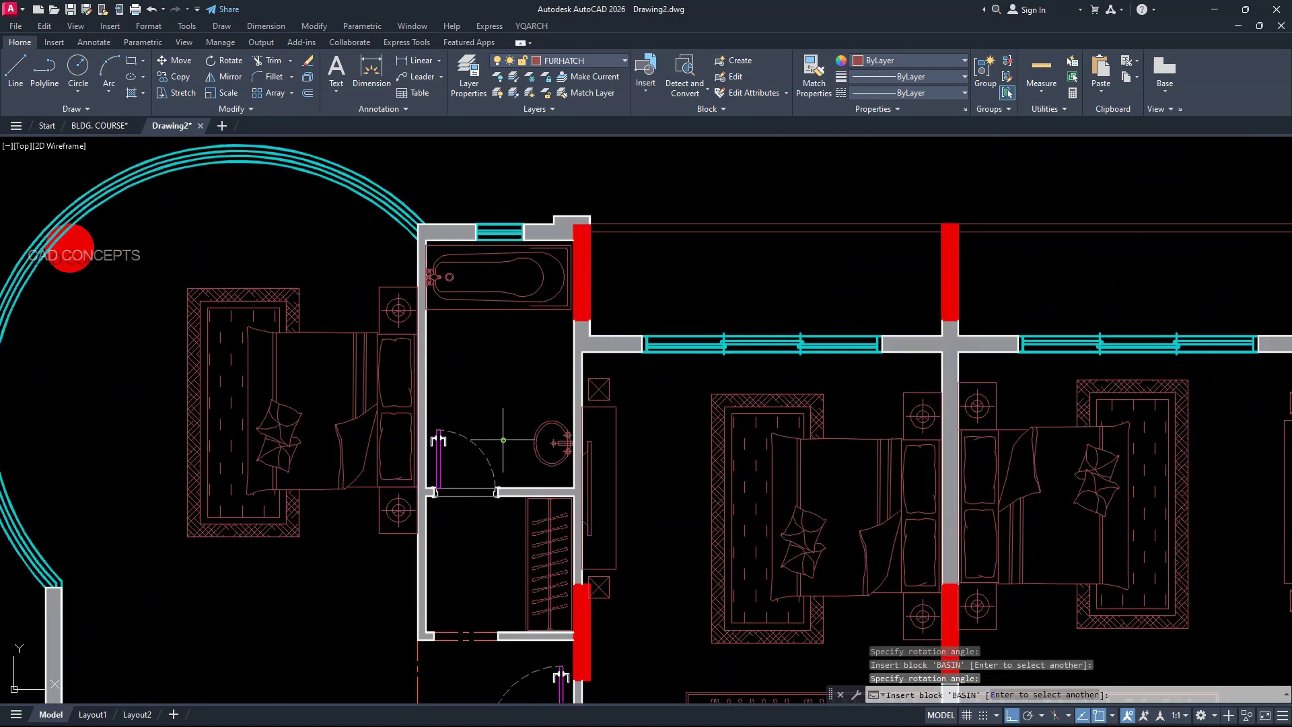
scroll(514, 432, "down", 3)
Switch to the WATER CLOSES block and insert one facing west between bathtub and basin in the curved-window bedroom's bathroom
key("Return")
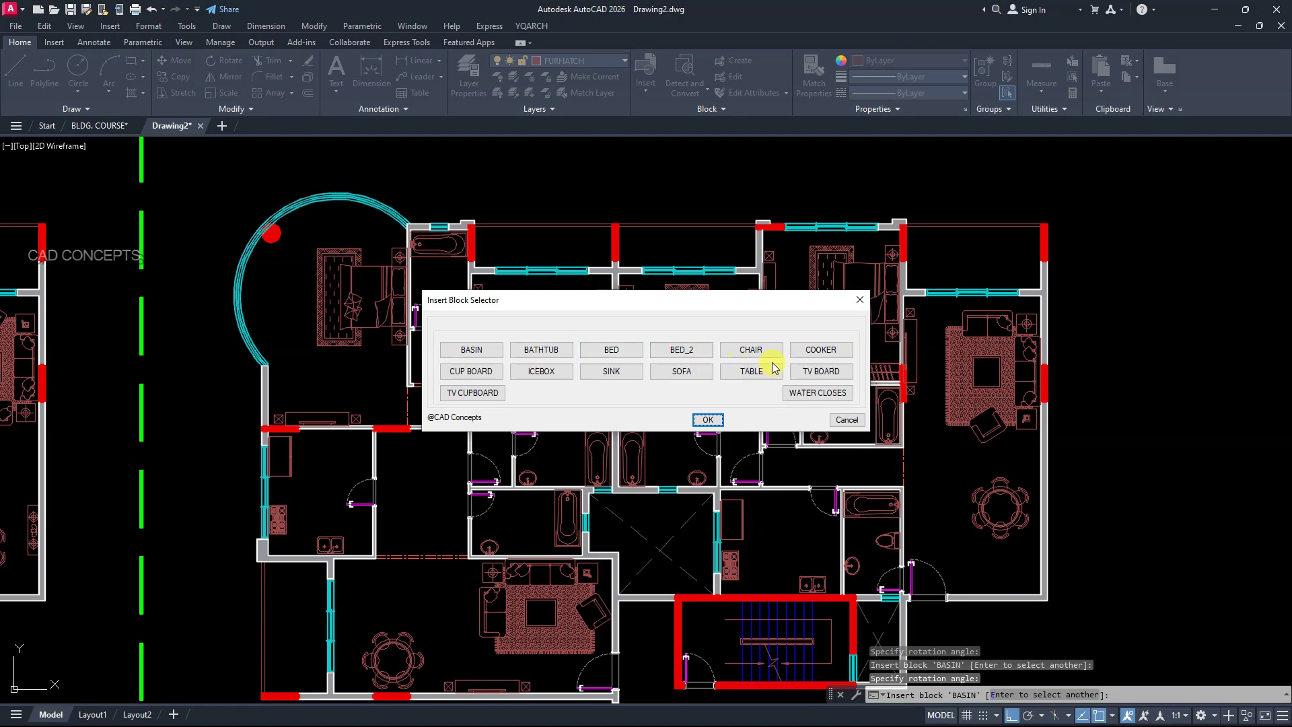
left_click(808, 392)
scroll(404, 310, "up", 5)
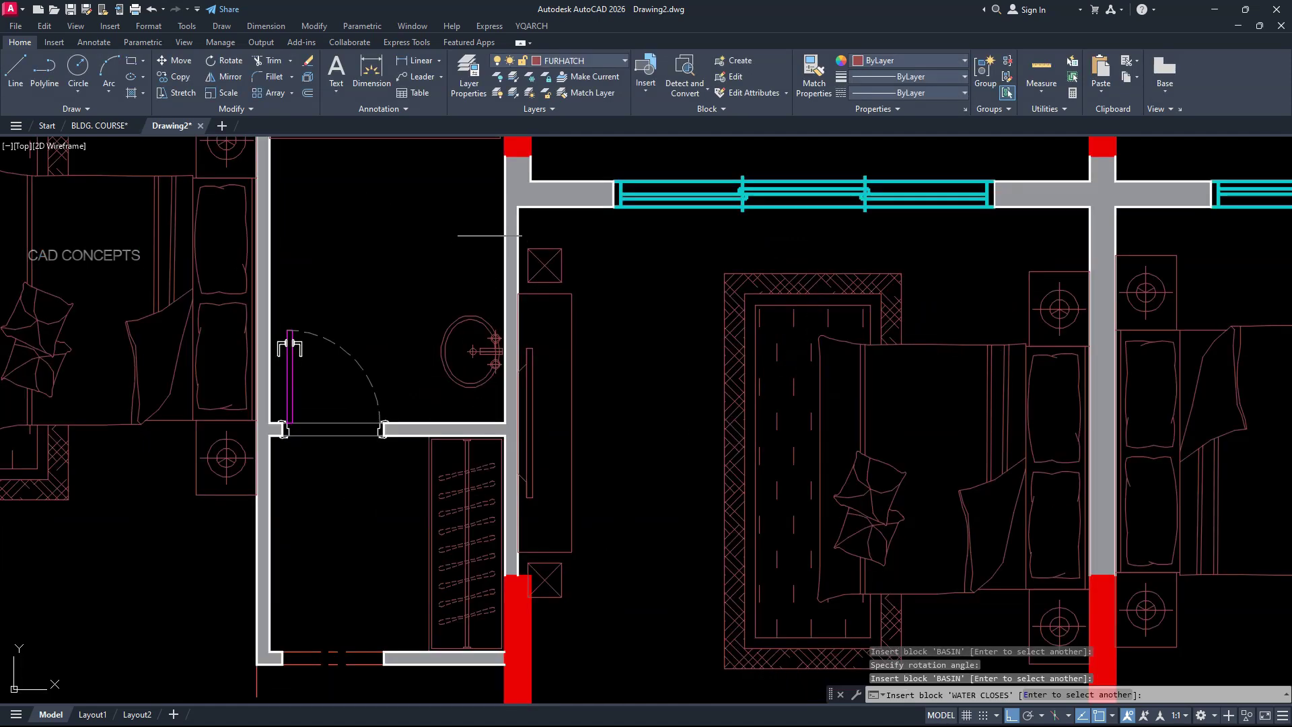
left_click(501, 229)
left_click(366, 216)
Insert a WATER CLOSES block facing north between the basin and bathtub in each of the two back-to-back bathrooms
scroll(366, 222, "down", 4)
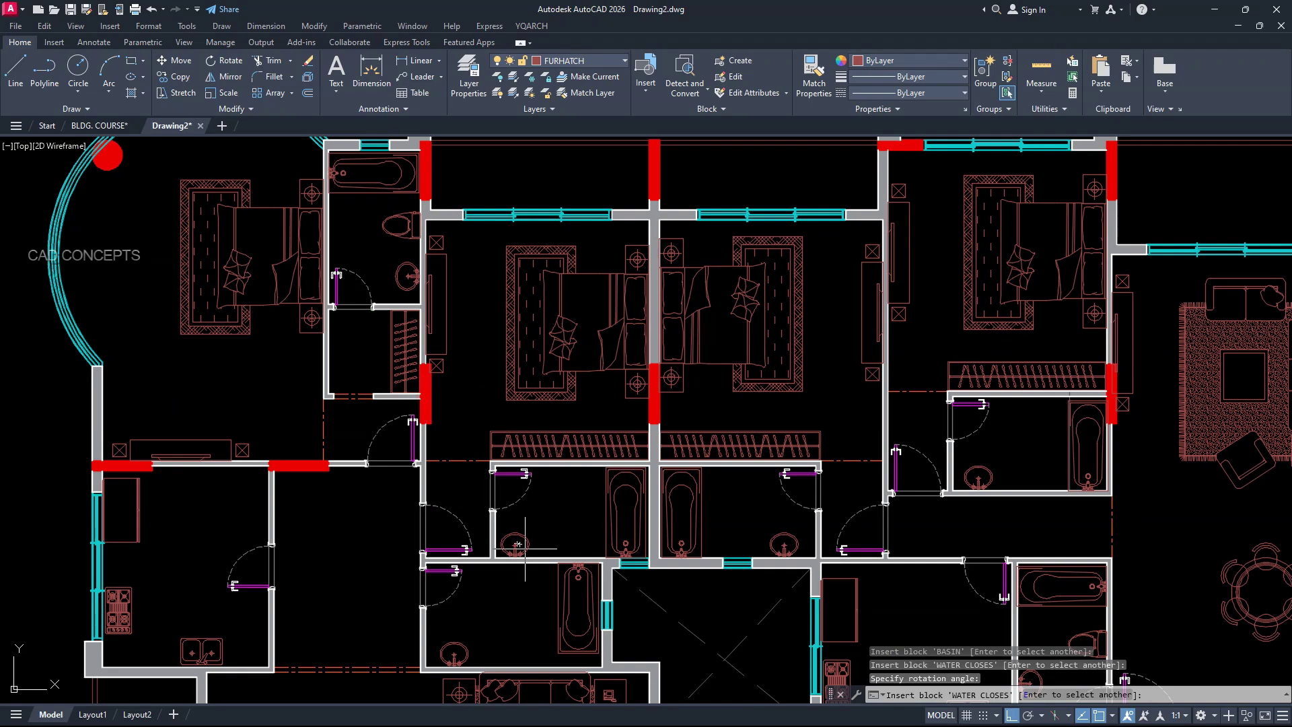
scroll(525, 548, "up", 5)
left_click(562, 557)
left_click(556, 508)
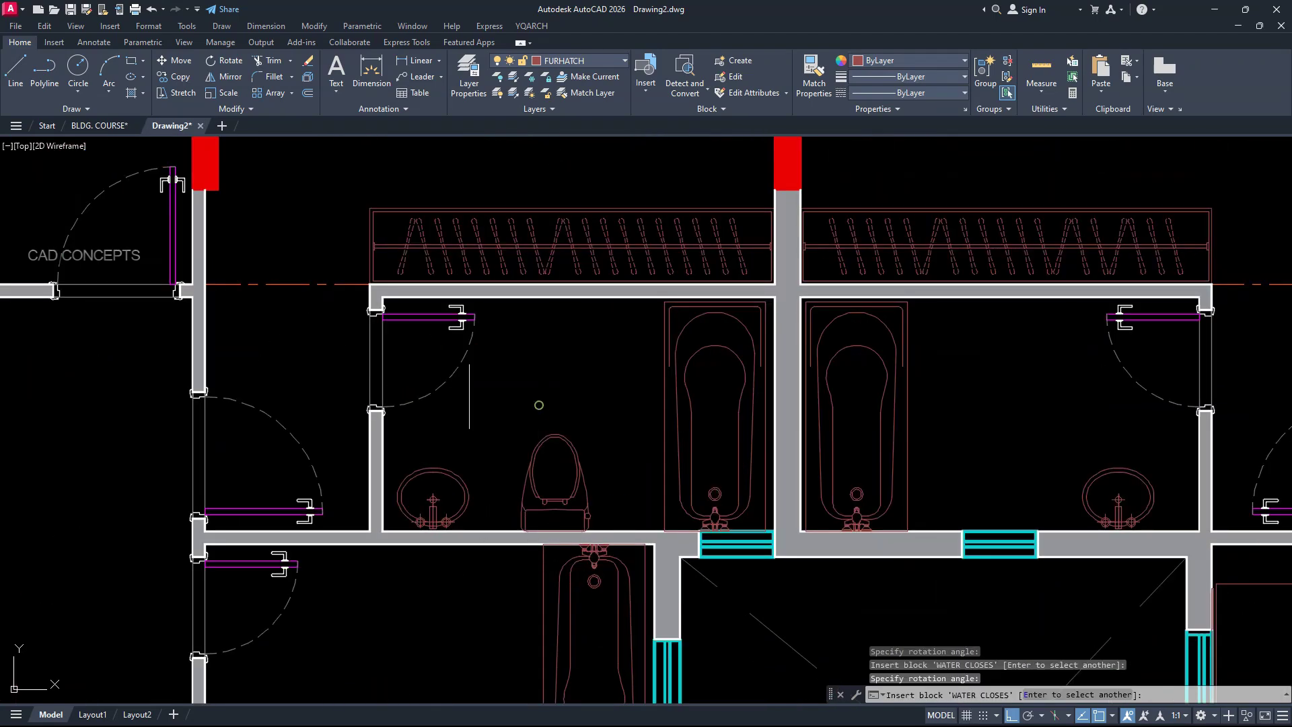
scroll(538, 405, "down", 4)
scroll(562, 414, "up", 4)
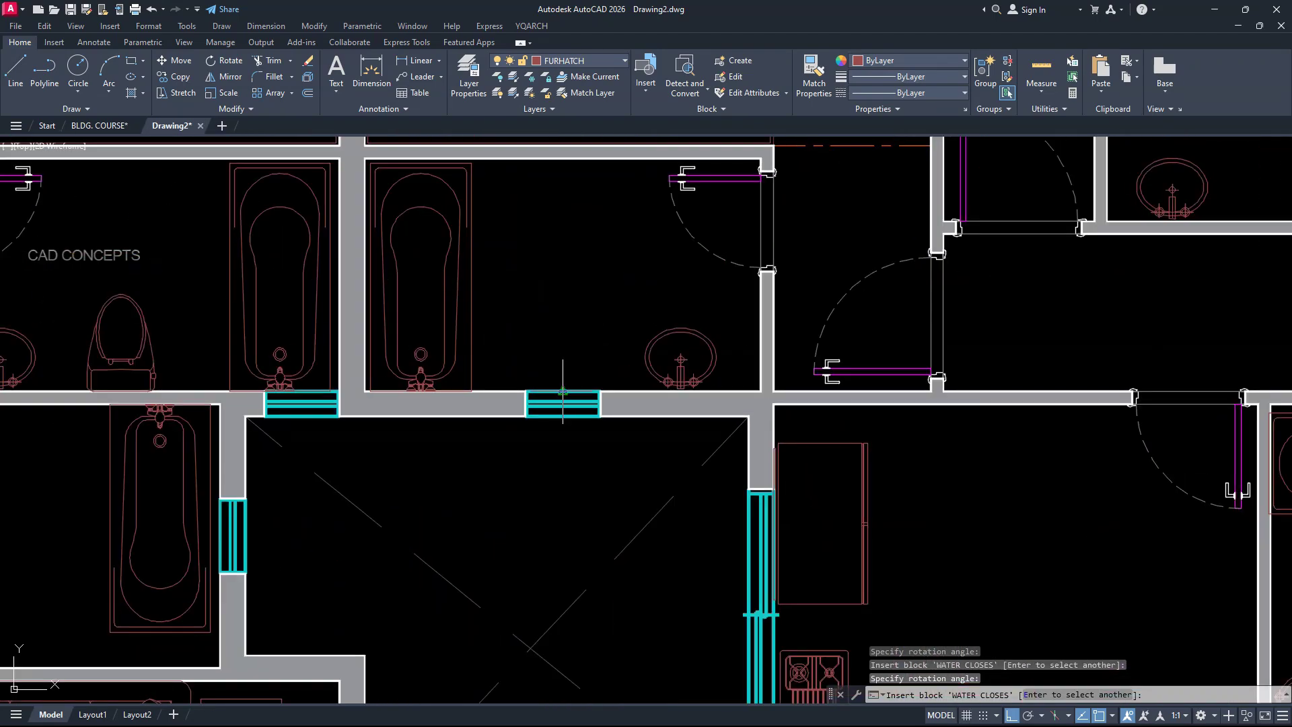
Insert a WATER CLOSES block facing north on the south wall of the eastern bedroom's bathroom, between basin and bathtub
scroll(487, 345, "down", 5)
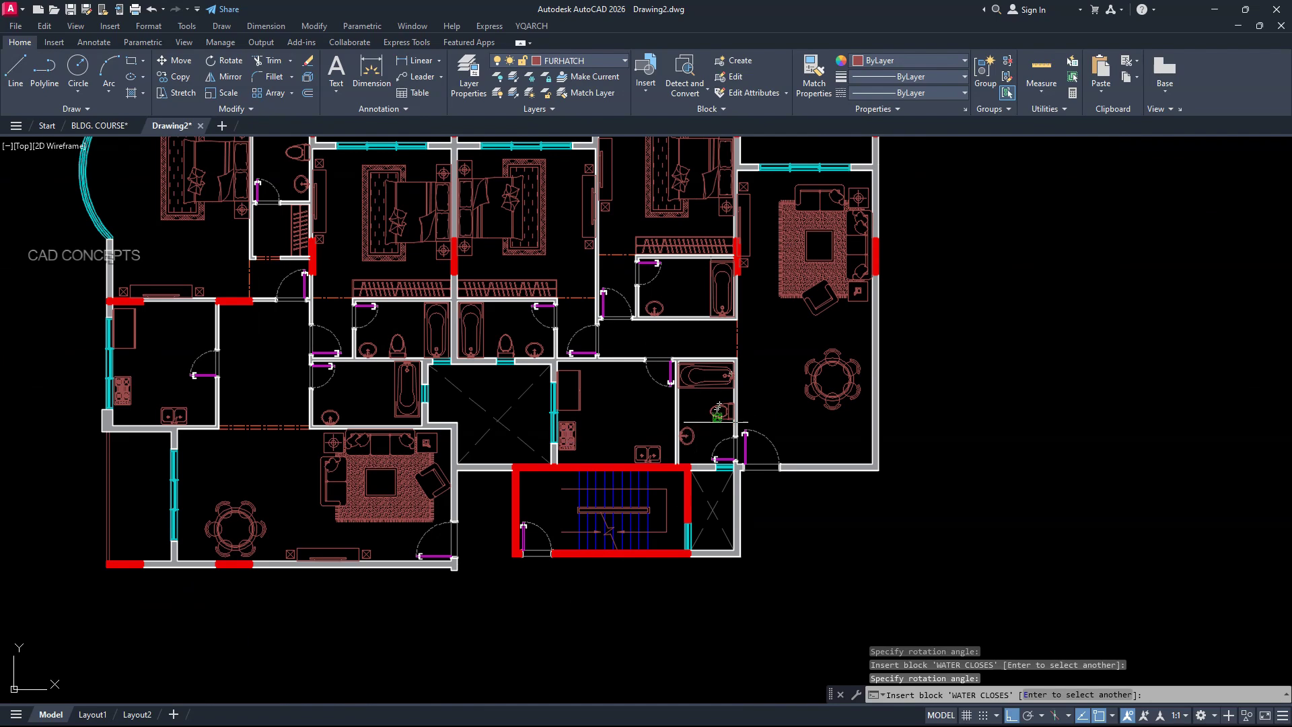
left_click(718, 407)
scroll(700, 363, "up", 4)
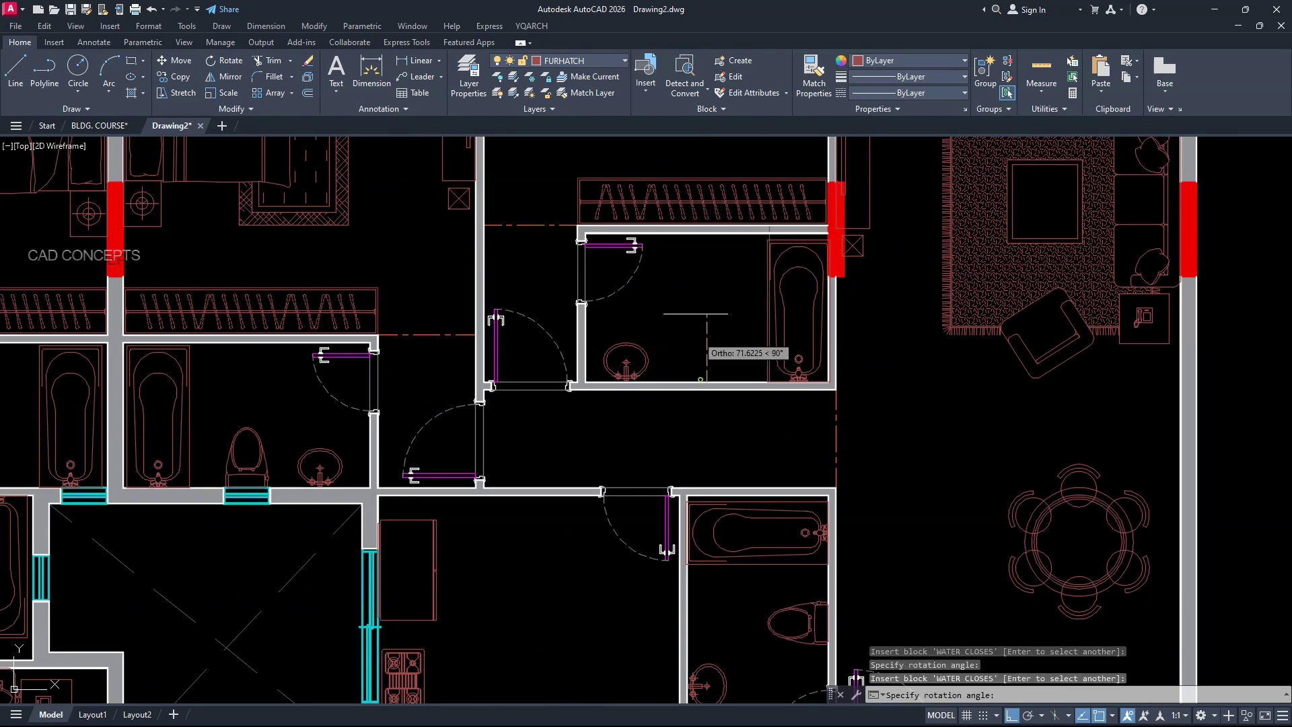
left_click(695, 314)
Insert a WATER CLOSES block facing north beside the basin in the bathroom above the living room sofa, and end the insertion
scroll(696, 314, "down", 4)
scroll(462, 481, "up", 4)
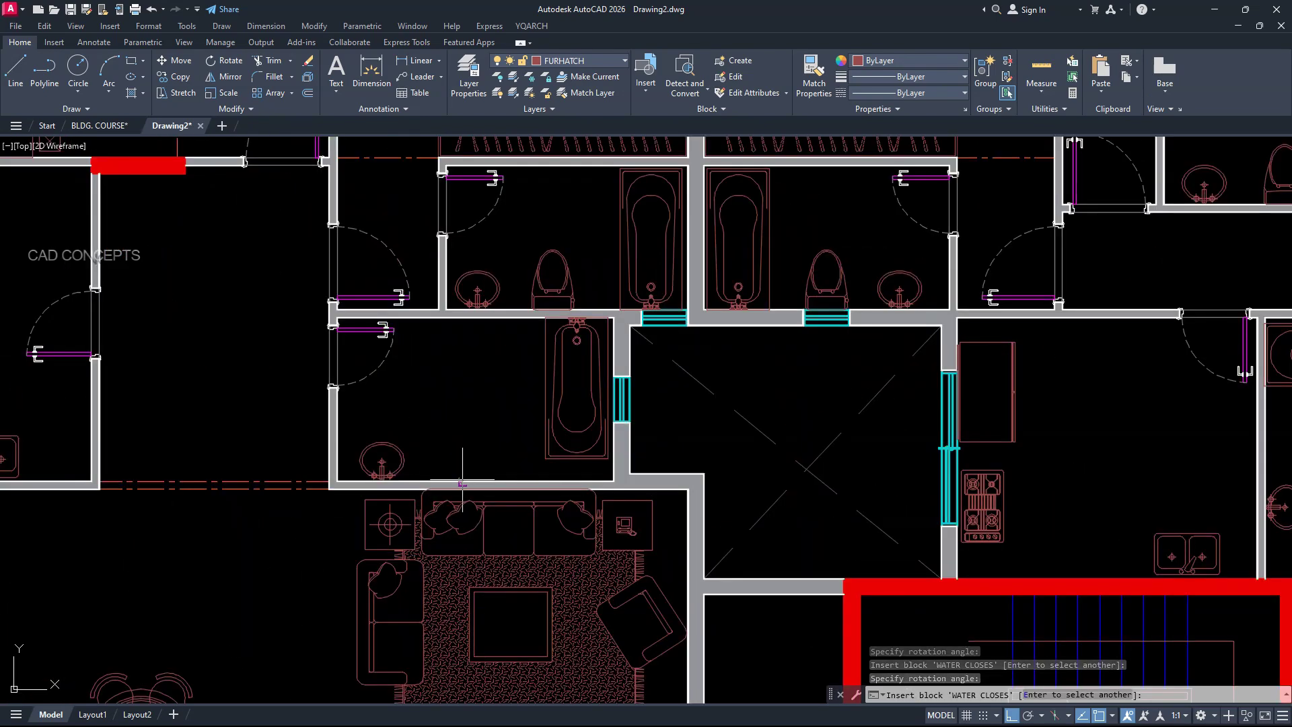
scroll(523, 481, "down", 5)
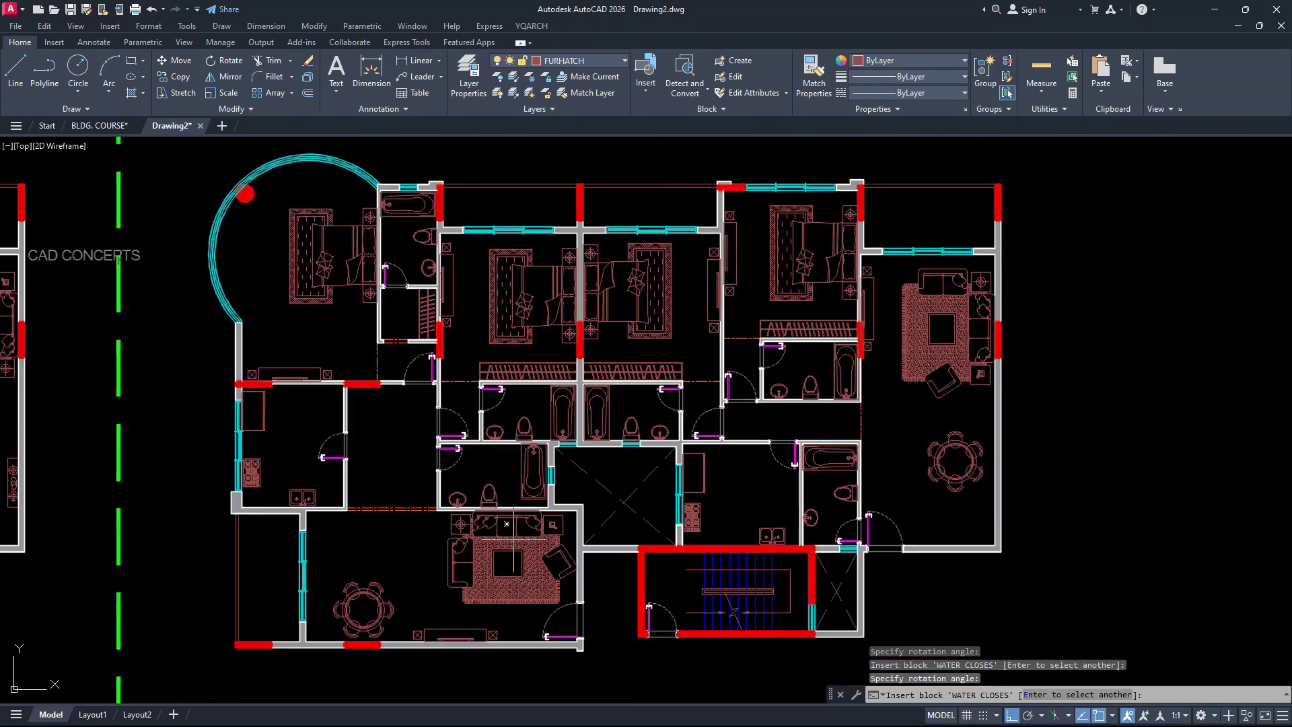
scroll(529, 518, "up", 5)
key("Escape")
Erase the bathtub from the bathroom above the living room sofa
left_click(546, 476)
left_click(511, 447)
type("e")
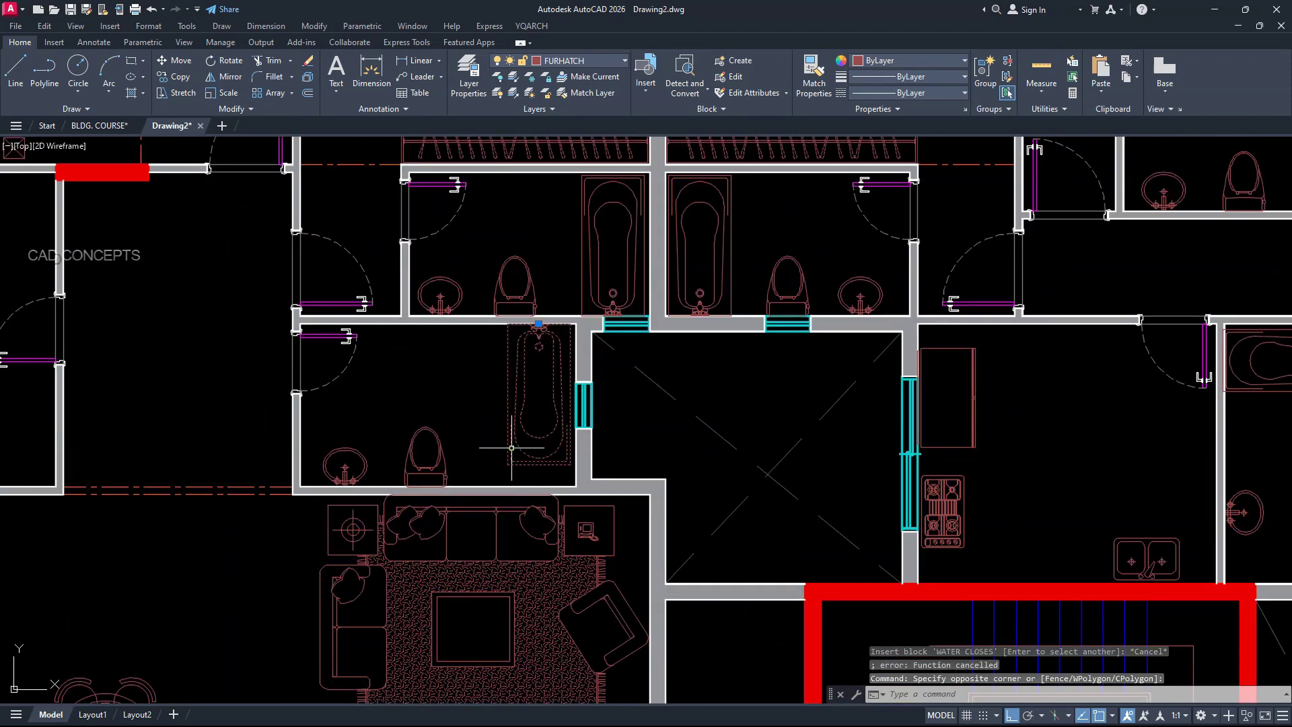
key("Return")
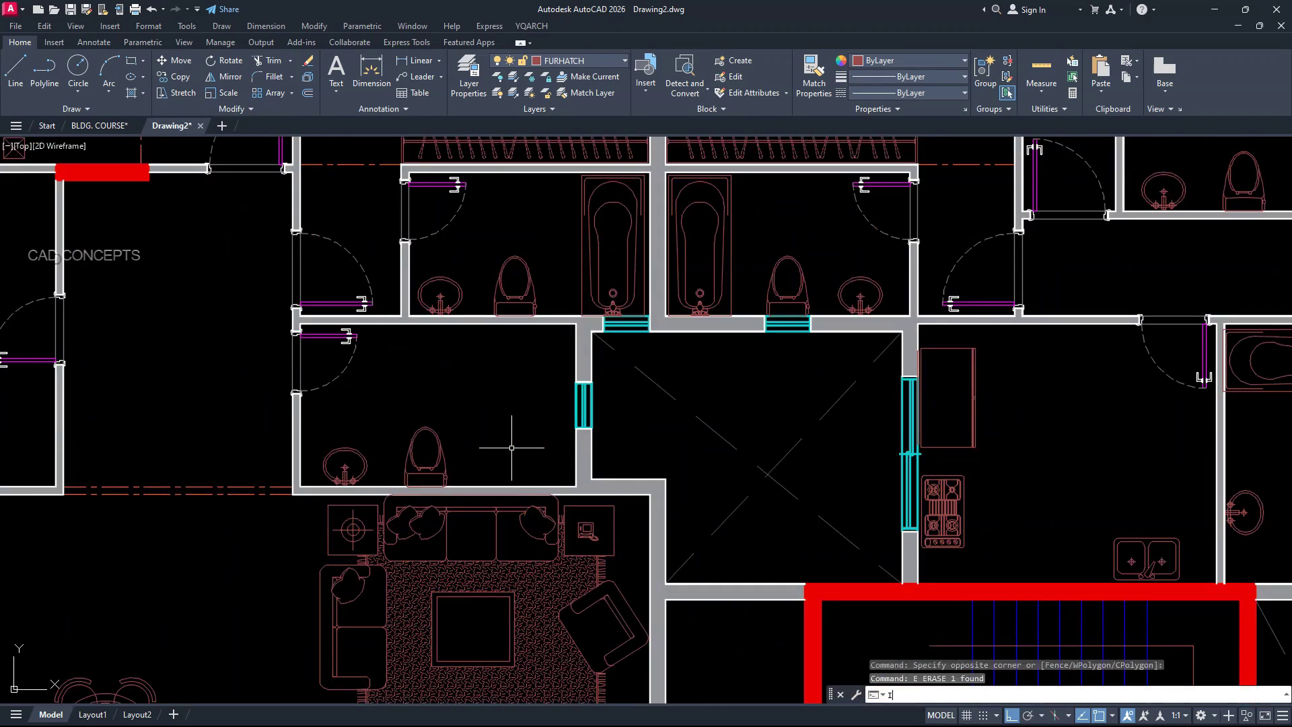
Use IBK to insert a BATHTUB block facing north on the same bathroom's south wall, and shift it against the east window wall
type("IBK")
key("Return")
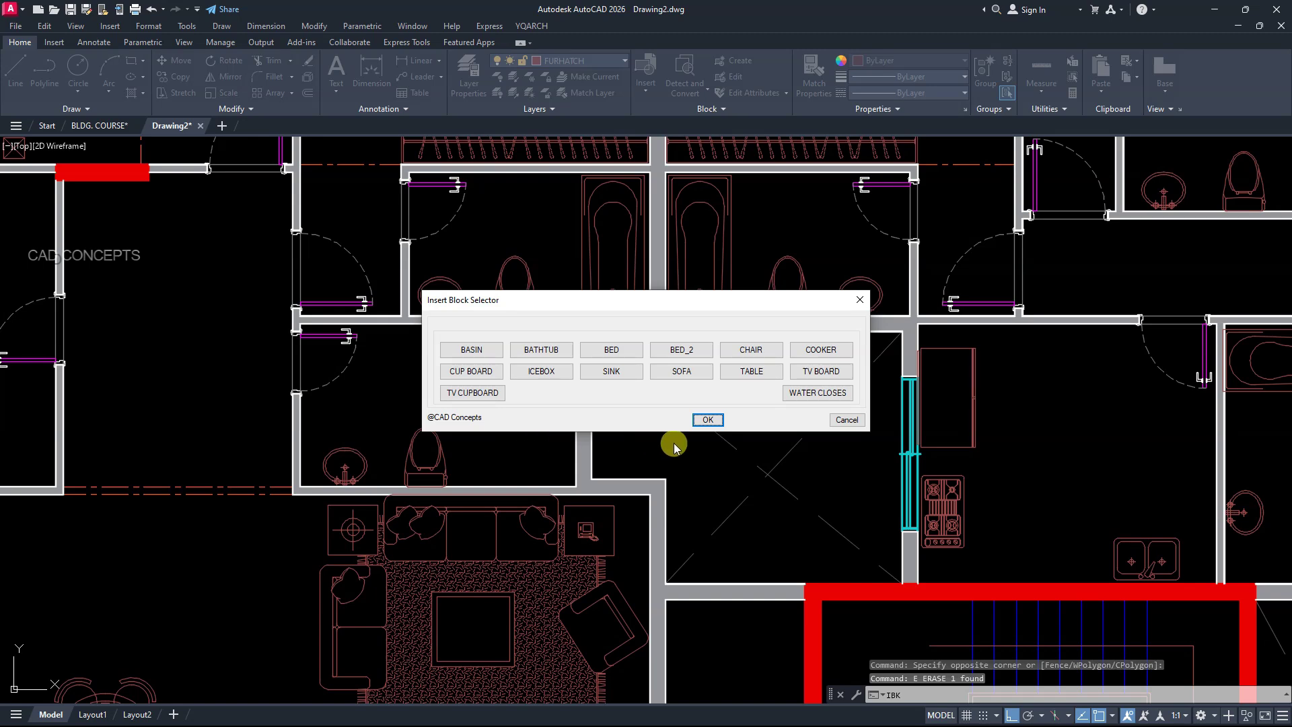
left_click(541, 350)
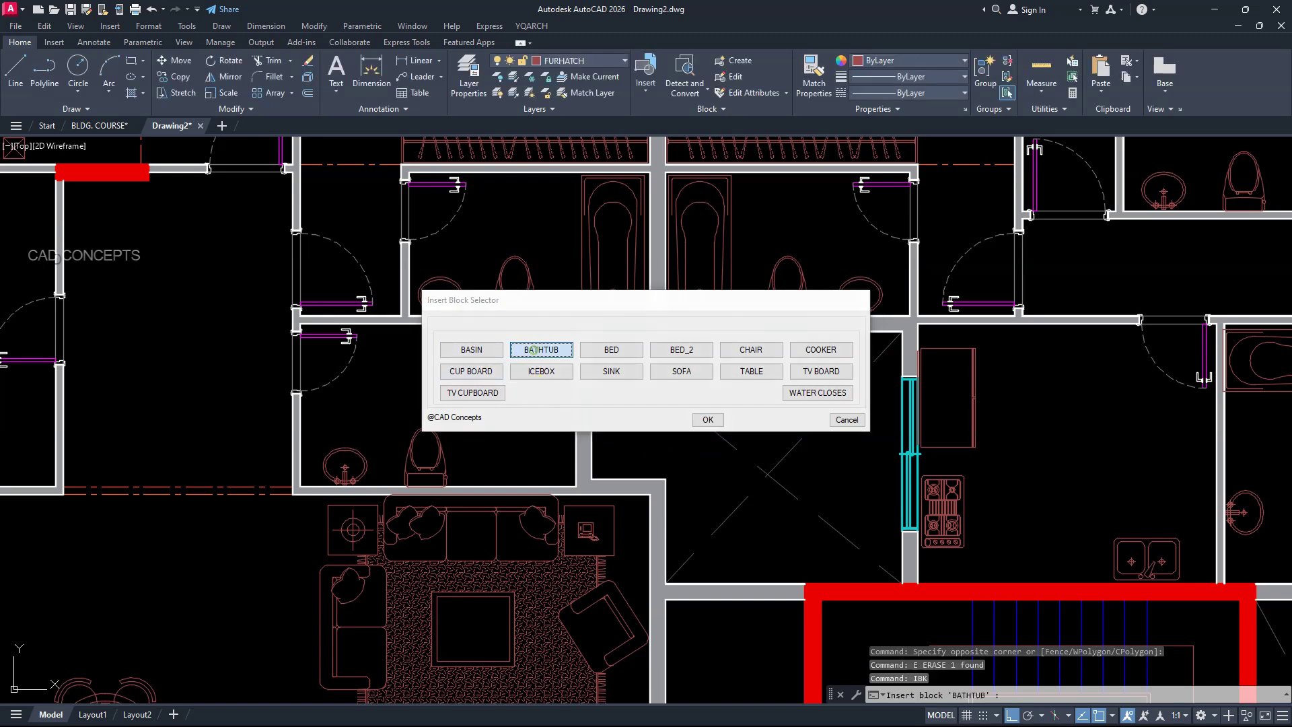
left_click(532, 484)
key("Escape")
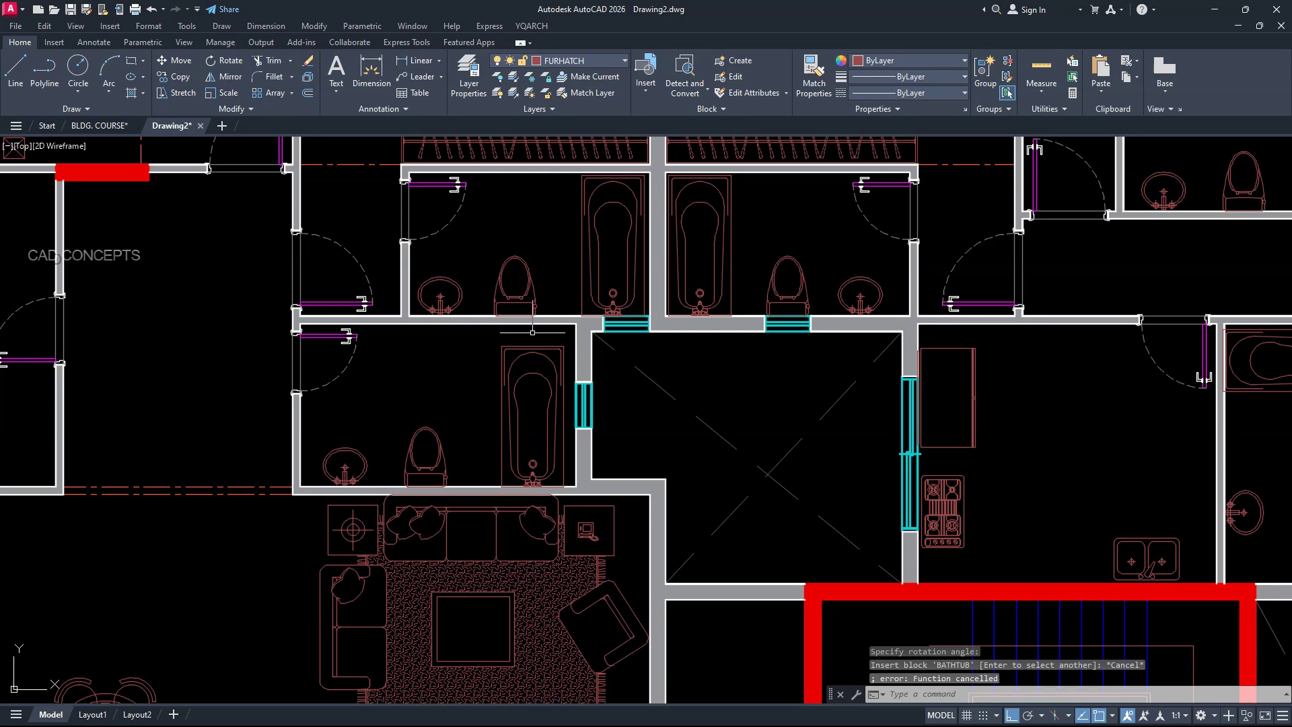
left_click(540, 372)
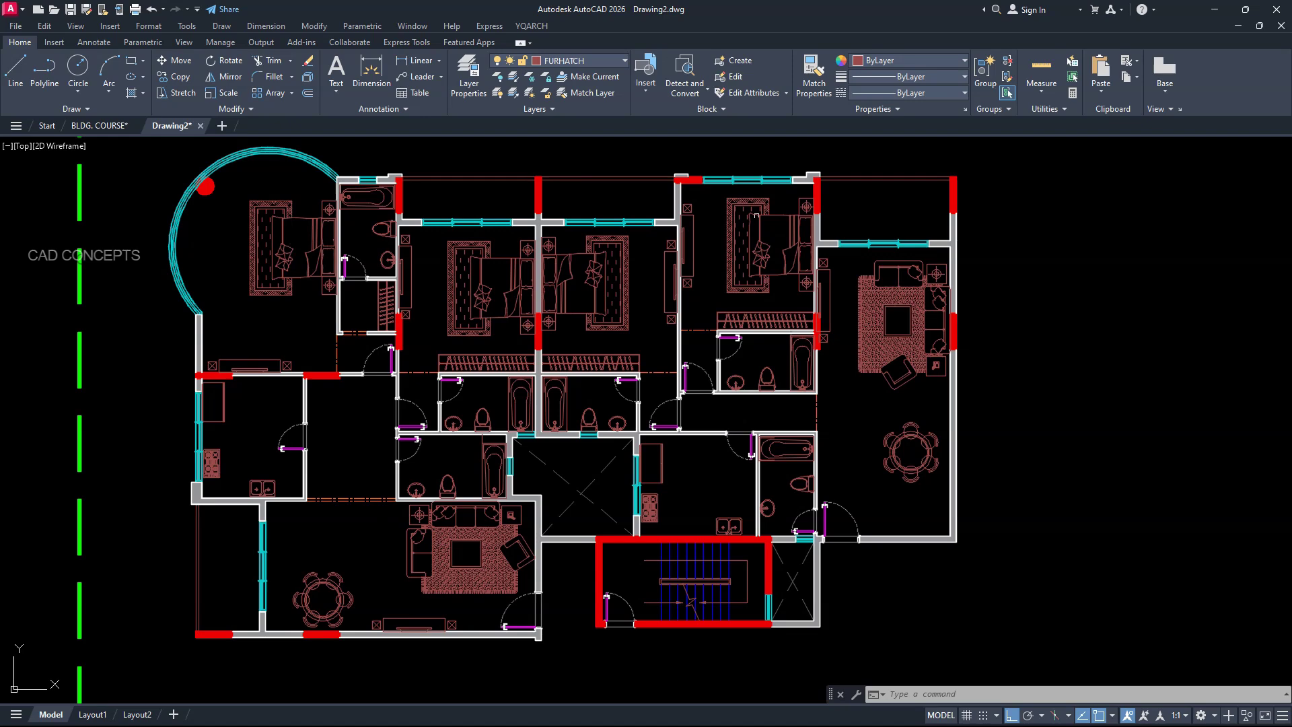
scroll(1166, 431, "down", 4)
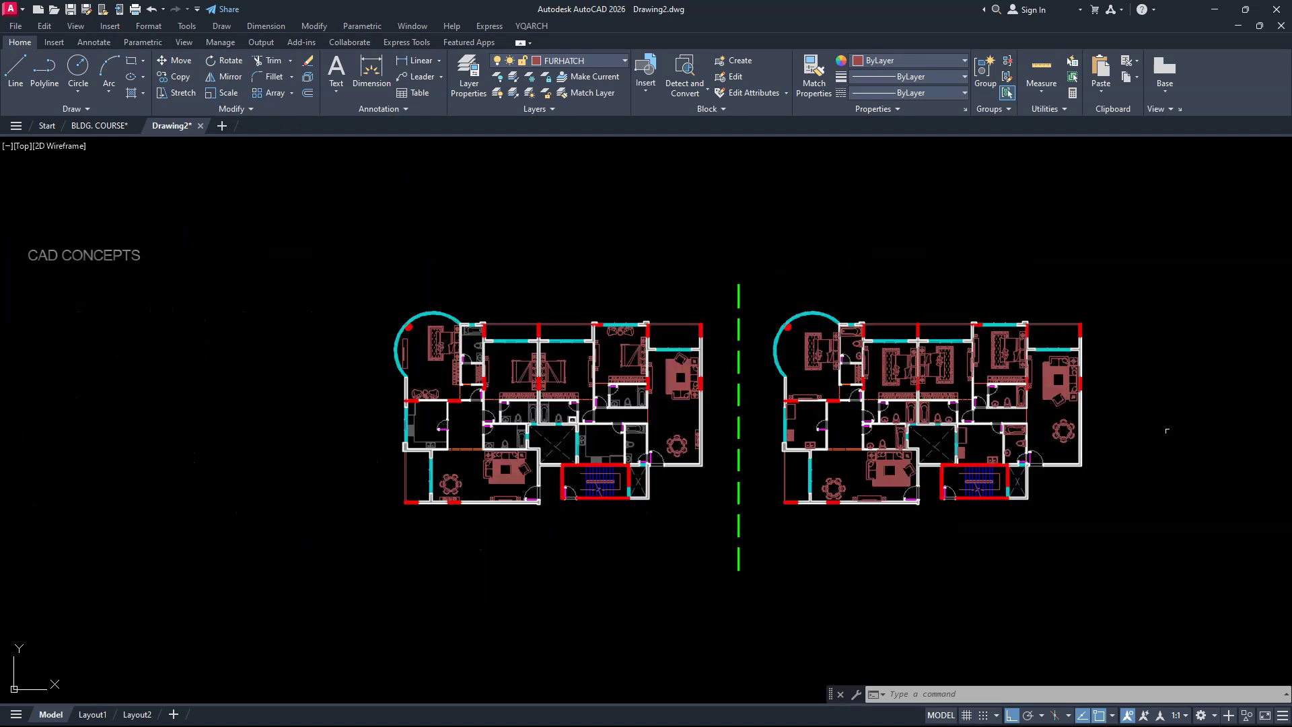
scroll(1157, 433, "up", 2)
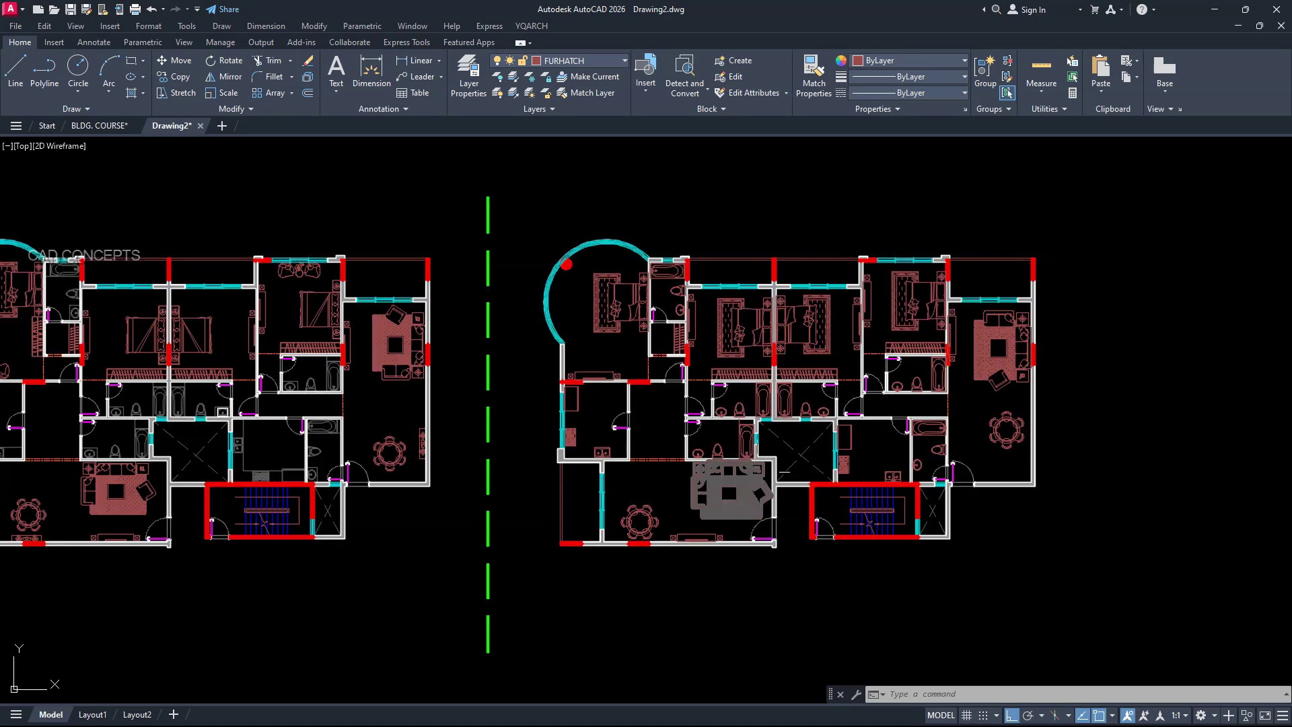
middle_click_drag(1153, 426, 1279, 431)
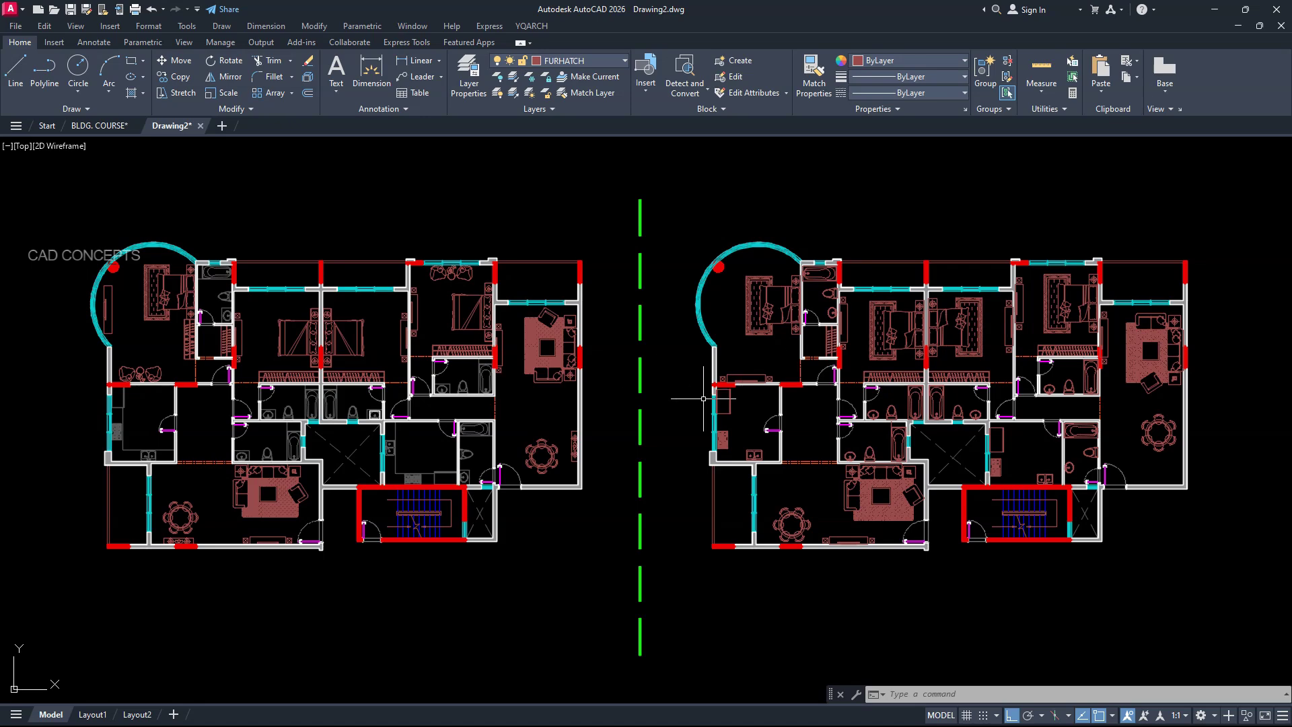
key("space")
key("Escape")
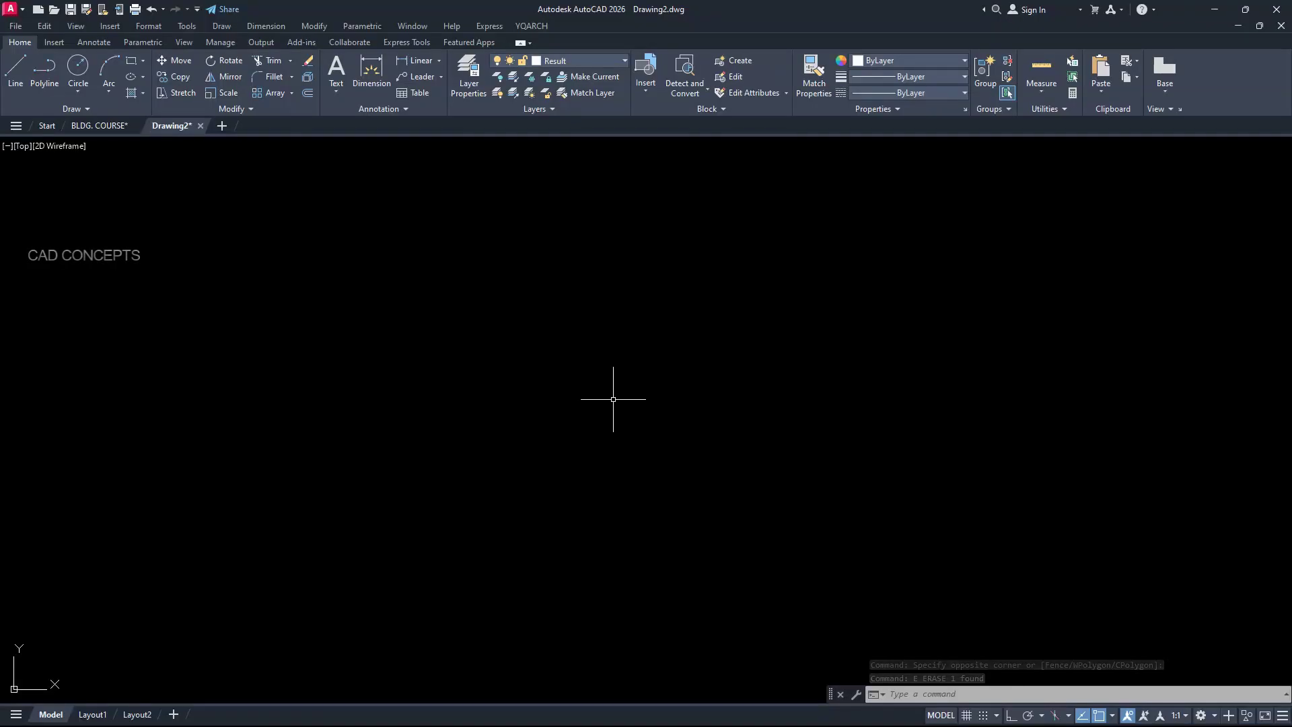
Open the division calculator with the DIV command and enter dividend 750 and divisor 5
type("DIV")
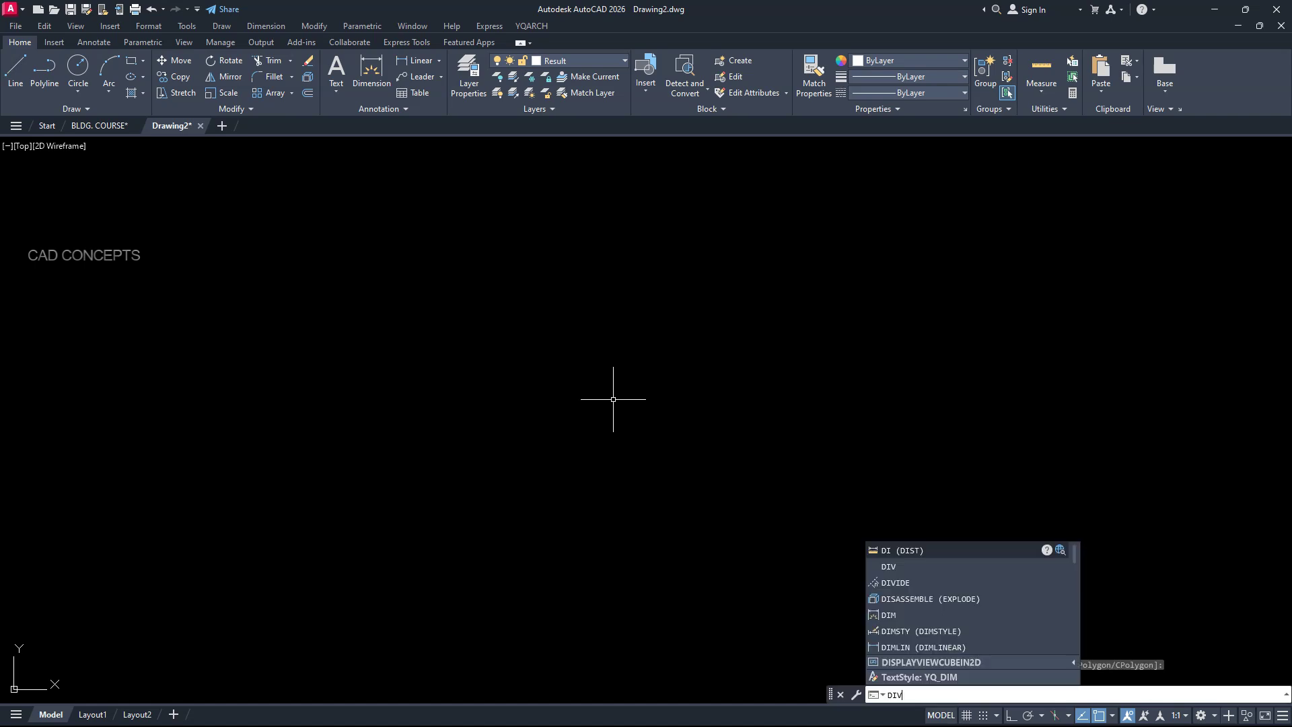
key("Return")
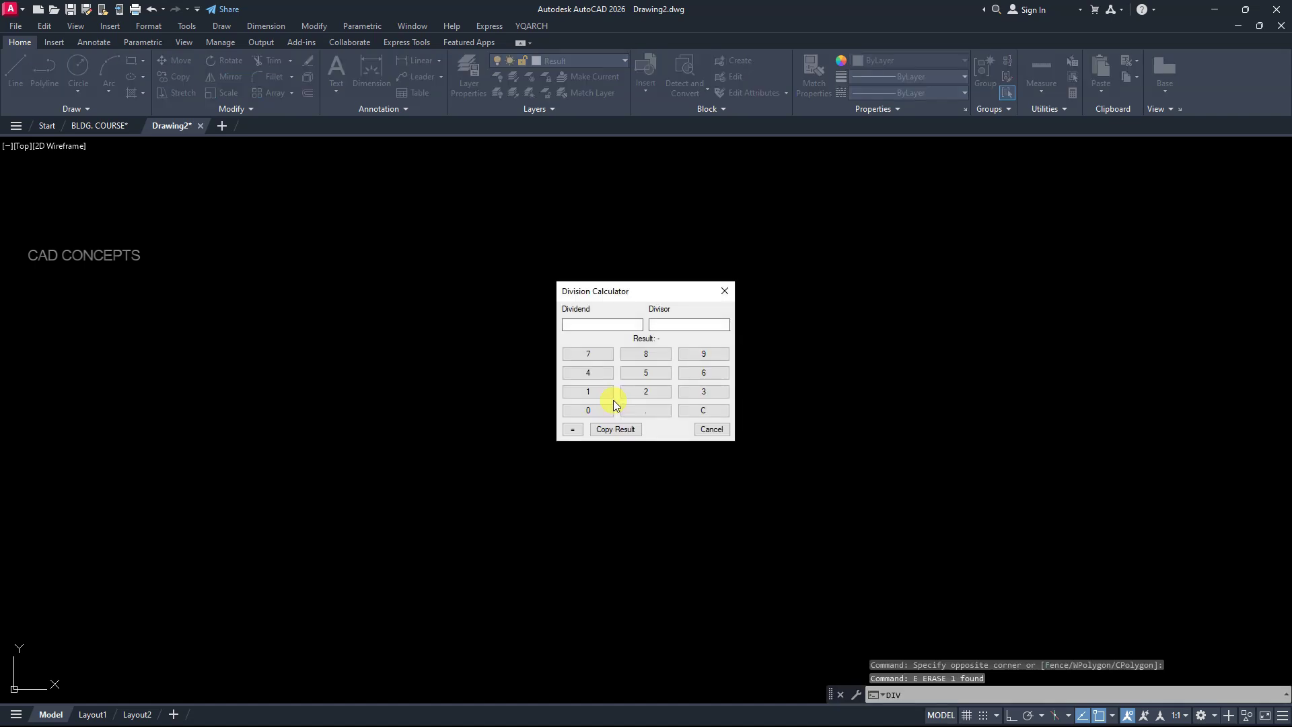
left_click(588, 354)
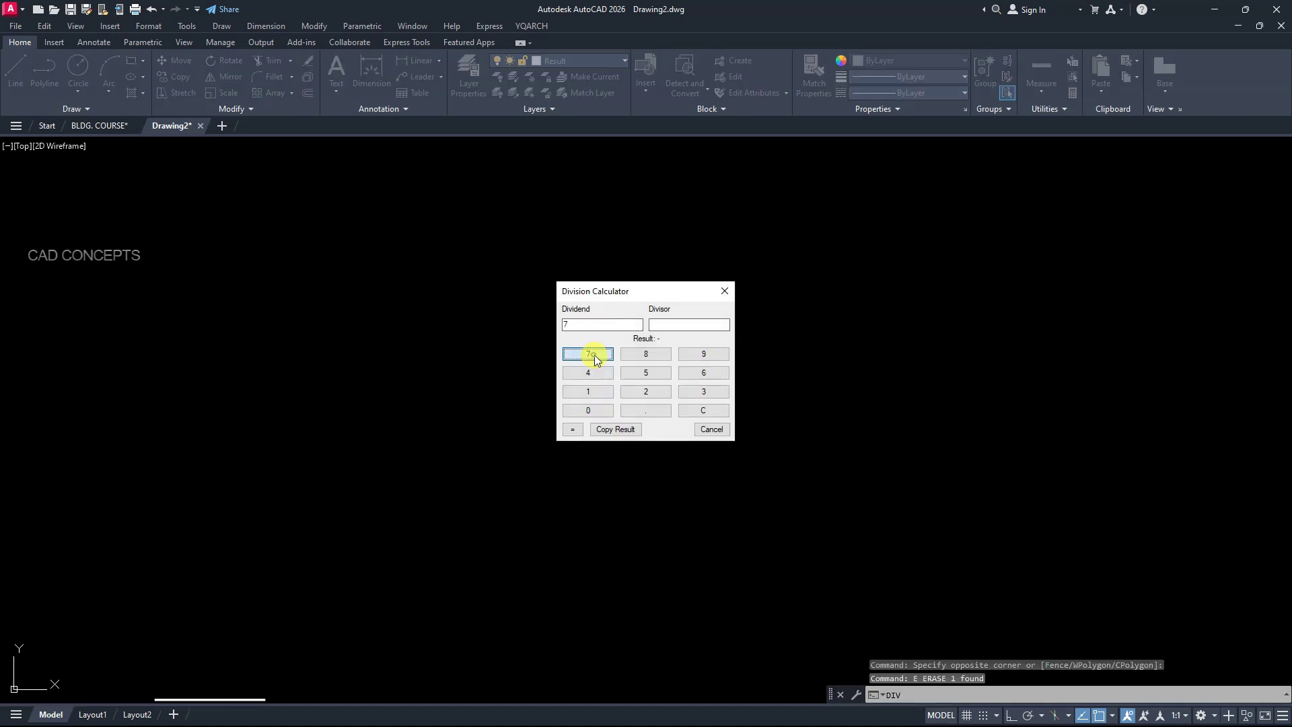
left_click(645, 372)
left_click(588, 410)
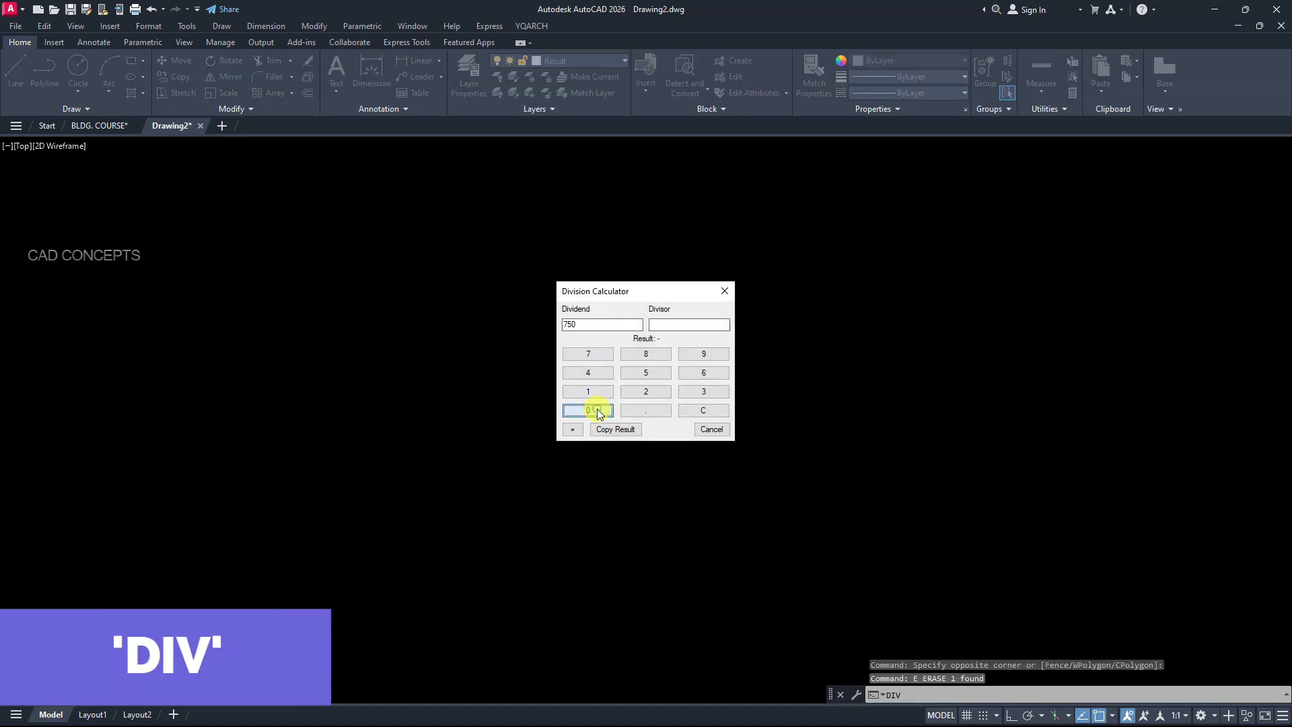
left_click(666, 325)
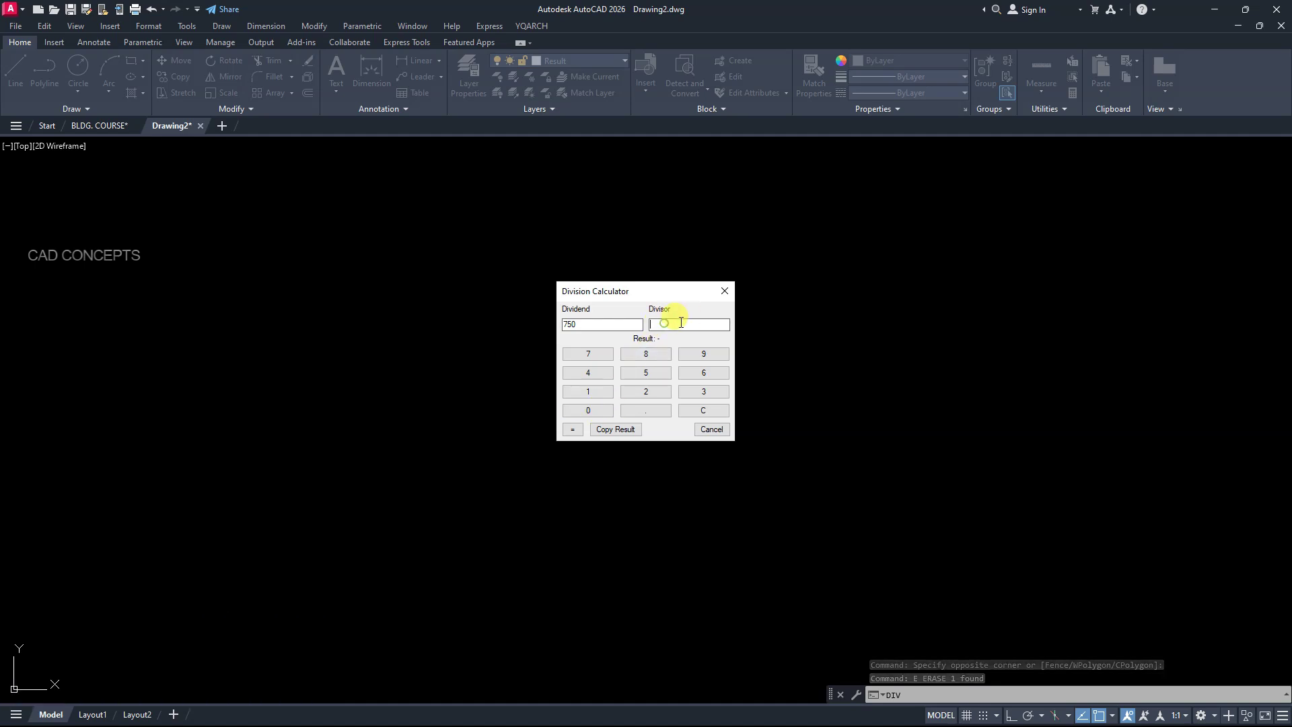
left_click(645, 372)
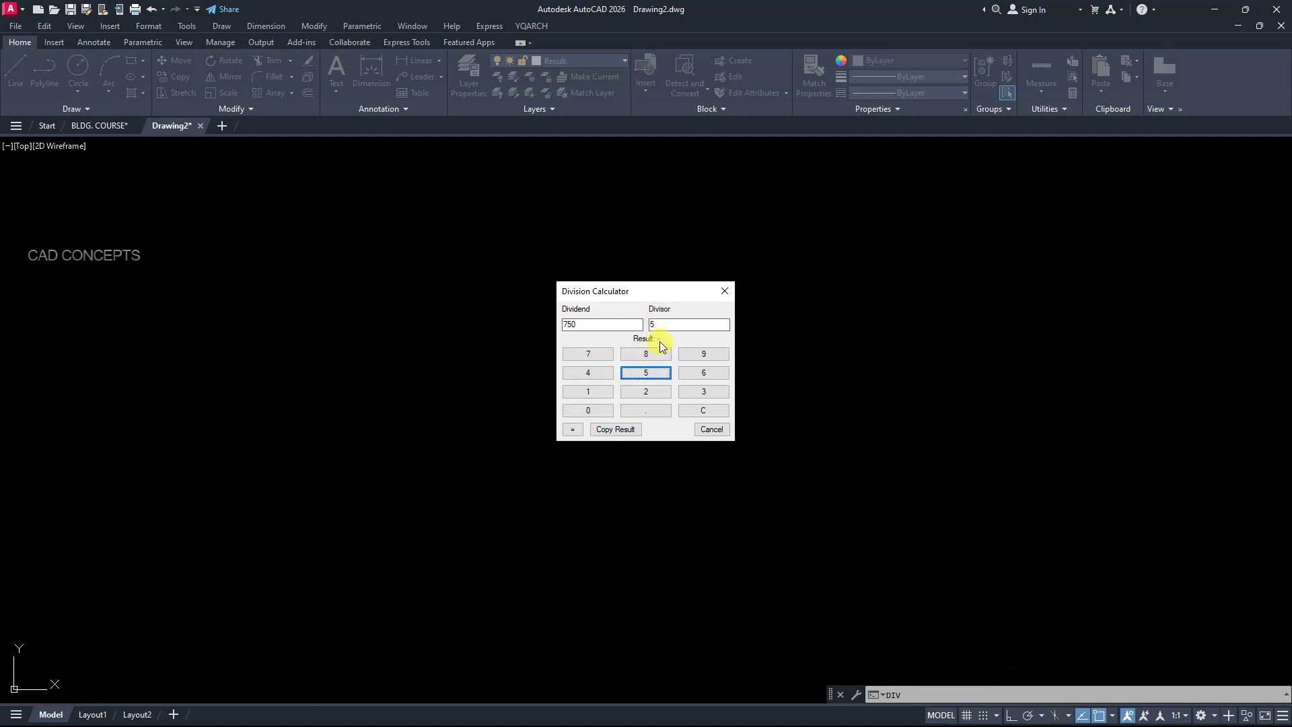
Calculate the division and place the copied result as text in the empty drawing area beside the CAD CONCEPTS label
left_click(572, 429)
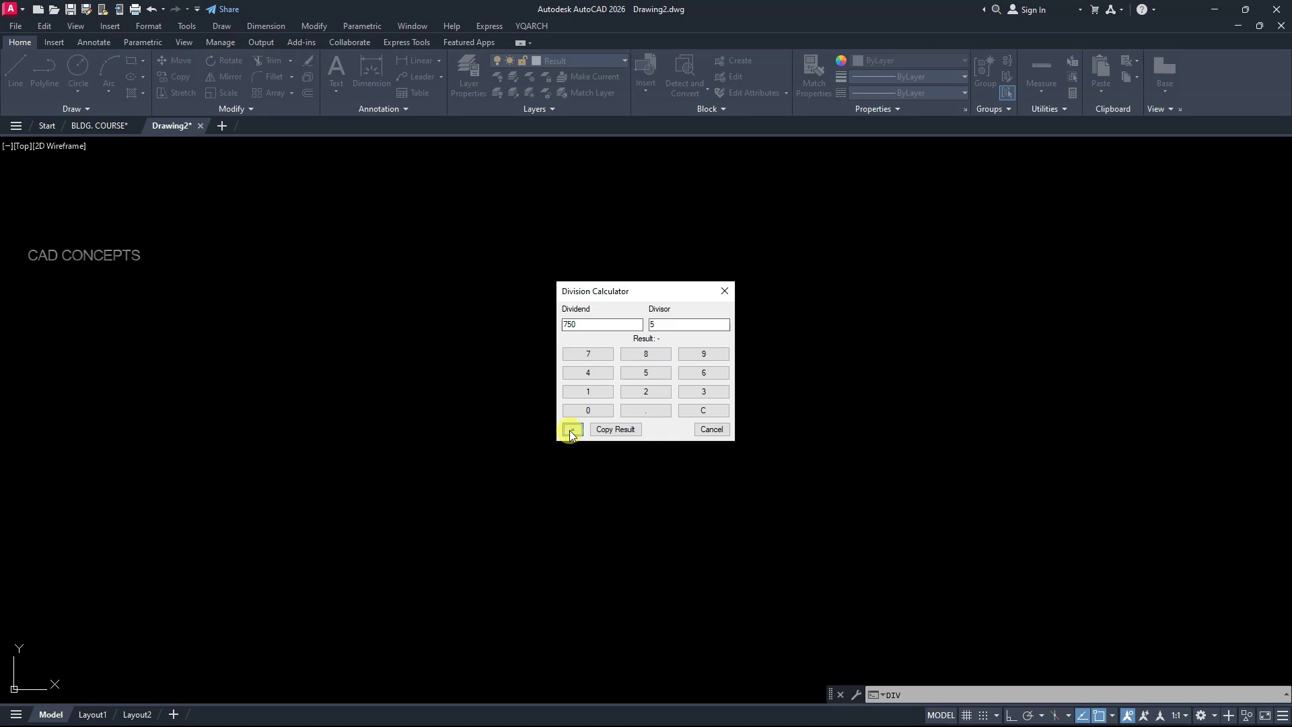
left_click(615, 429)
left_click(313, 259)
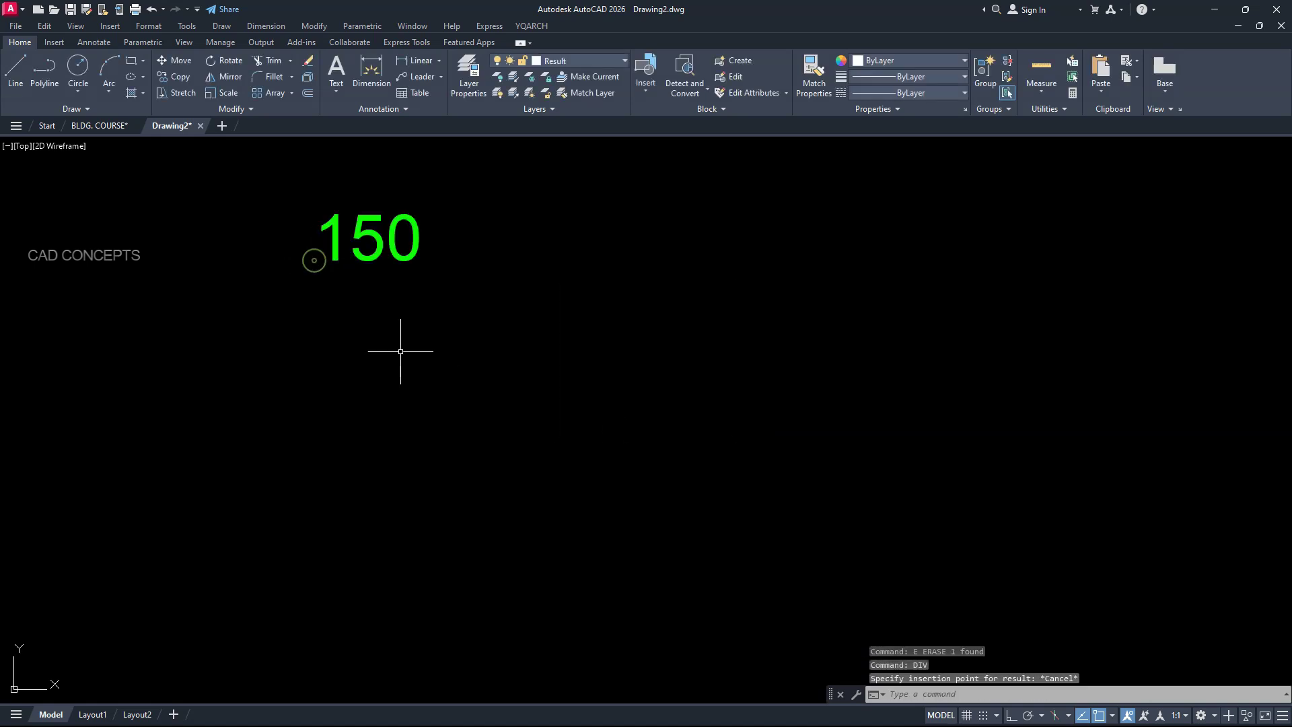
Use DIV to divide 741 by 24 and place the copied result as text to the right of the 150
key("Return")
left_click(570, 361)
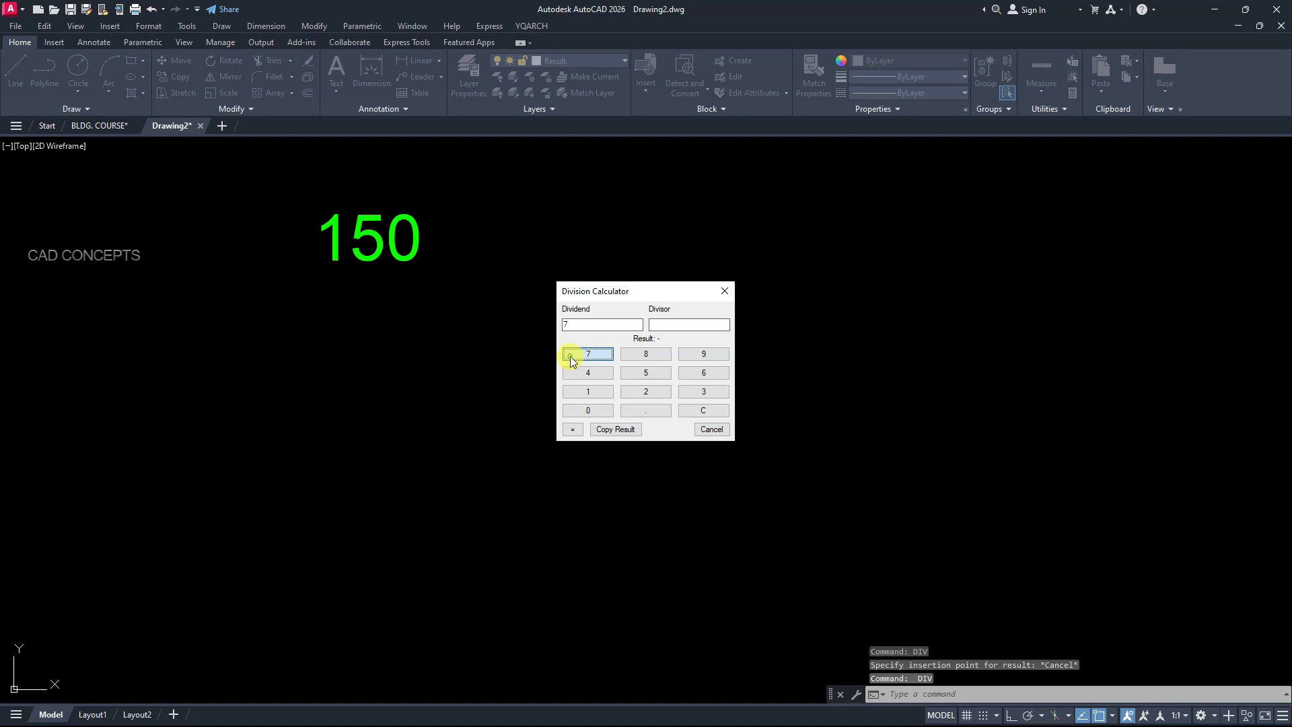
left_click(599, 395)
left_click(663, 324)
left_click(640, 392)
left_click(584, 374)
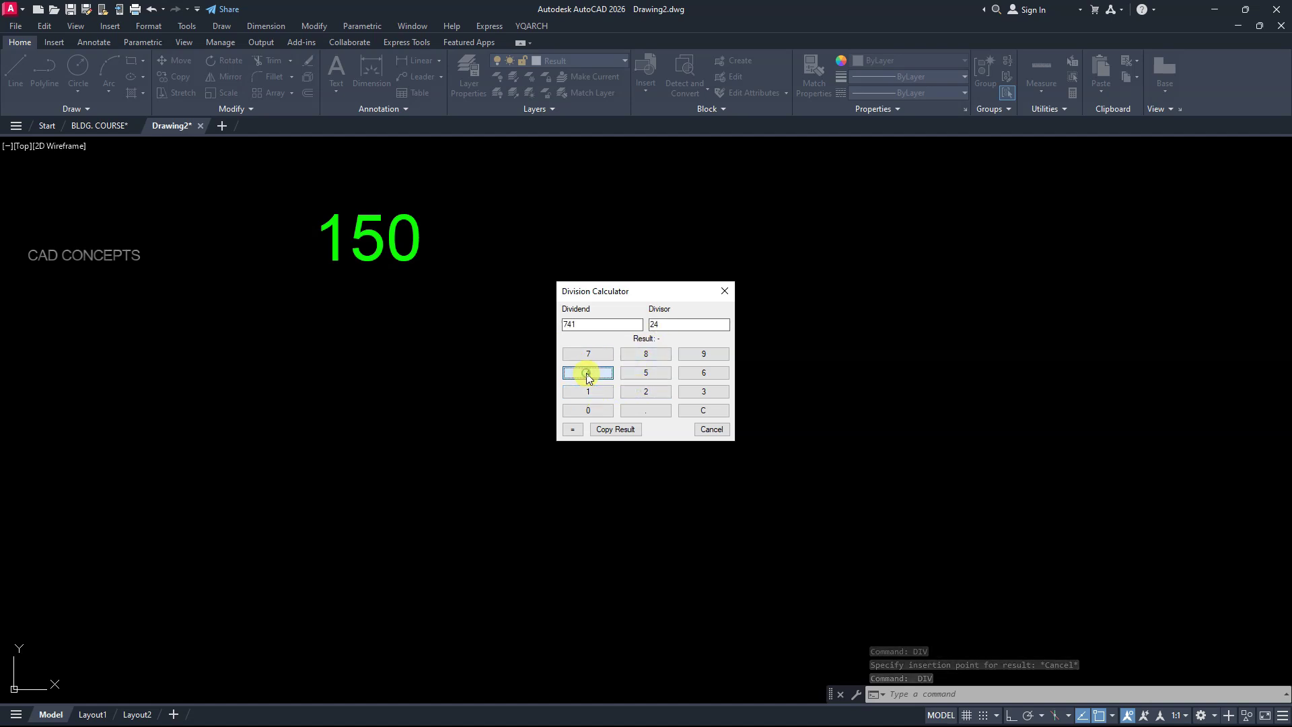
left_click(572, 428)
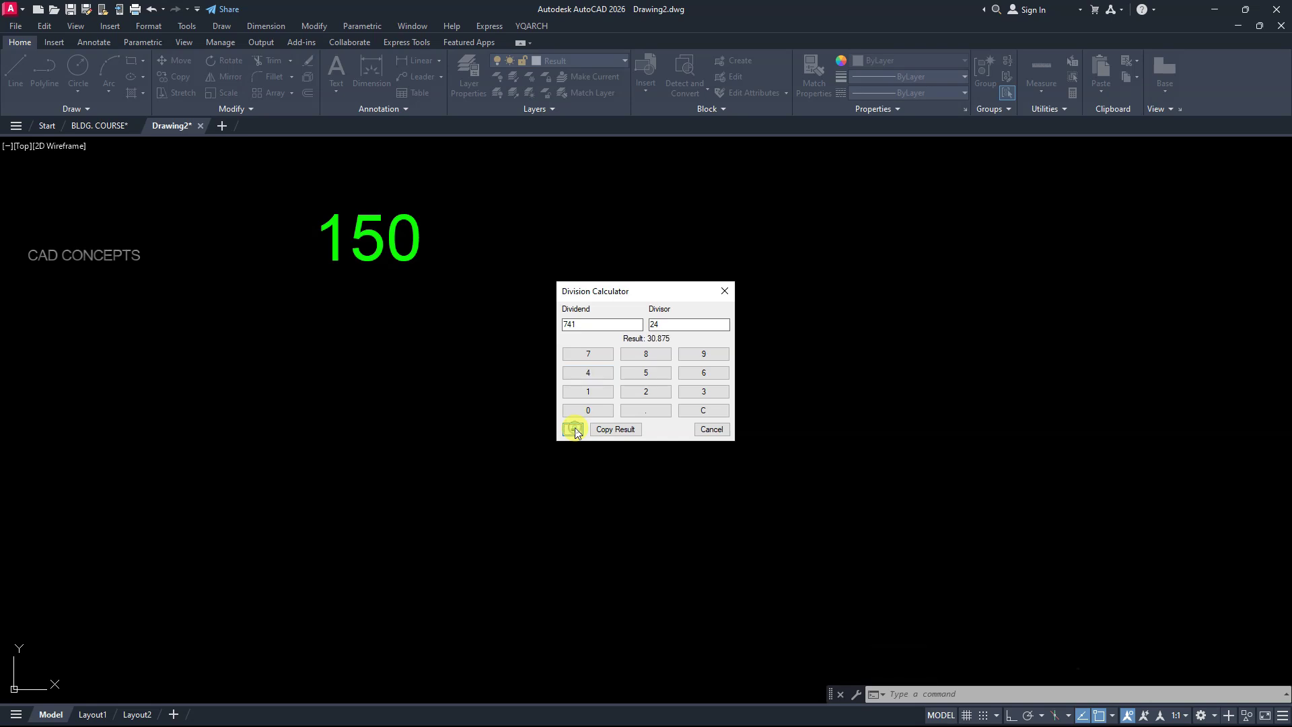
left_click(612, 429)
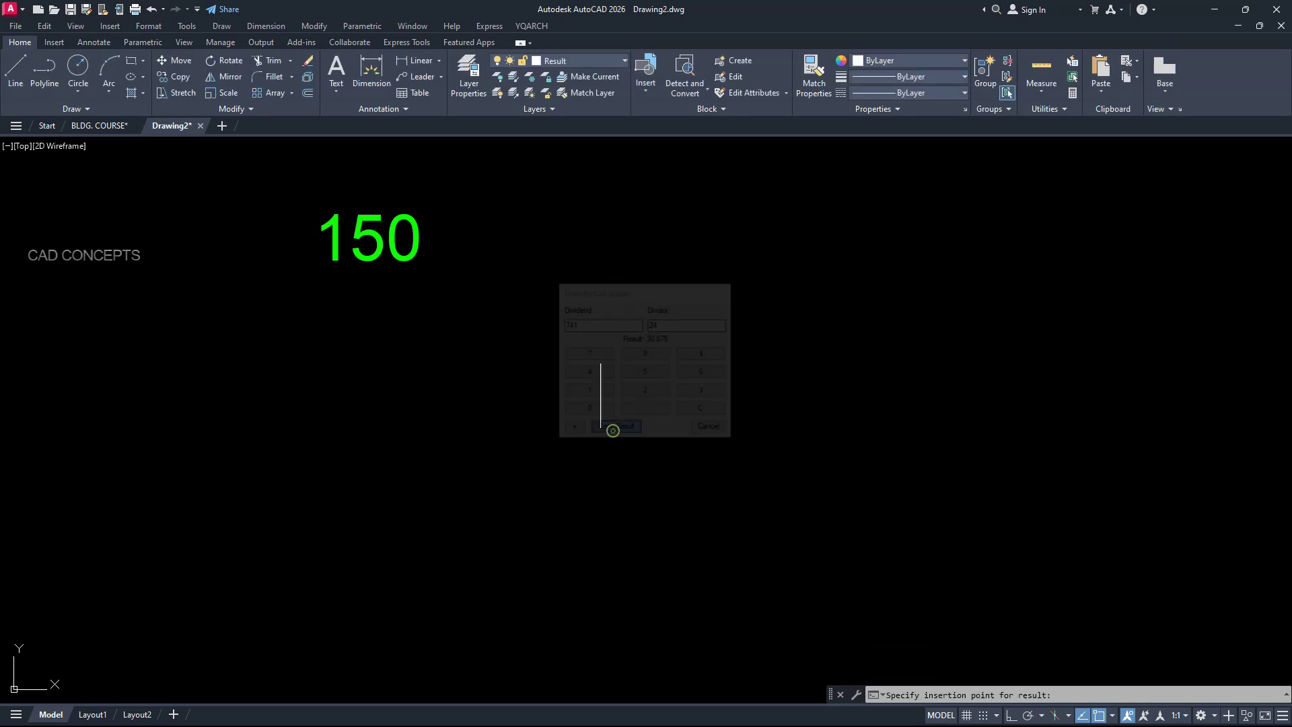
Run DIV again to divide 7458 by 81 and place the copied result to the right of the 30.875 text
right_click(537, 358)
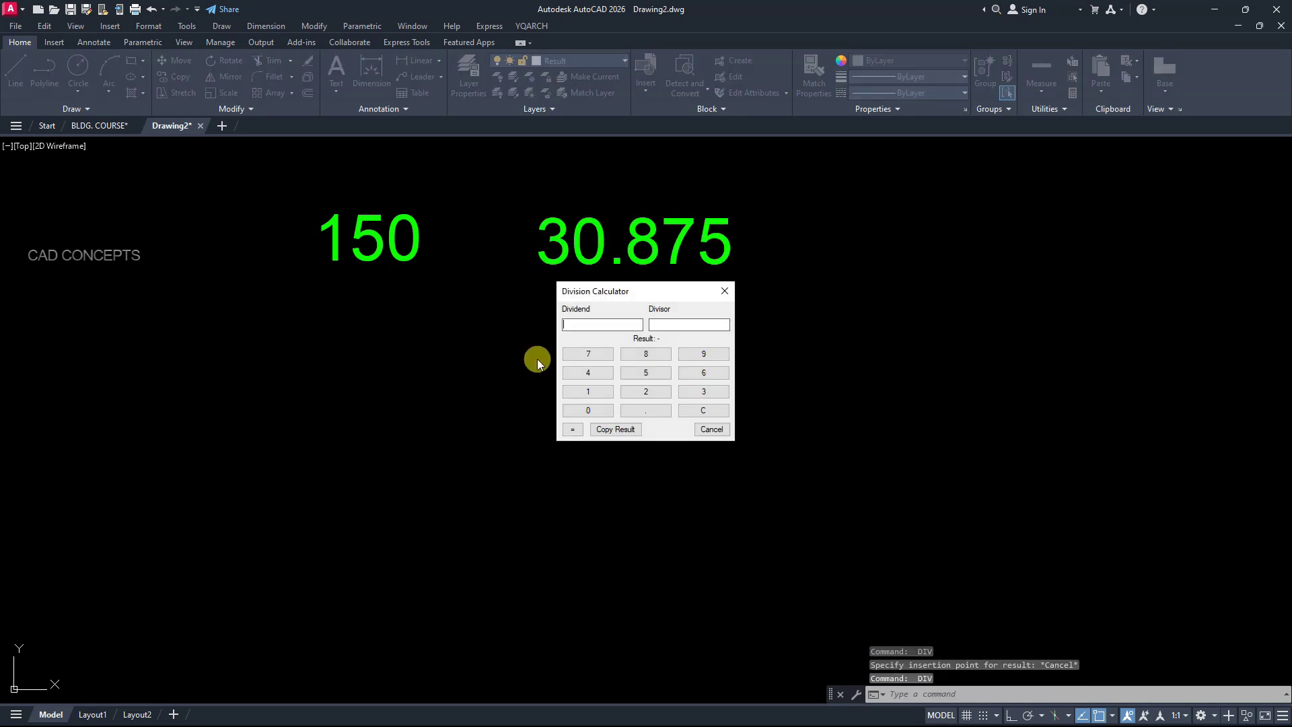
left_click(587, 374)
left_click(642, 374)
left_click(642, 354)
left_click(668, 322)
type("81")
left_click(573, 429)
double_click(656, 325)
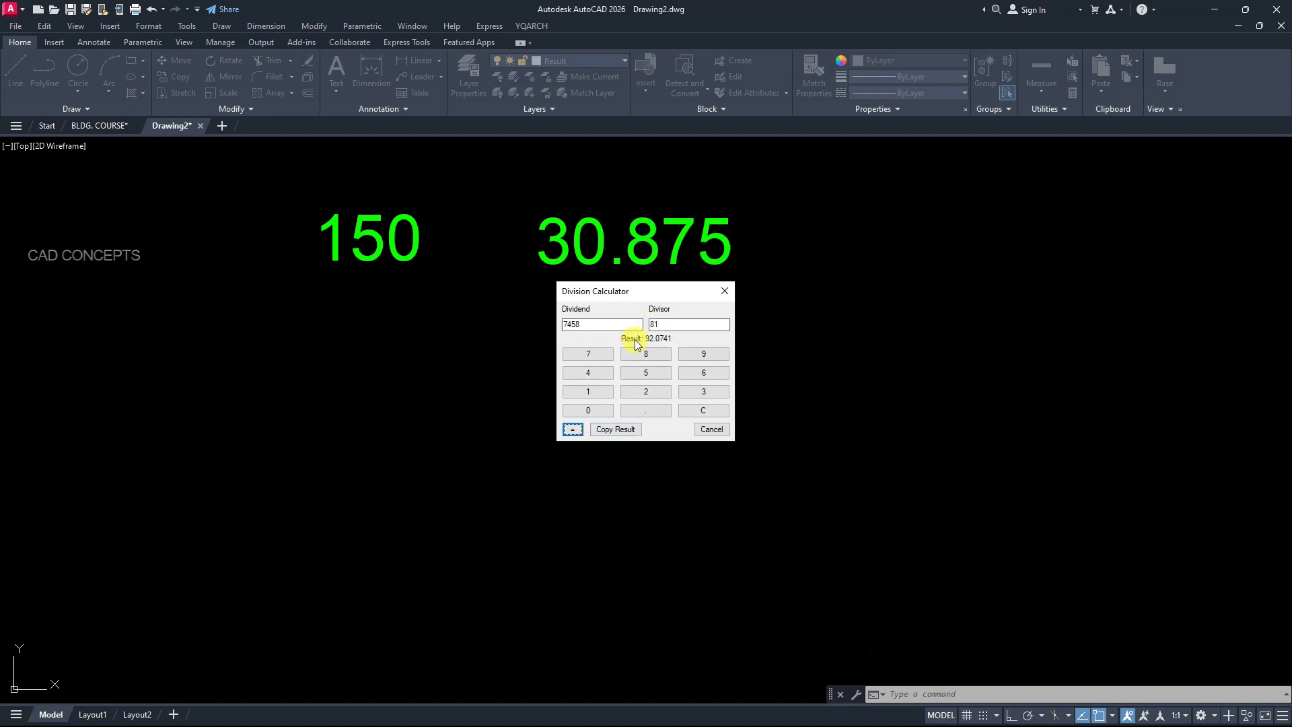
left_click(615, 428)
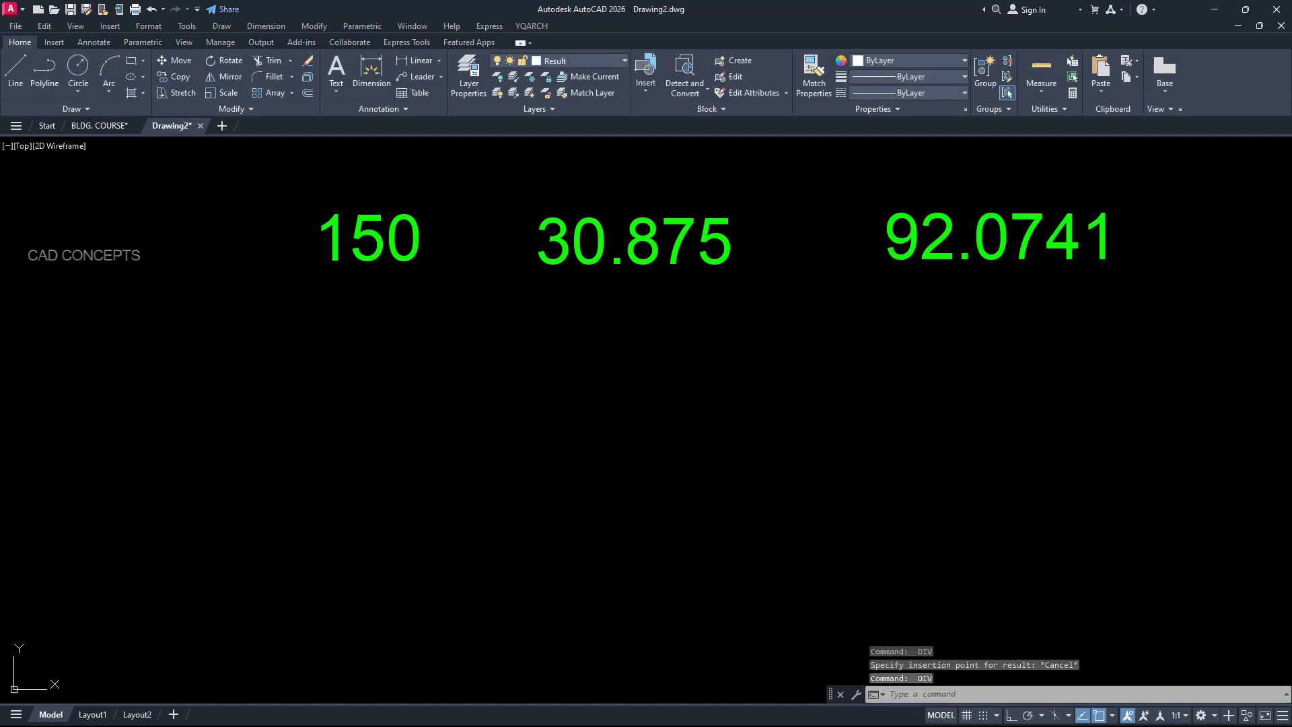
Divide 789651 by 85 with DIV and place the copied result in the empty area below the other results
left_click(596, 353)
left_click(629, 352)
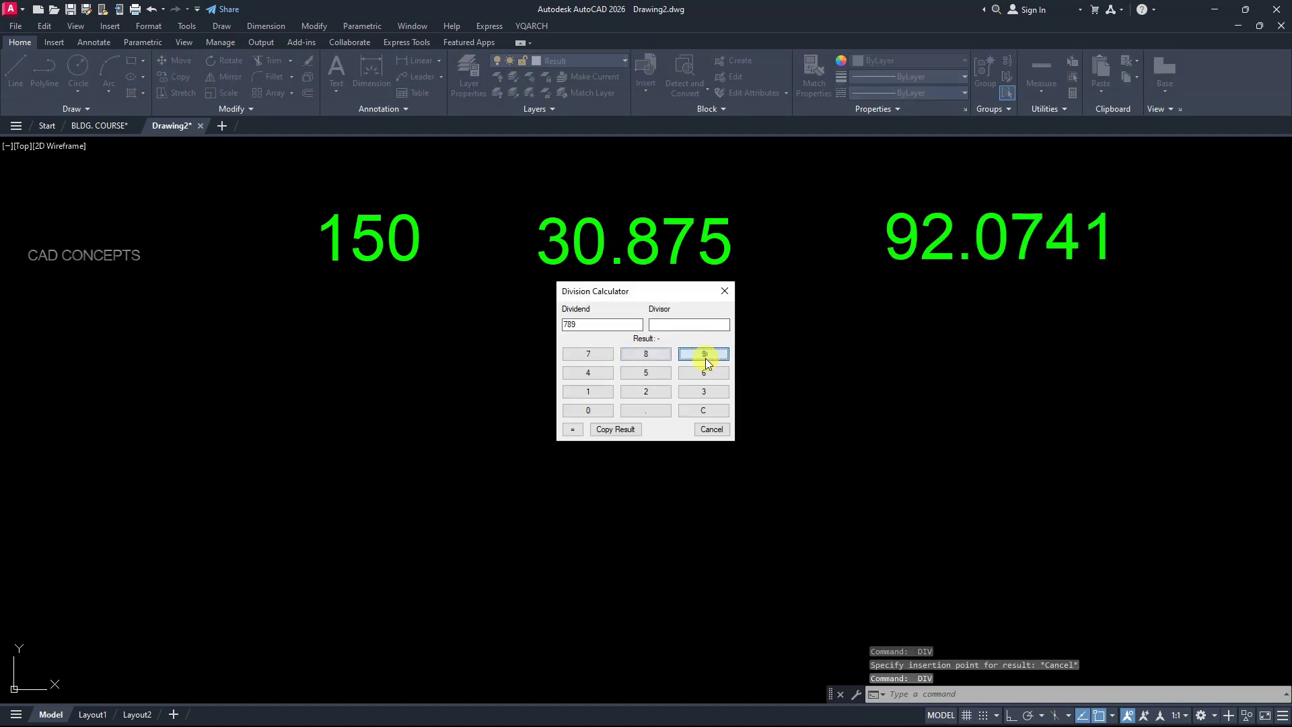
left_click(704, 354)
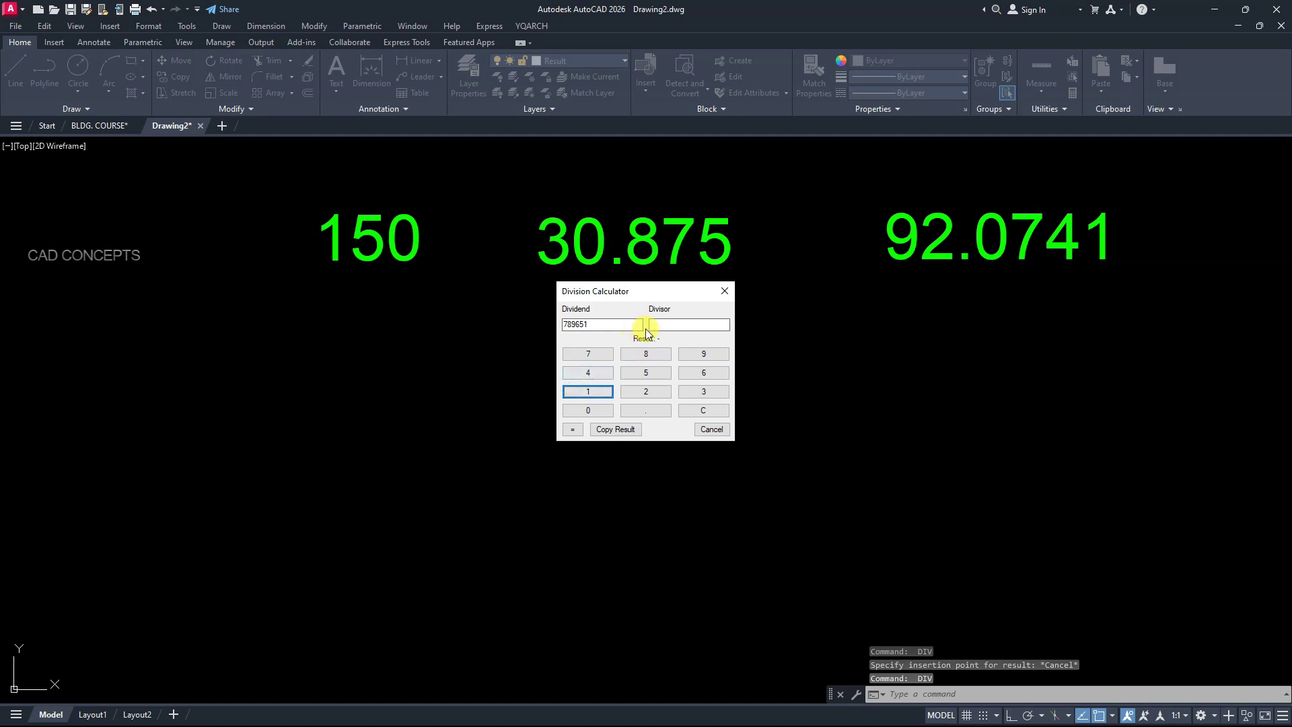
left_click(639, 357)
left_click(638, 370)
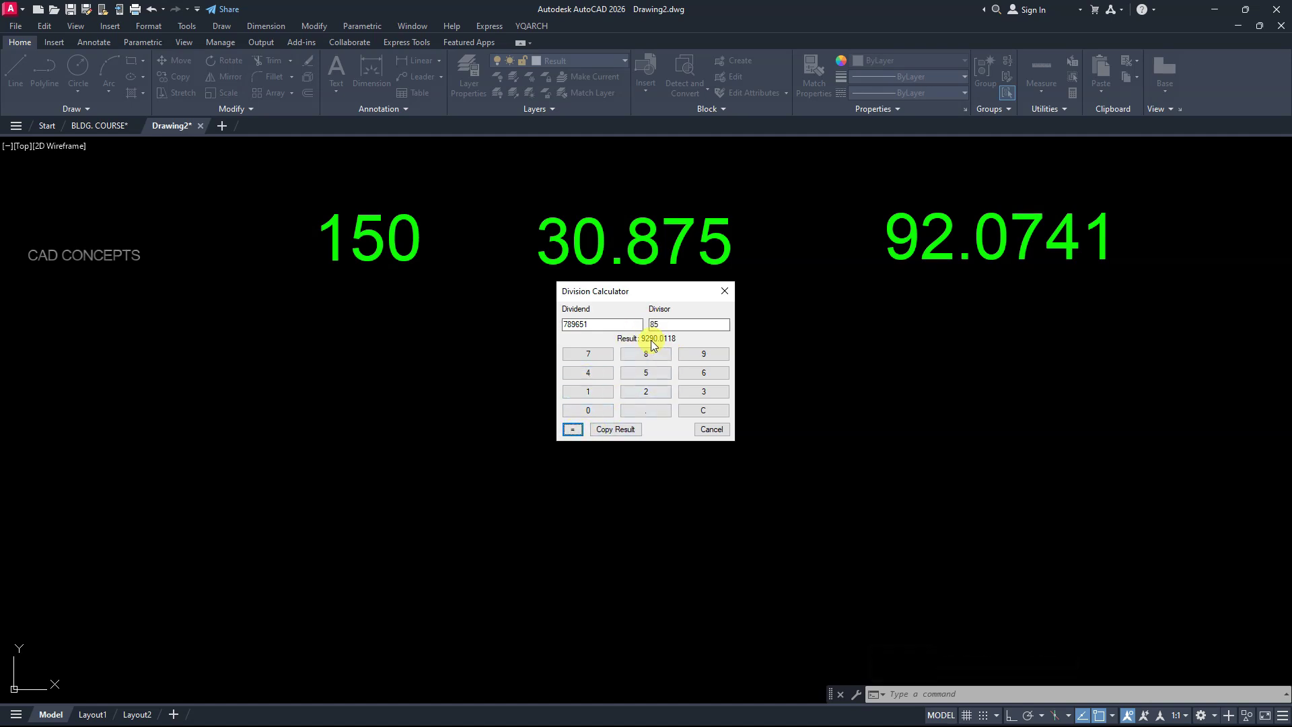
left_click(620, 429)
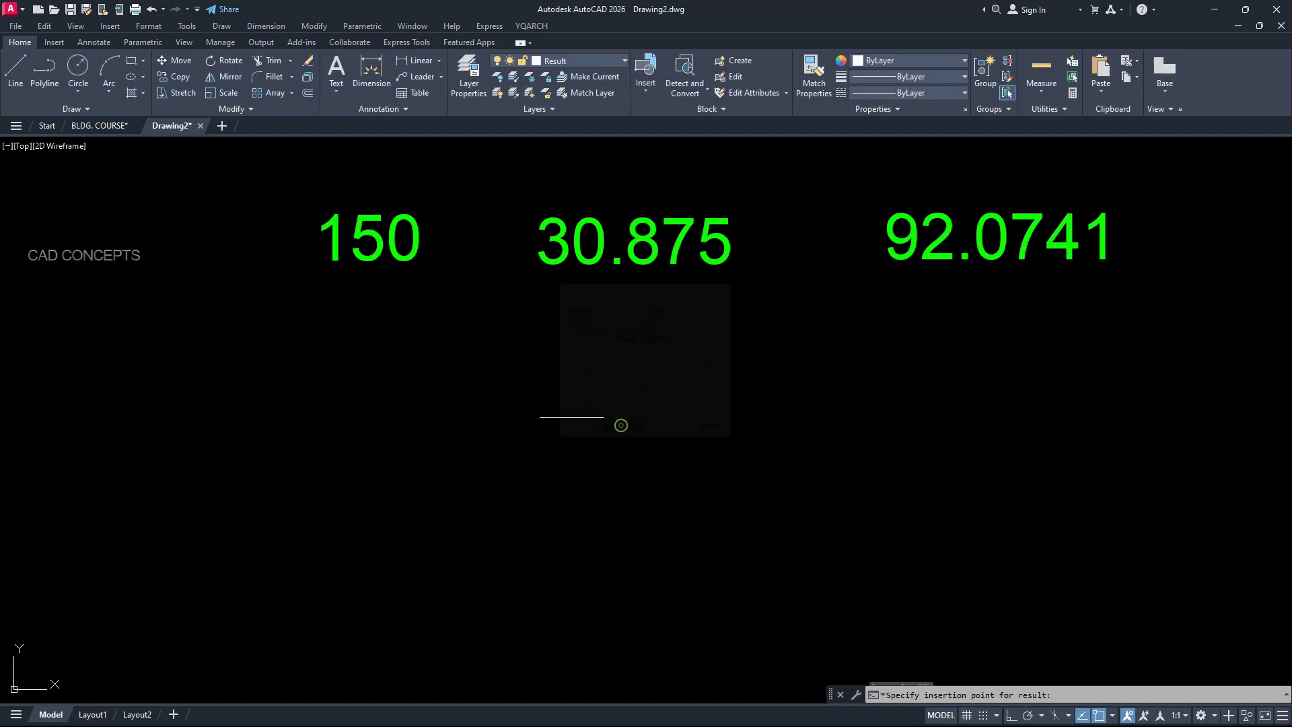
left_click(441, 426)
Reopen the division calculator, move it clear of the placed results and begin a new dividend entry
key("Return")
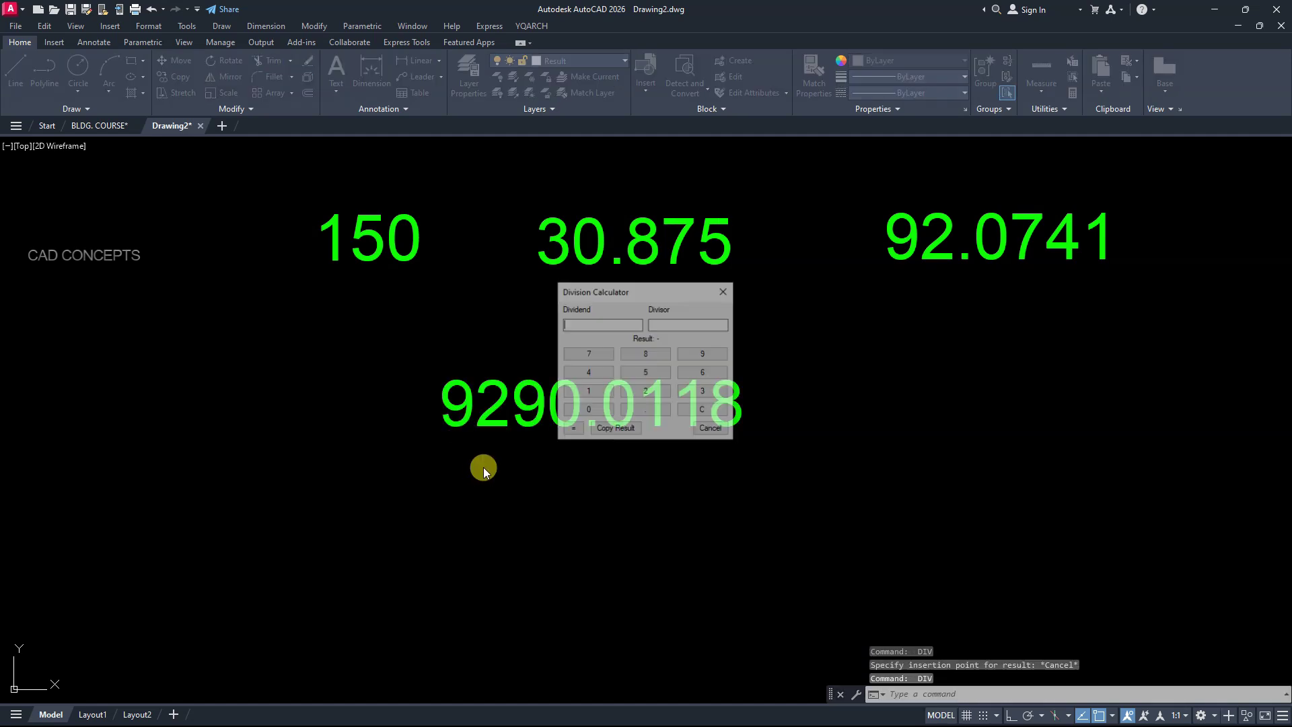
left_click_drag(640, 290, 908, 329)
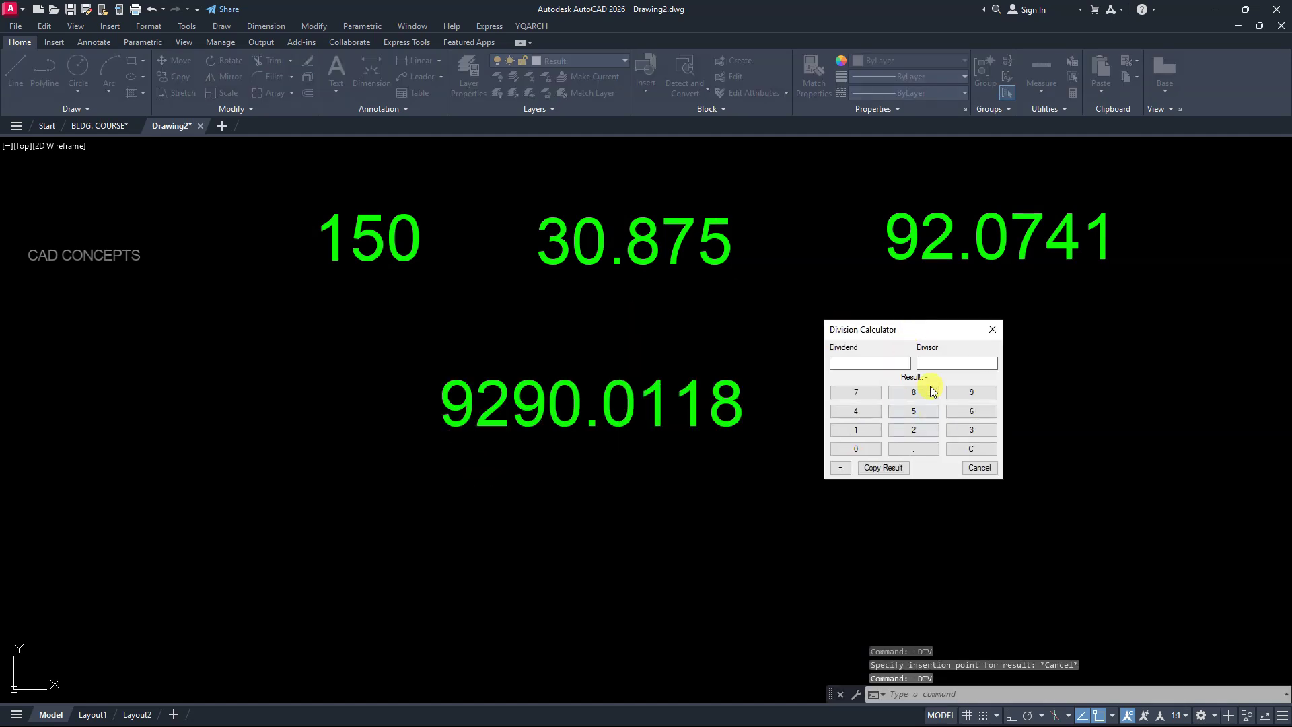
left_click(862, 364)
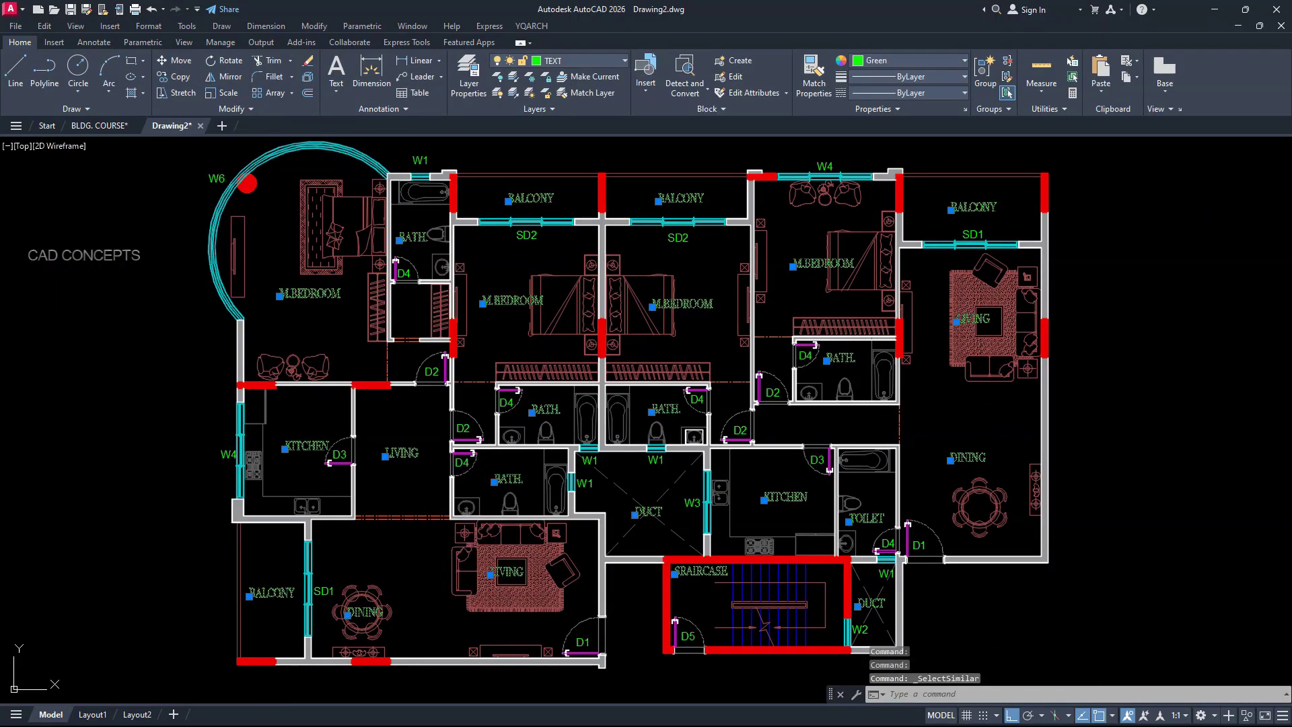
Use ATX to place M.BEDROOM labels in the master bedrooms and a LIVING label on the southern living room's rug
type("atx")
key("Return")
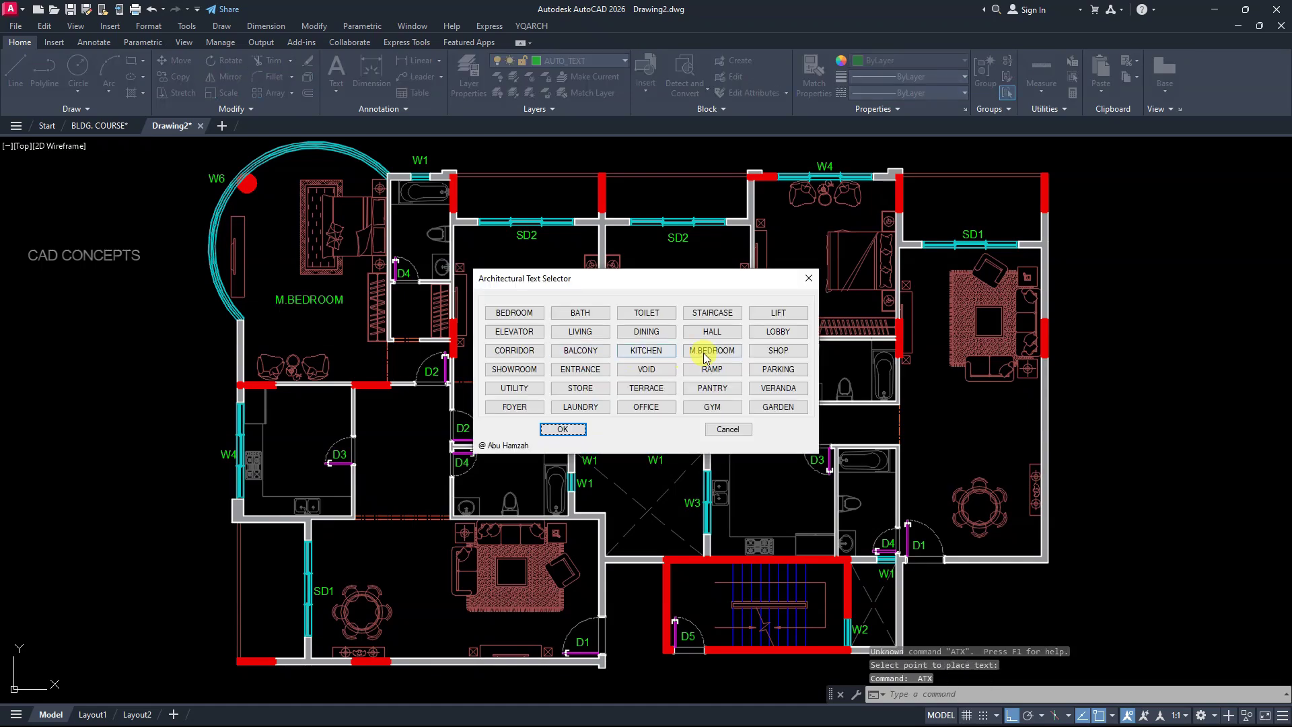
left_click(704, 357)
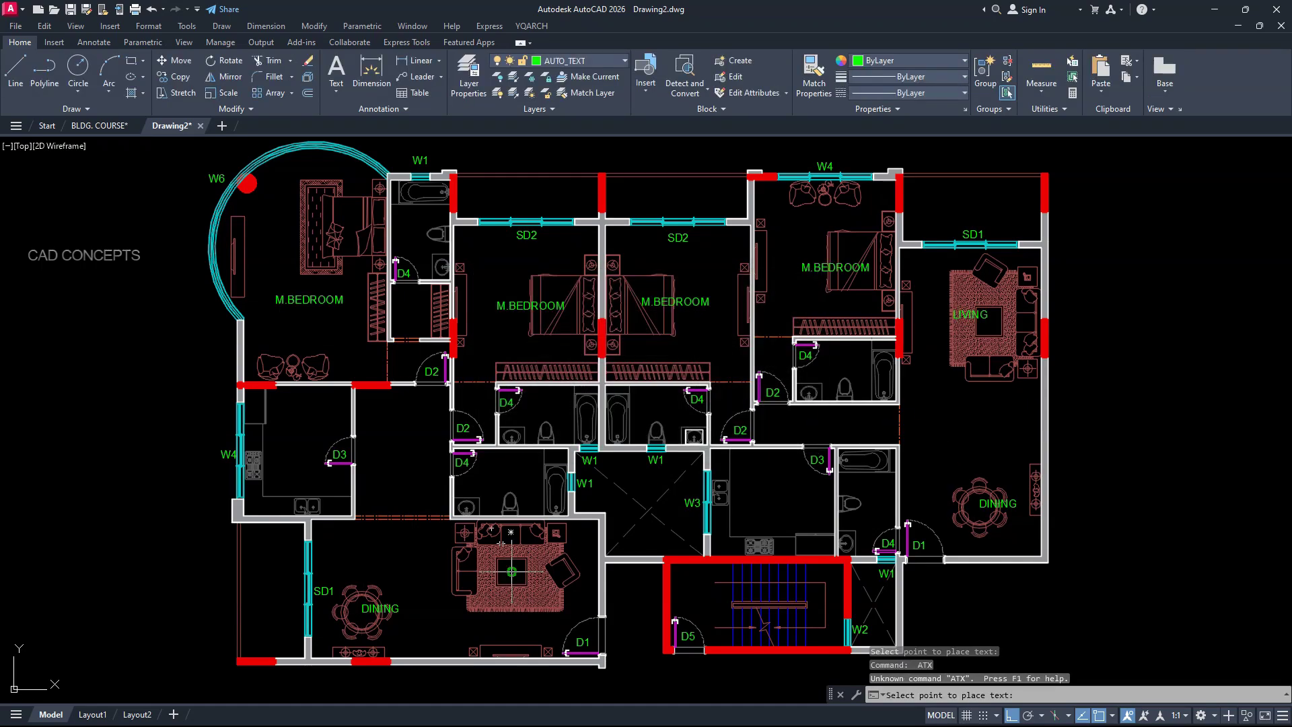
left_click(511, 571)
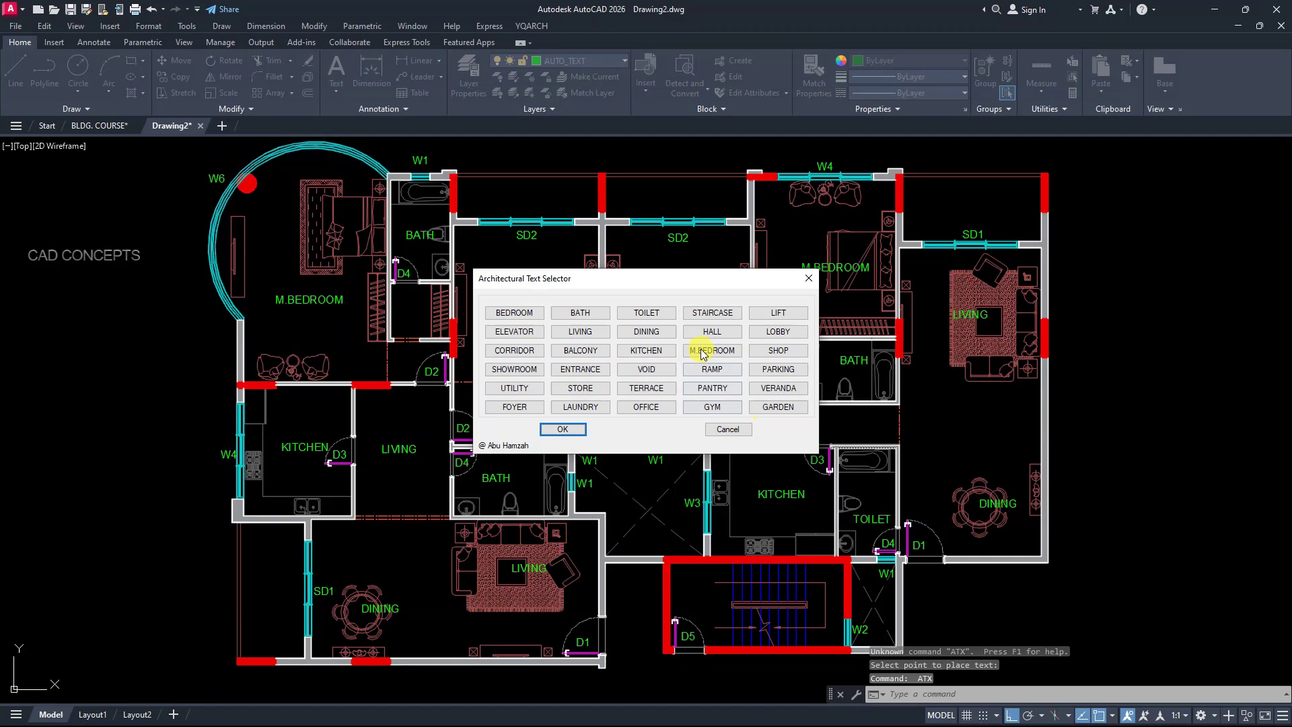
Place the LOBBY, STAIRCASE and BALCONY labels in their spaces with ATX, ending at the southwest balcony
left_click(763, 446)
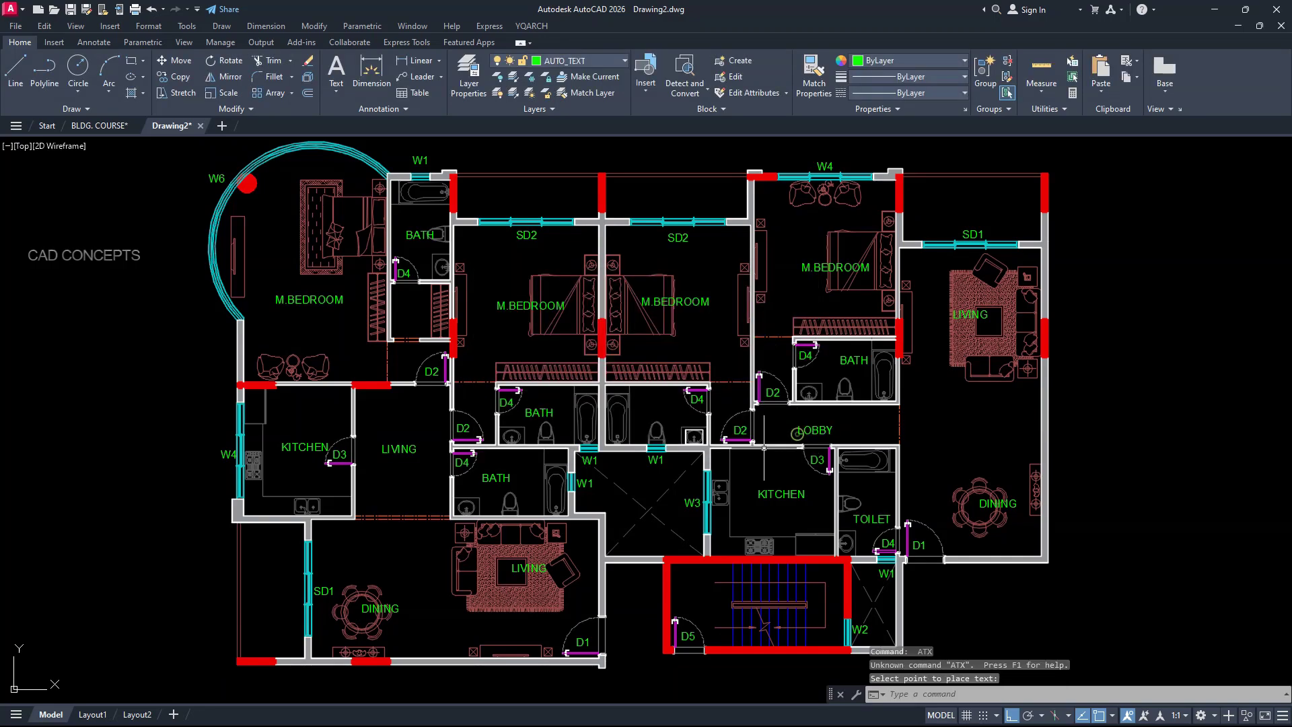
left_click(707, 575)
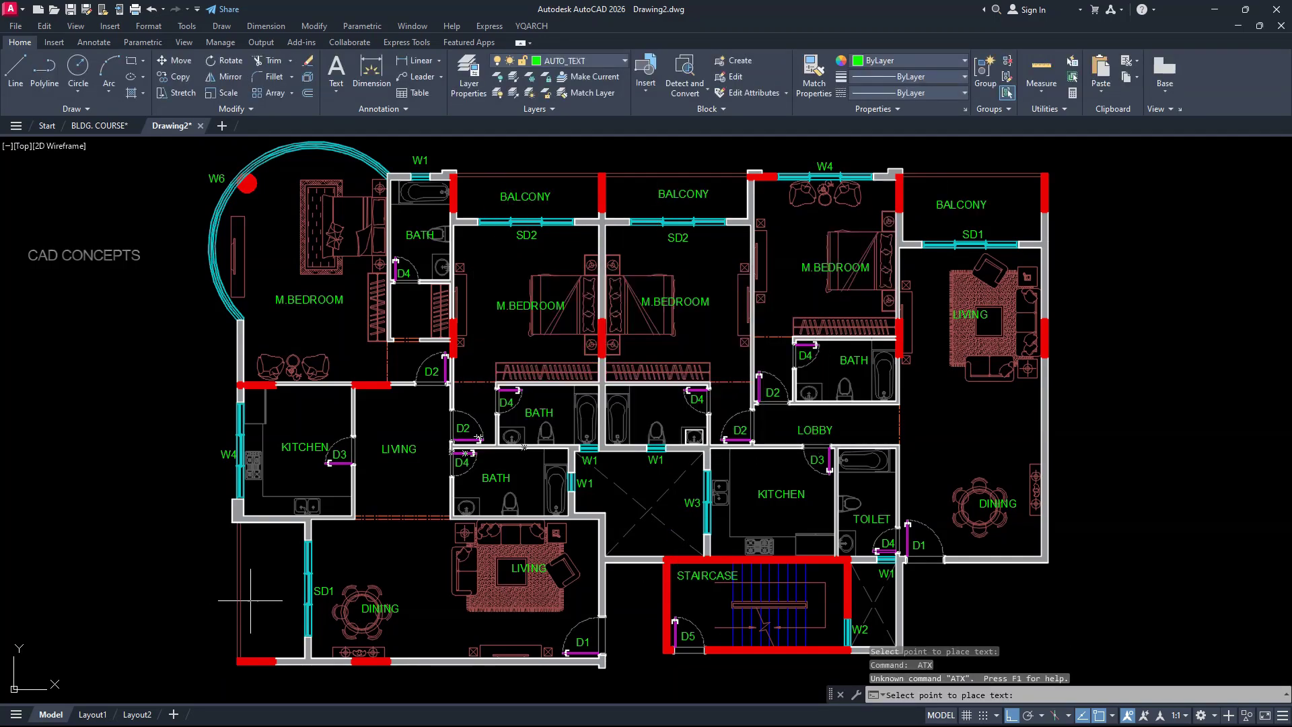
left_click(250, 600)
key("Return")
key("Escape")
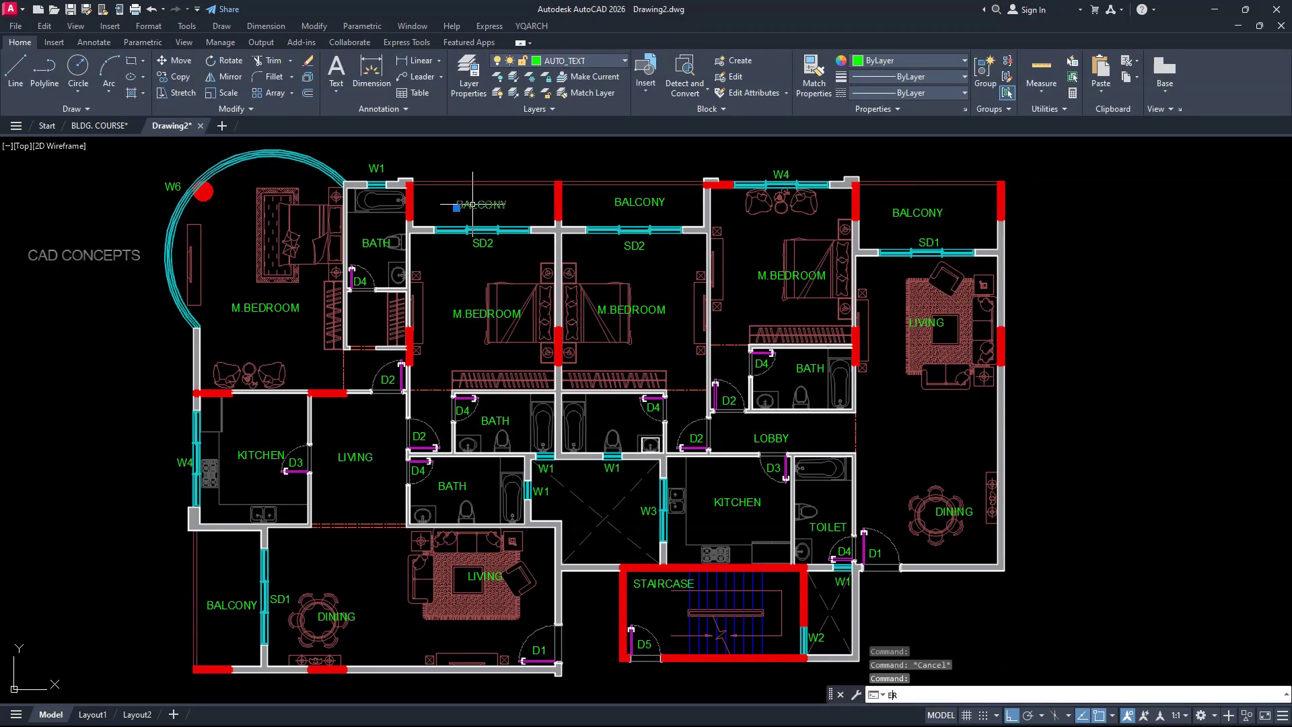
middle_click_drag(795, 268, 751, 276)
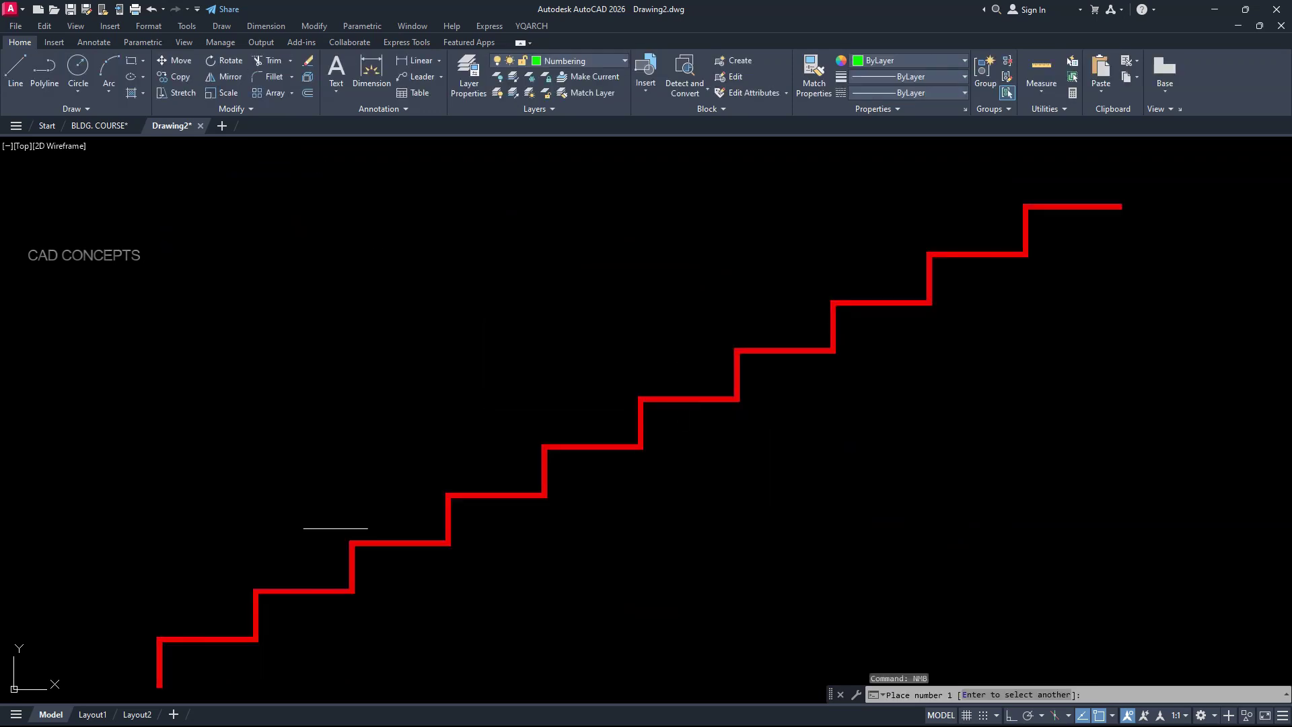
Number the red stair profile's steps from 1 to 10 with circled numbers using NMB
scroll(392, 607, "down", 5)
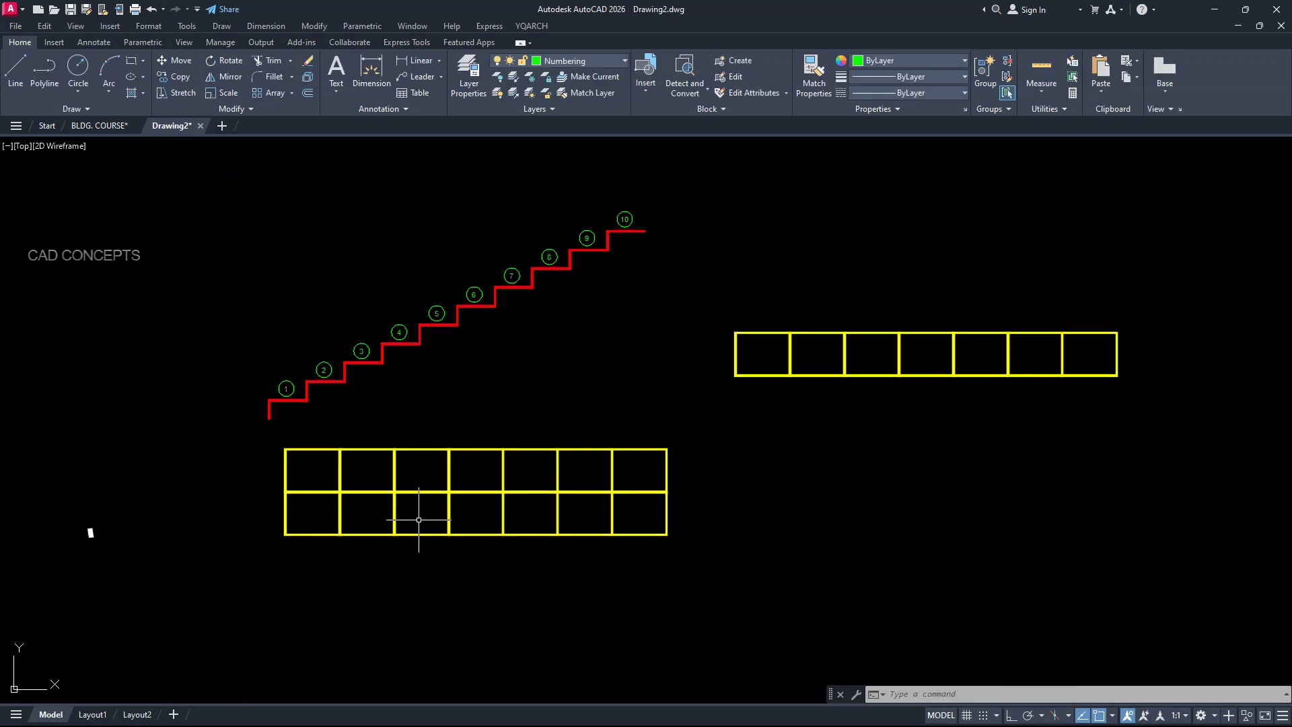
scroll(390, 527, "up", 5)
key("Return")
key("Return")
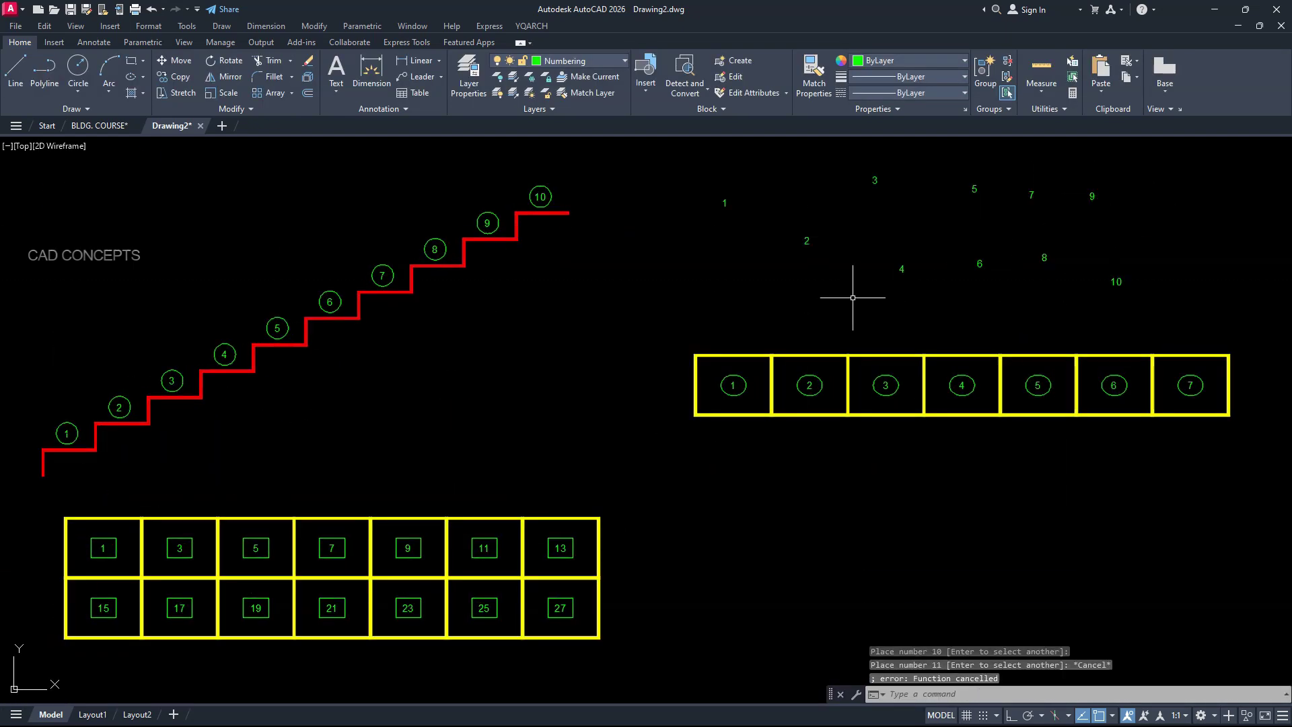
Run NMB again with rectangle frames, starting number 1, increment 2 and text height 80
key("Return")
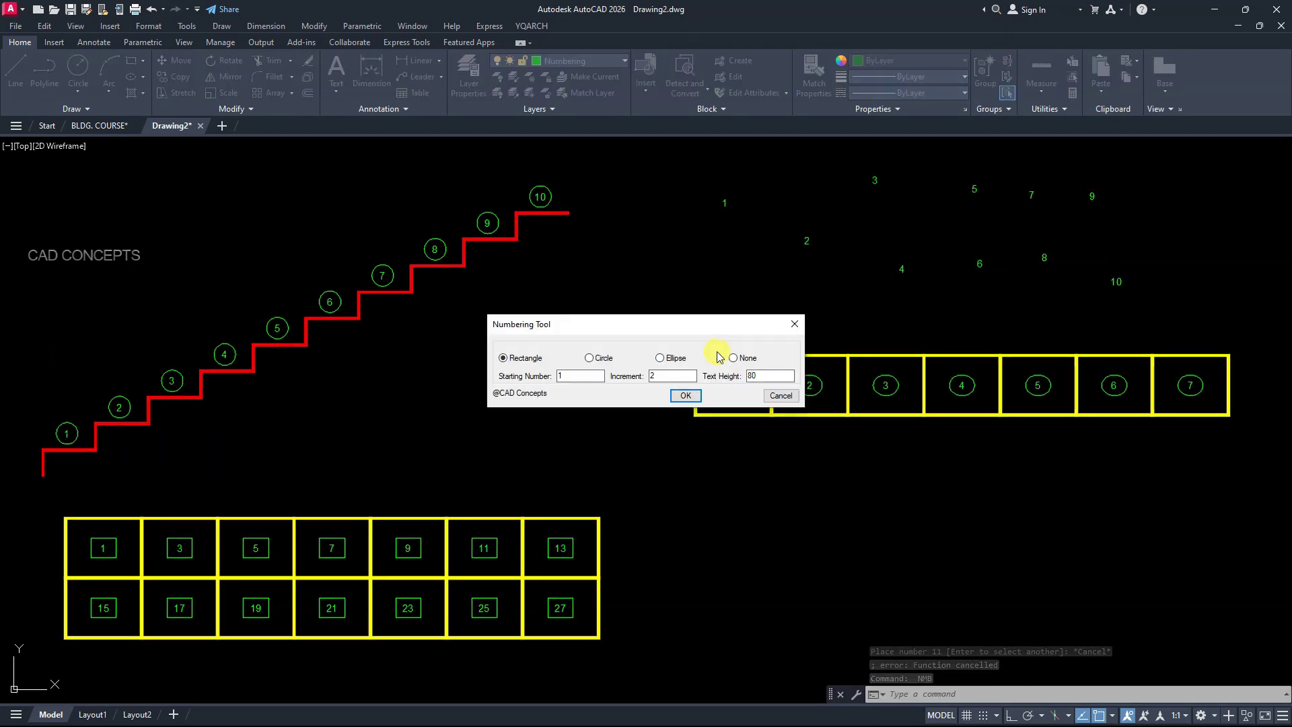
key("Return")
left_click(763, 478)
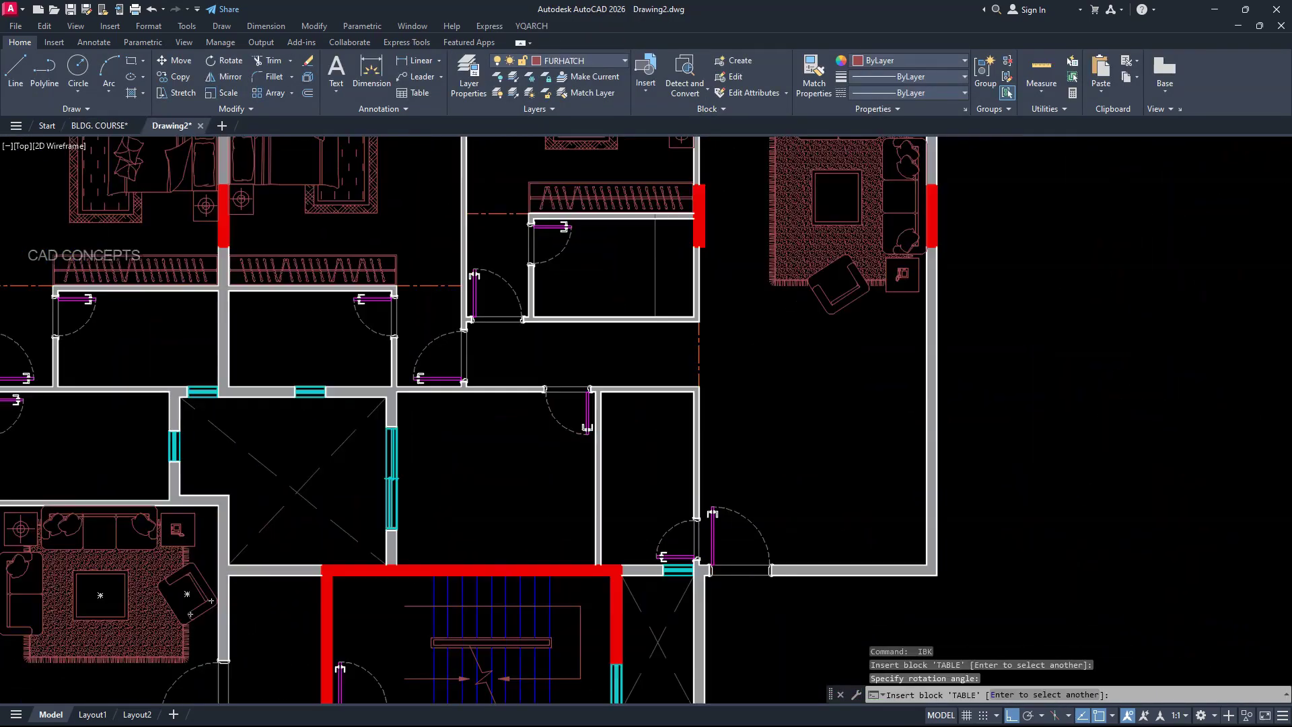
Insert a TABLE block in the dining area south of the eastern living room's furniture
left_click(860, 428)
key("Return")
key("Return")
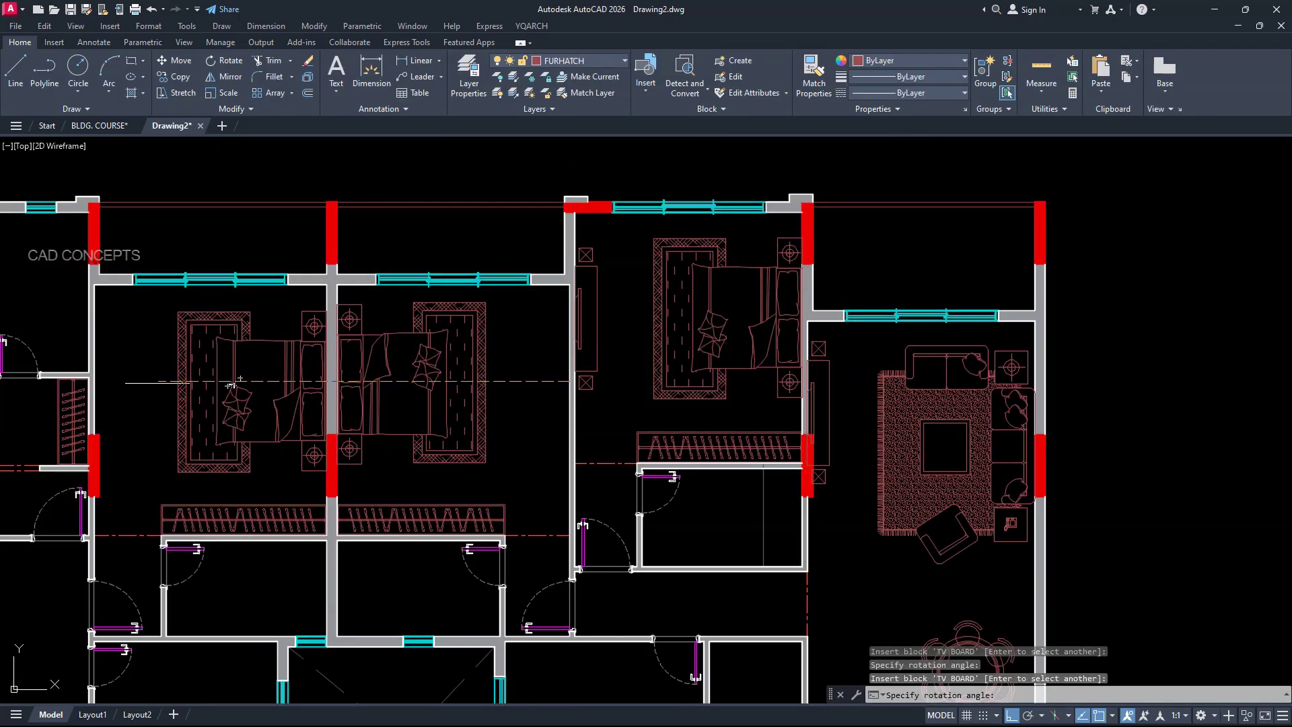
Start the IBK block selector and choose the BATHTUB block for insertion
type("ibk")
key("Return")
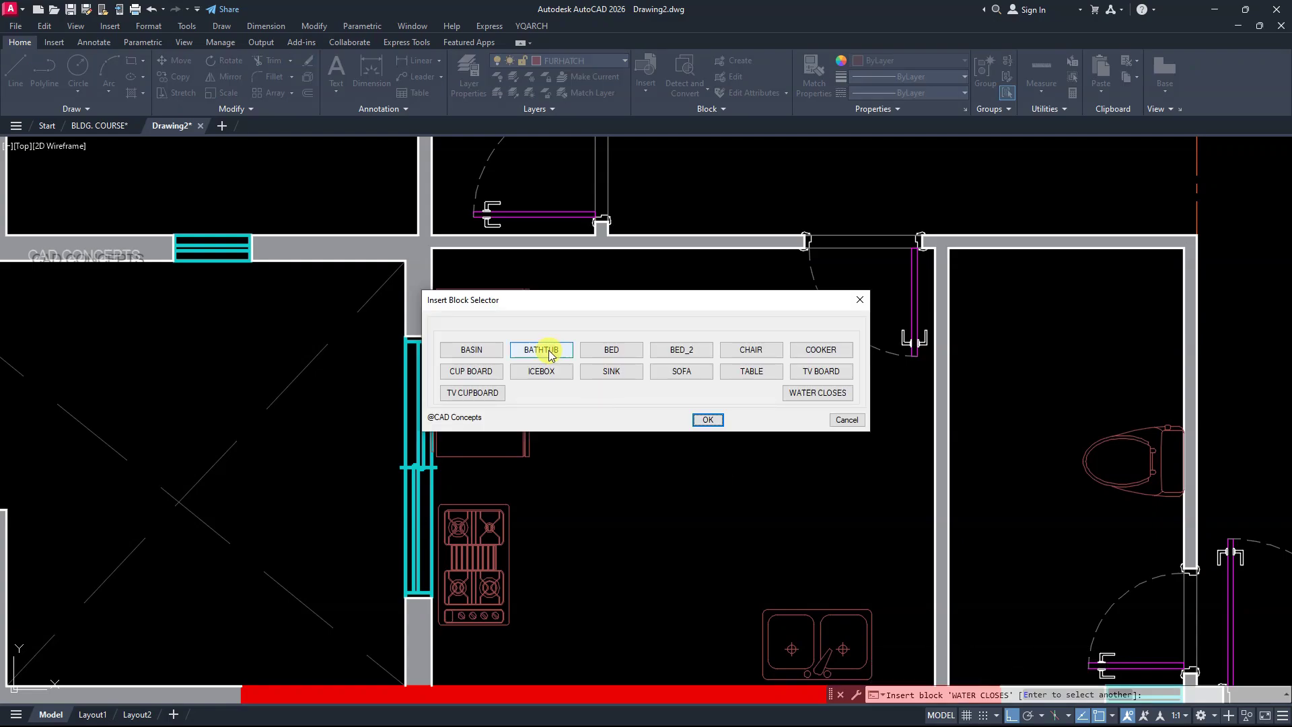
left_click(541, 349)
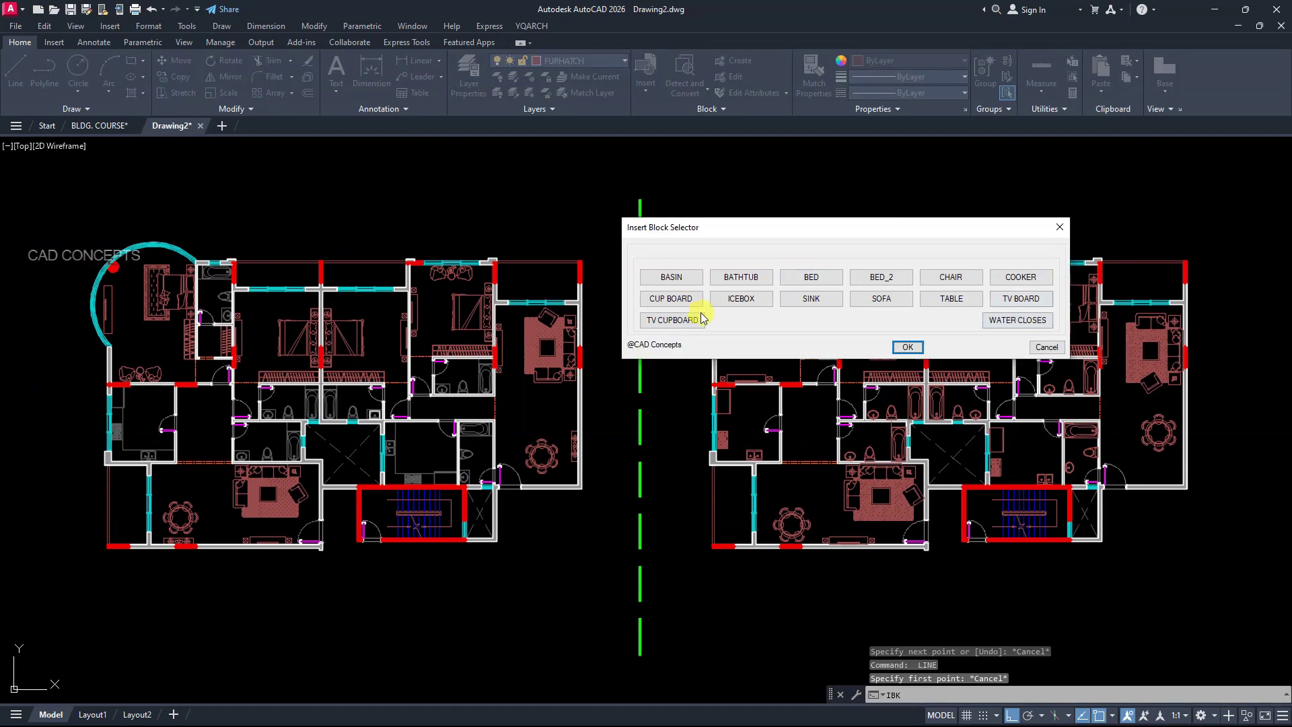
Use DIV to calculate a division and copy its result for placement to the right of the 150 text
left_click(643, 372)
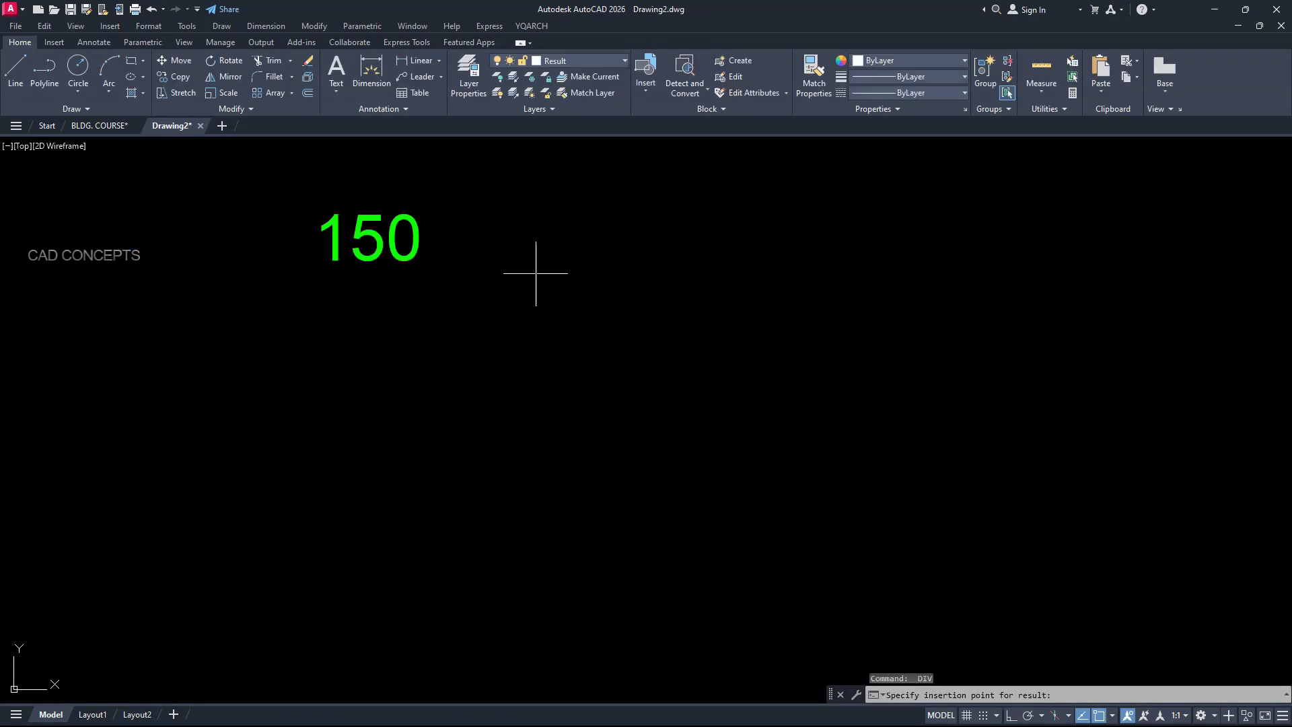